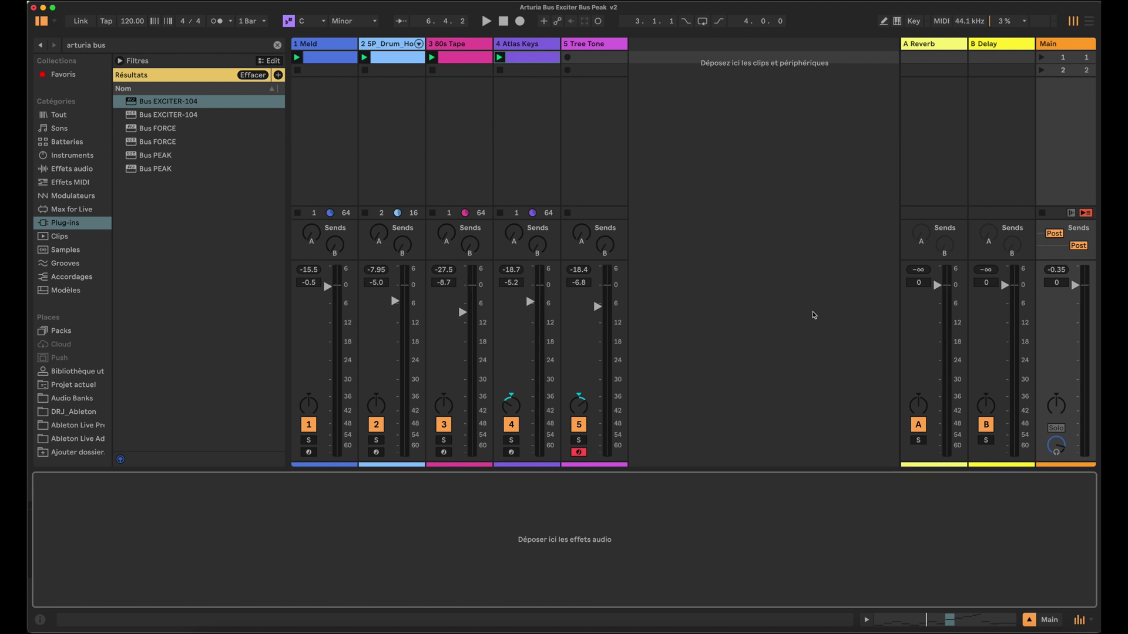
Step: Load Bus EXCITER-104 from the plug-in search results onto the Main track and open its editor window
click(159, 100)
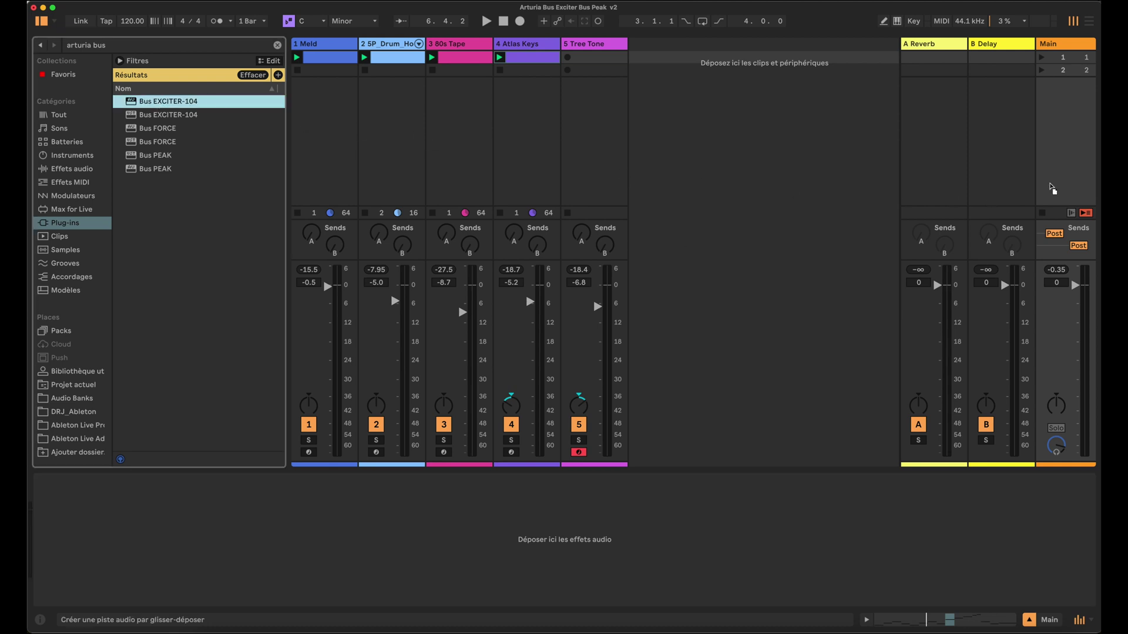
key(Return)
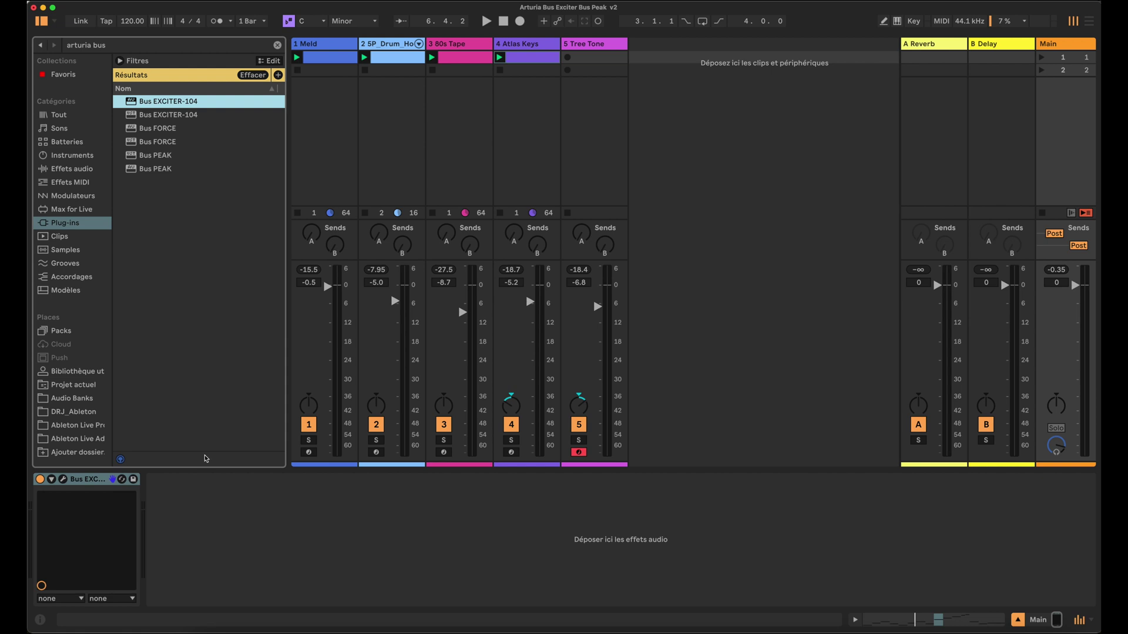
click(61, 479)
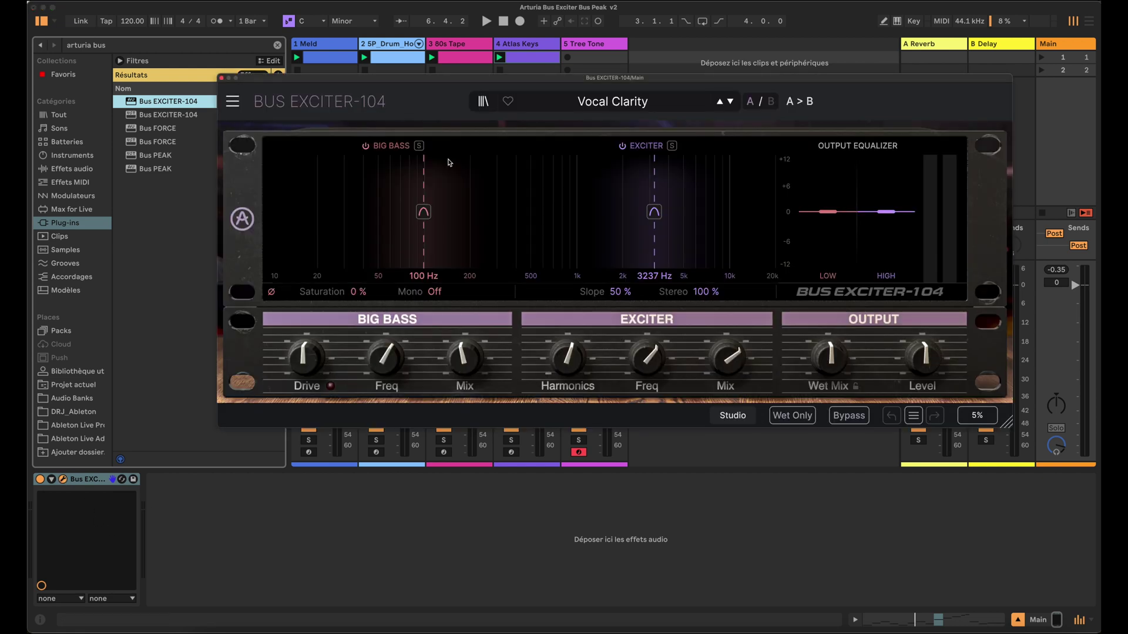
mouse_move(542, 80)
mouse_down()
mouse_move(514, 80)
mouse_move(499, 61)
mouse_move(536, 61)
mouse_up()
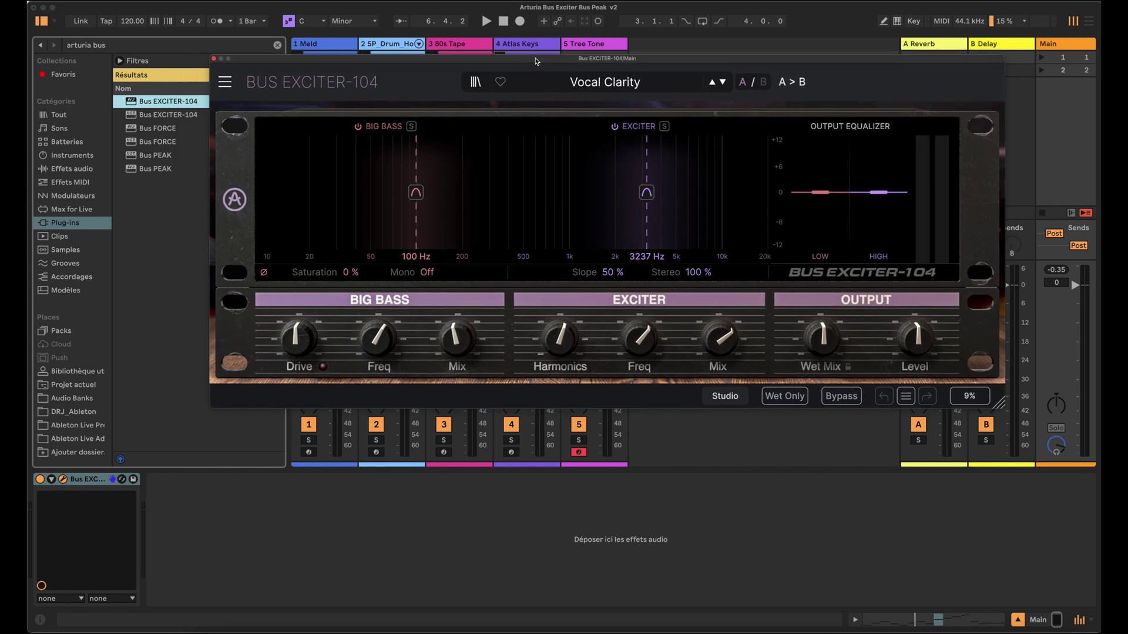
Step: Load the Default preset in Bus EXCITER-104
click(592, 85)
mouse_move(596, 103)
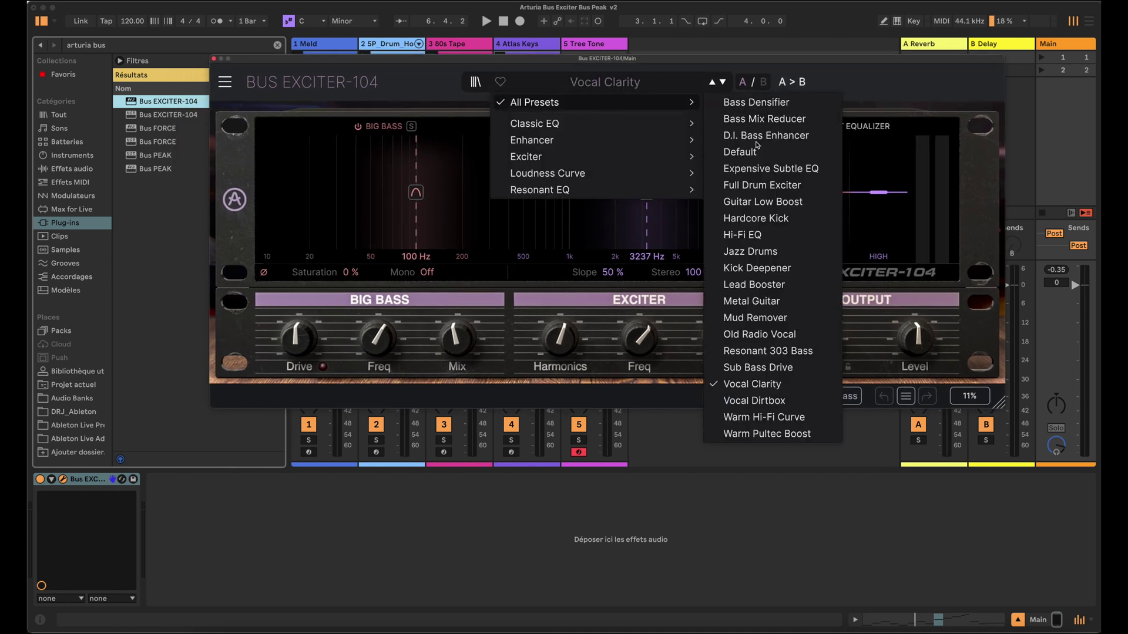
click(755, 158)
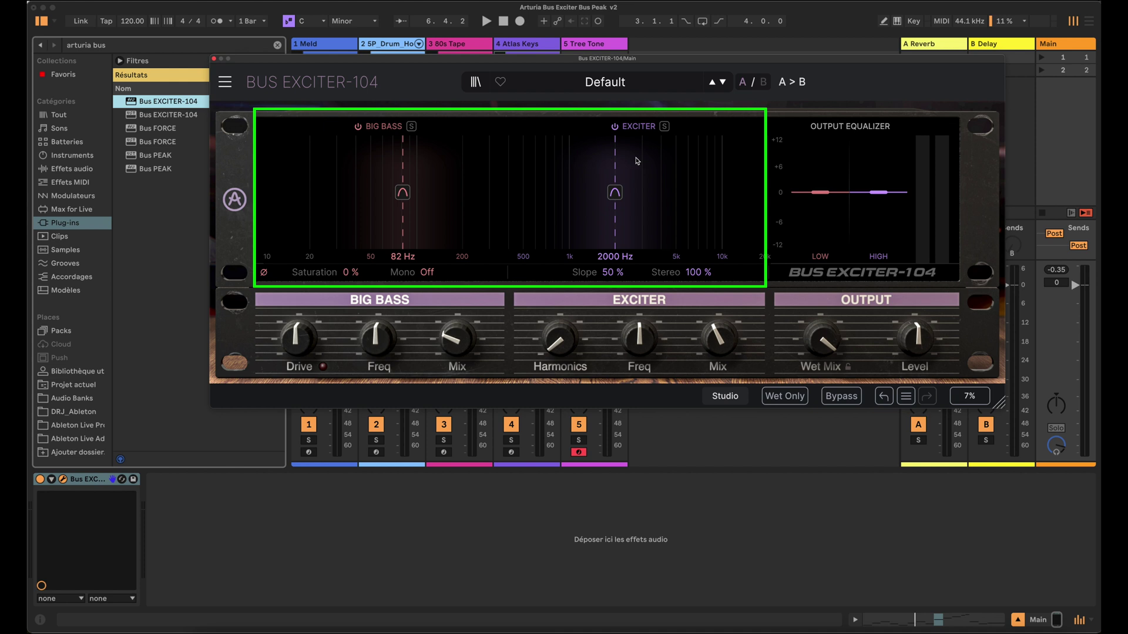
Step: Play the set and raise the Big Bass Drive to about 66.4 %, stopping playback when done
mouse_move(451, 346)
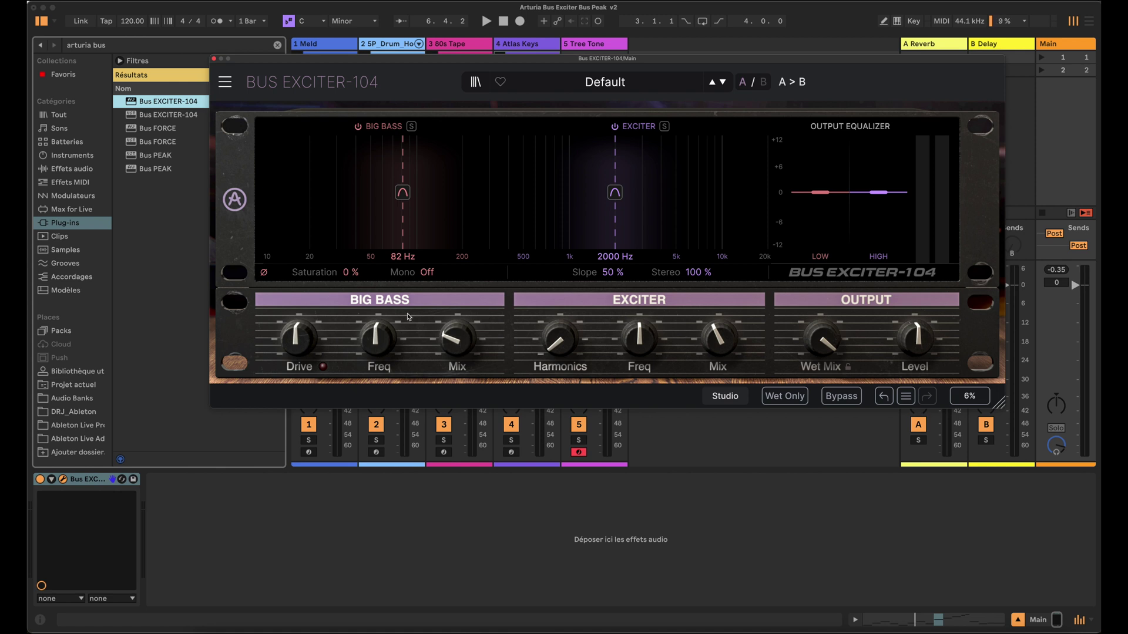
mouse_move(307, 345)
mouse_down()
mouse_move(307, 355)
mouse_move(306, 336)
mouse_move(298, 346)
mouse_up()
double_click(297, 343)
key(space)
mouse_move(300, 344)
mouse_move(300, 343)
mouse_down()
mouse_move(320, 368)
mouse_move(296, 329)
mouse_move(296, 353)
mouse_move(300, 343)
mouse_up()
click(312, 345)
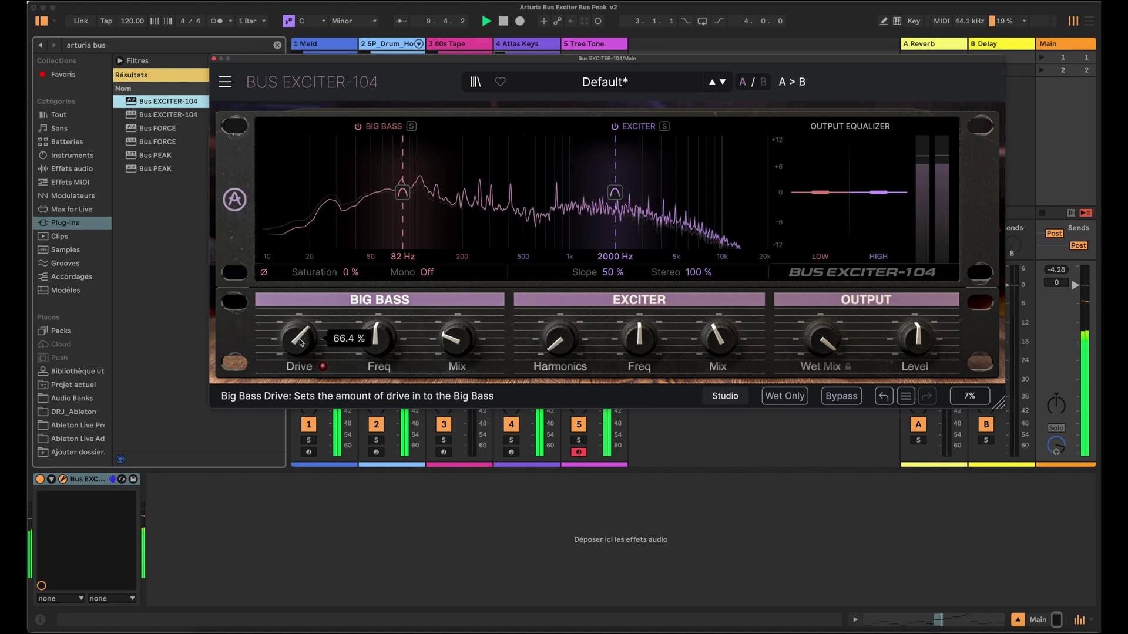
key(space)
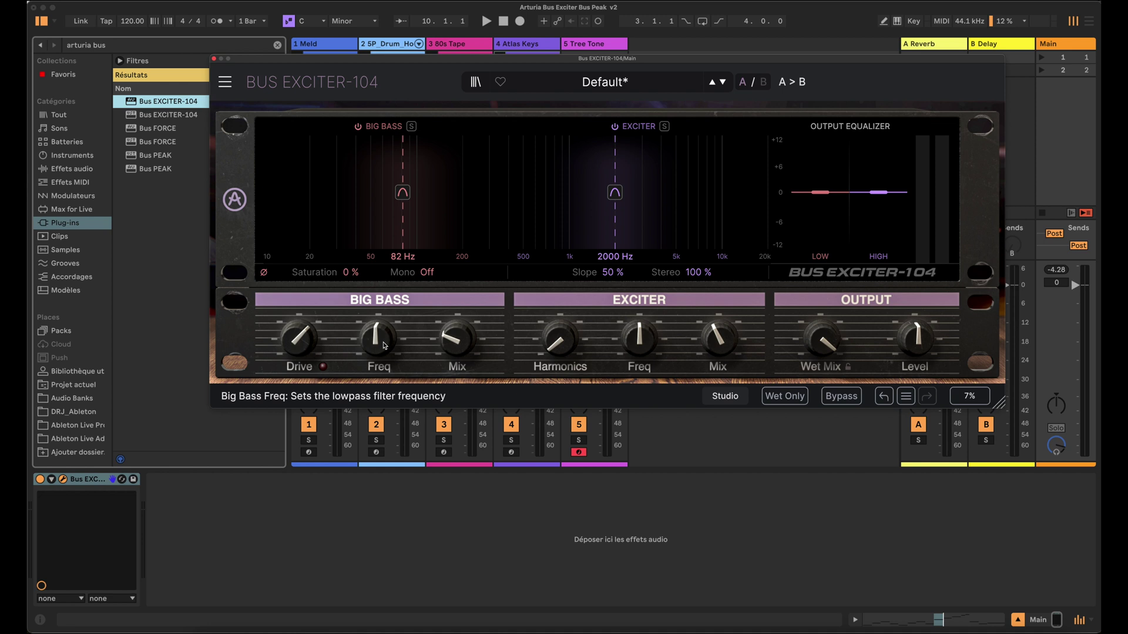
Step: Lower the Big Bass Freq to about 77 Hz and raise the Big Bass Drive further during playback
mouse_move(385, 346)
mouse_down()
mouse_move(386, 317)
mouse_move(386, 374)
mouse_move(386, 350)
mouse_up()
key(space)
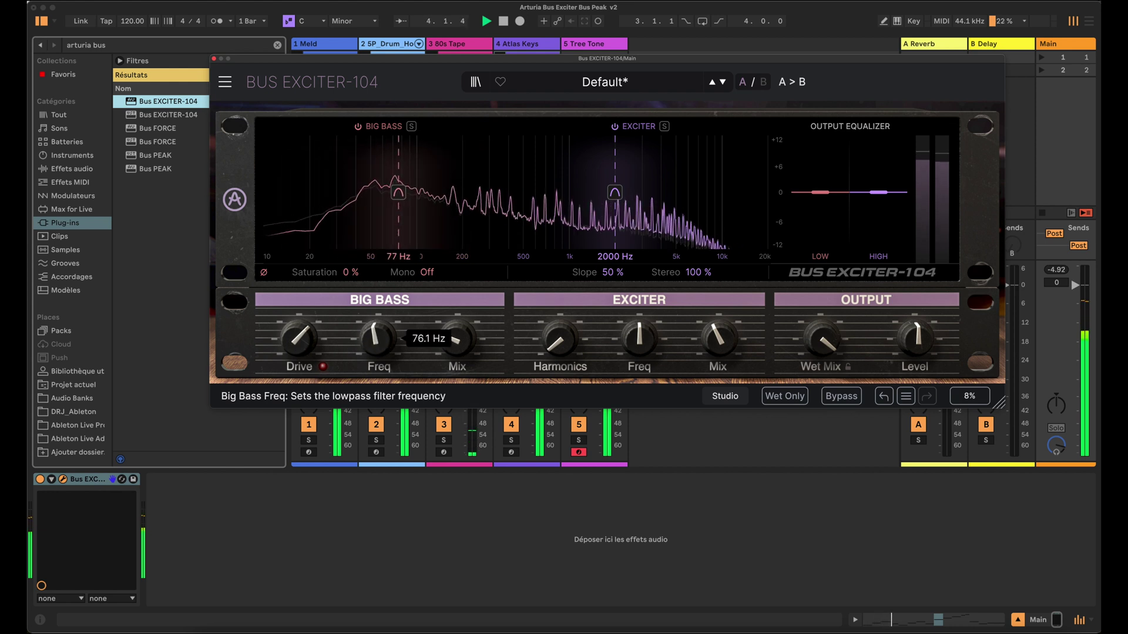
mouse_move(300, 338)
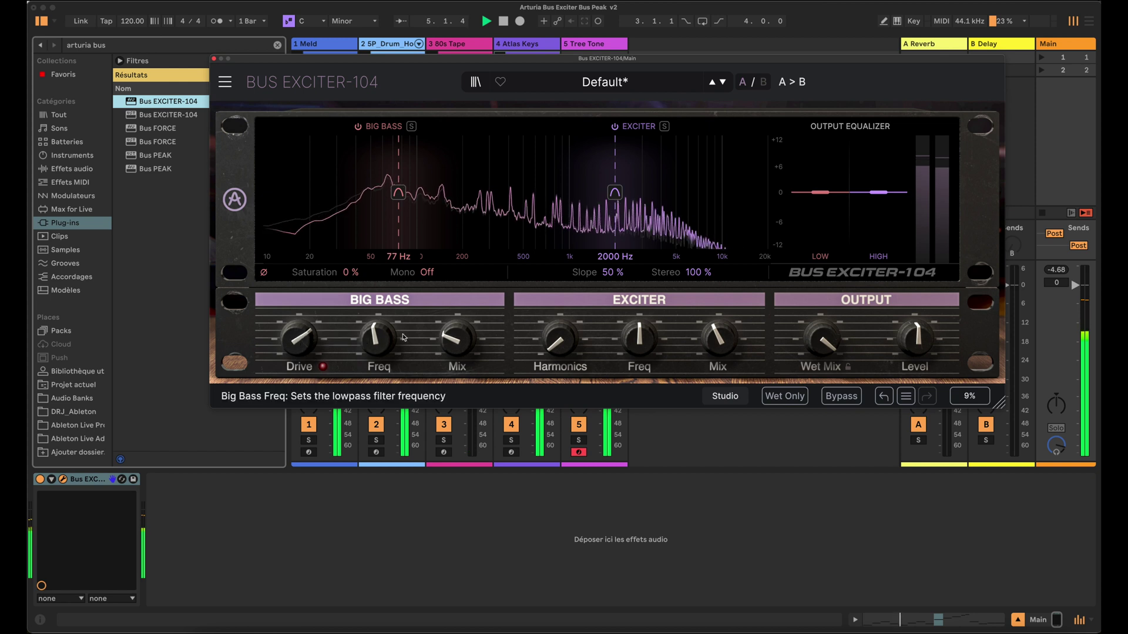
mouse_move(375, 348)
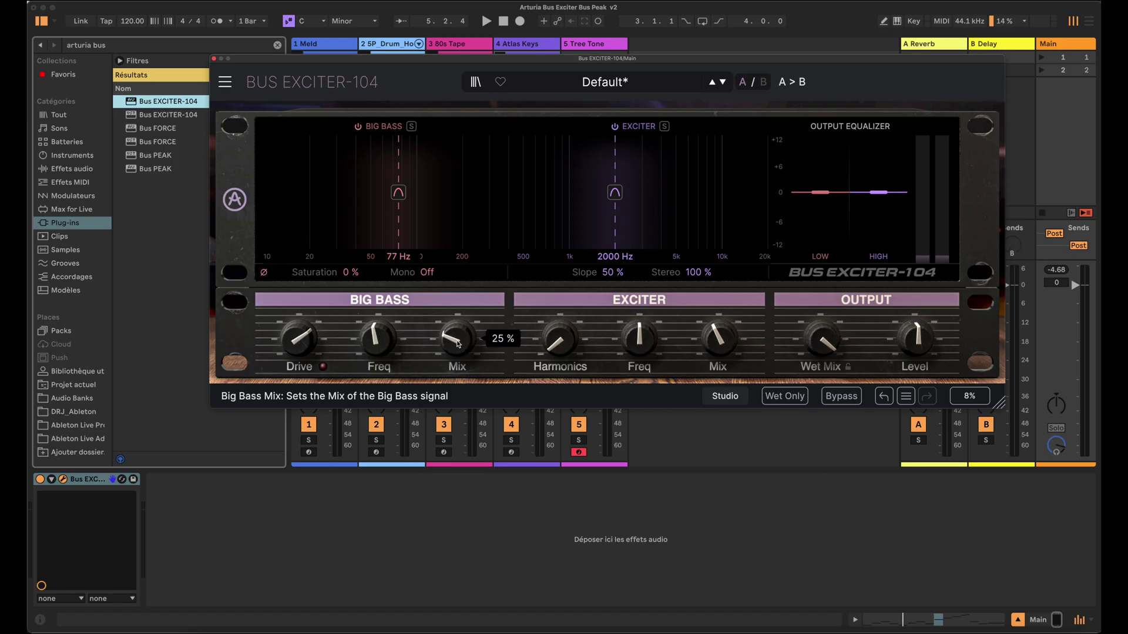
Step: Set the Big Bass Mix to about 42 % during playback and reset the Main track's peak level indicator
key(space)
drag(458, 343, 458, 282)
drag(459, 338, 458, 364)
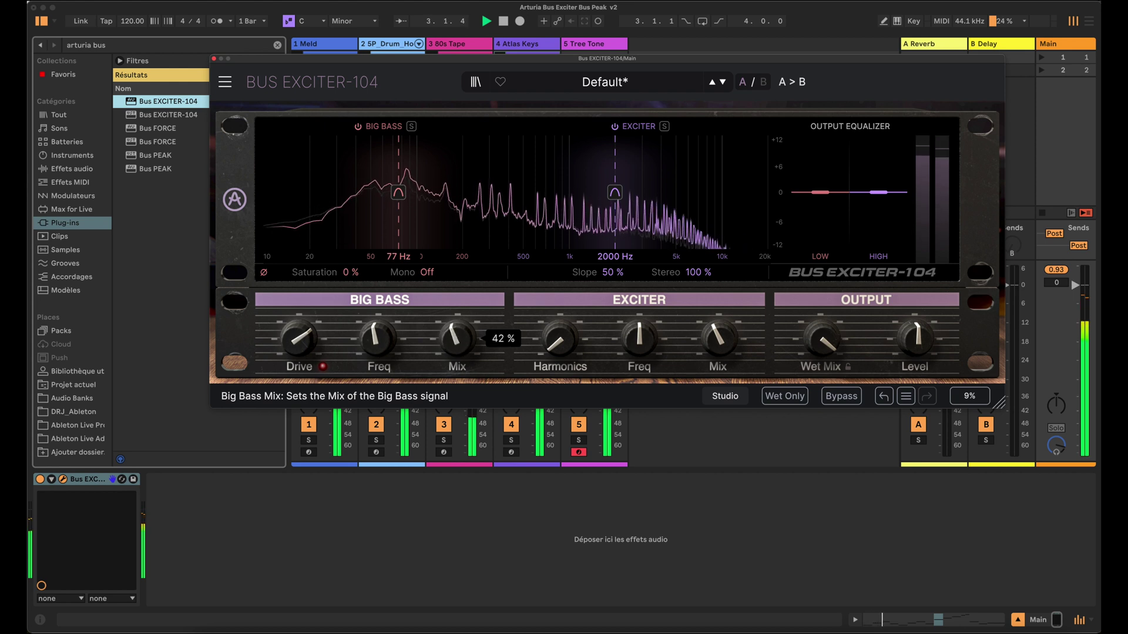
click(1057, 269)
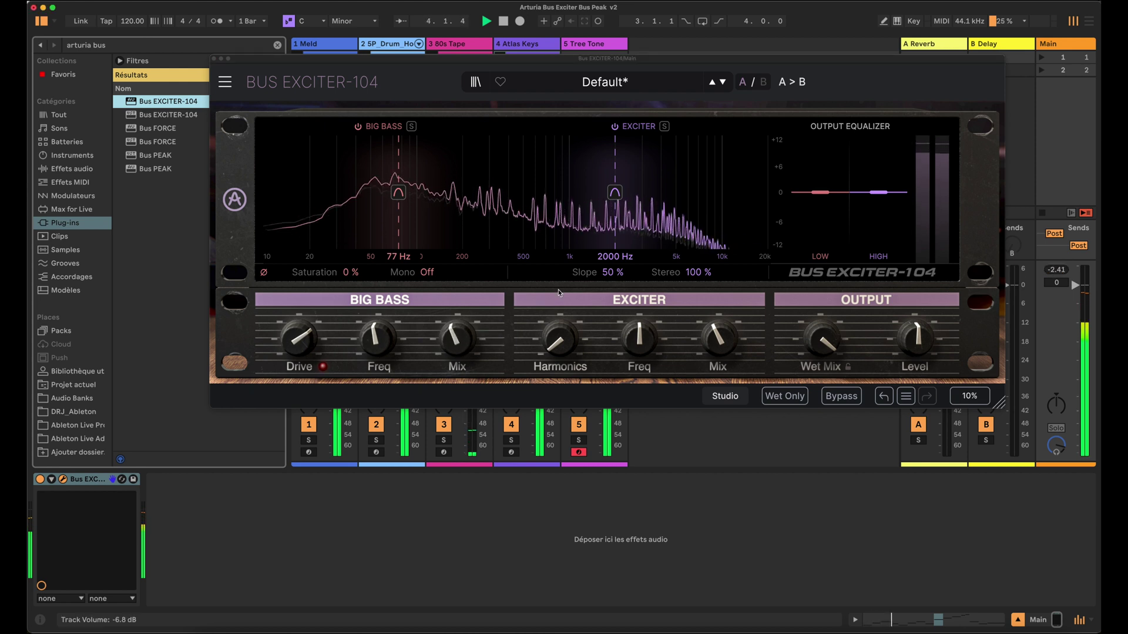
Step: Return the Big Bass Freq to 82 Hz and stop playback
mouse_move(375, 352)
mouse_down()
mouse_move(374, 329)
mouse_move(374, 372)
mouse_move(376, 342)
mouse_up()
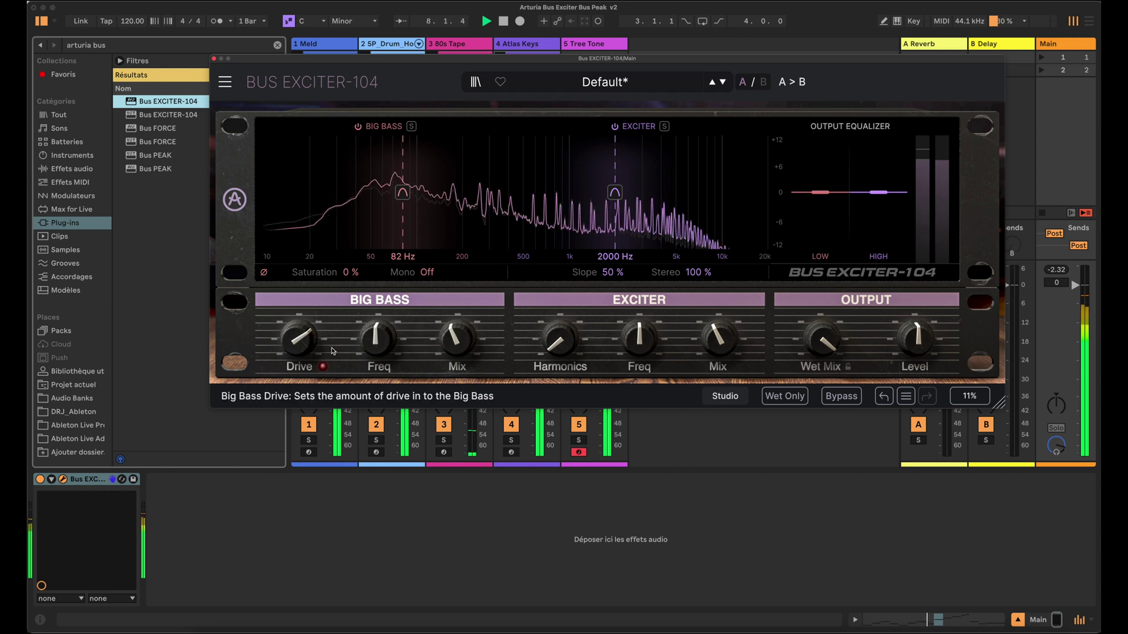
click(376, 338)
key(space)
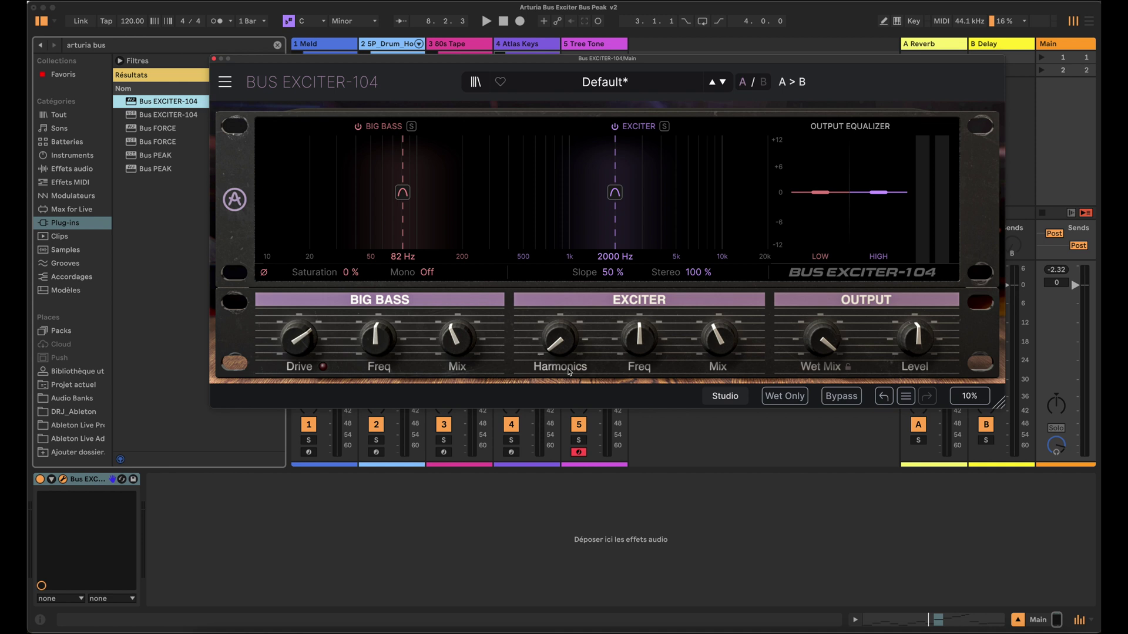
Step: Raise the Exciter Harmonics and set the Exciter Mix to about 53 %, keeping the Exciter Freq at 2000 Hz
mouse_move(561, 339)
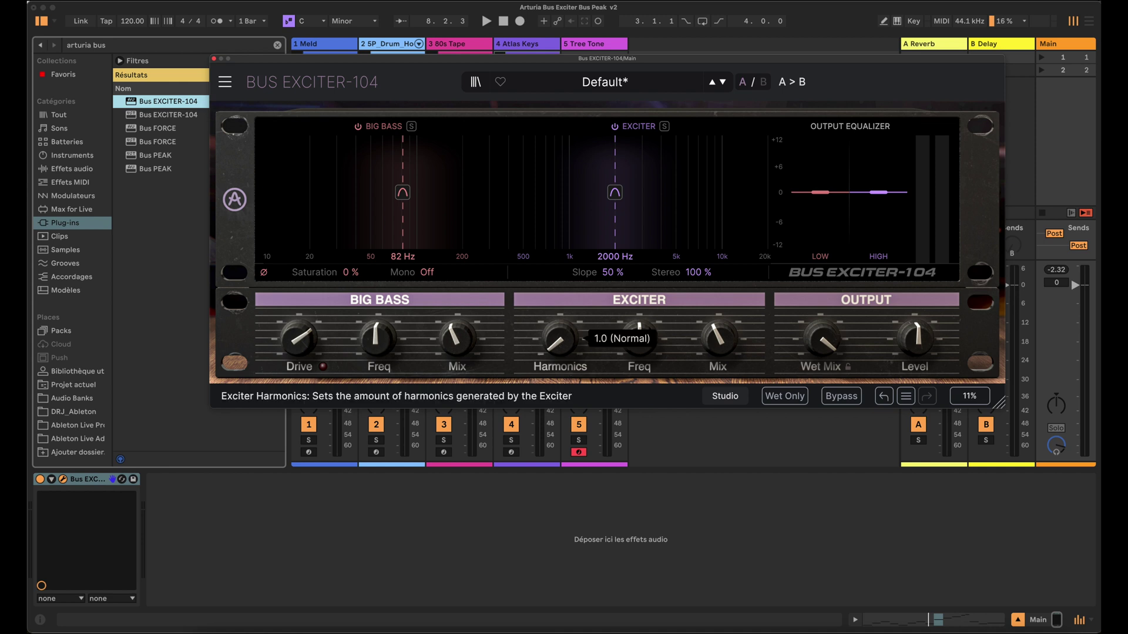
drag(561, 339, 561, 358)
drag(560, 340, 560, 326)
mouse_move(640, 338)
mouse_down()
mouse_move(639, 360)
mouse_move(640, 325)
mouse_move(639, 336)
mouse_up()
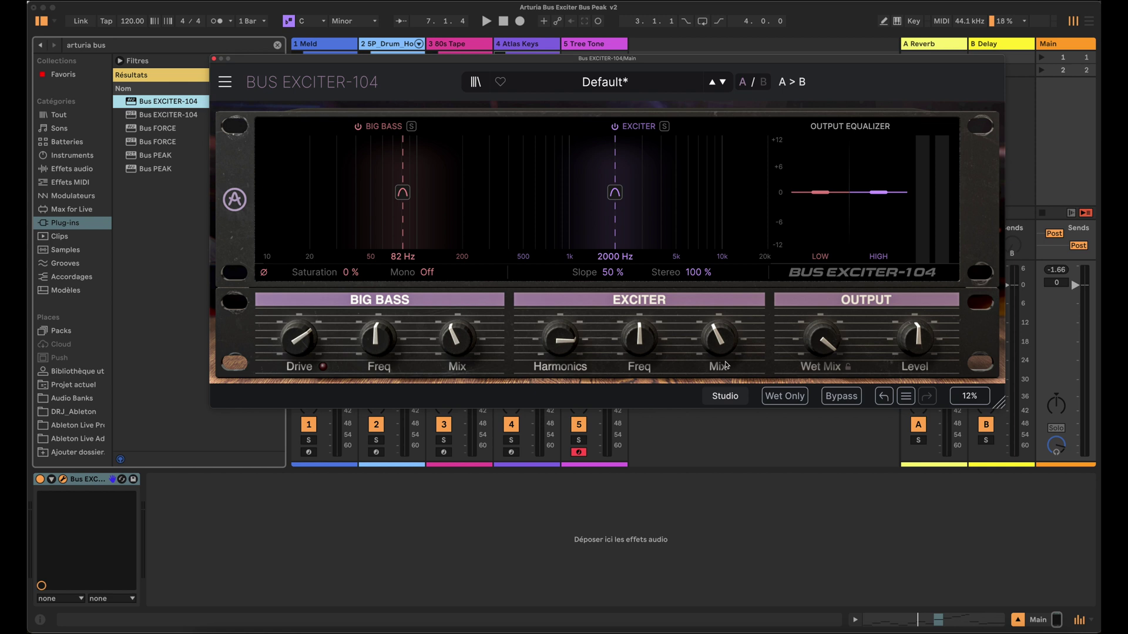
drag(718, 338, 718, 330)
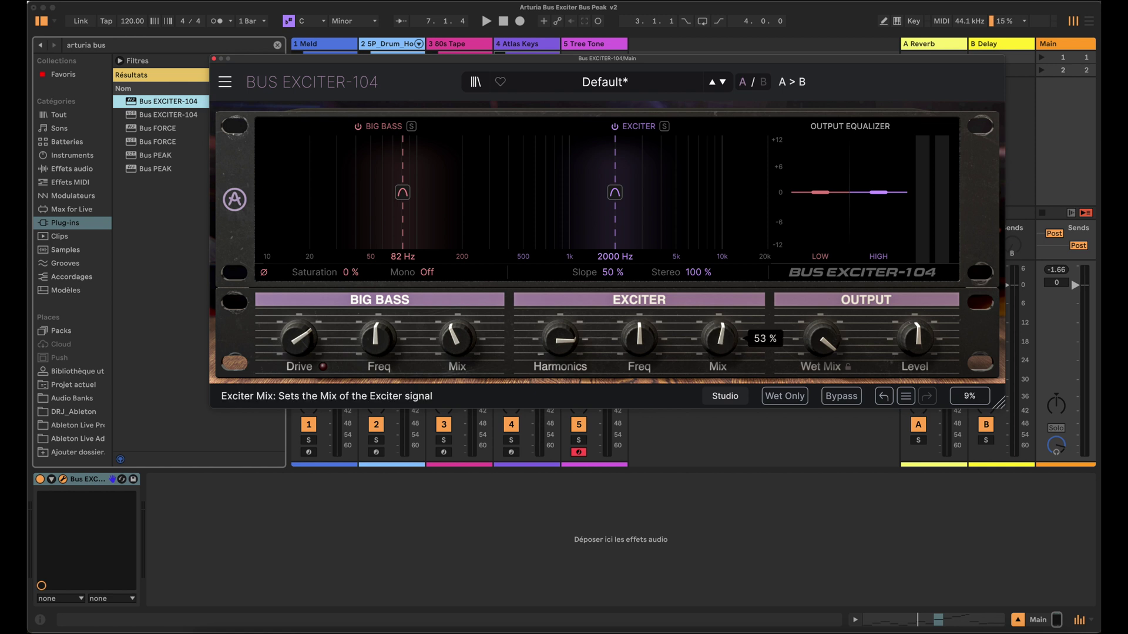
Step: Lower the Exciter Freq to about 1399 Hz during playback and reset the Main track's peak level indicator
key(space)
mouse_move(639, 338)
mouse_down()
mouse_move(639, 296)
mouse_move(639, 350)
mouse_move(639, 332)
mouse_up()
click(1056, 270)
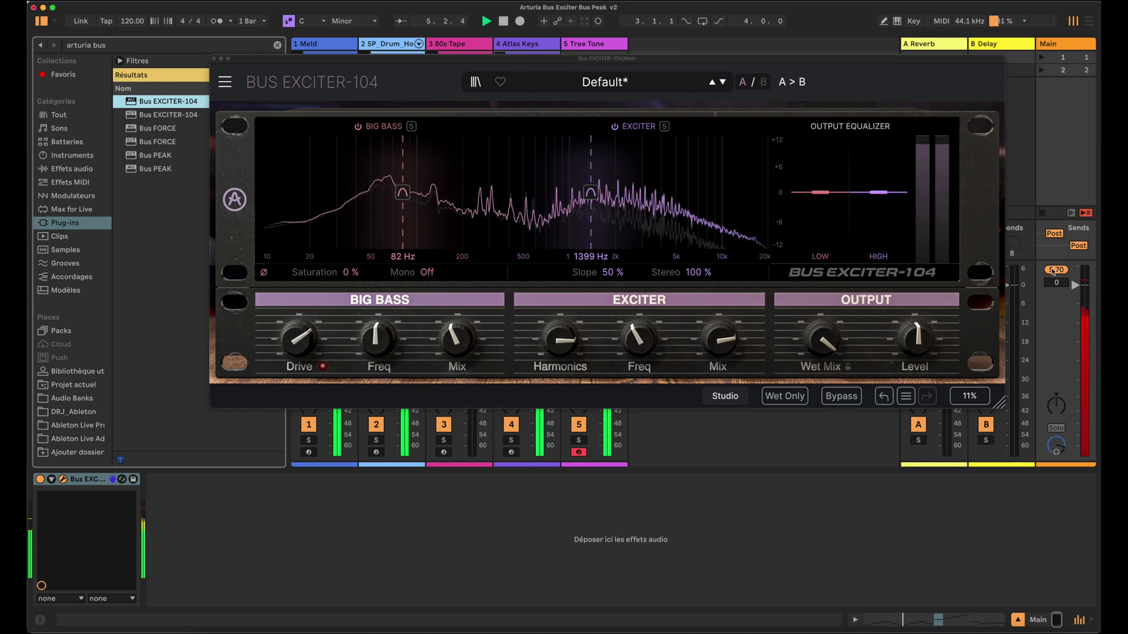
Step: Reduce the Exciter Harmonics and Mix slightly and bring the Exciter Freq to about 1753 Hz during playback
mouse_move(571, 346)
mouse_down()
mouse_move(571, 365)
mouse_move(571, 345)
mouse_up()
mouse_move(639, 341)
mouse_down()
mouse_move(639, 310)
mouse_move(639, 320)
mouse_up()
mouse_move(718, 338)
mouse_down()
mouse_move(718, 361)
mouse_move(718, 338)
mouse_up()
drag(639, 338, 639, 353)
mouse_move(718, 337)
mouse_down()
mouse_move(718, 362)
mouse_move(718, 351)
mouse_up()
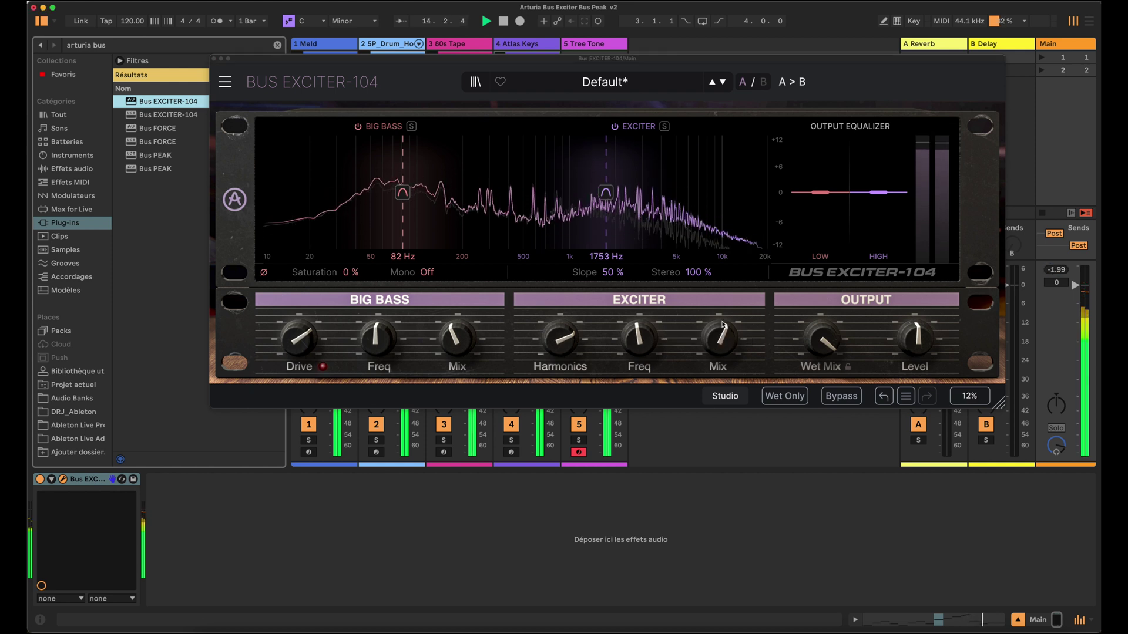
Step: Reset the Exciter Freq to 2000 Hz, set the Exciter Mix to about 73 % and reduce the Harmonics
double_click(641, 341)
drag(718, 341, 718, 329)
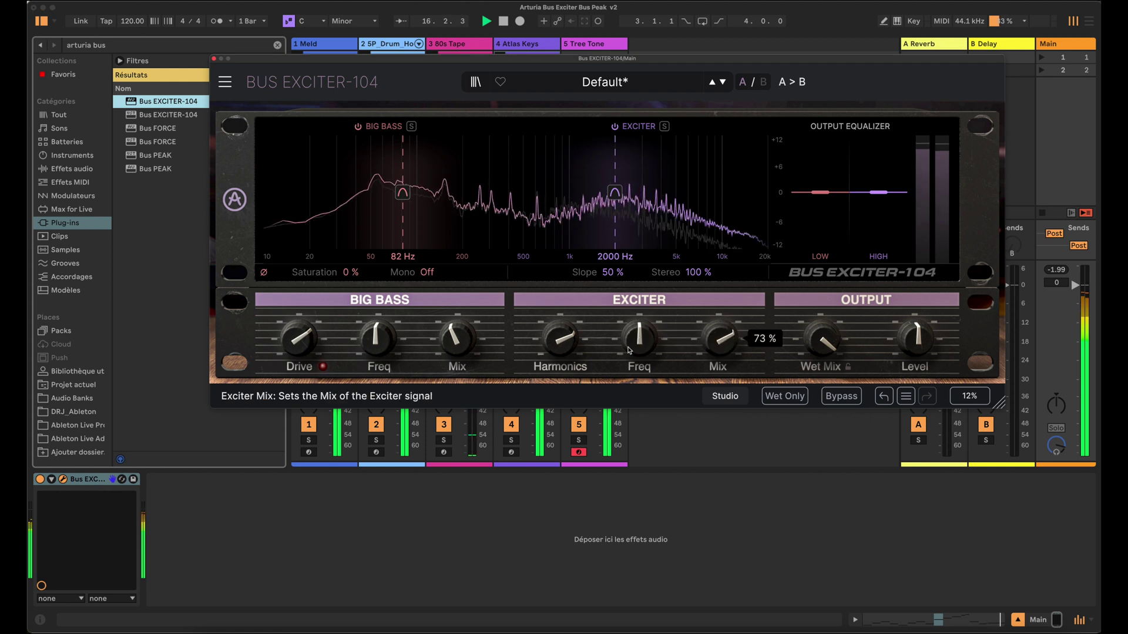
drag(560, 340, 560, 357)
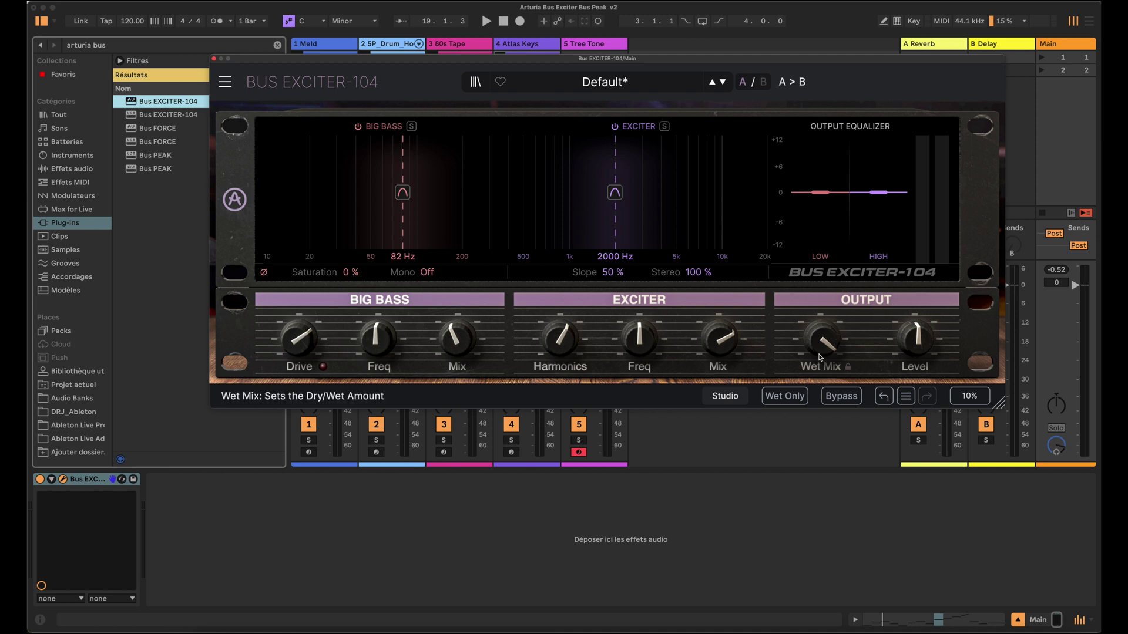
Step: Try different output Wet Mix settings during playback and return to 100 % Dry / 100 % Wet
mouse_move(820, 356)
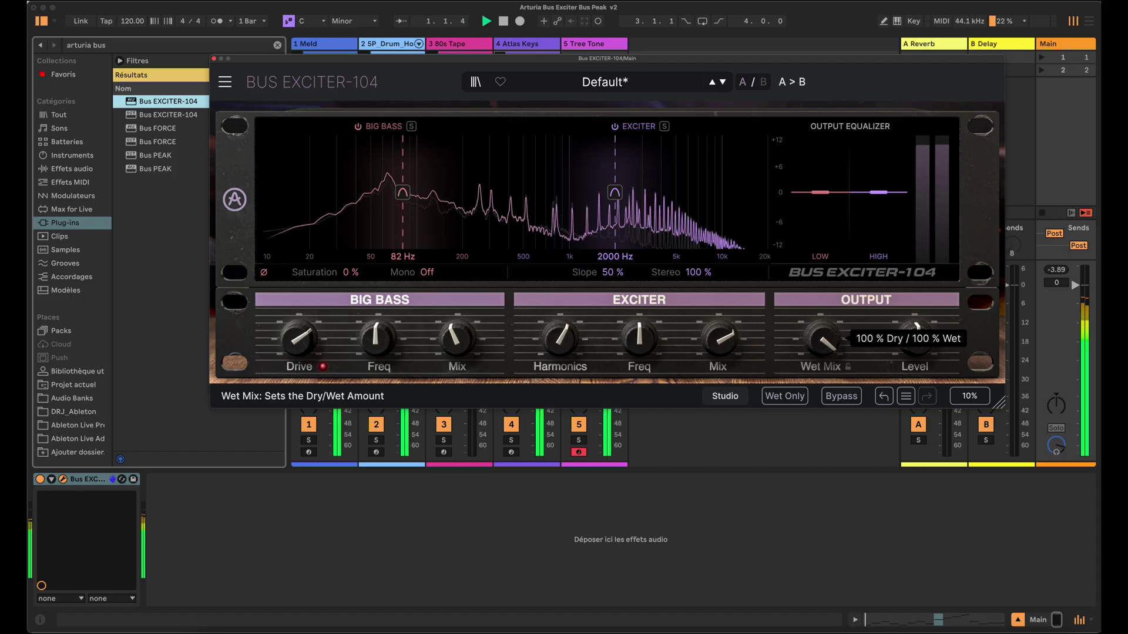
mouse_move(820, 340)
mouse_down()
mouse_move(820, 388)
mouse_move(821, 329)
mouse_up()
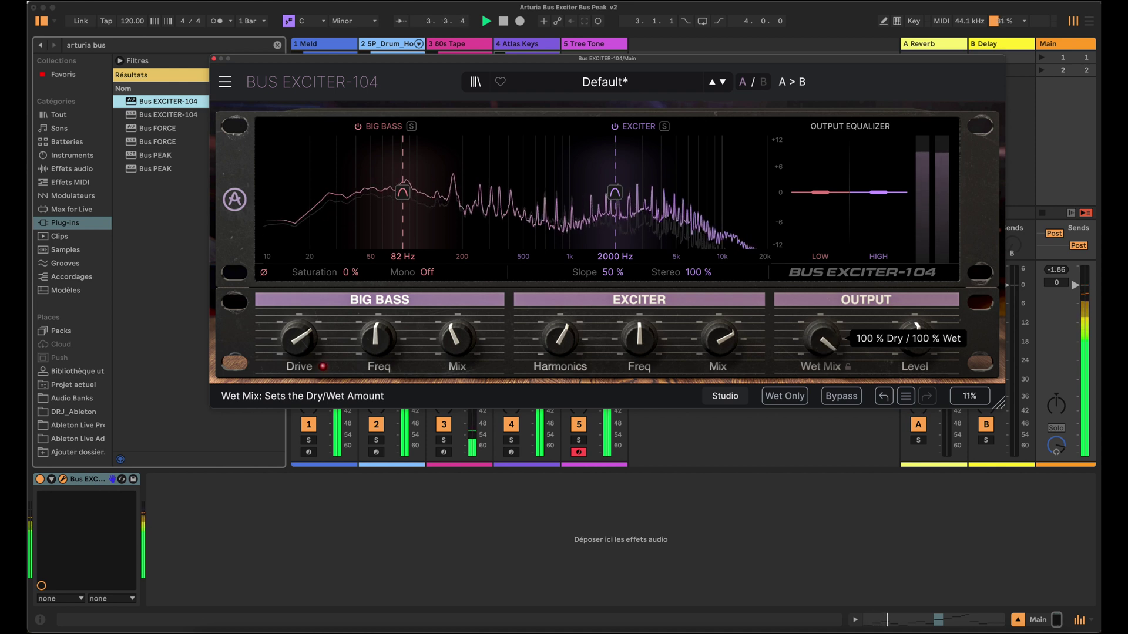
mouse_move(820, 329)
mouse_down()
mouse_move(820, 381)
mouse_move(820, 332)
mouse_up()
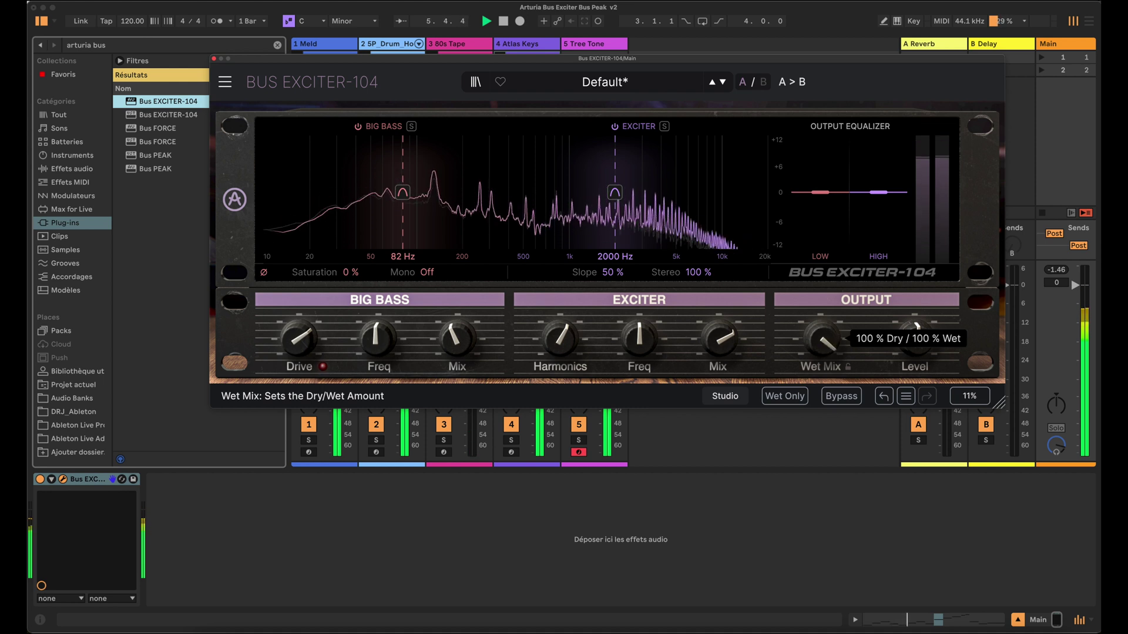
click(848, 368)
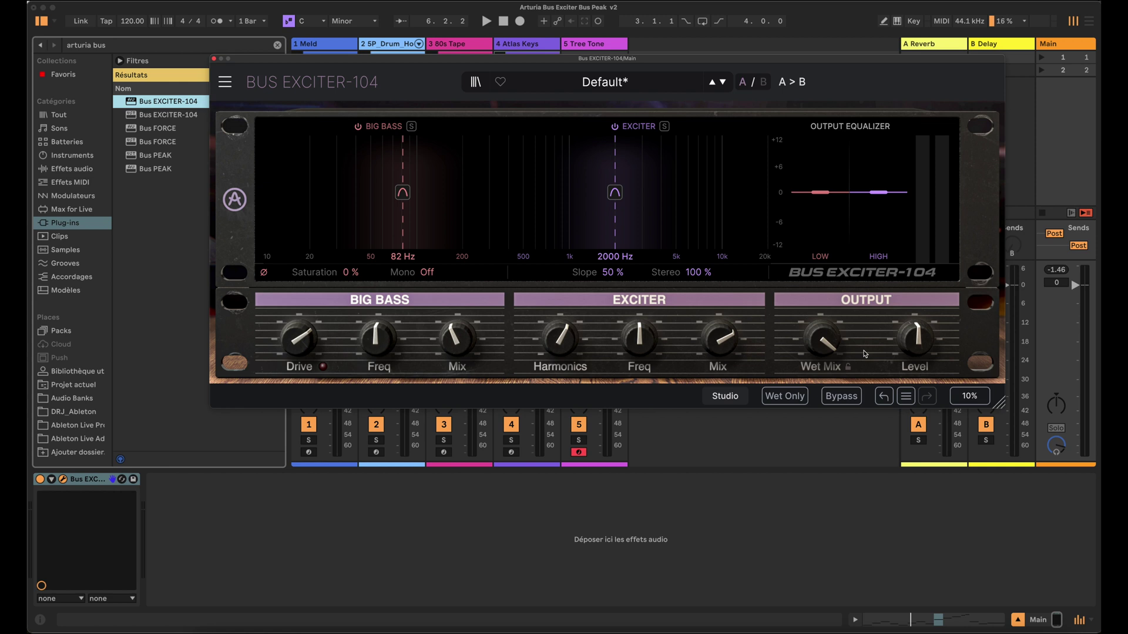
Step: Try low and high shelf changes in the Output Equalizer during playback, cutting the low to -9.4 dB, and return both to 0 dB
mouse_move(920, 347)
mouse_move(850, 156)
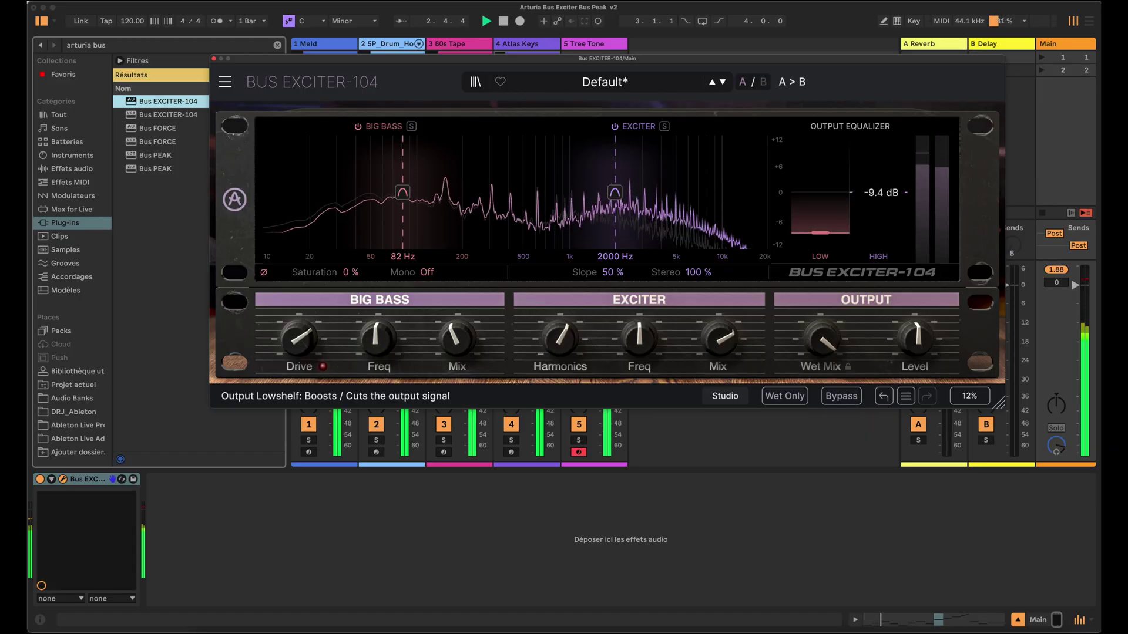
mouse_move(820, 204)
mouse_down()
mouse_move(820, 192)
mouse_move(878, 190)
mouse_move(878, 161)
mouse_move(878, 229)
mouse_move(878, 193)
mouse_up()
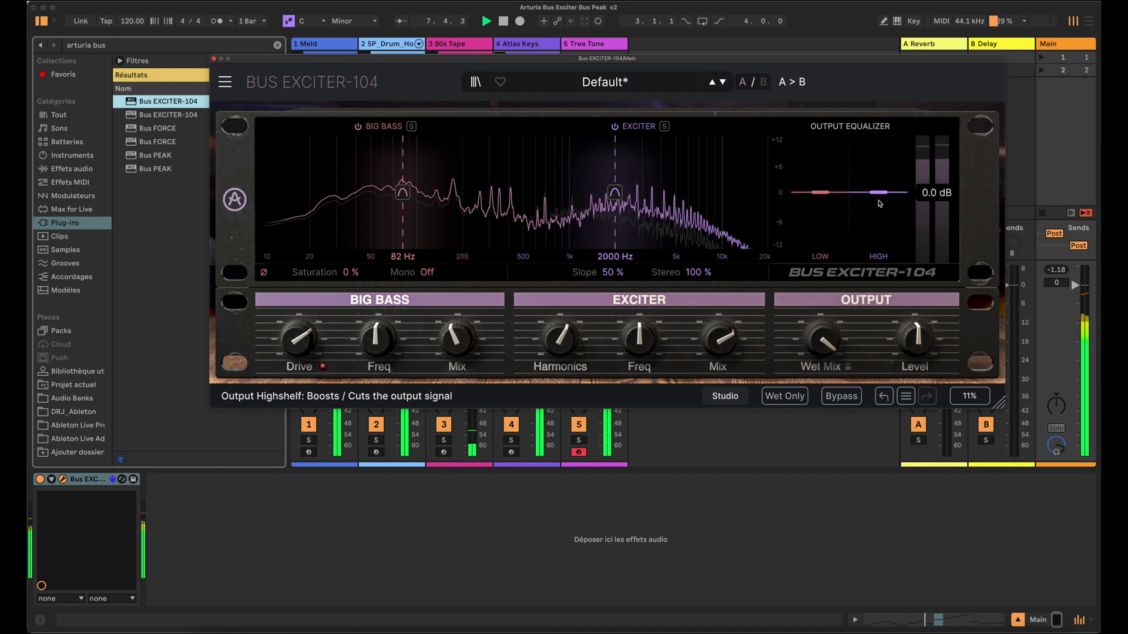
key(space)
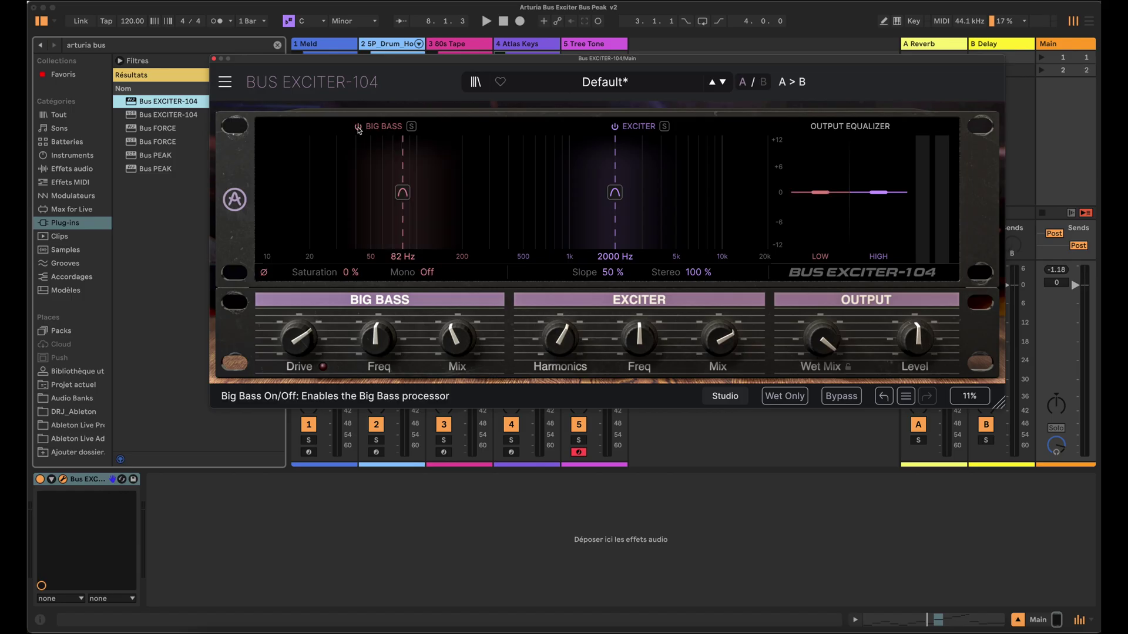
Step: Solo the Big Bass processor and start playback
click(412, 126)
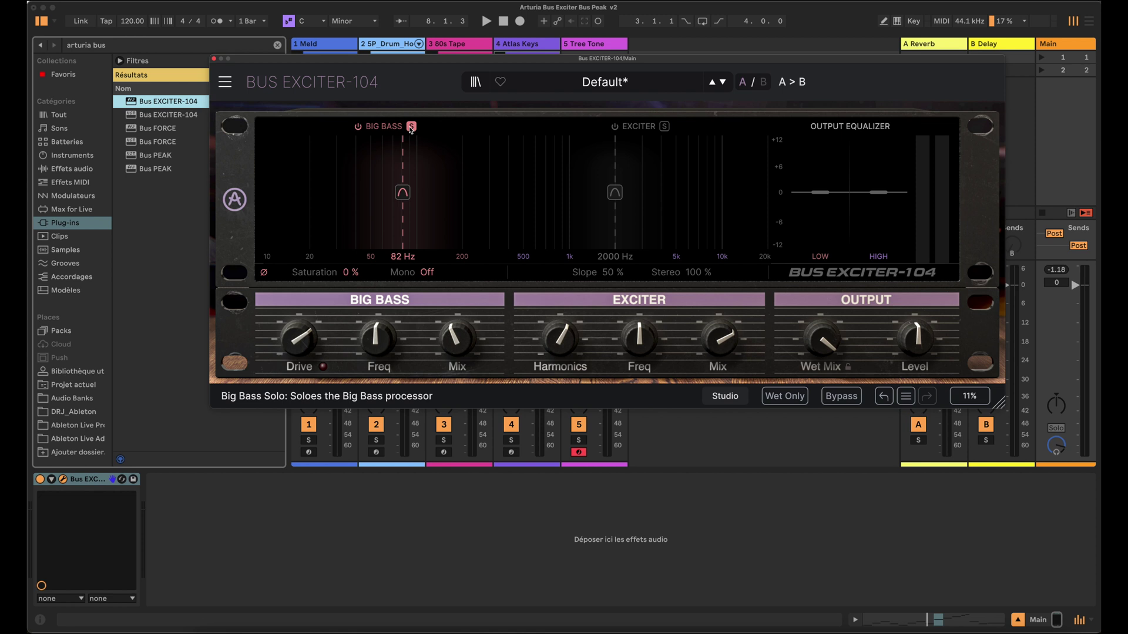
key(space)
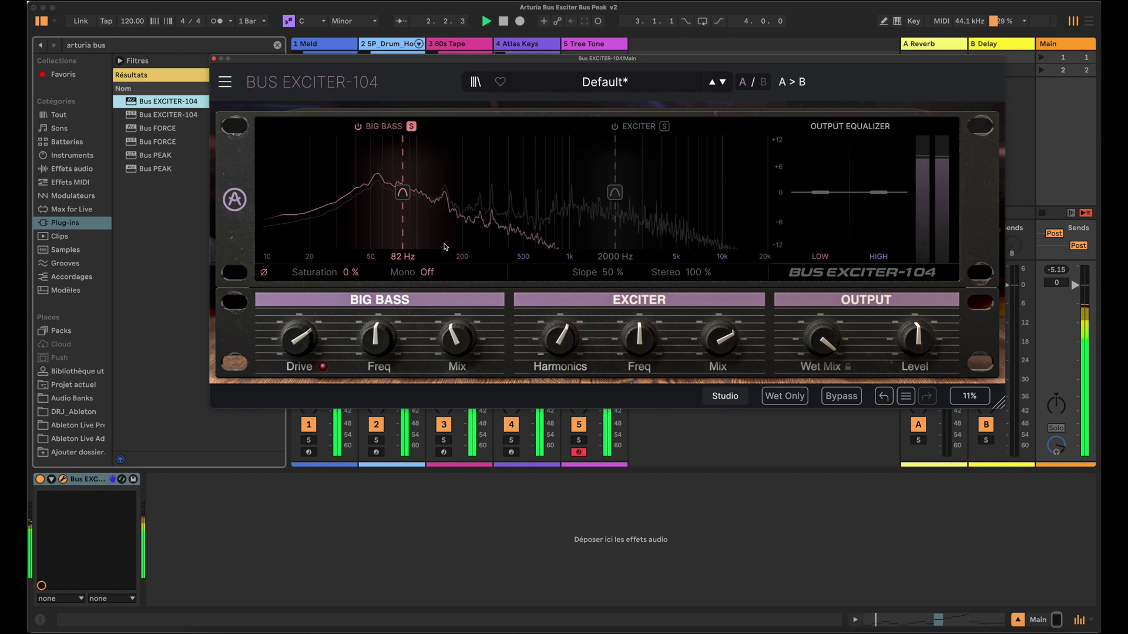
Step: Adjust the soloed Big Bass section to about 65.6 % Drive and 35 % Mix, keeping Freq at 82 Hz
drag(458, 338, 457, 381)
drag(457, 337, 457, 315)
mouse_move(376, 338)
mouse_down()
mouse_move(376, 317)
mouse_move(376, 333)
mouse_up()
drag(299, 338, 300, 324)
mouse_move(376, 338)
mouse_down()
mouse_move(376, 328)
mouse_move(380, 343)
mouse_up()
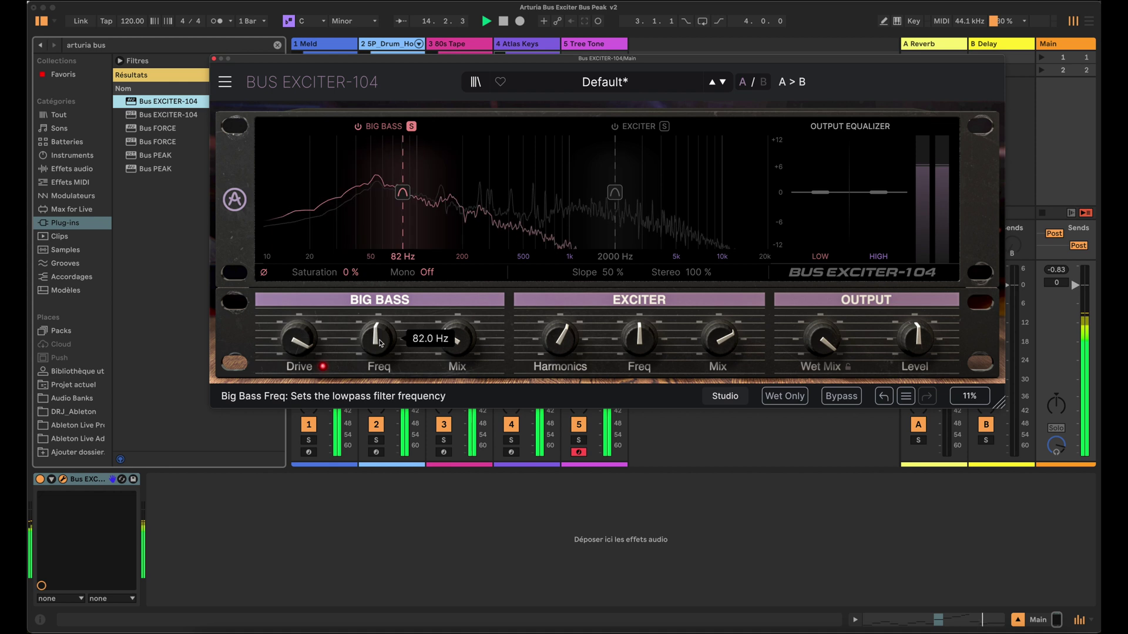
drag(298, 341, 298, 328)
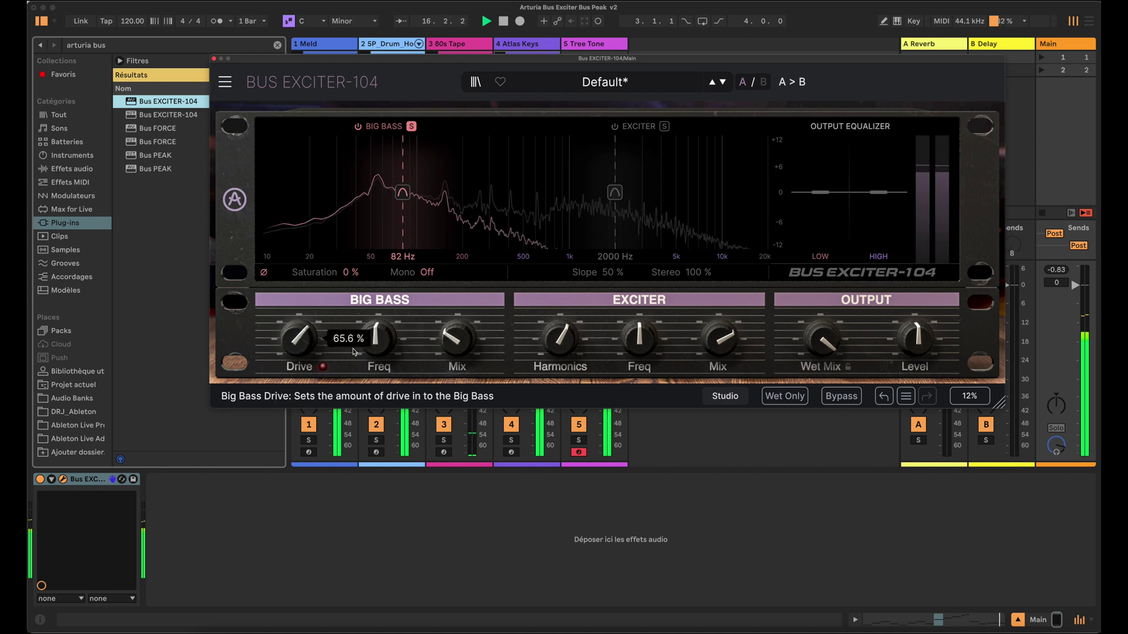
drag(457, 341, 457, 335)
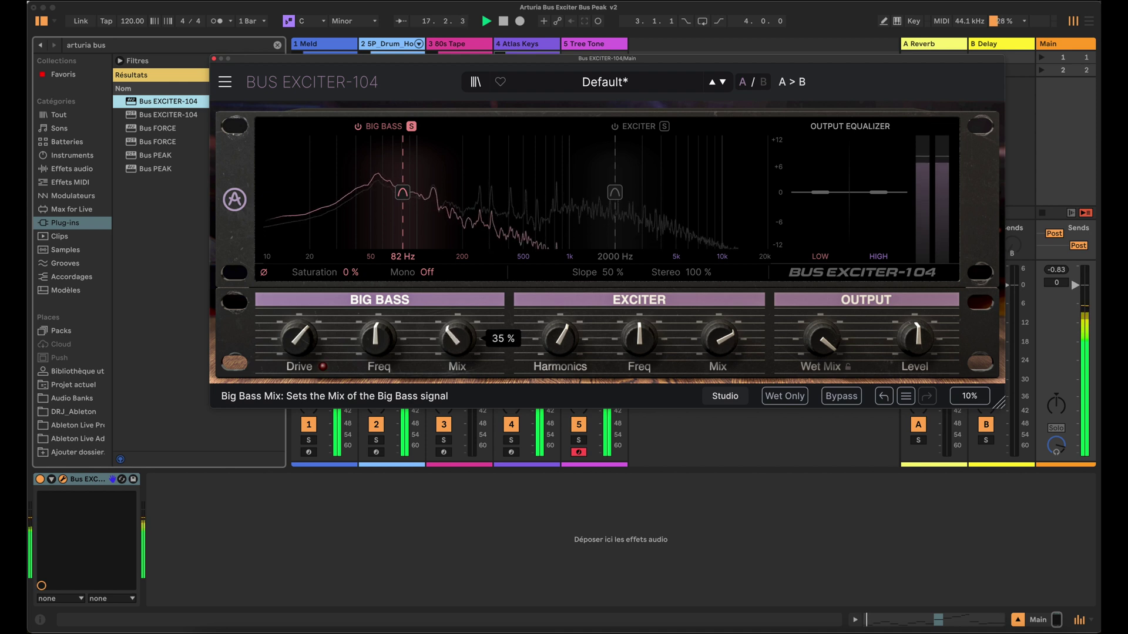
Step: Unsolo Big Bass, try its frequency at 41 Hz and return it to 82 Hz
click(412, 127)
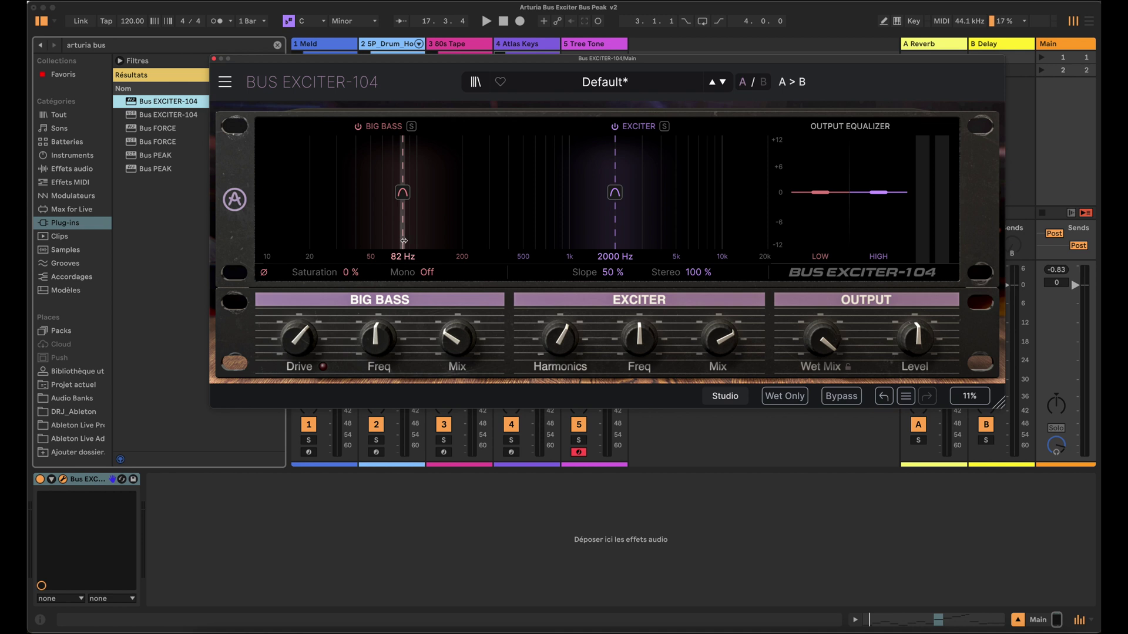
drag(403, 241, 352, 241)
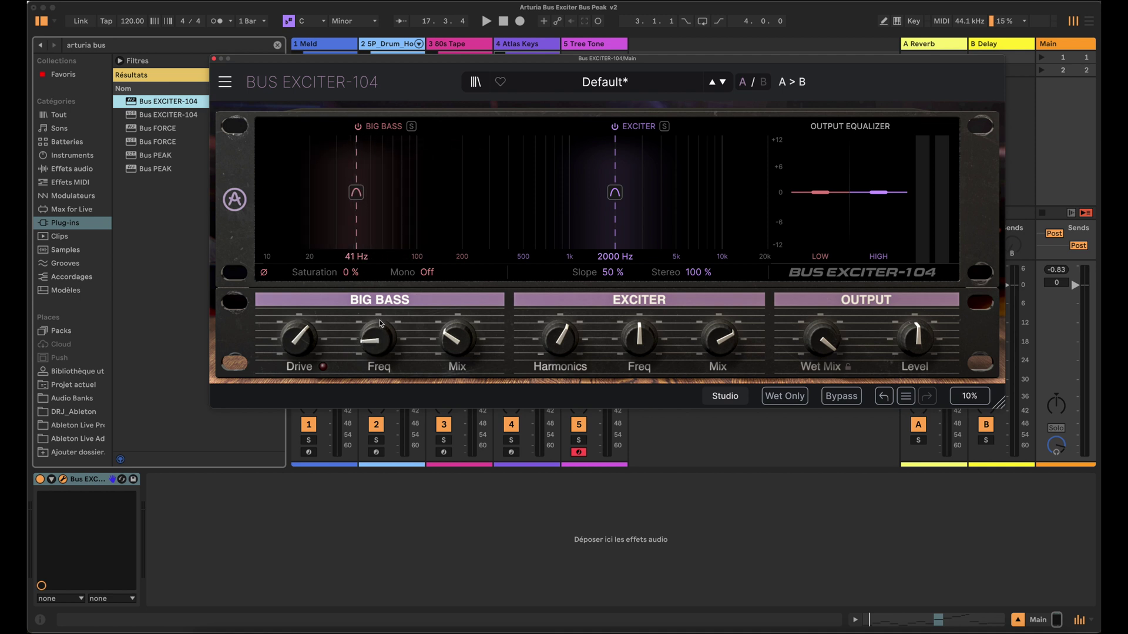
mouse_move(379, 340)
mouse_down()
mouse_move(379, 330)
mouse_move(379, 353)
mouse_move(378, 341)
mouse_up()
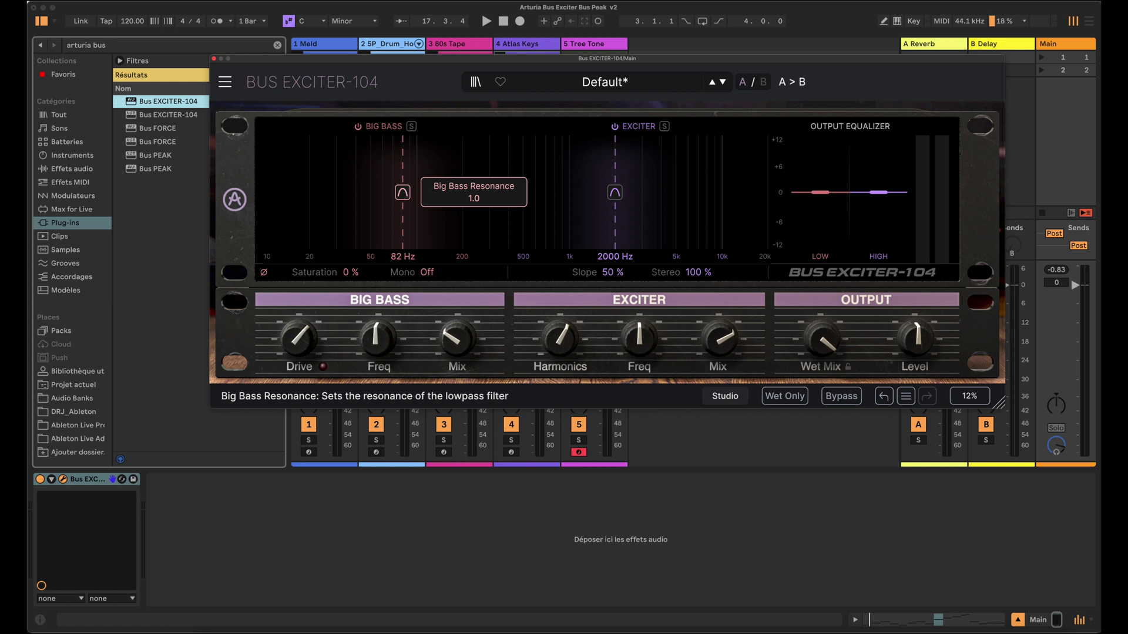
Step: Solo Big Bass during playback, sweep its Resonance up to 10.0 and back down to 1.6, and unsolo it
scroll(402, 192, down, 5)
key(space)
scroll(403, 193, up, 5)
click(412, 127)
scroll(403, 192, down, 5)
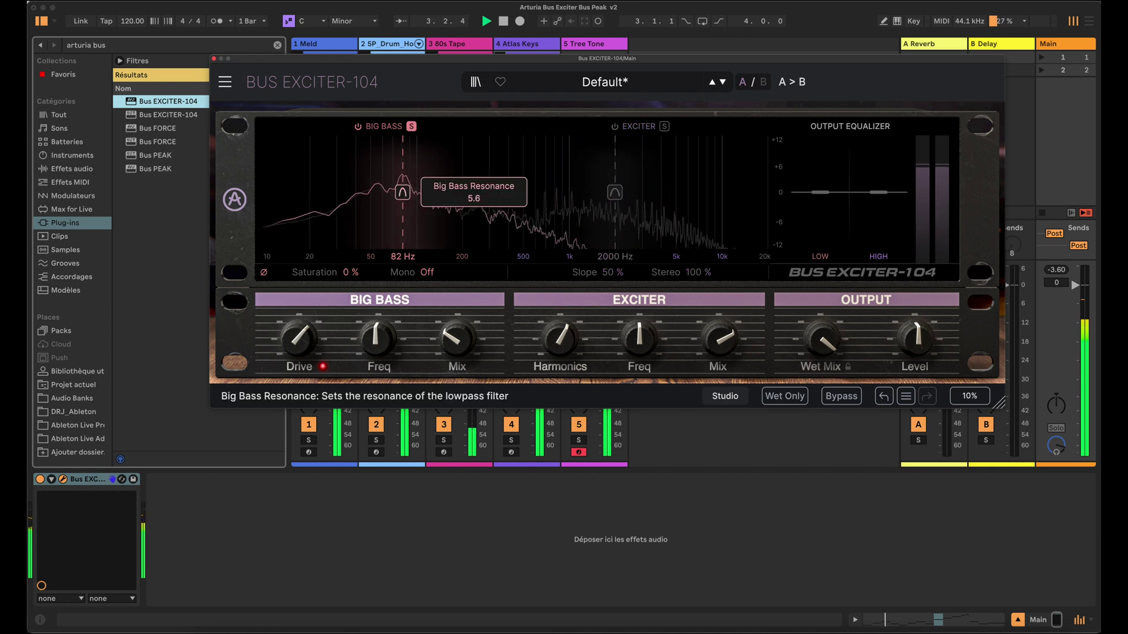
scroll(402, 193, up, 5)
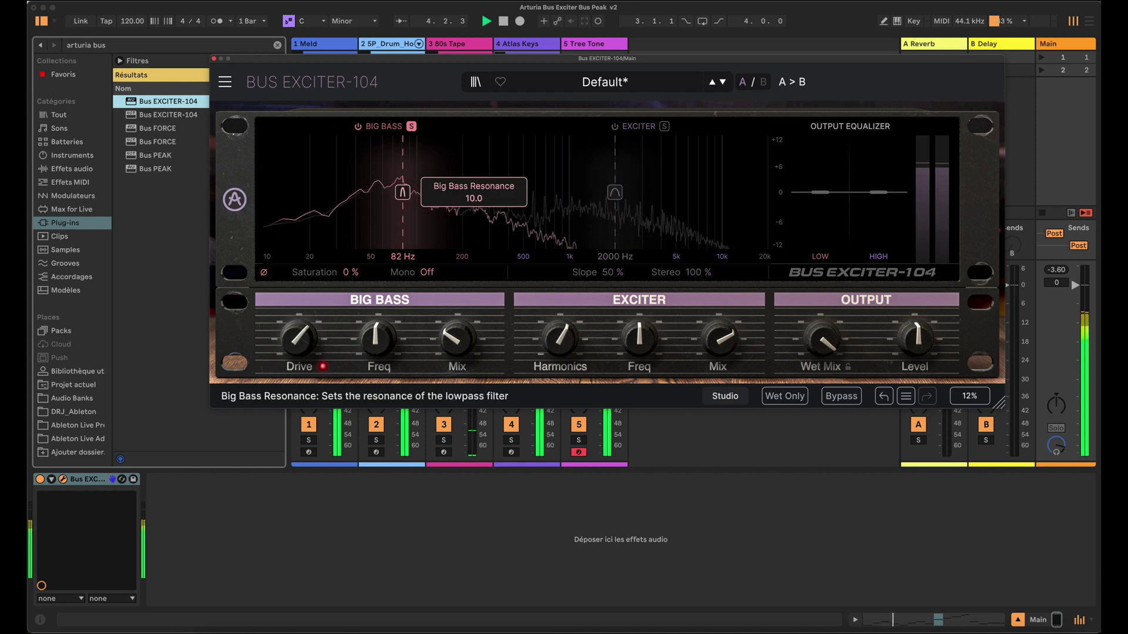
scroll(403, 193, down, 4)
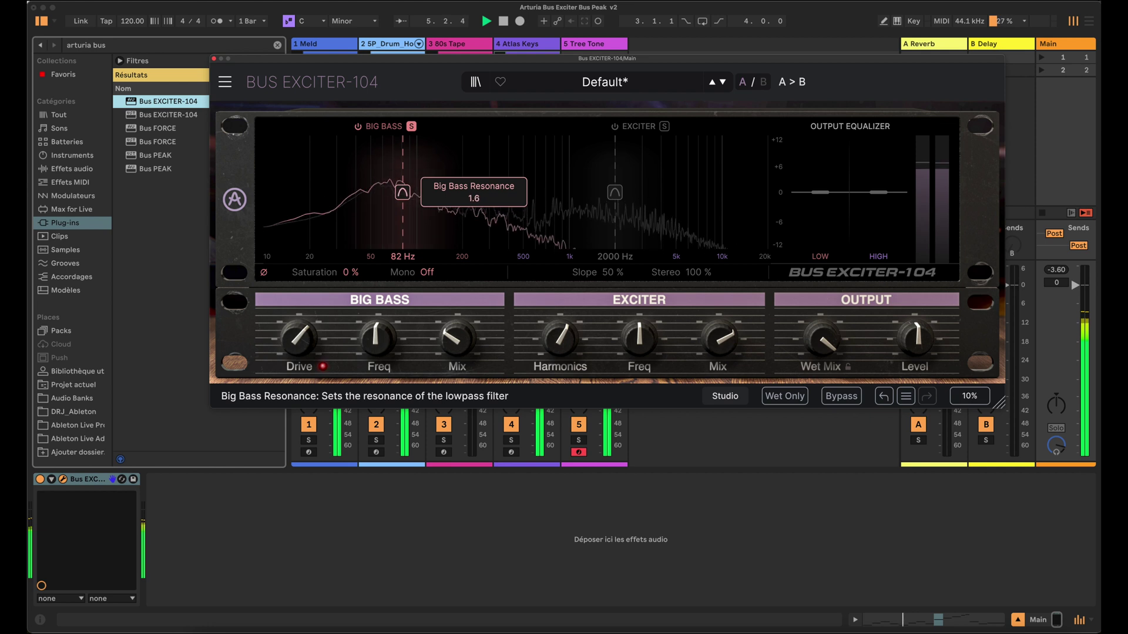
click(411, 126)
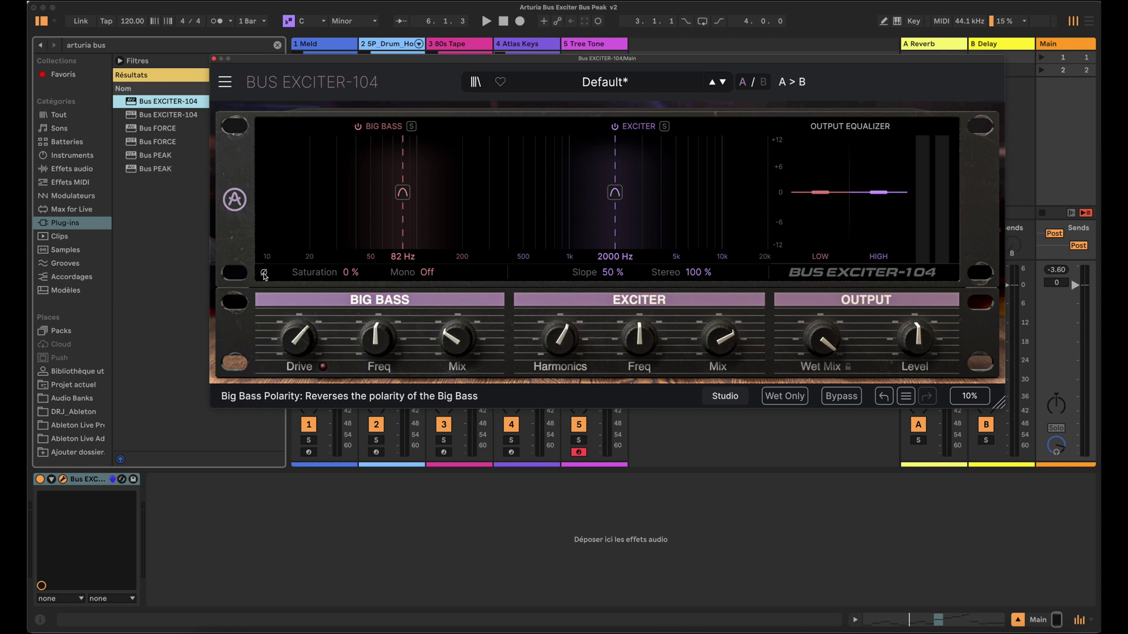
Step: During playback, try Big Bass Saturation at 71 % and Freq at 51 Hz, and return them to 0 % and 82 Hz
key(space)
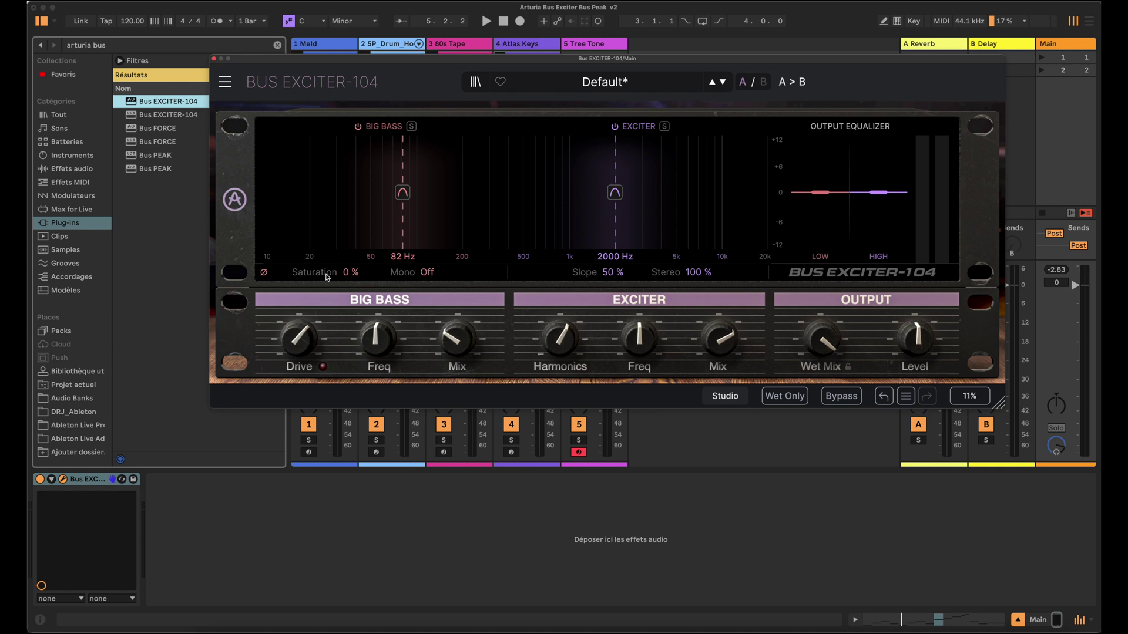
key(space)
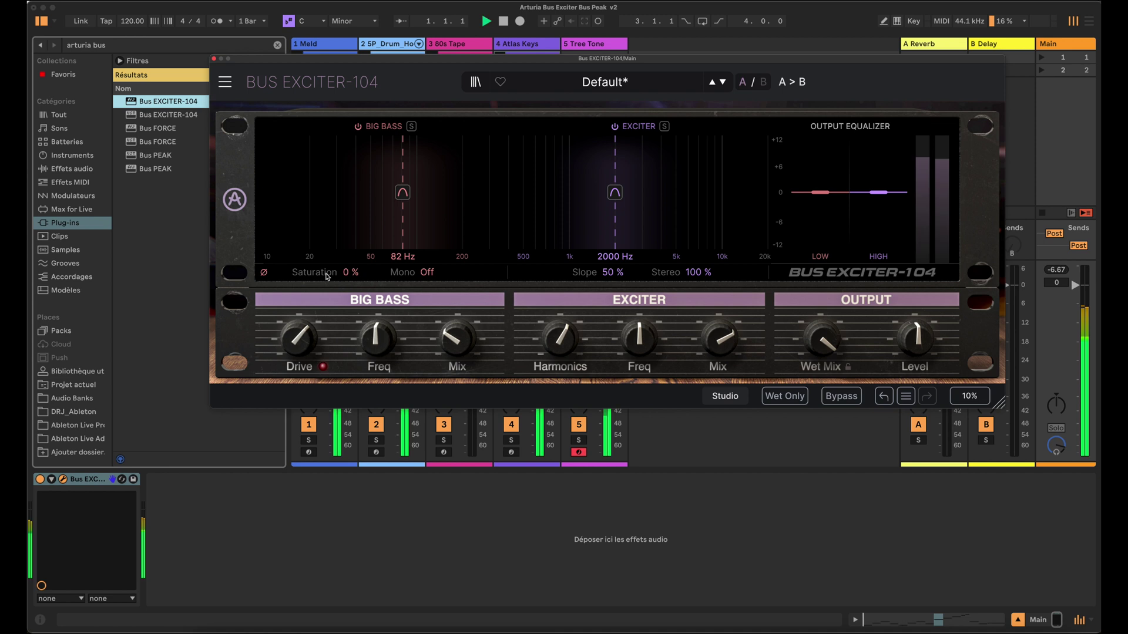
drag(327, 277, 327, 256)
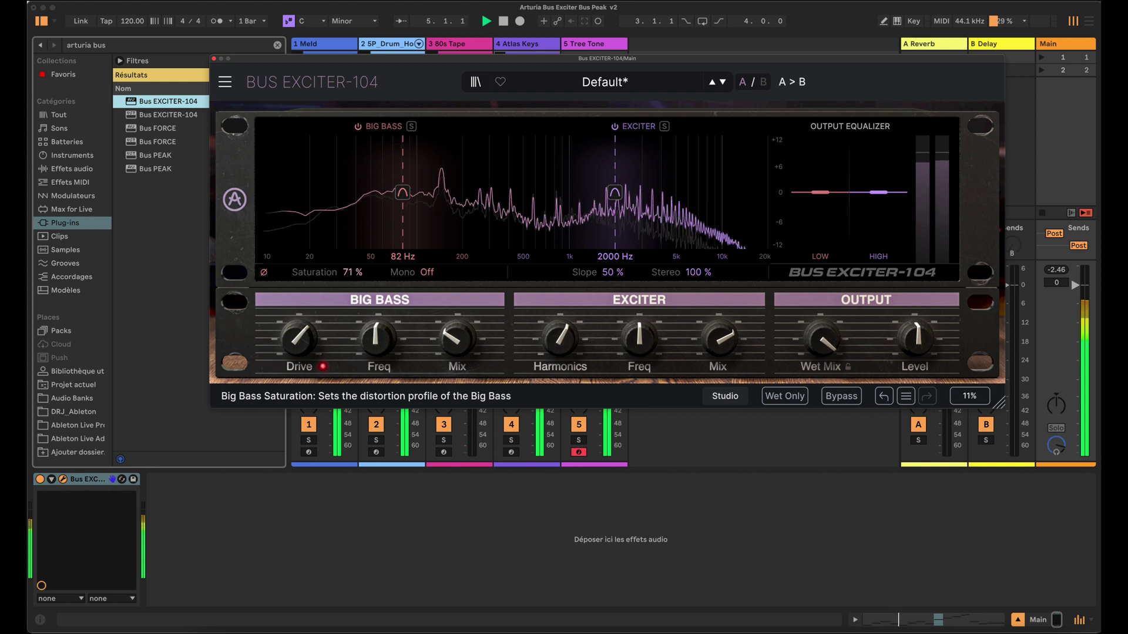
mouse_move(376, 338)
mouse_down()
mouse_move(376, 316)
mouse_move(376, 339)
mouse_up()
drag(353, 272, 352, 241)
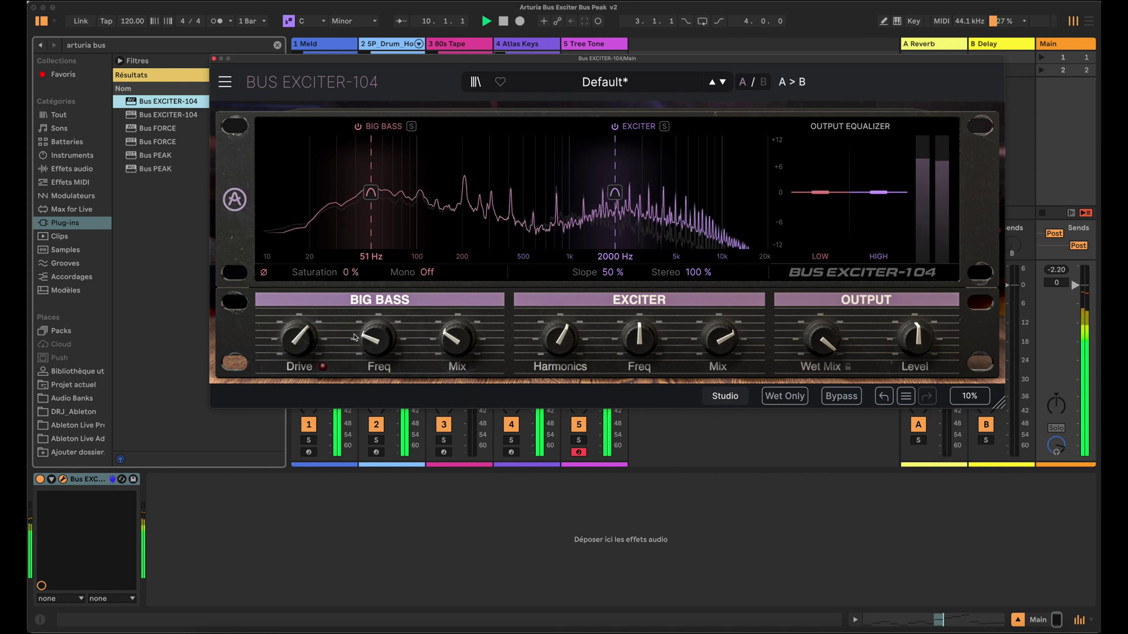
drag(374, 353, 376, 345)
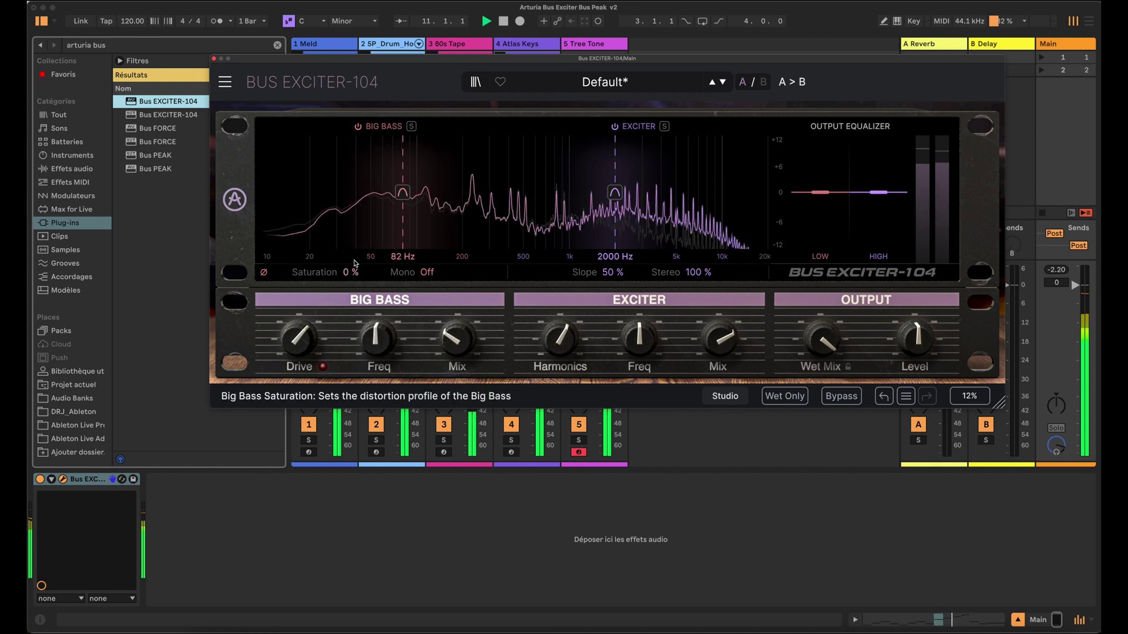
Step: Stop playback and open the Big Bass Mono options
key(space)
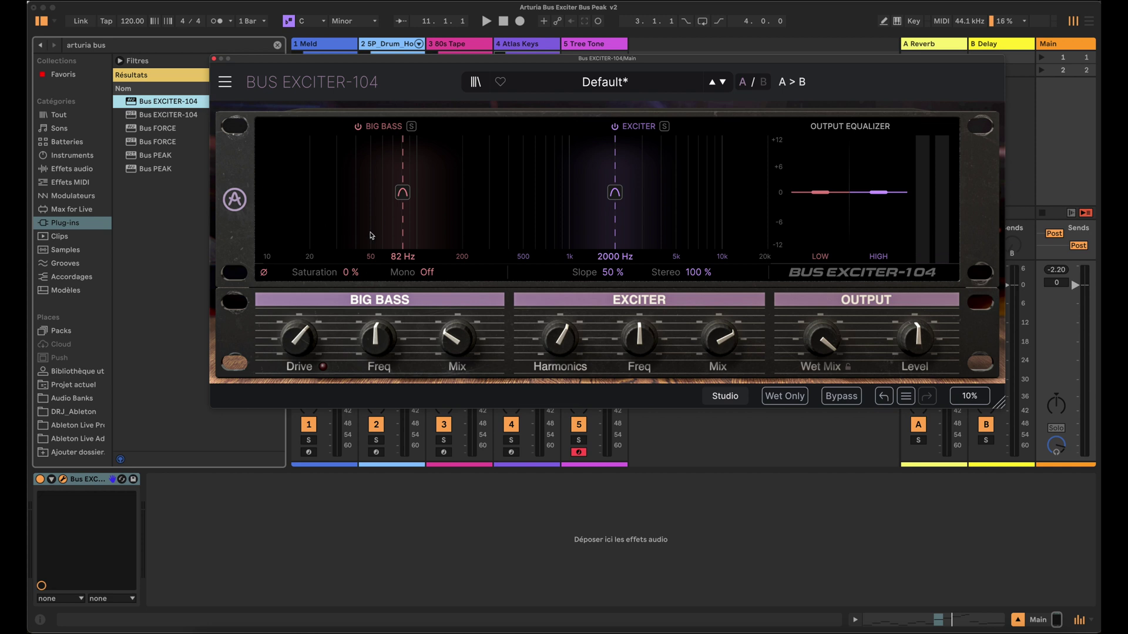
click(428, 273)
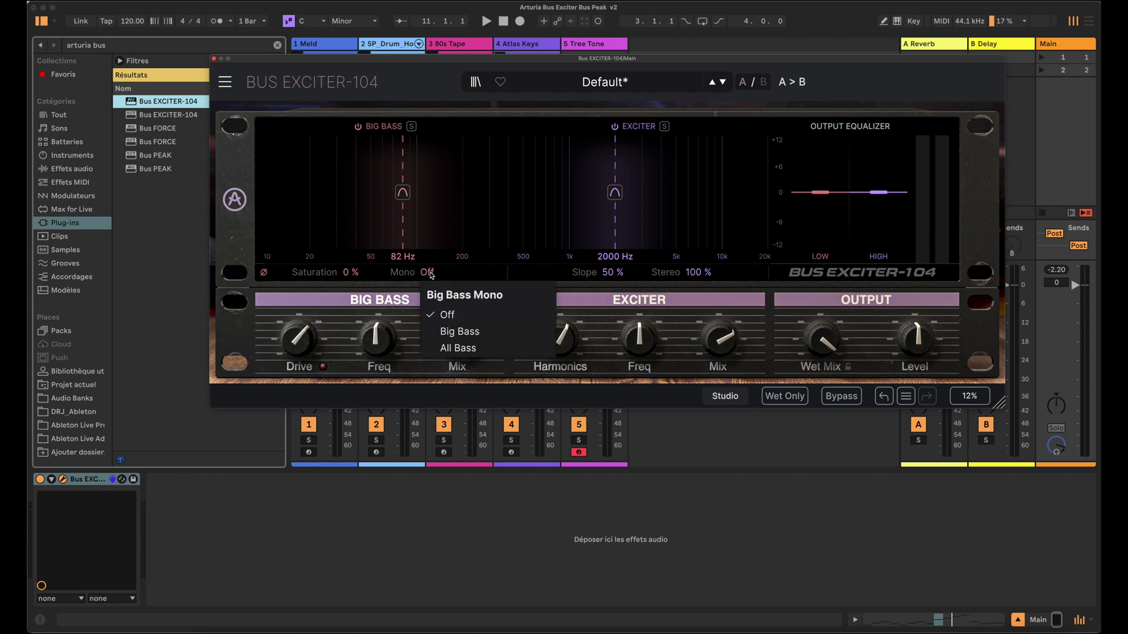
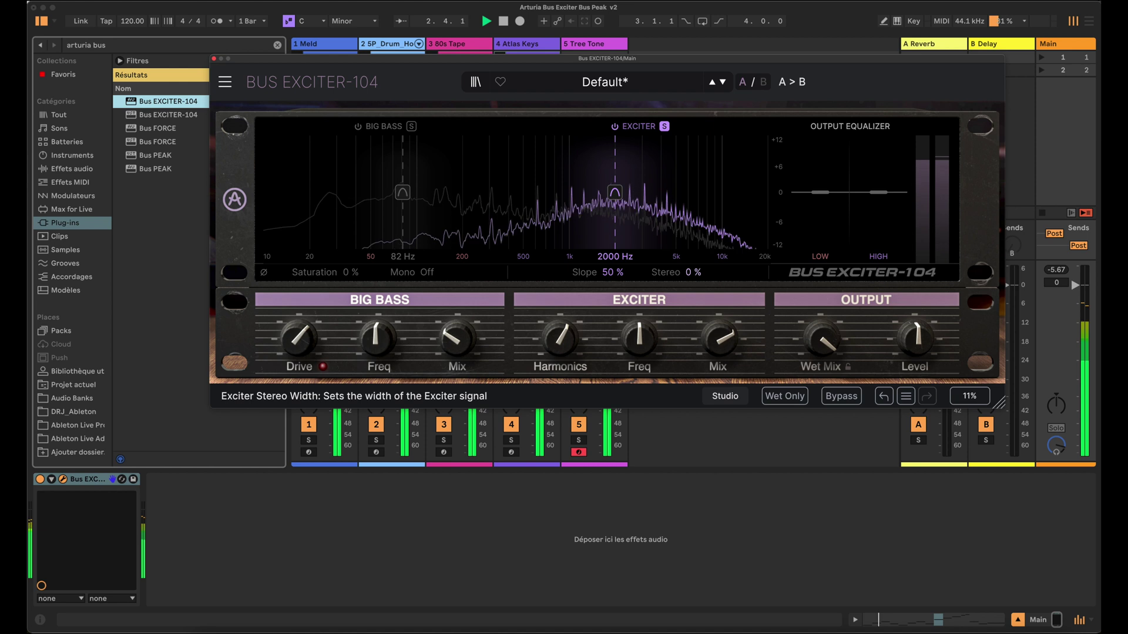
Step: Set the soloed Exciter's Stereo width to 100 %, unsolo the Exciter and stop playback
scroll(692, 272, up, 10)
scroll(692, 272, up, 10)
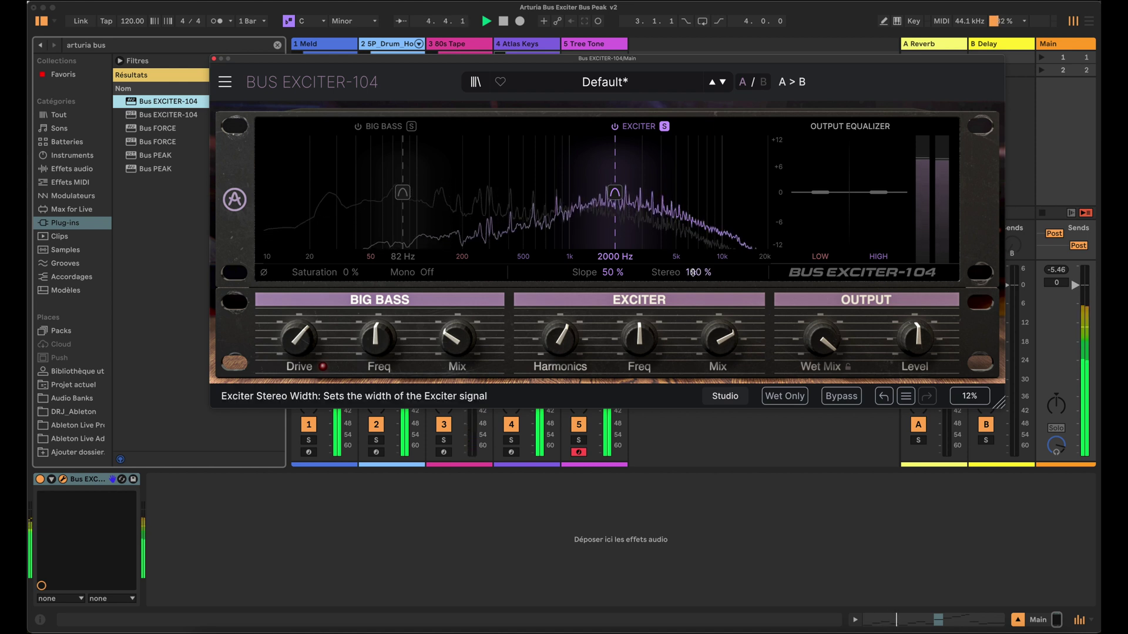
scroll(691, 272, down, 10)
click(664, 126)
key(space)
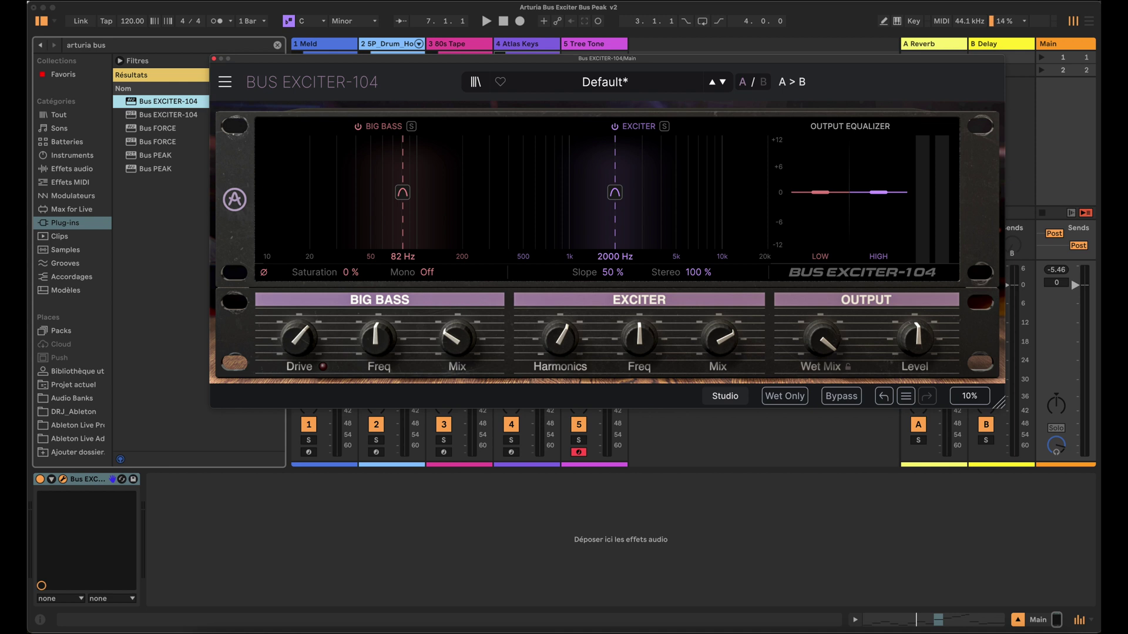
Step: During playback, switch Big Bass and Exciter off in turn and back on to compare their effect on the mix
key(space)
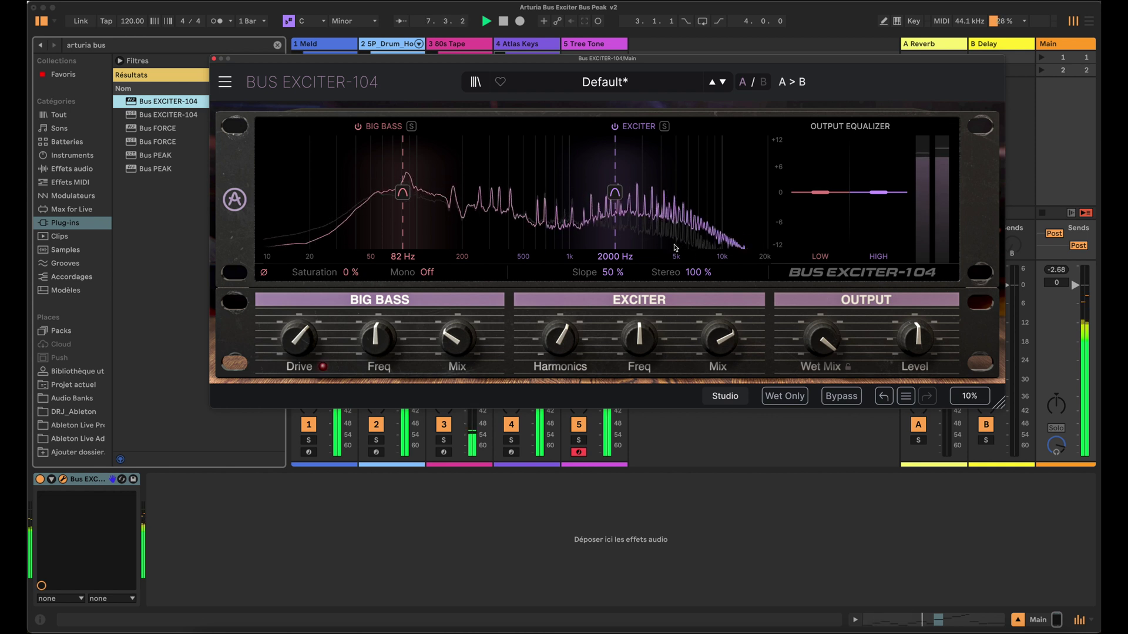
click(359, 126)
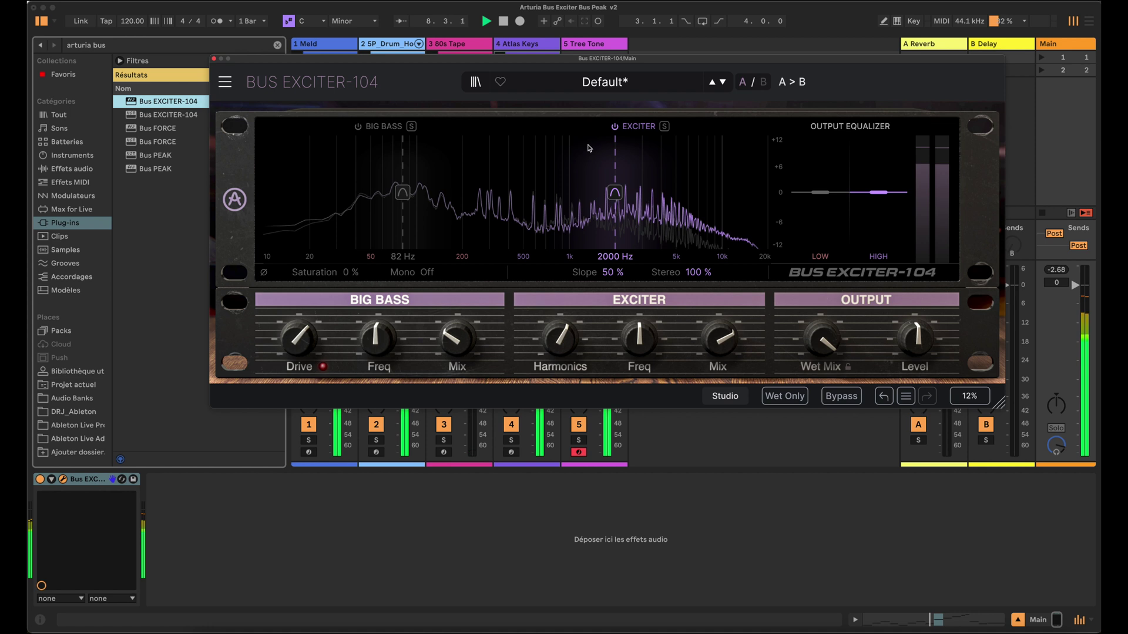
click(615, 127)
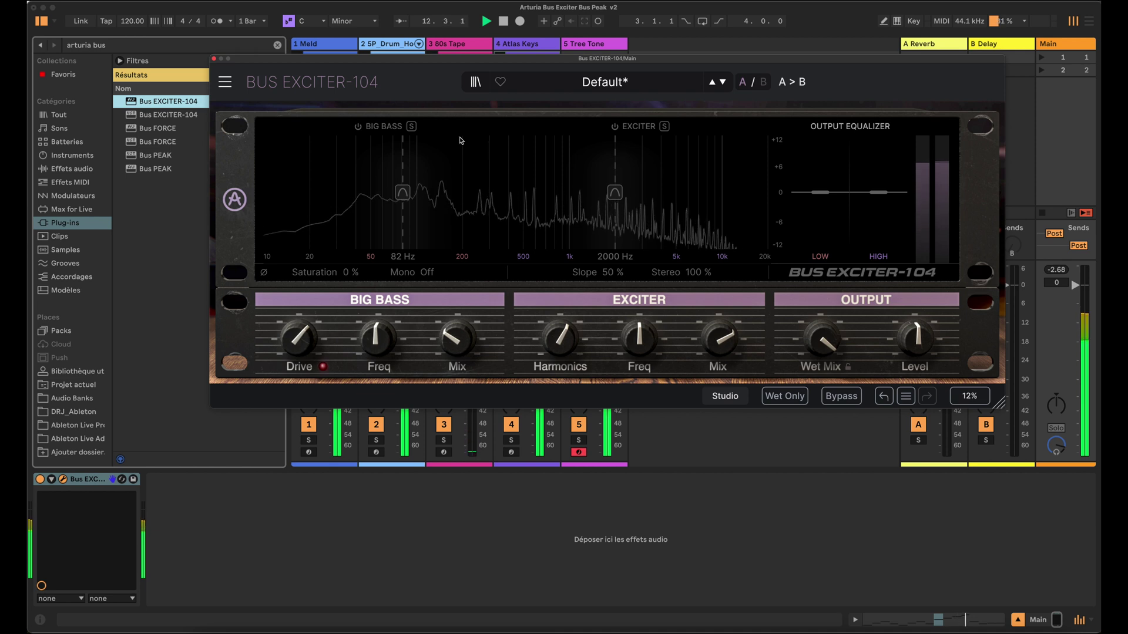
click(357, 126)
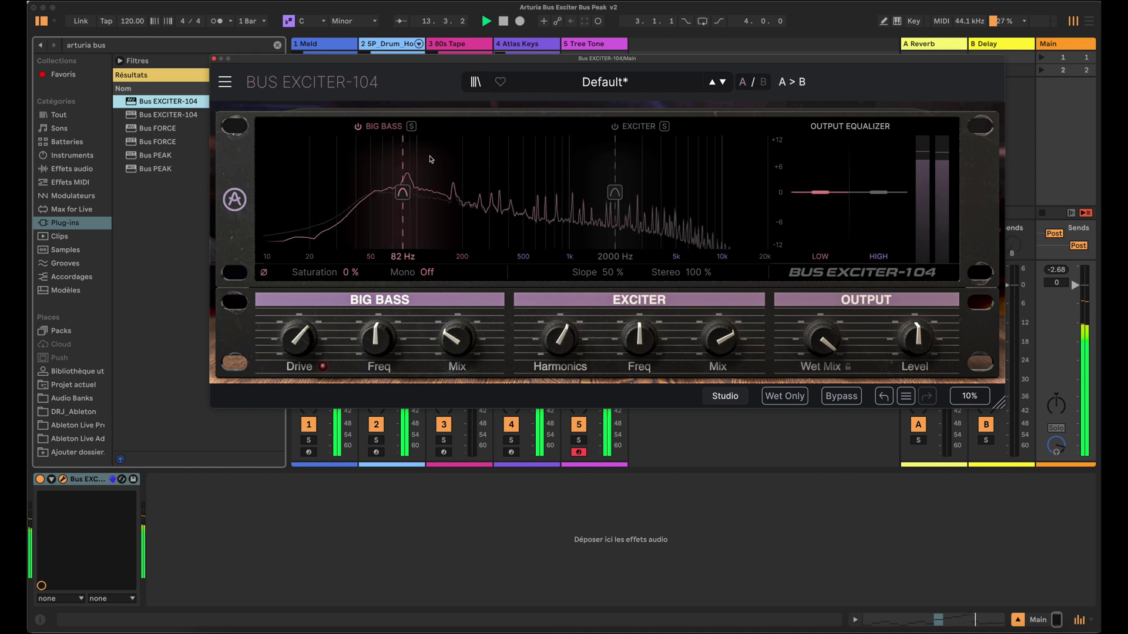
click(614, 126)
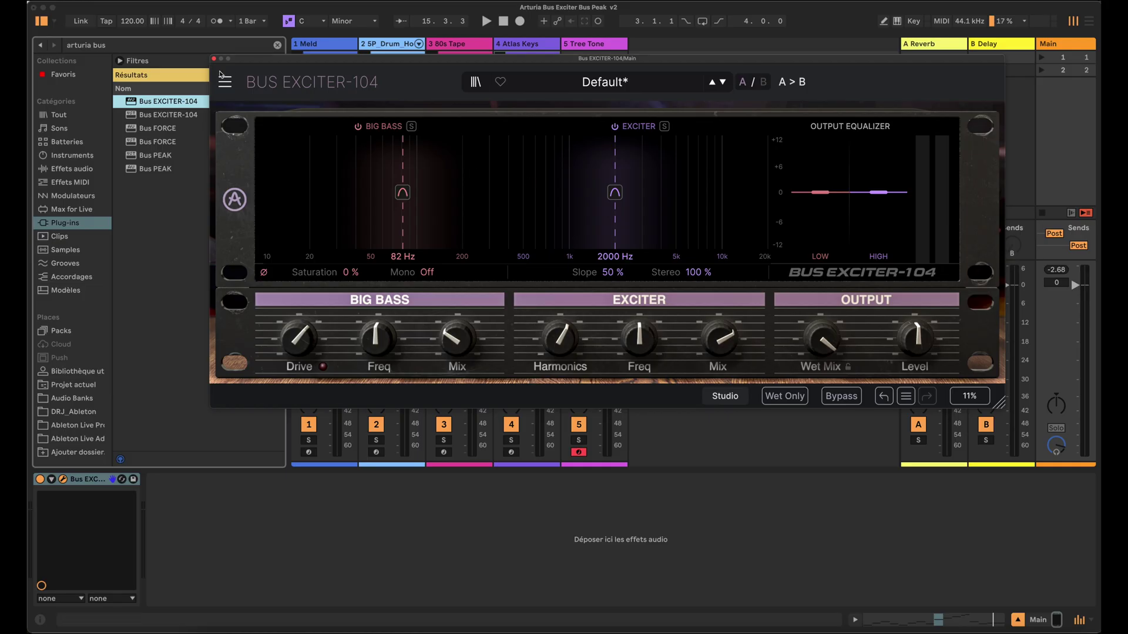
Step: Look through the plug-in's preset saving, import and window options, its preset categories and the preset browser
click(225, 82)
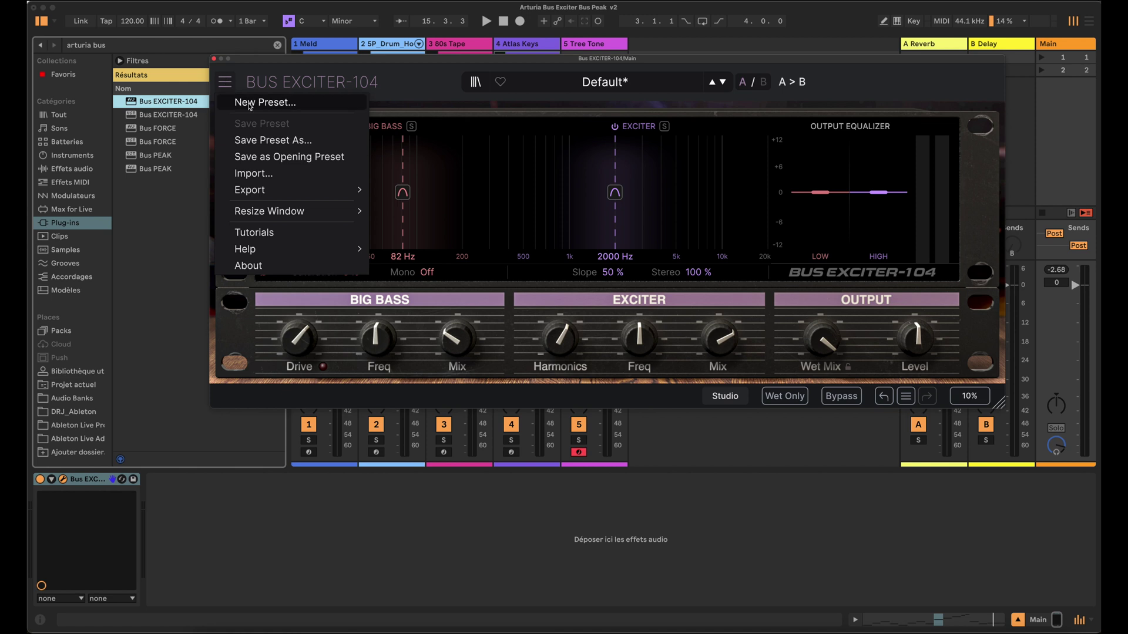
mouse_move(279, 220)
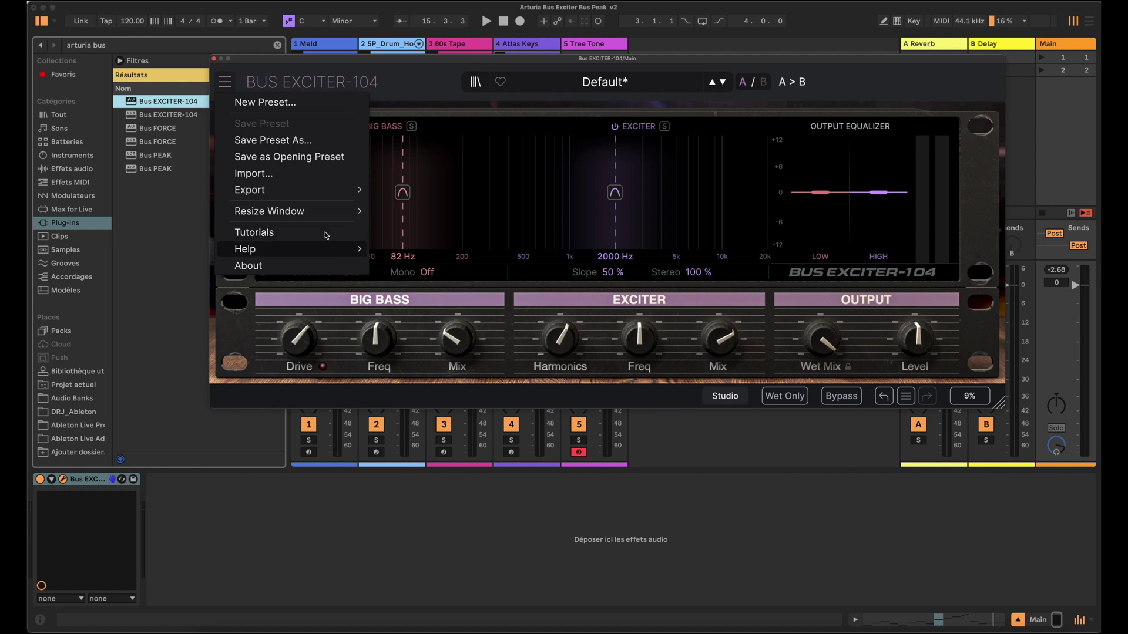
click(438, 83)
click(606, 82)
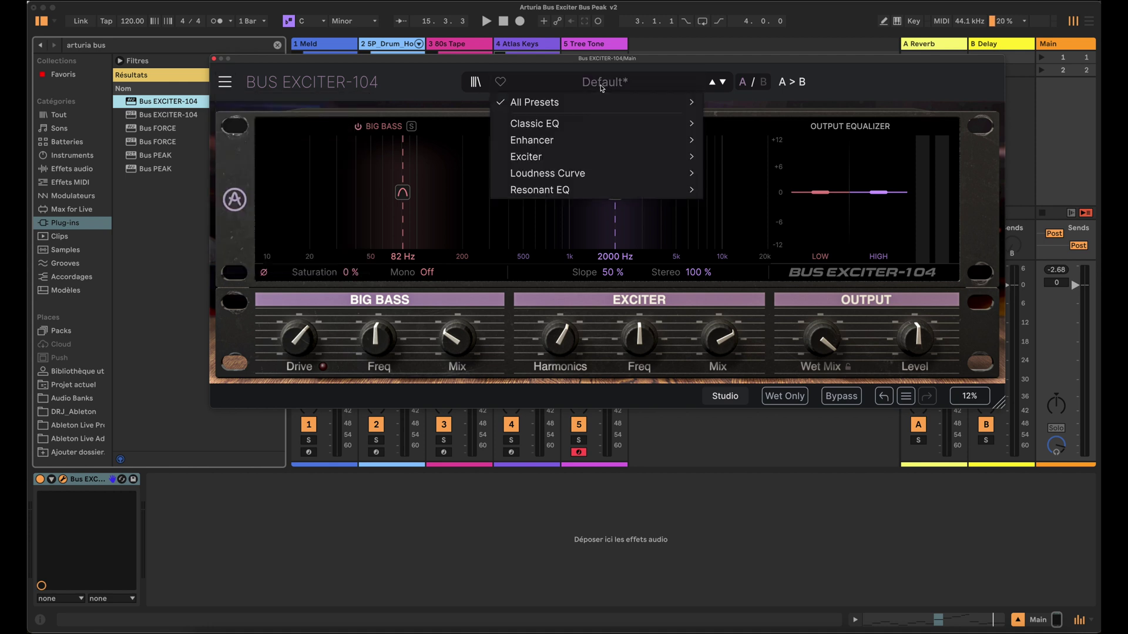
click(476, 82)
click(476, 84)
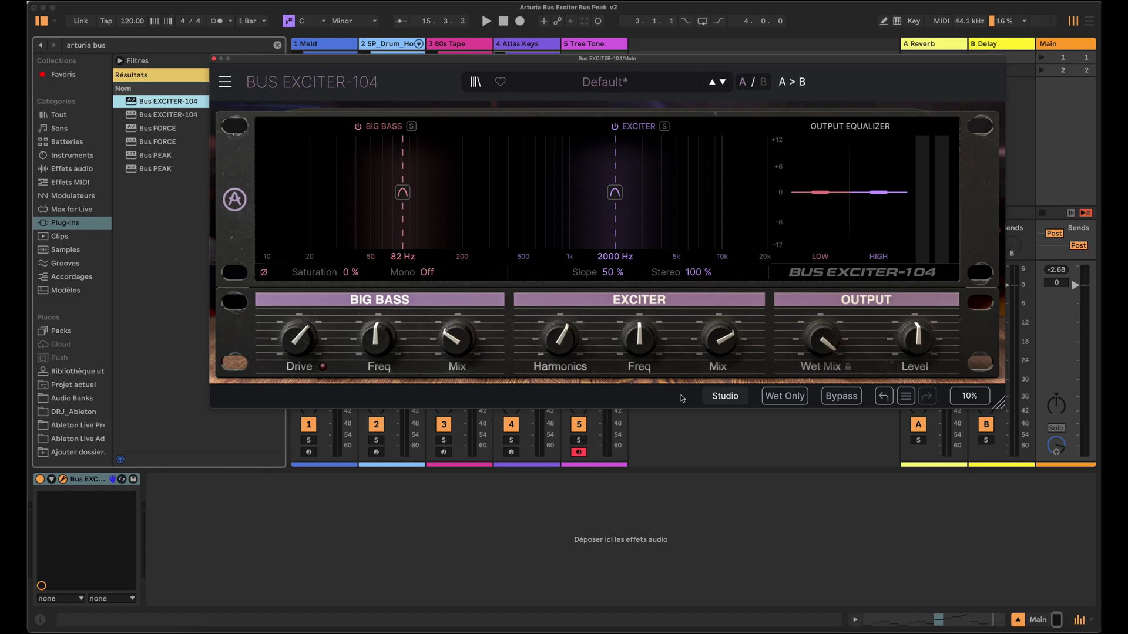
Step: Examine the Oversampling Quality choices and keep Studio
click(723, 397)
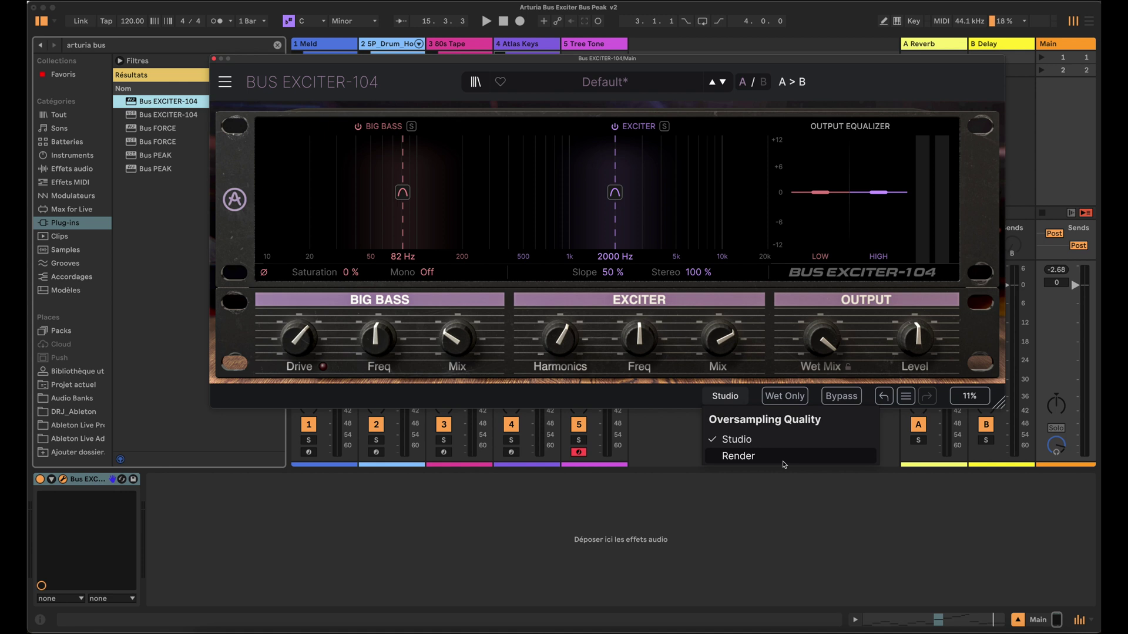
click(679, 400)
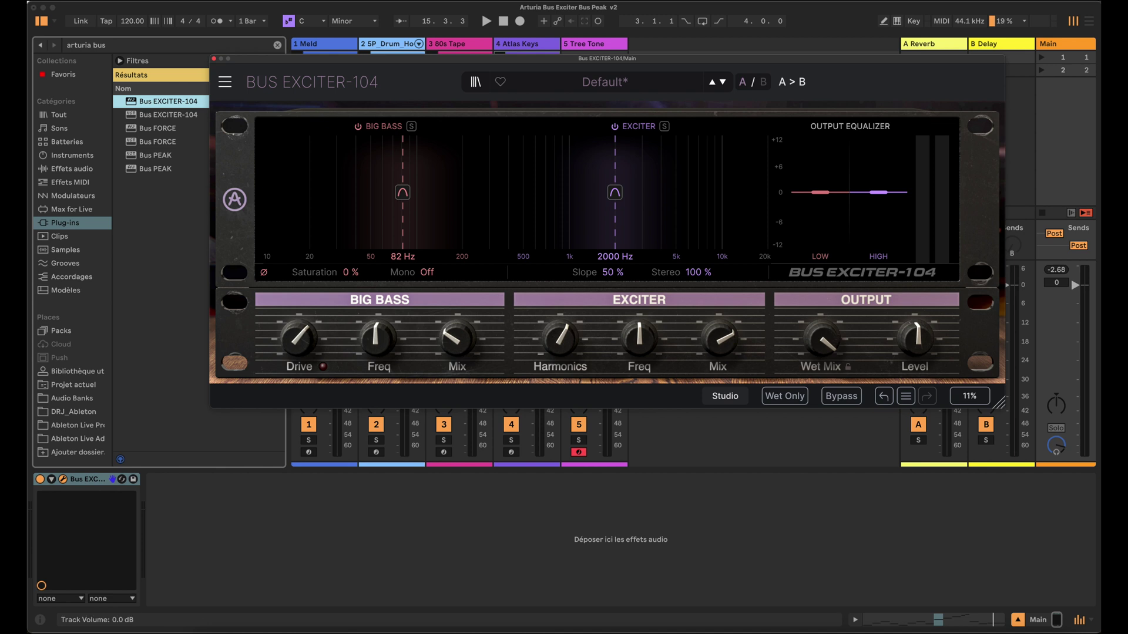
Step: Bypass and re-enable the whole unit repeatedly during playback to compare the dry and processed mix
key(space)
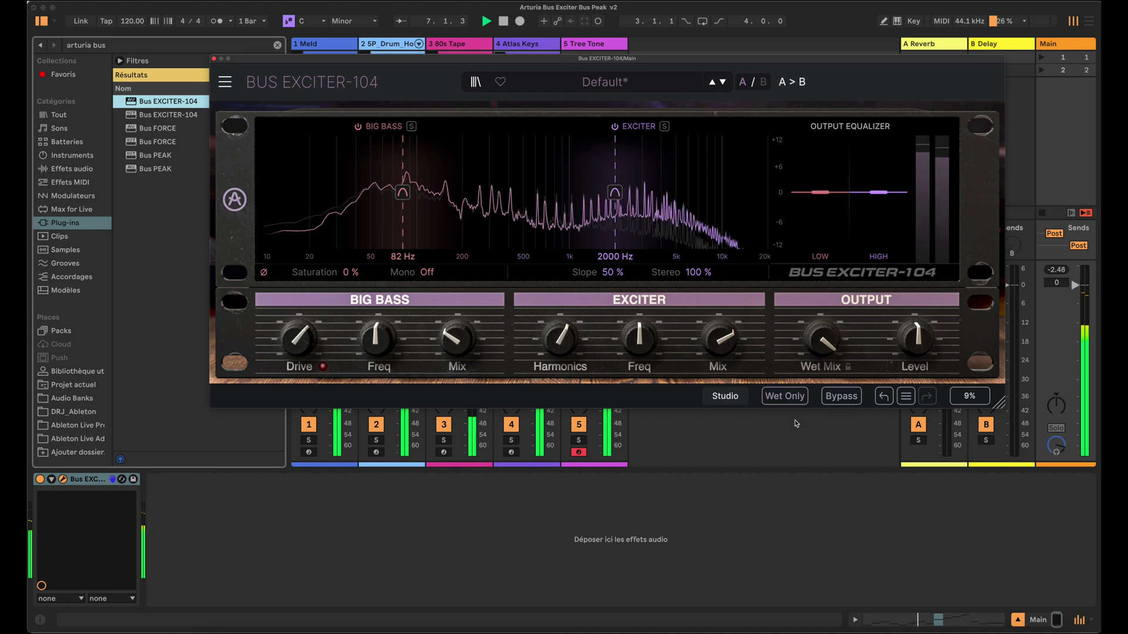
key(space)
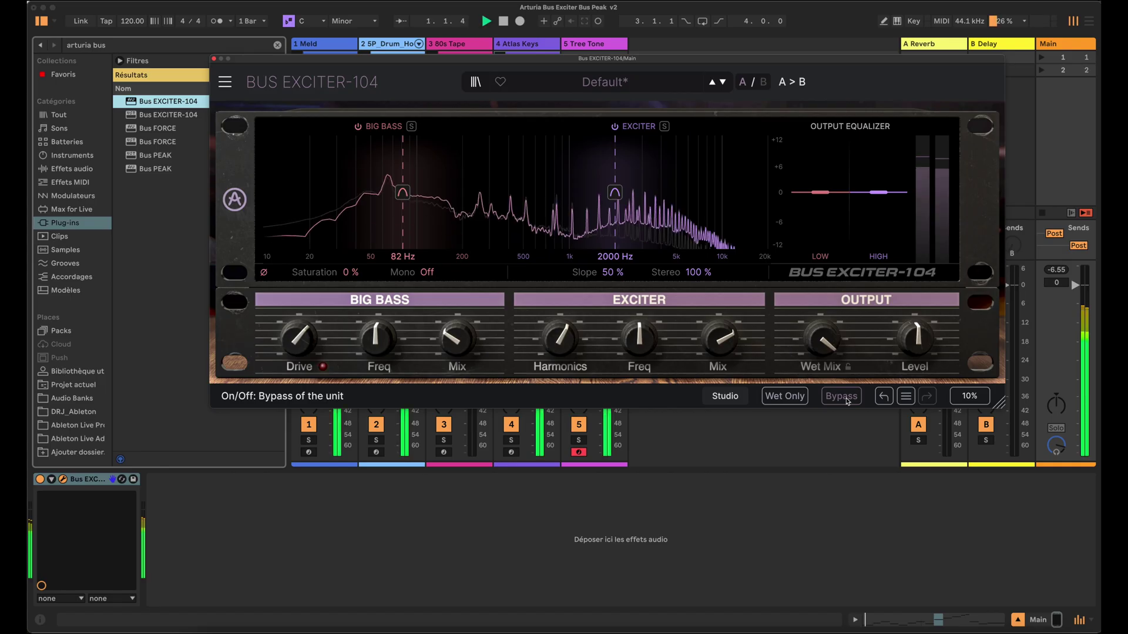
click(846, 399)
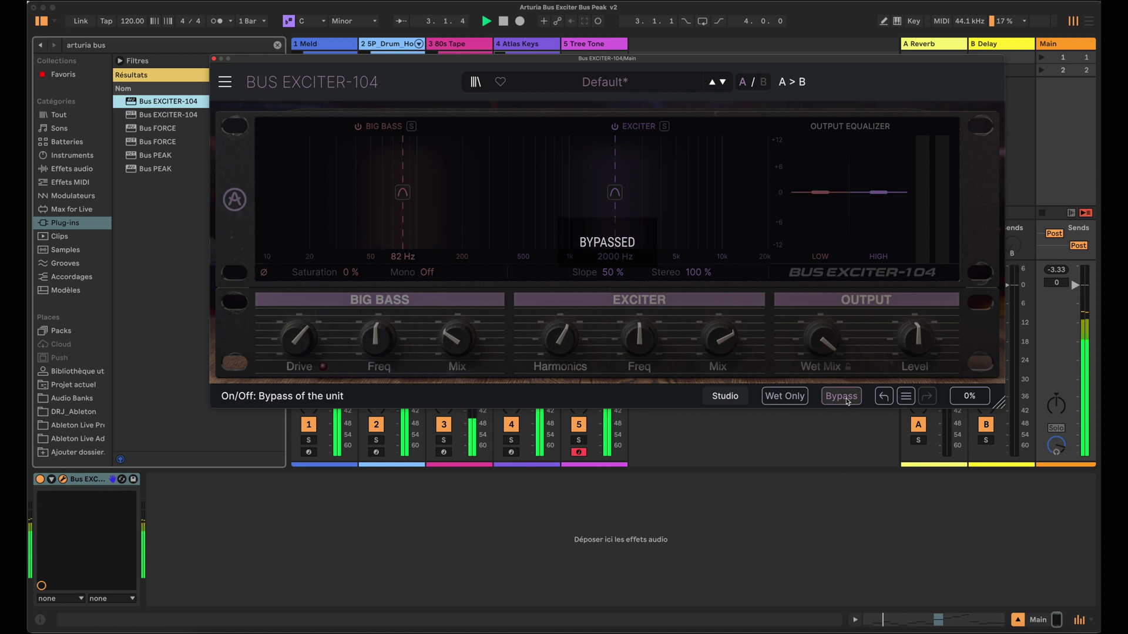
click(847, 400)
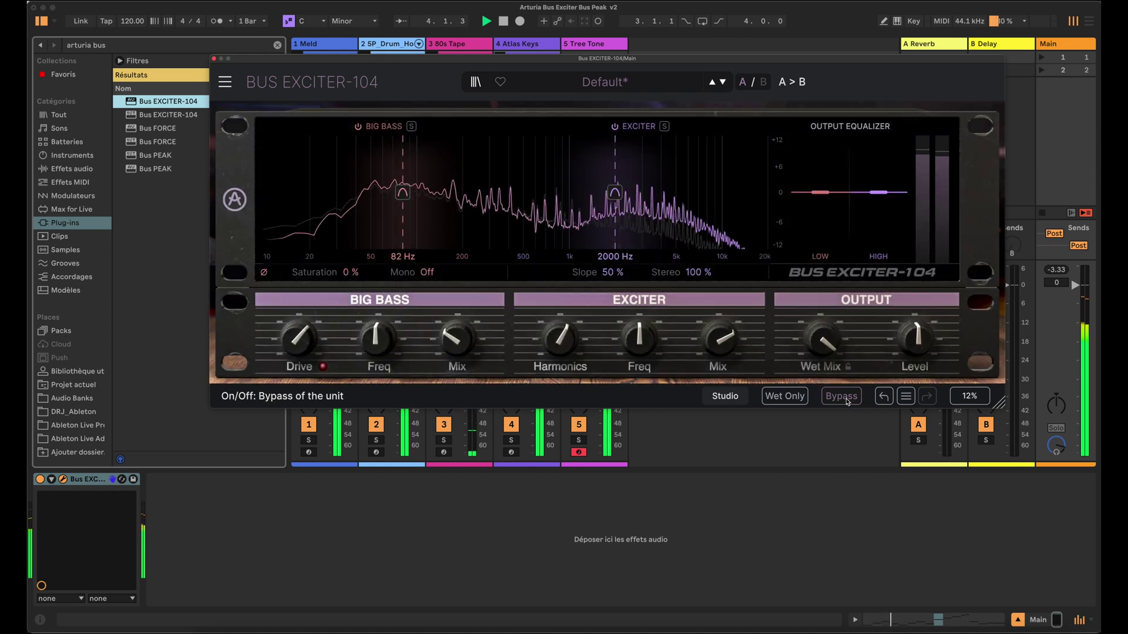
click(847, 400)
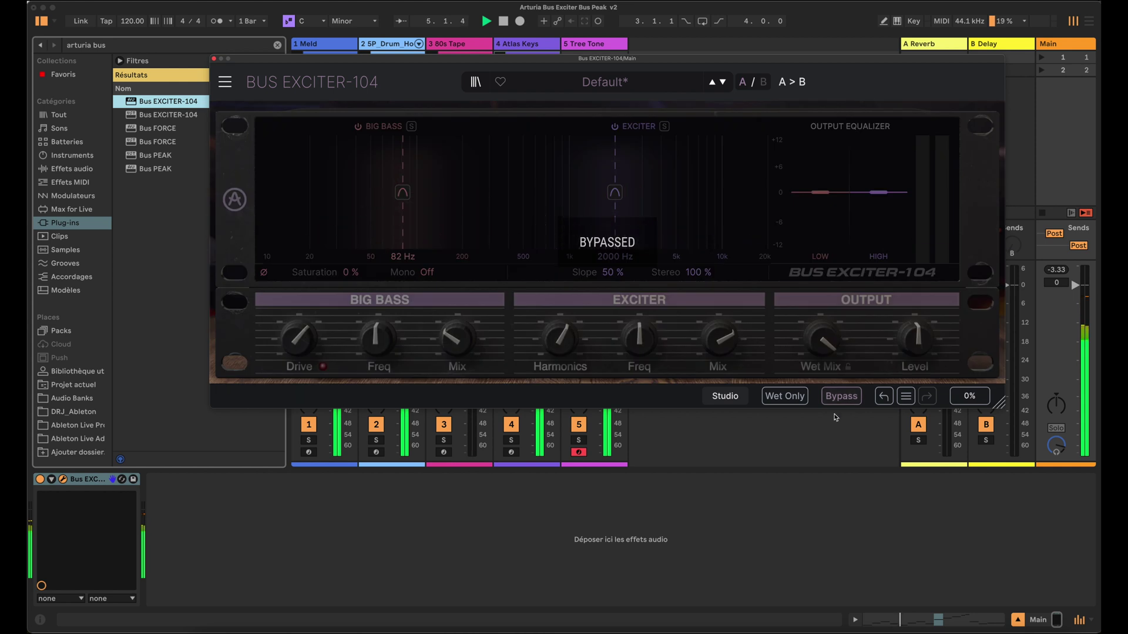
click(843, 398)
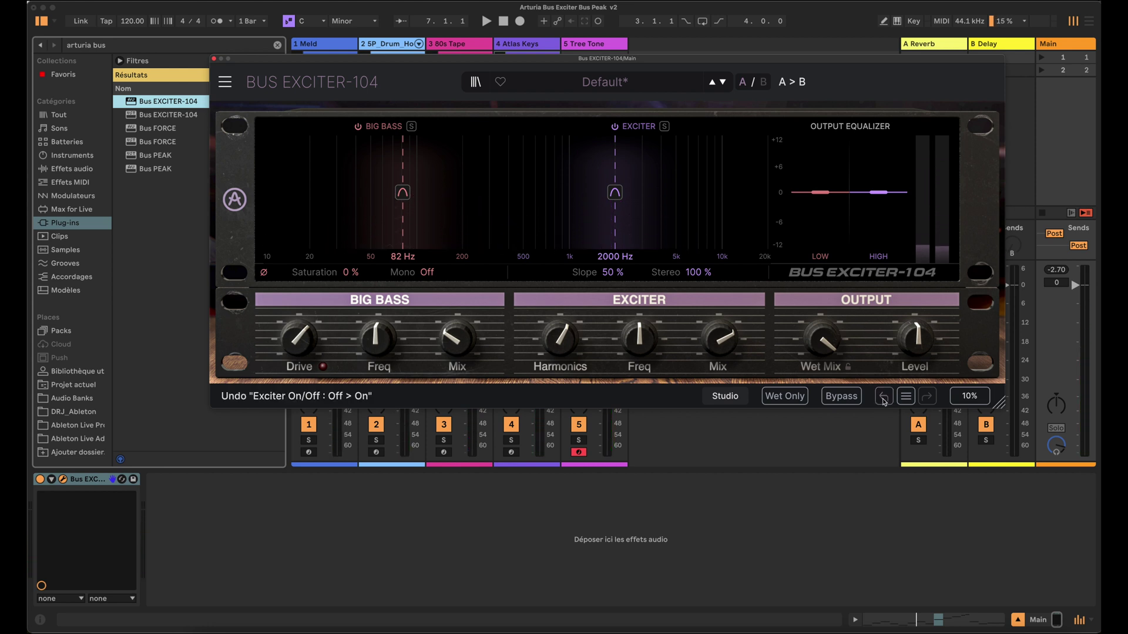
Step: Look through the plug-in's history of parameter changes and close the list
click(906, 396)
scroll(878, 354, down, 4)
click(906, 396)
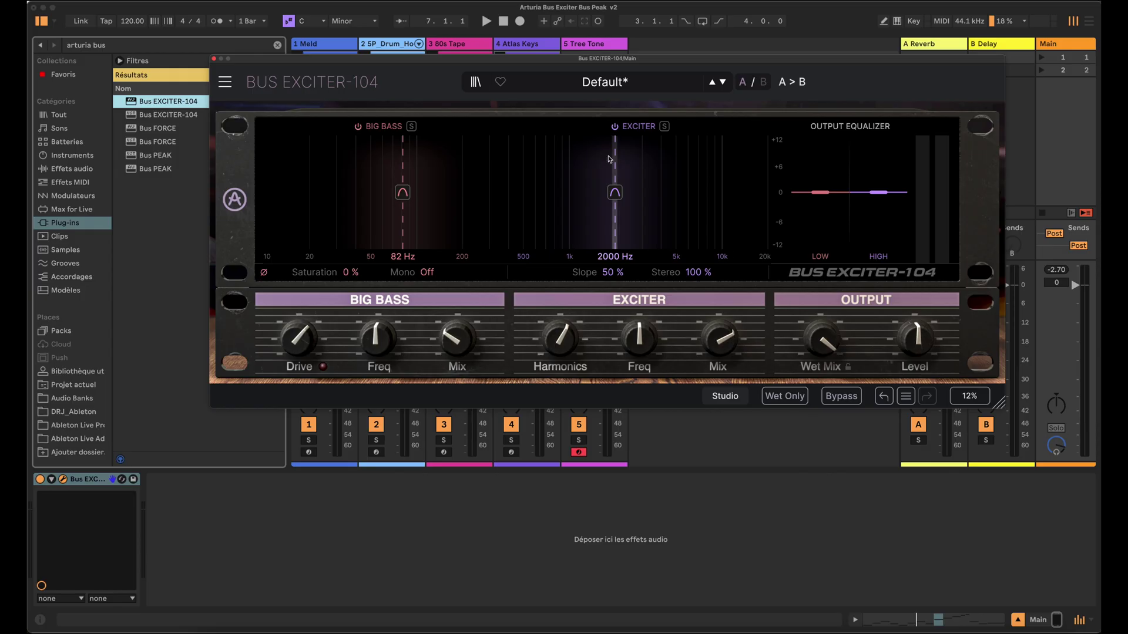
Step: Load the Bass Densifier preset, start playback and compare it with the bypassed signal
click(605, 82)
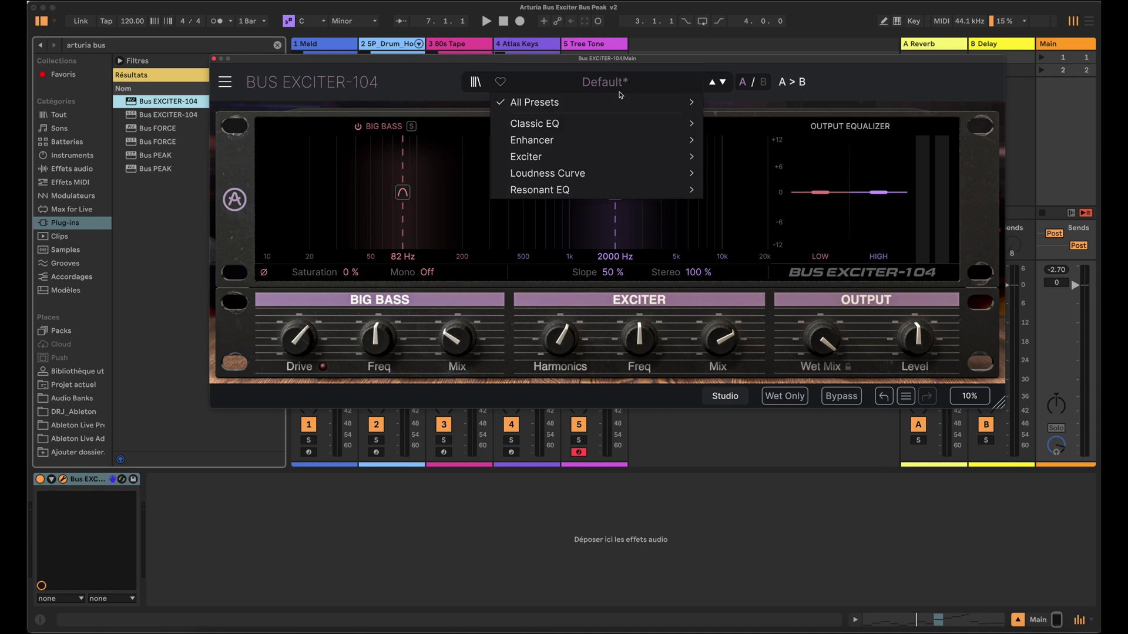
mouse_move(608, 124)
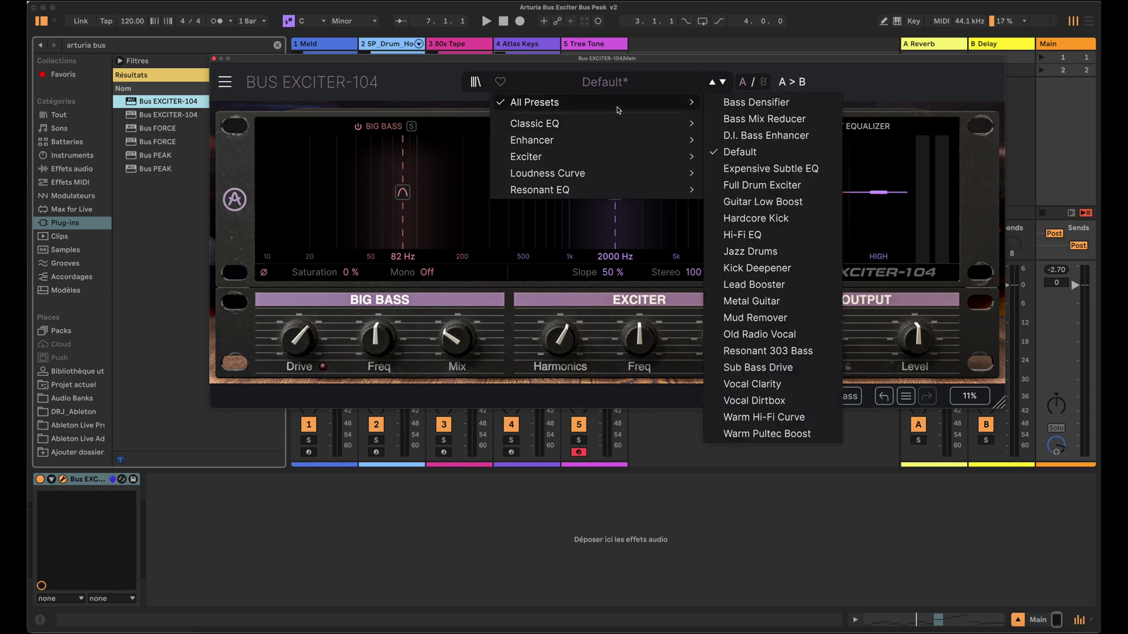
click(756, 103)
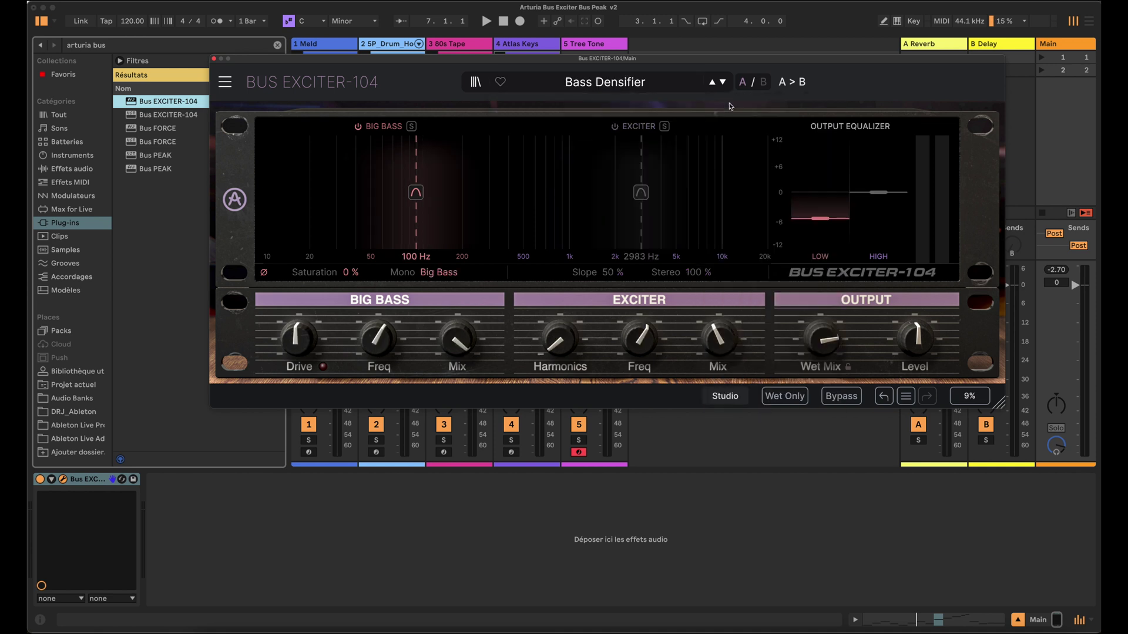
key(space)
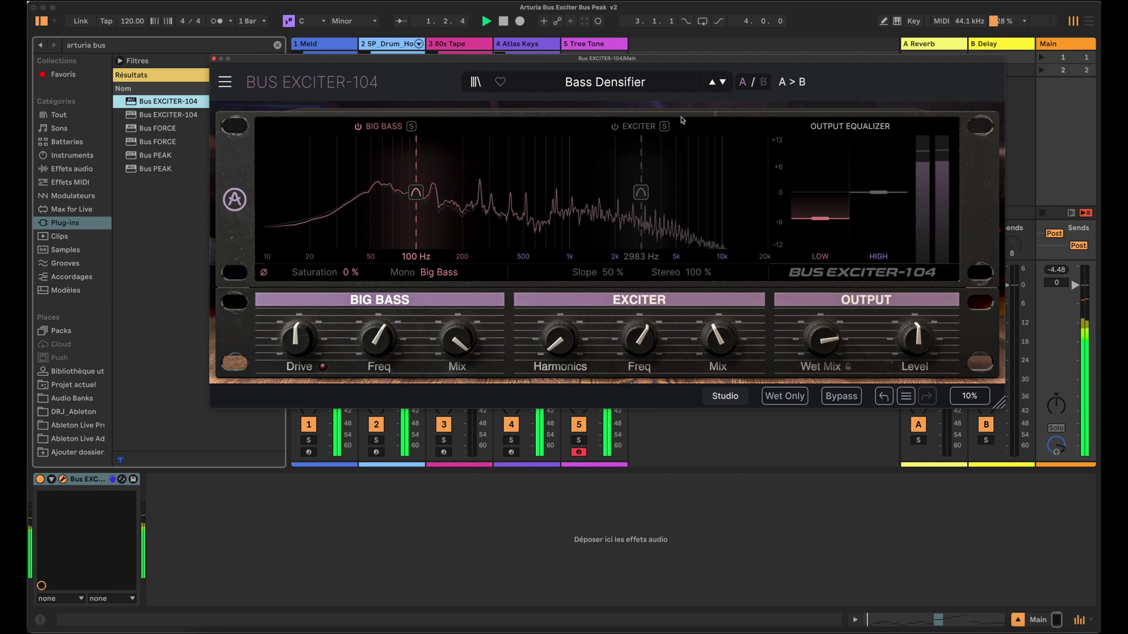
click(849, 400)
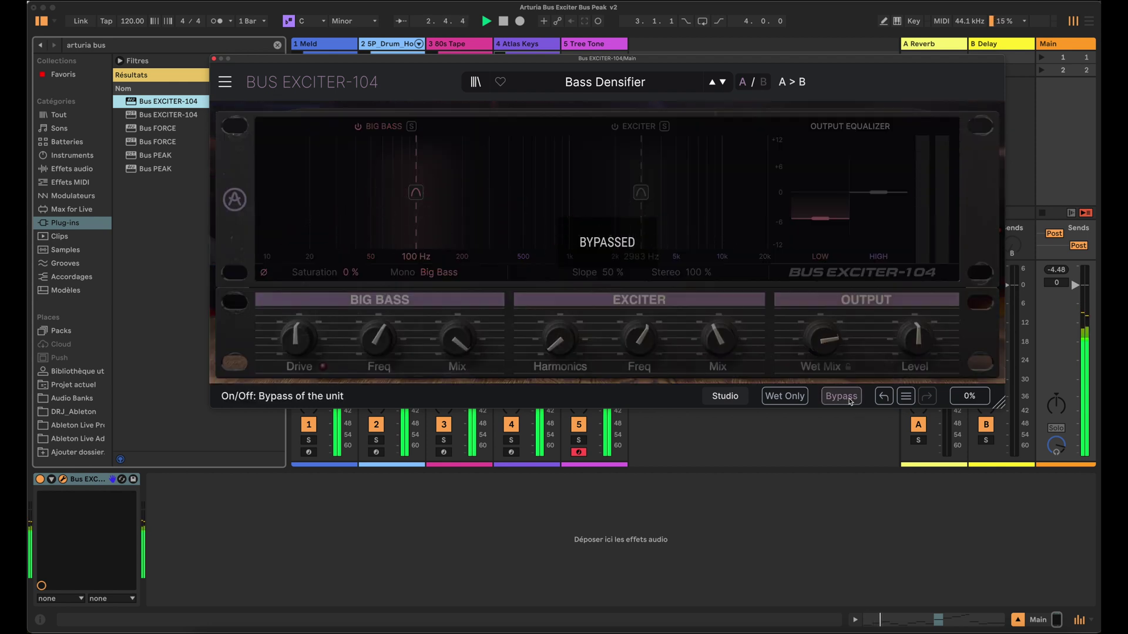
click(849, 400)
Step: Audition the Bass Mix Reducer and D.I. Bass Enhancer presets on the playing mix
click(653, 85)
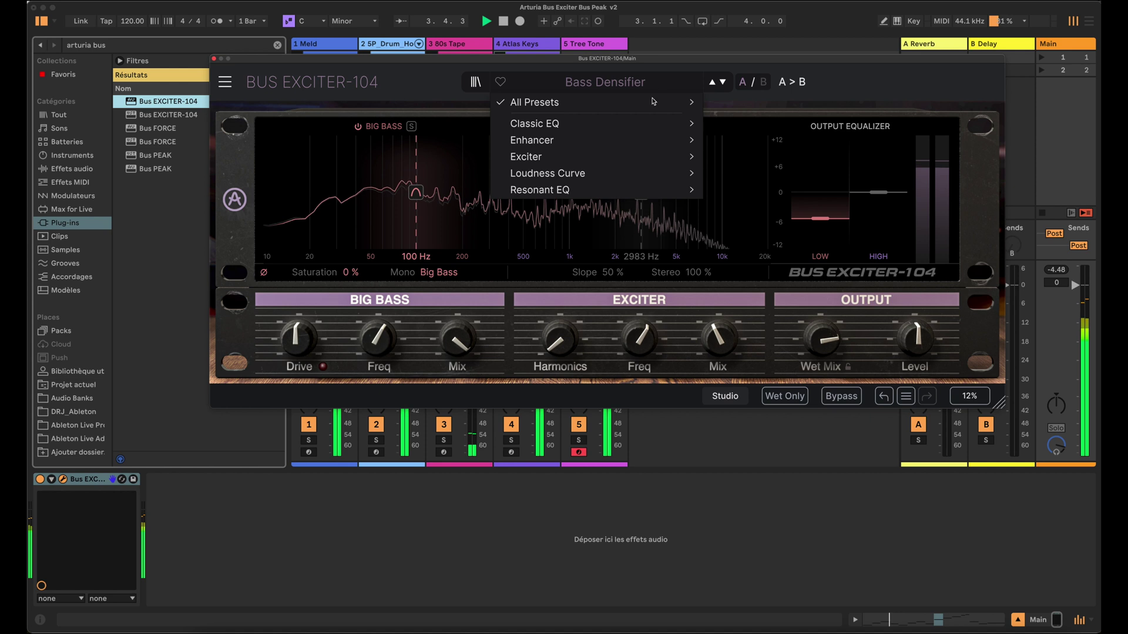
mouse_move(651, 106)
click(765, 118)
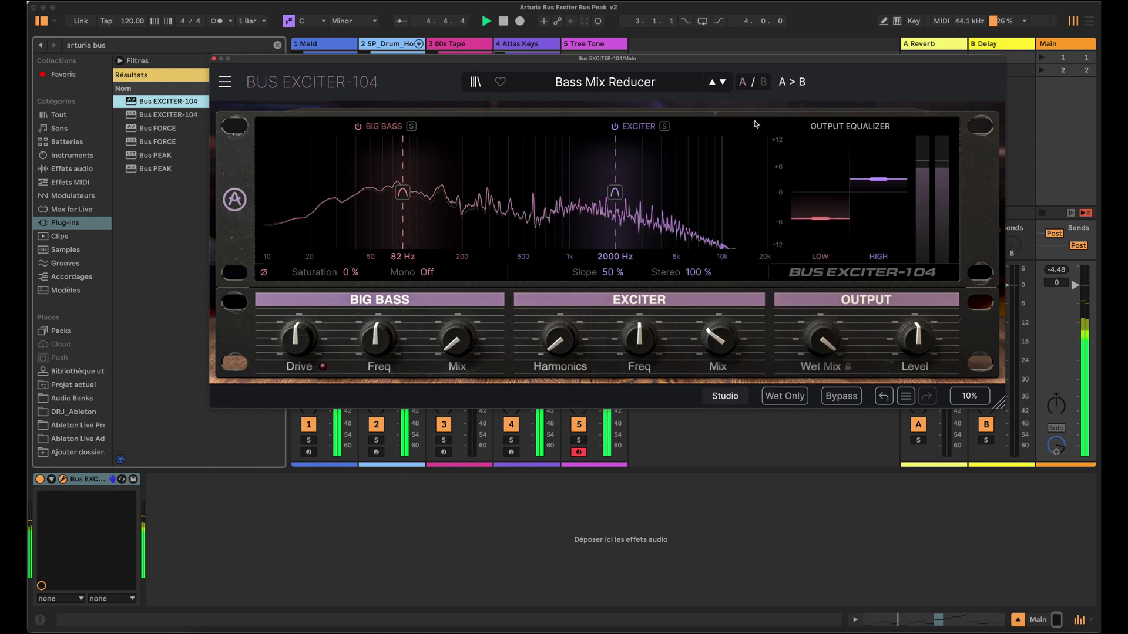
click(684, 87)
mouse_move(688, 103)
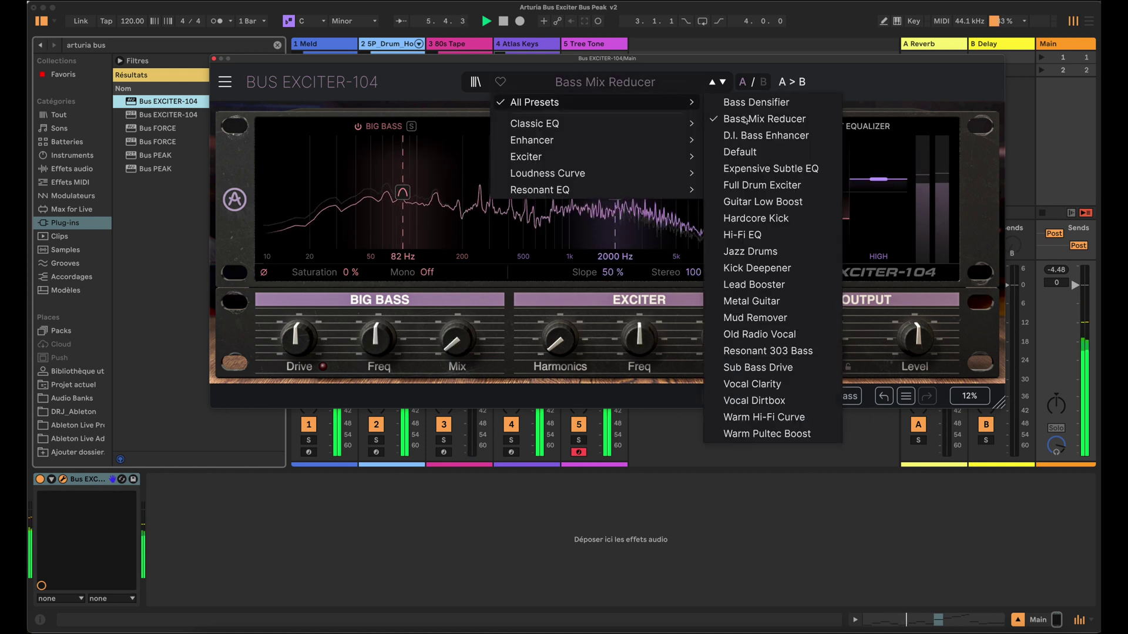
click(771, 136)
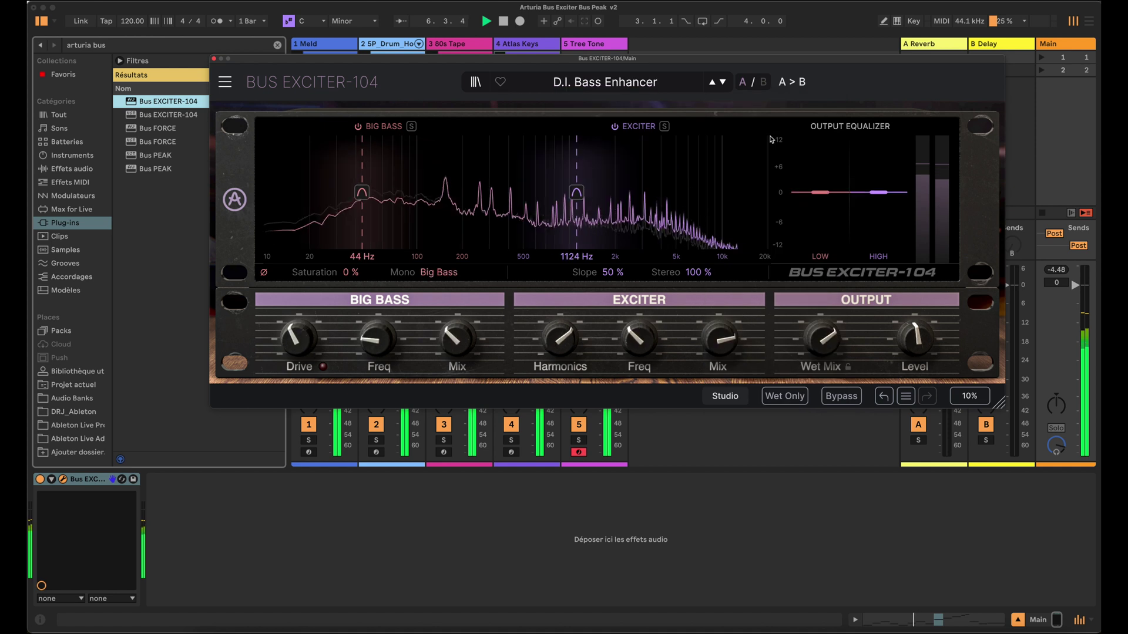
Step: Audition the Expensive Subtle EQ and Full Drum Exciter presets during playback
click(646, 82)
mouse_move(654, 111)
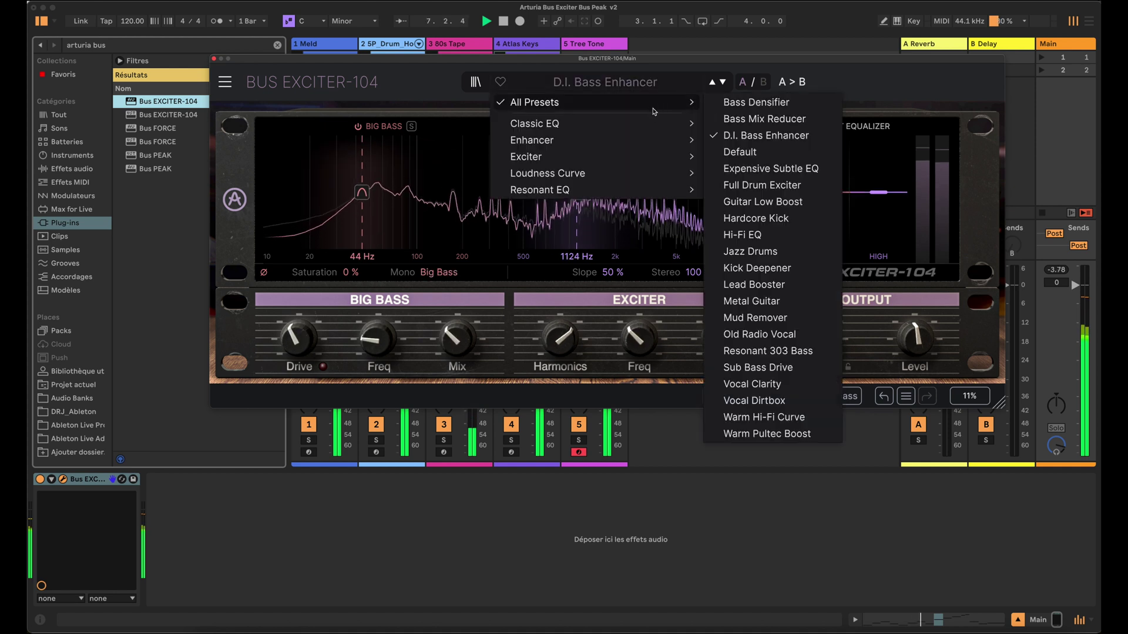
click(775, 169)
click(606, 82)
mouse_move(675, 103)
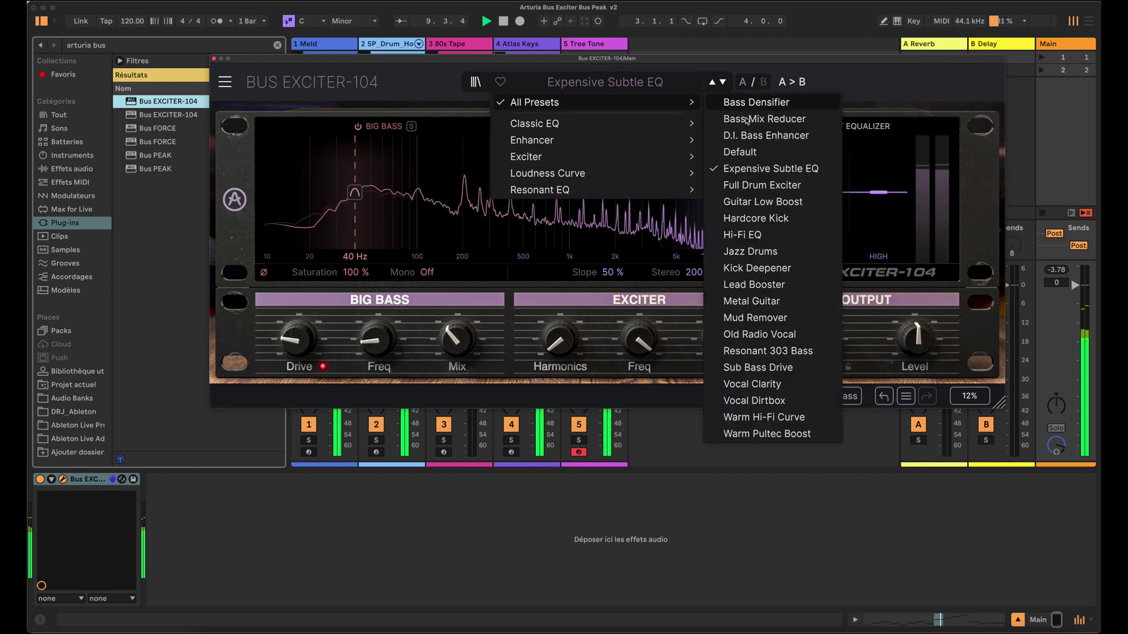
click(762, 185)
Step: Audition the Guitar Low Boost and Hardcore Kick presets during playback
click(652, 84)
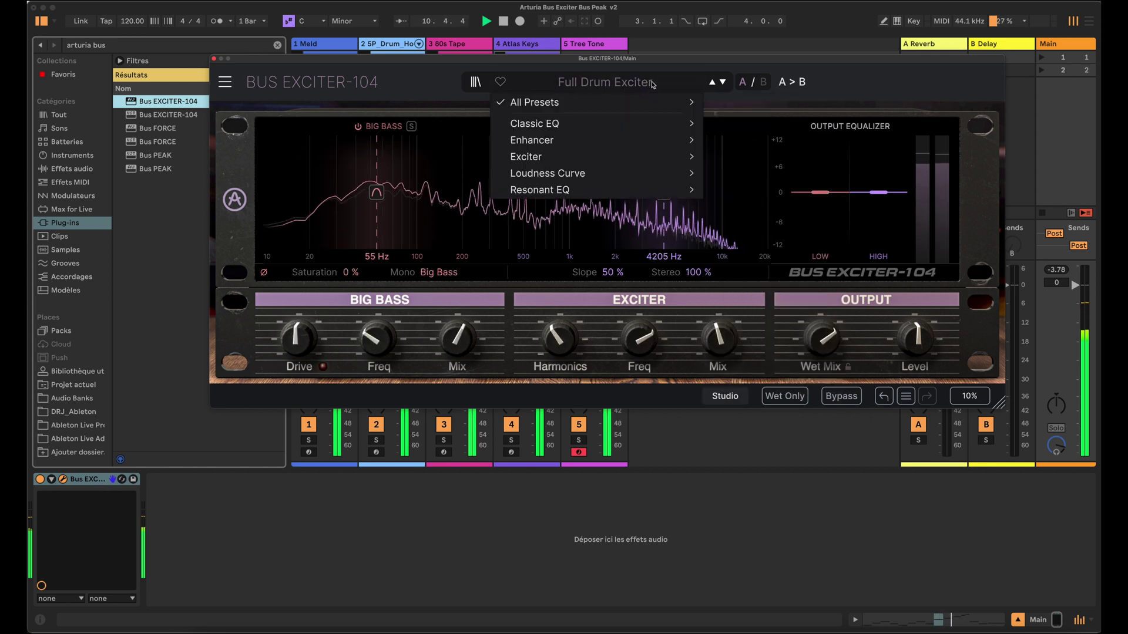
mouse_move(647, 107)
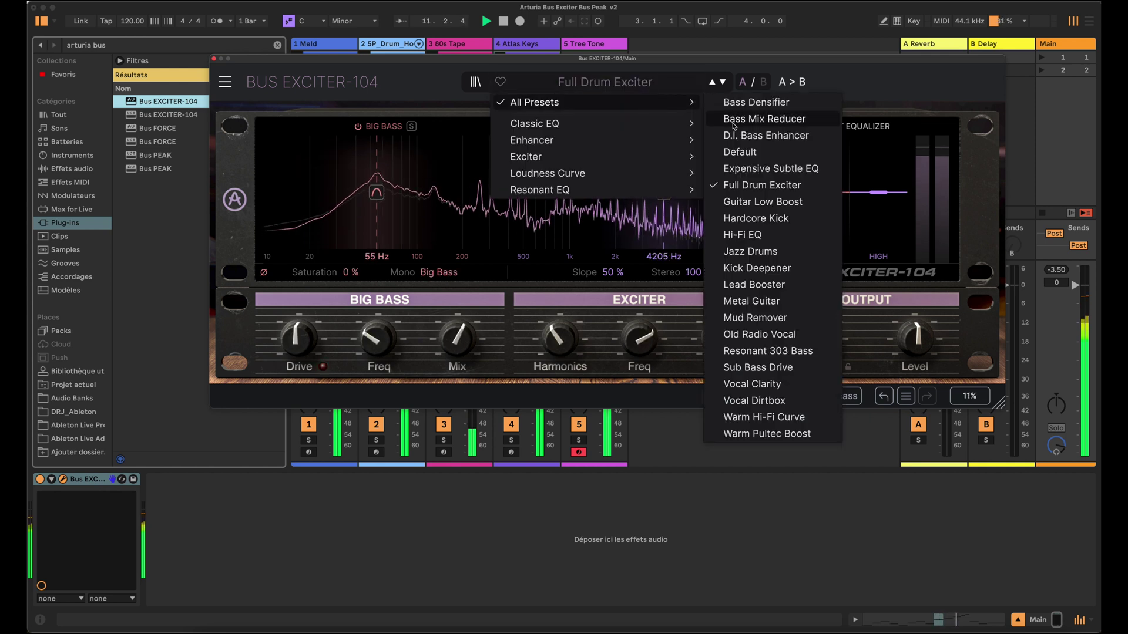
click(762, 202)
click(675, 83)
mouse_move(696, 104)
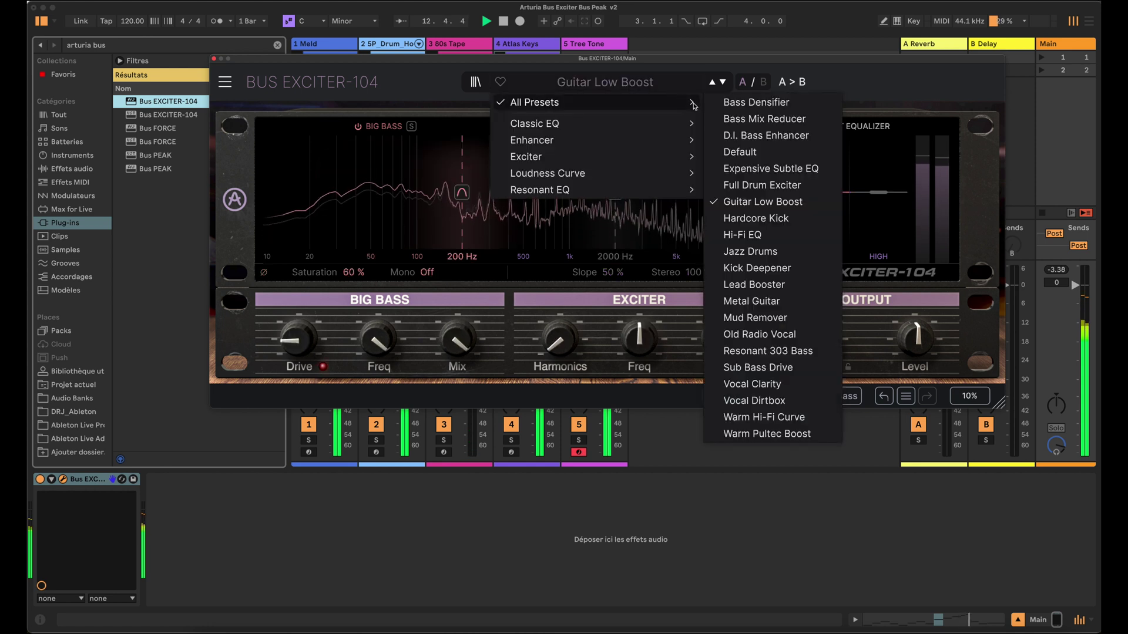
click(757, 218)
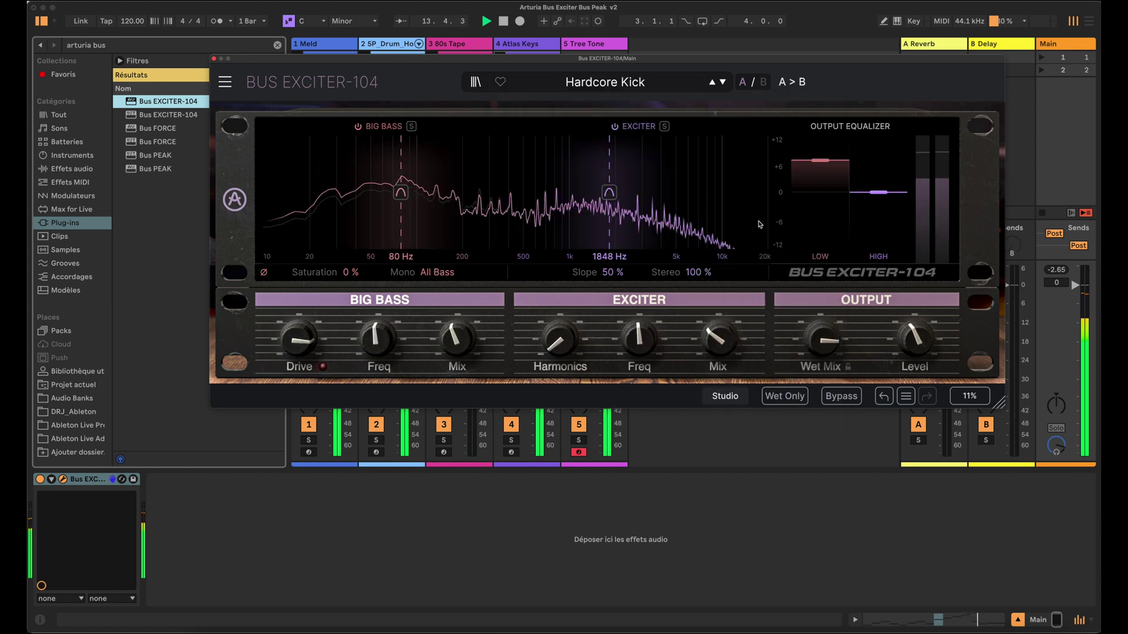
Step: Audition the Hi-Fi EQ and Jazz Drums presets during playback
click(675, 84)
mouse_move(676, 100)
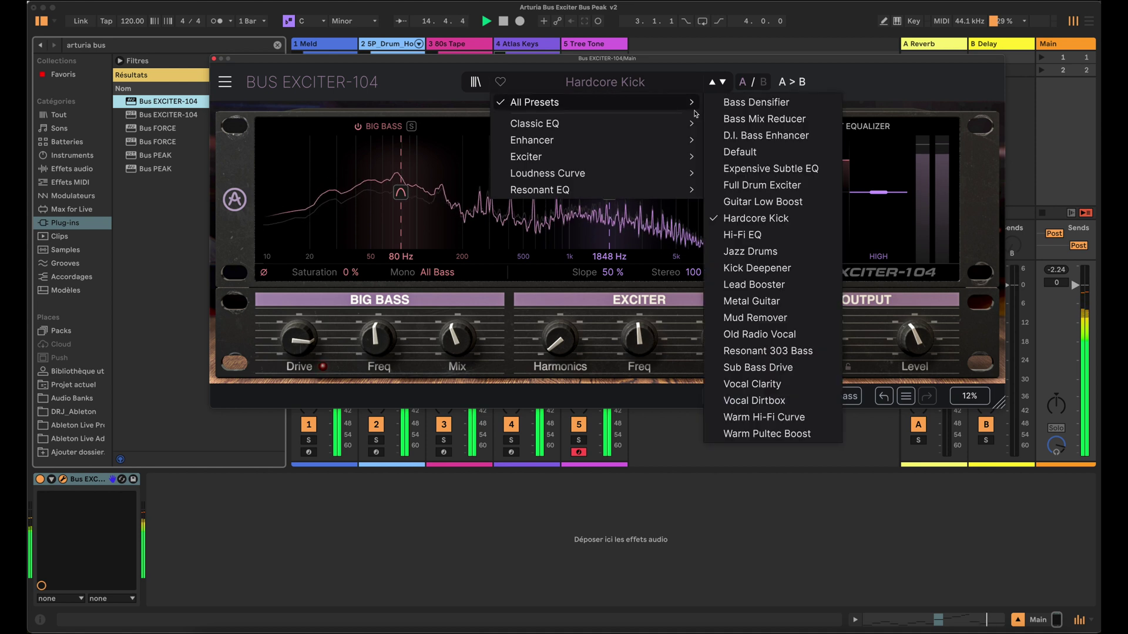
click(764, 235)
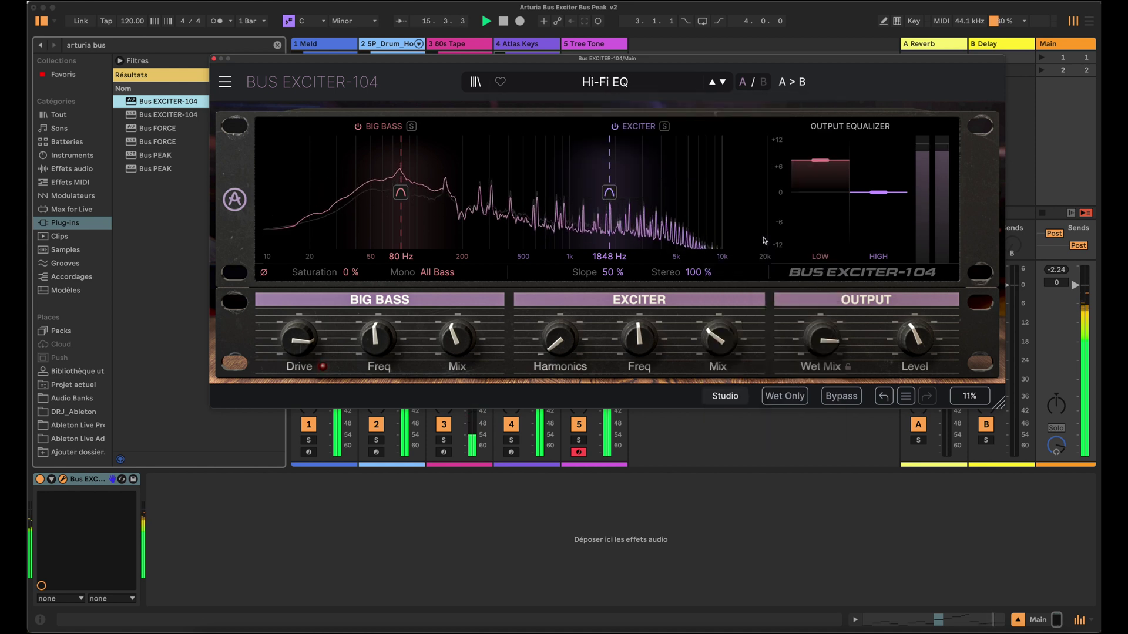
click(658, 83)
mouse_move(675, 102)
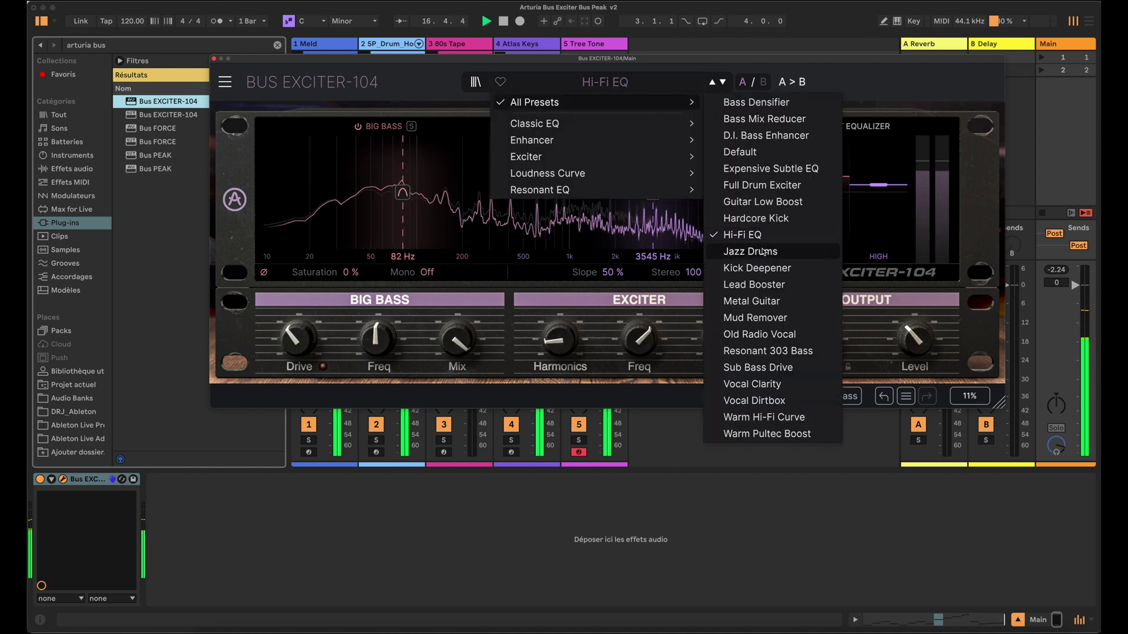
click(757, 252)
Step: Audition the Kick Deepener and Lead Booster presets during playback
click(679, 82)
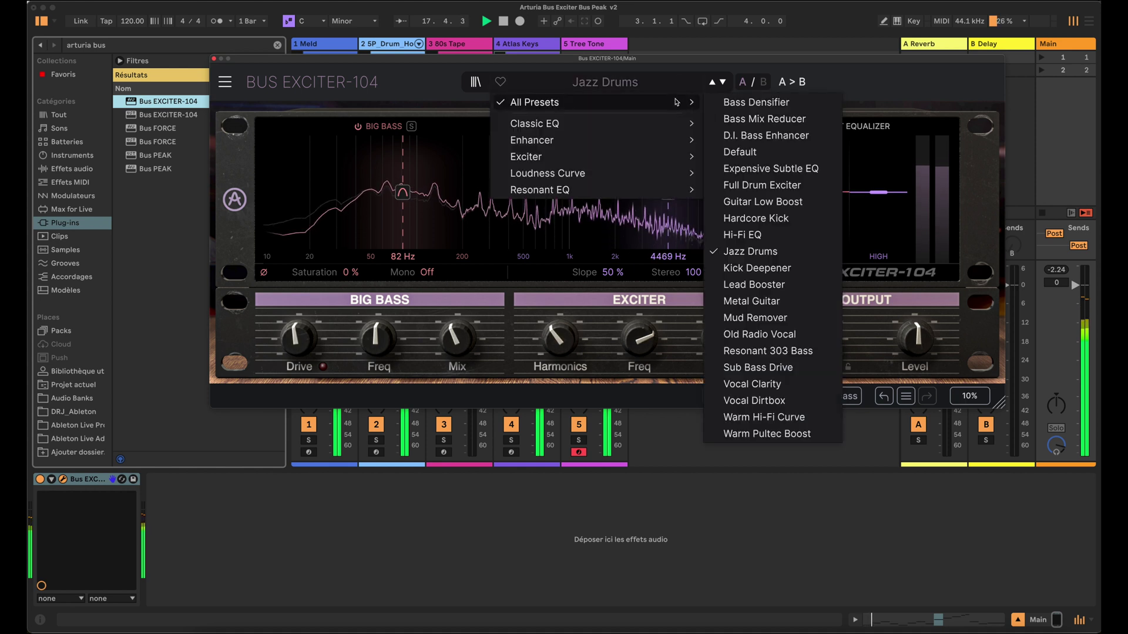
click(758, 268)
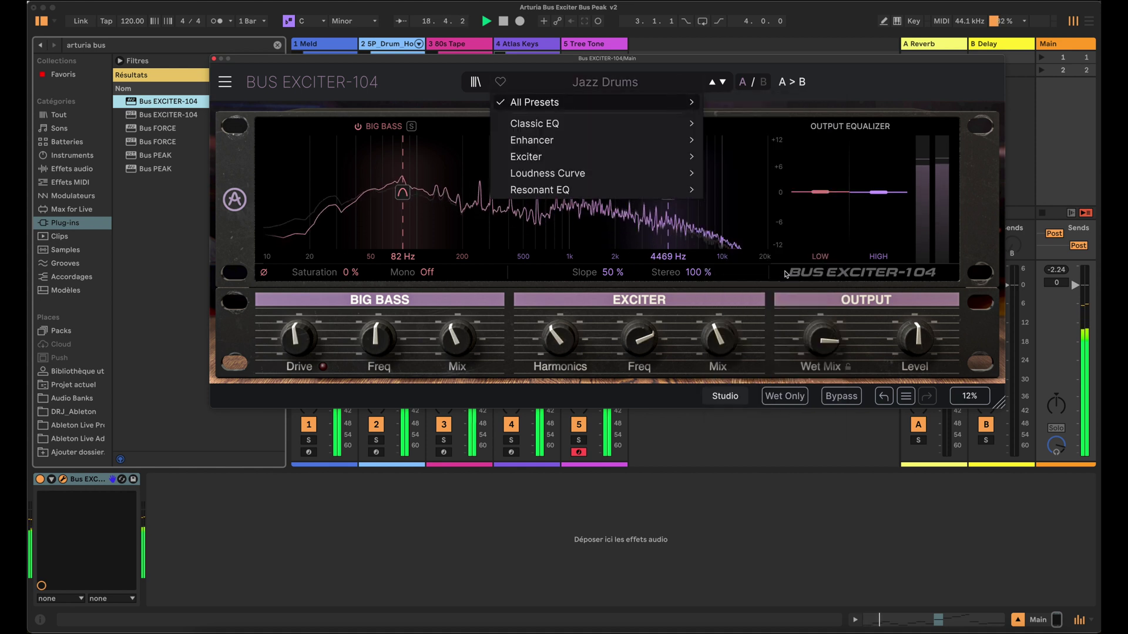
mouse_move(667, 102)
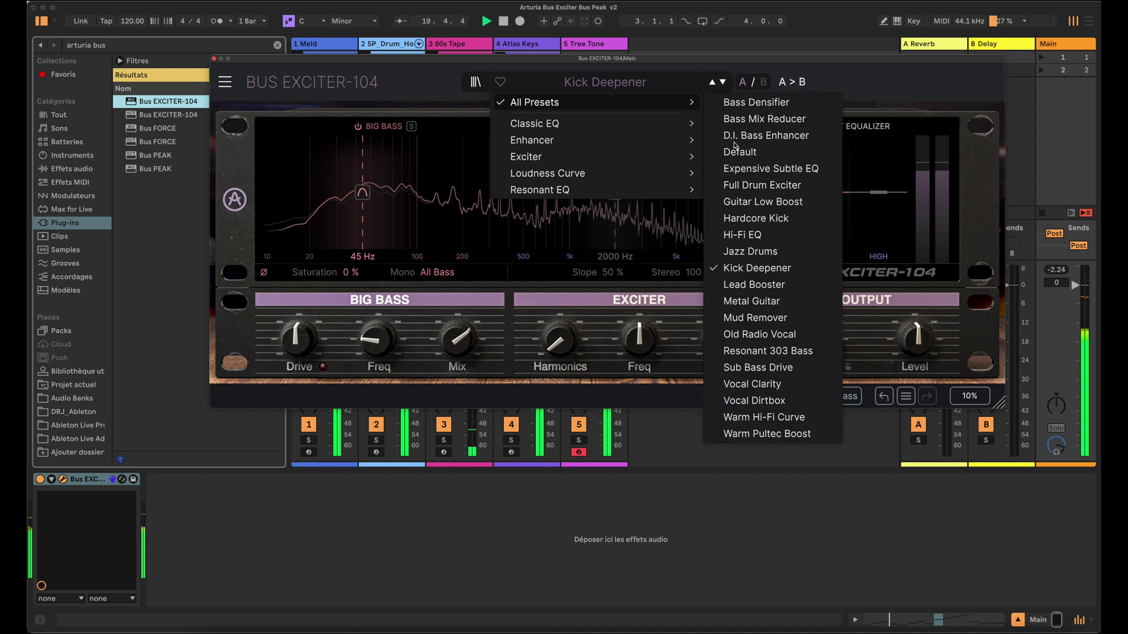
click(758, 288)
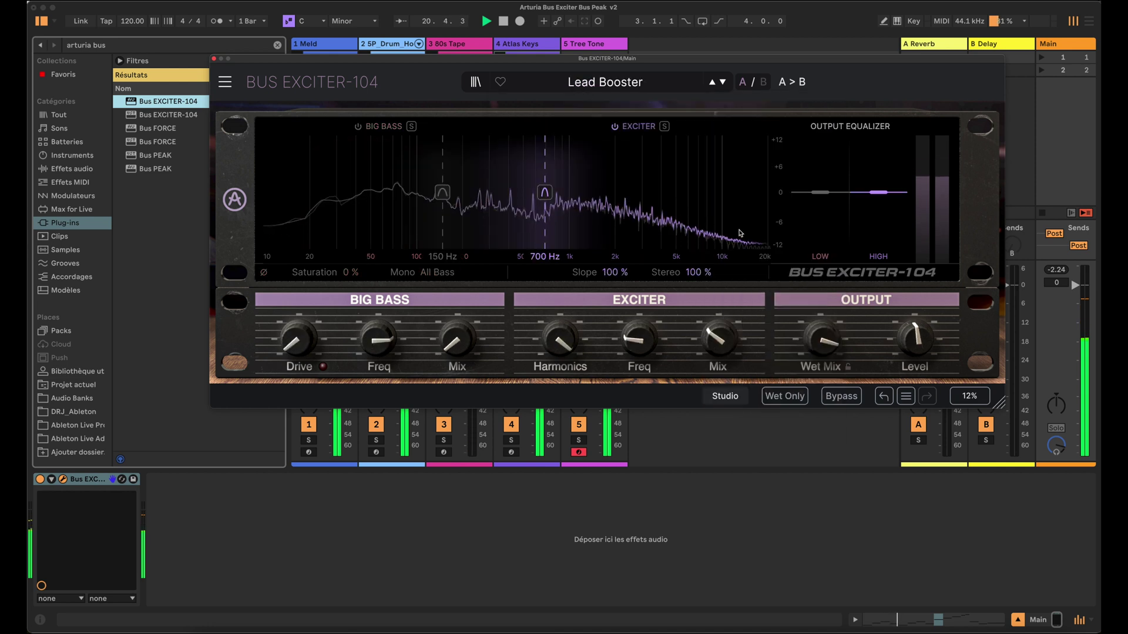
Step: Audition the Metal Guitar and Mud Remover presets during playback
click(689, 90)
mouse_move(690, 102)
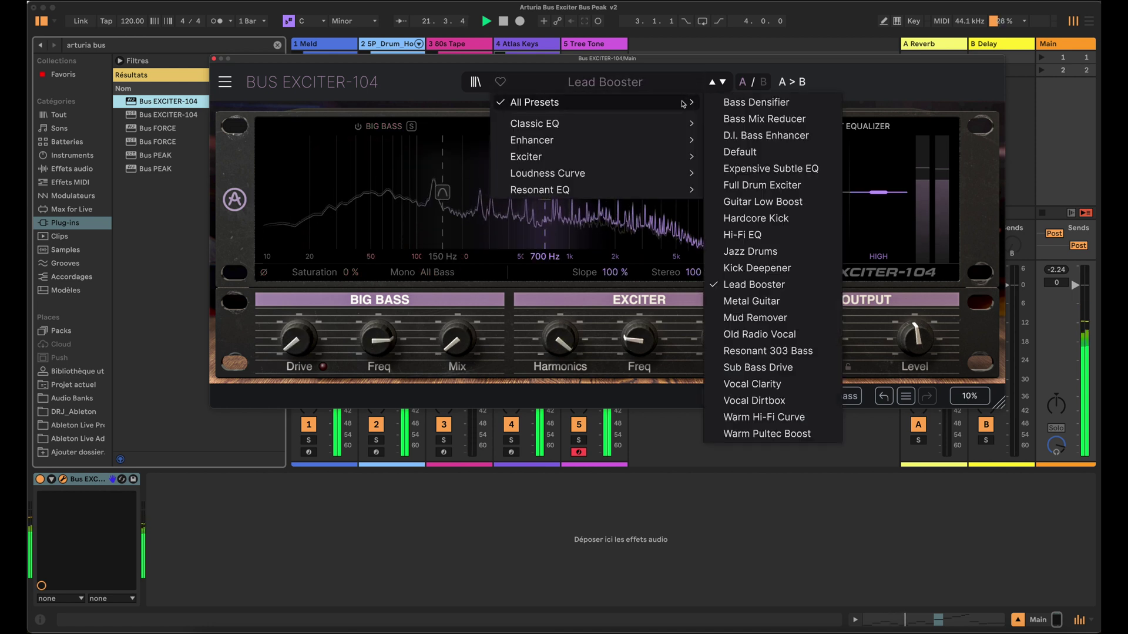
click(766, 308)
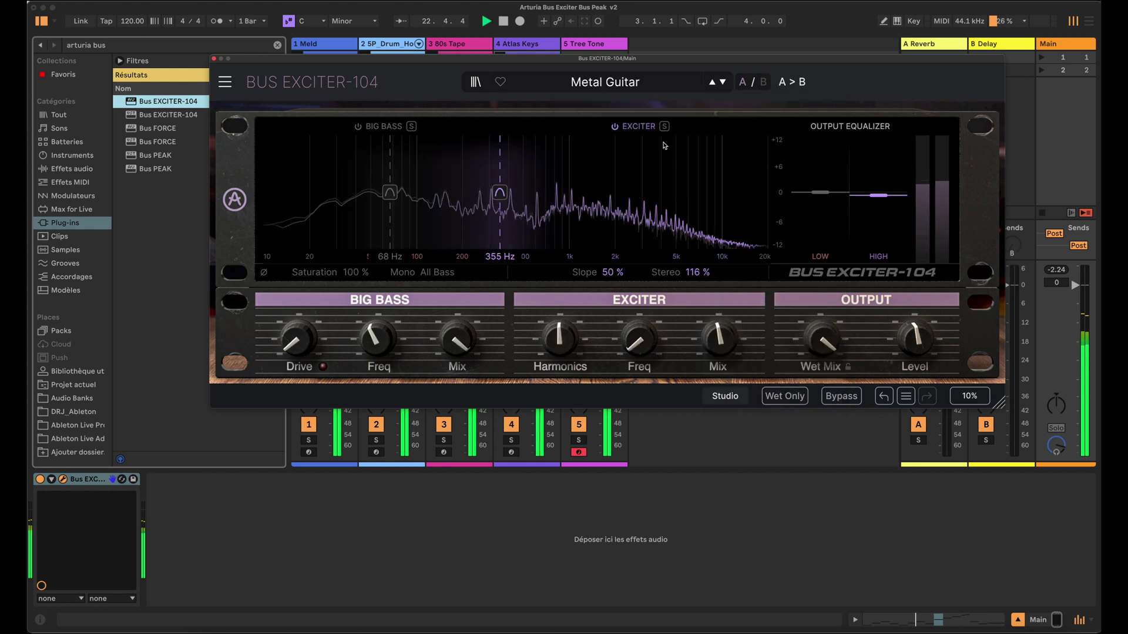
click(673, 85)
mouse_move(674, 106)
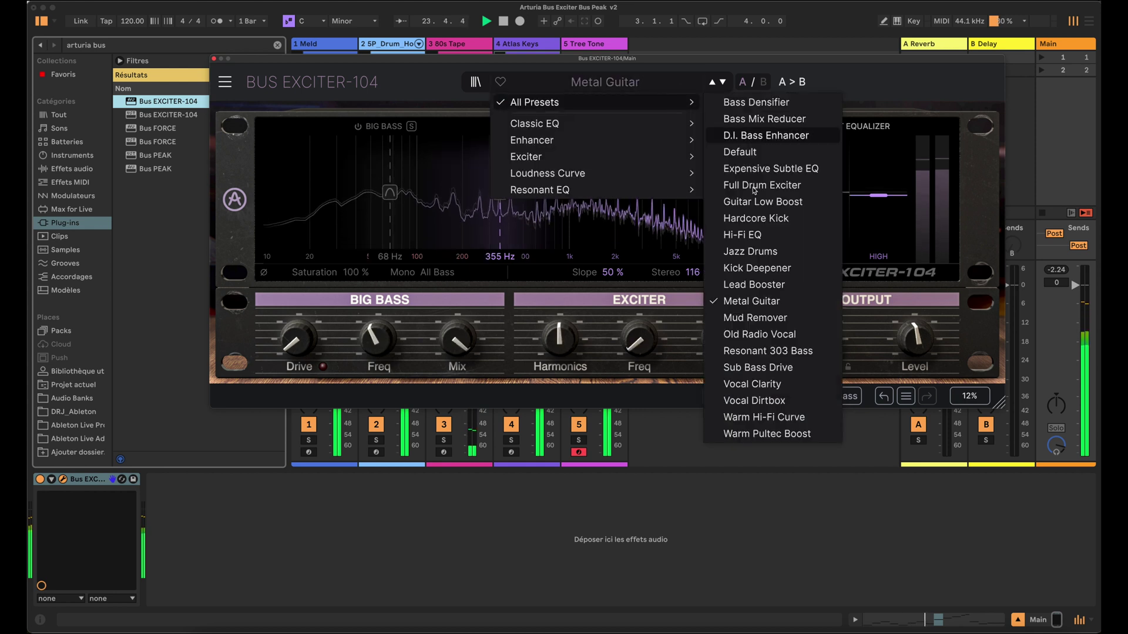
click(767, 321)
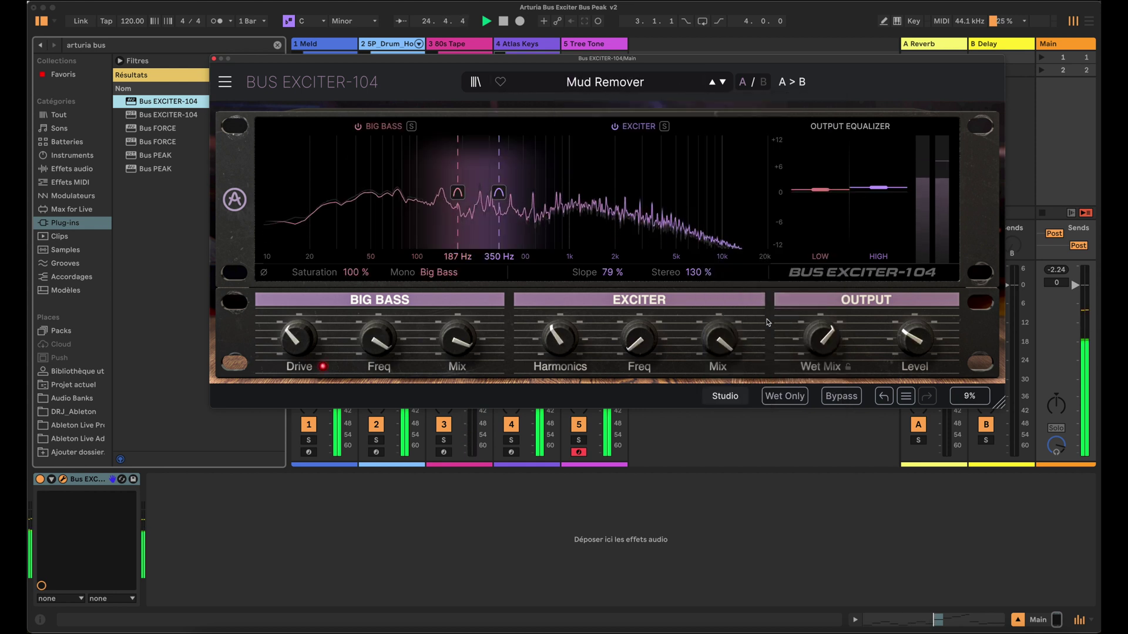
Step: Audition the Old Radio Vocal and Resonant 303 Bass presets during playback
click(673, 82)
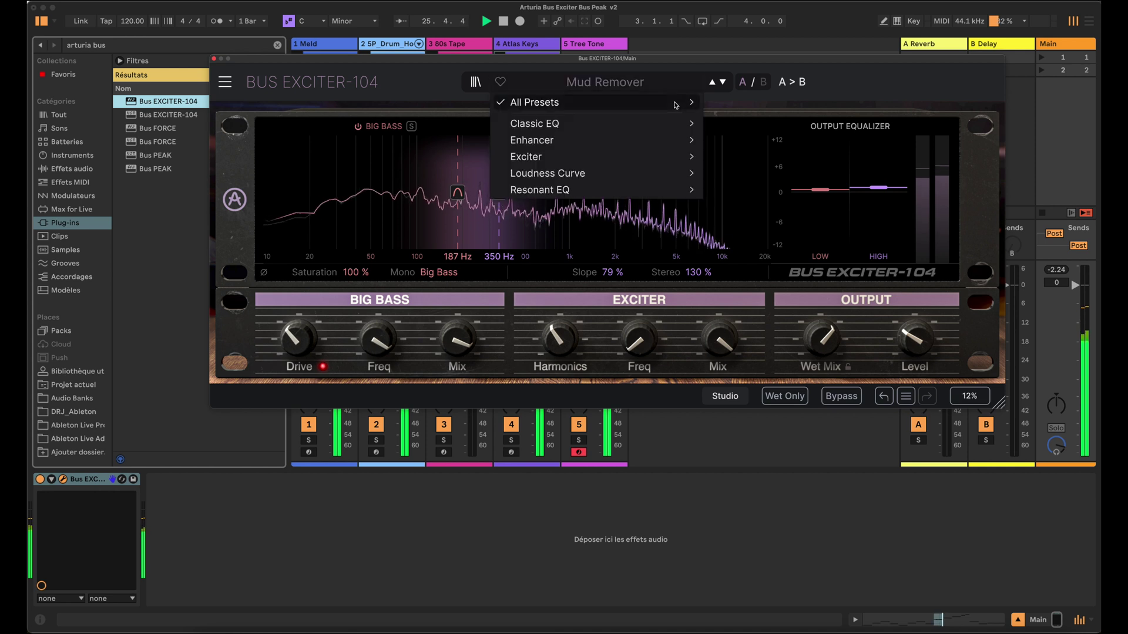
mouse_move(674, 102)
click(762, 335)
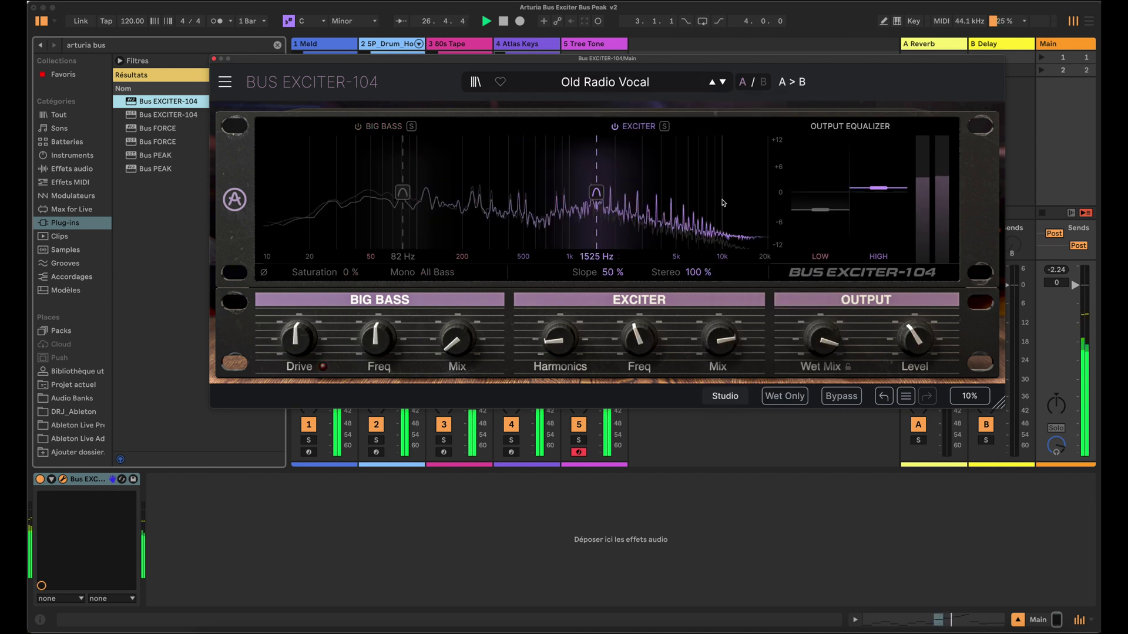
click(682, 83)
mouse_move(688, 103)
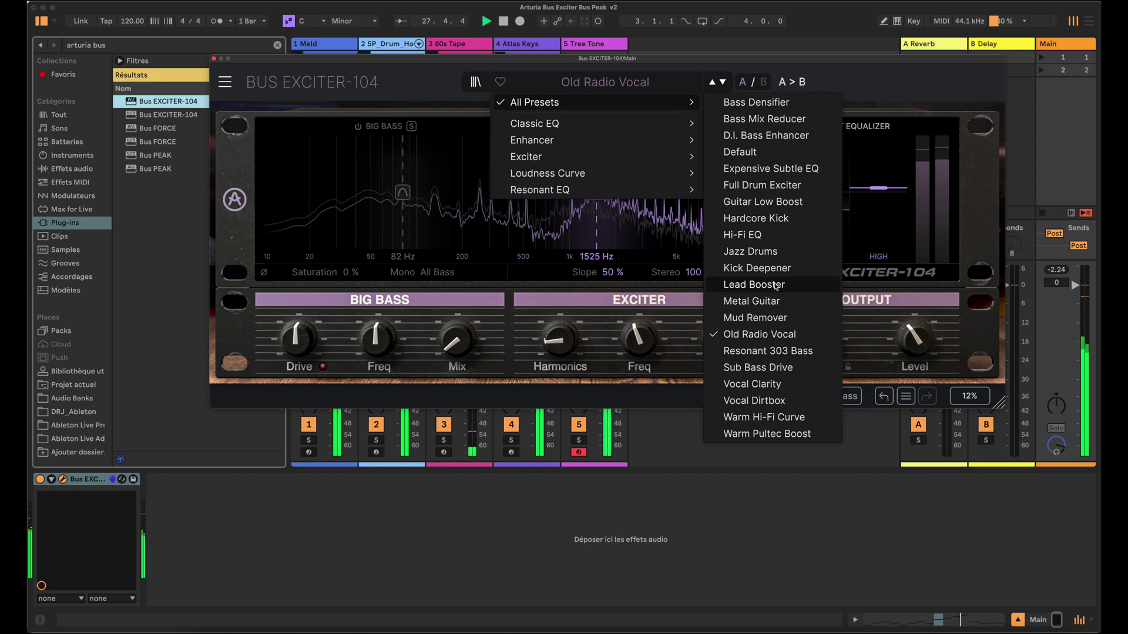
click(772, 351)
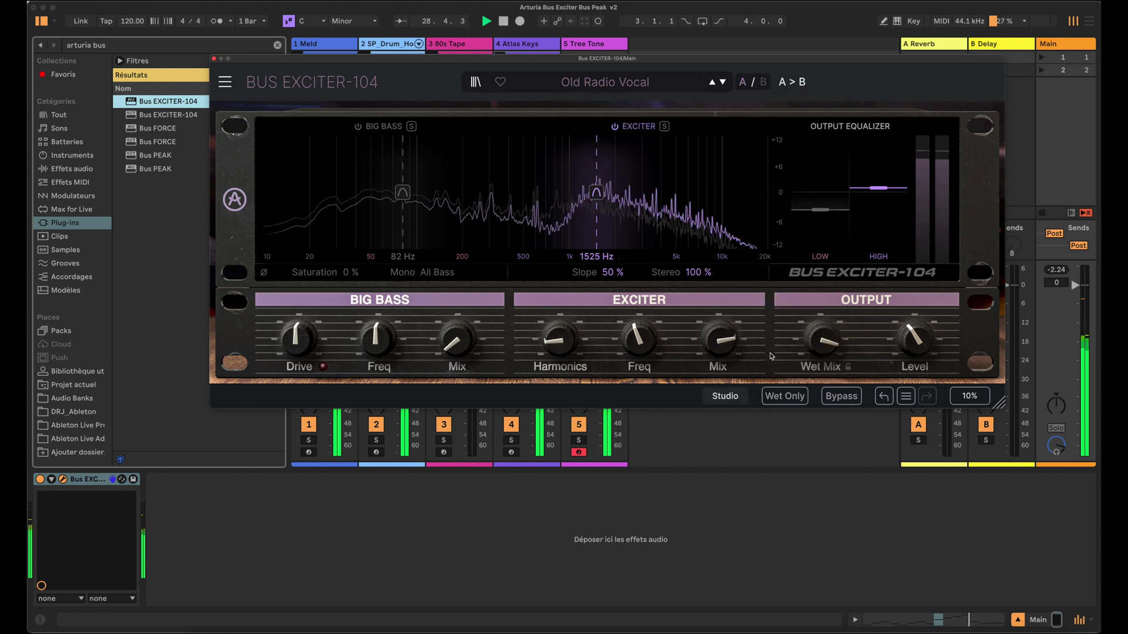
Step: Audition the Sub Bass Drive and Vocal Clarity presets during playback
click(676, 82)
mouse_move(676, 101)
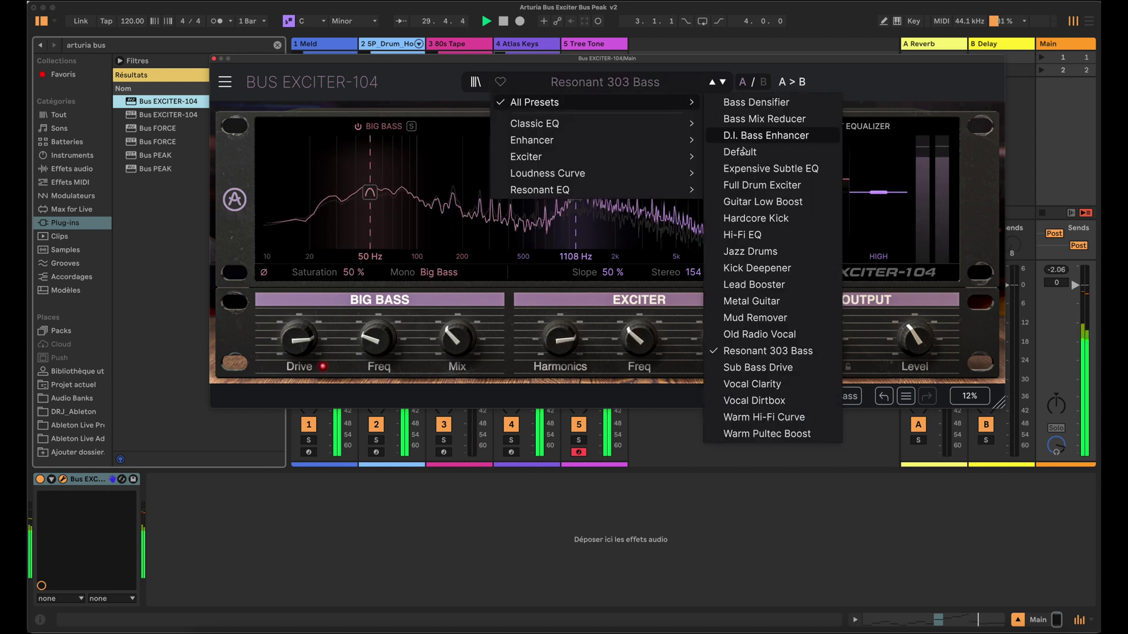
click(758, 368)
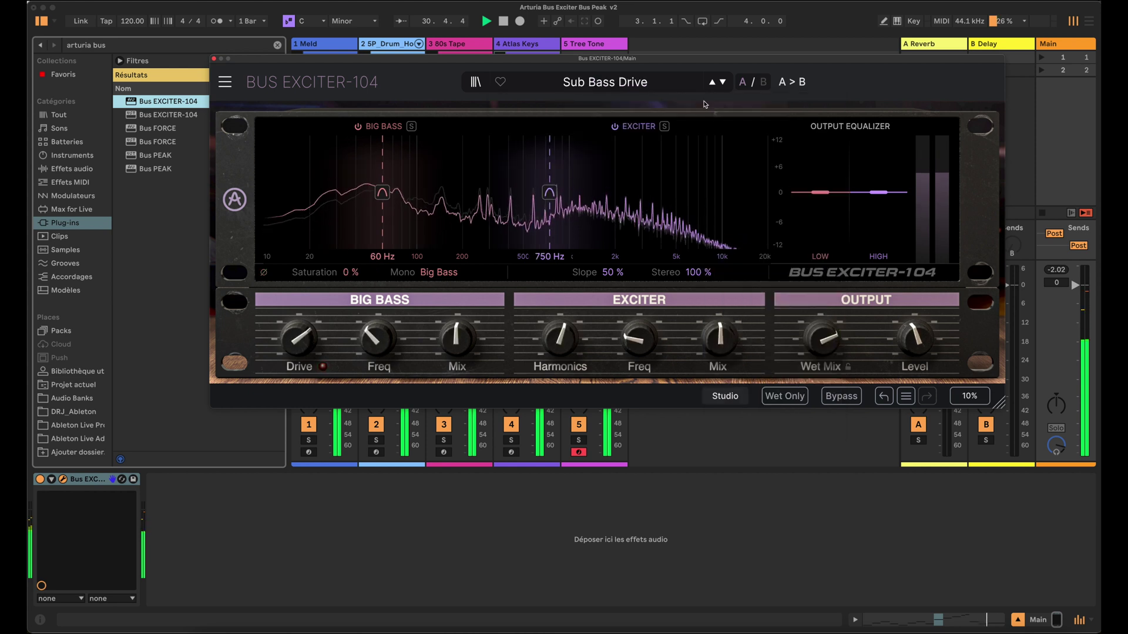
click(685, 83)
mouse_move(676, 101)
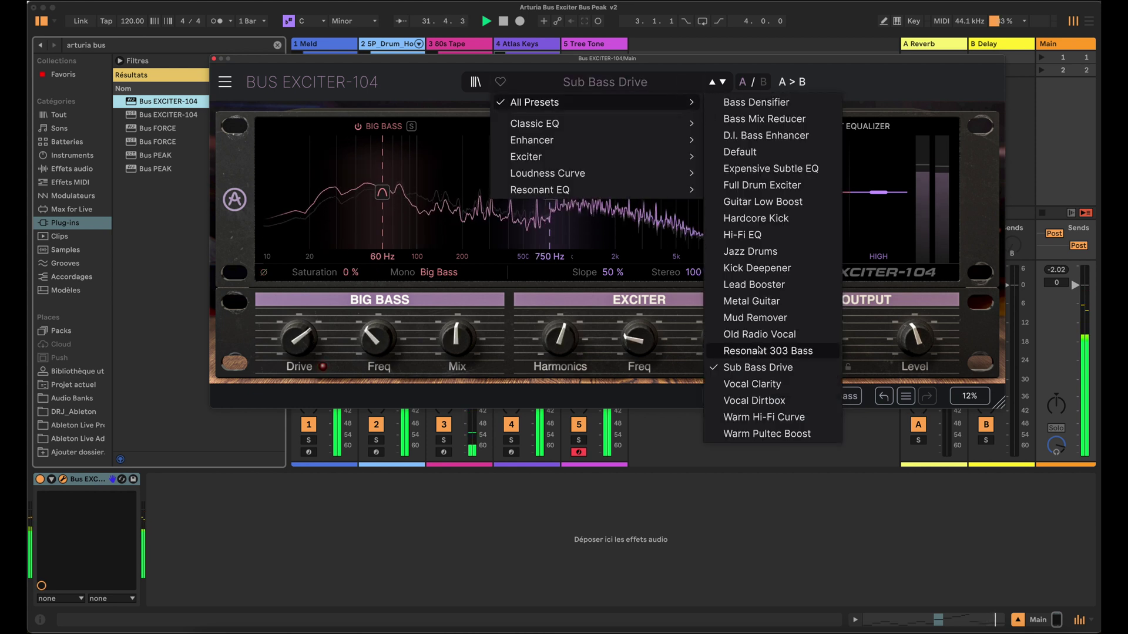
click(761, 388)
Step: Audition the Vocal Dirtbox and Warm Hi-Fi Curve presets during playback
click(688, 85)
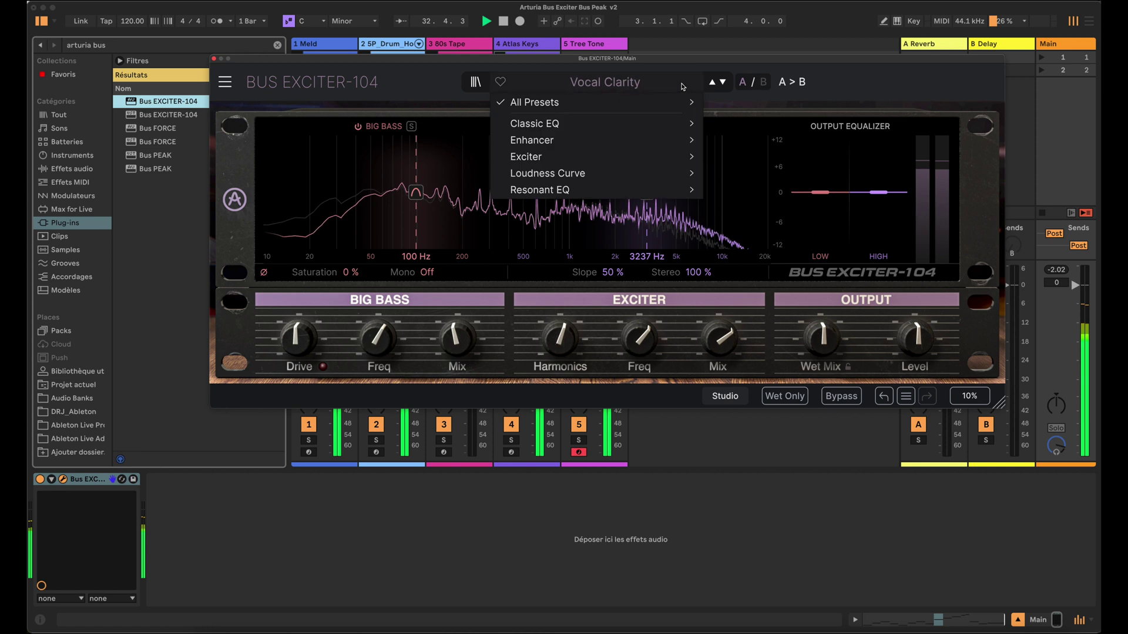
mouse_move(678, 104)
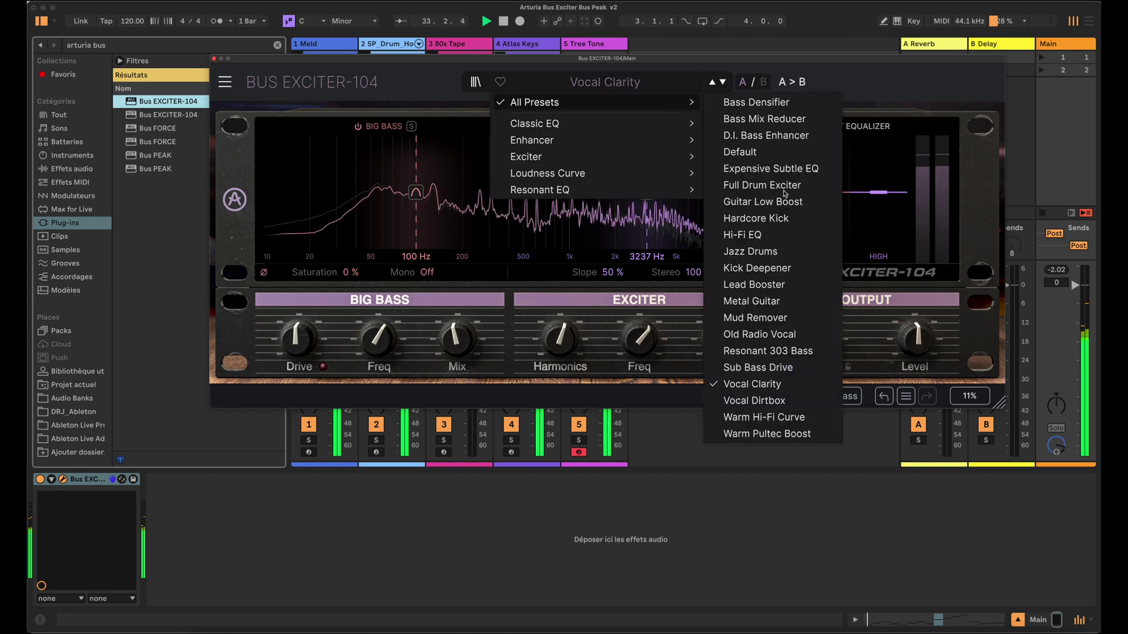
click(770, 404)
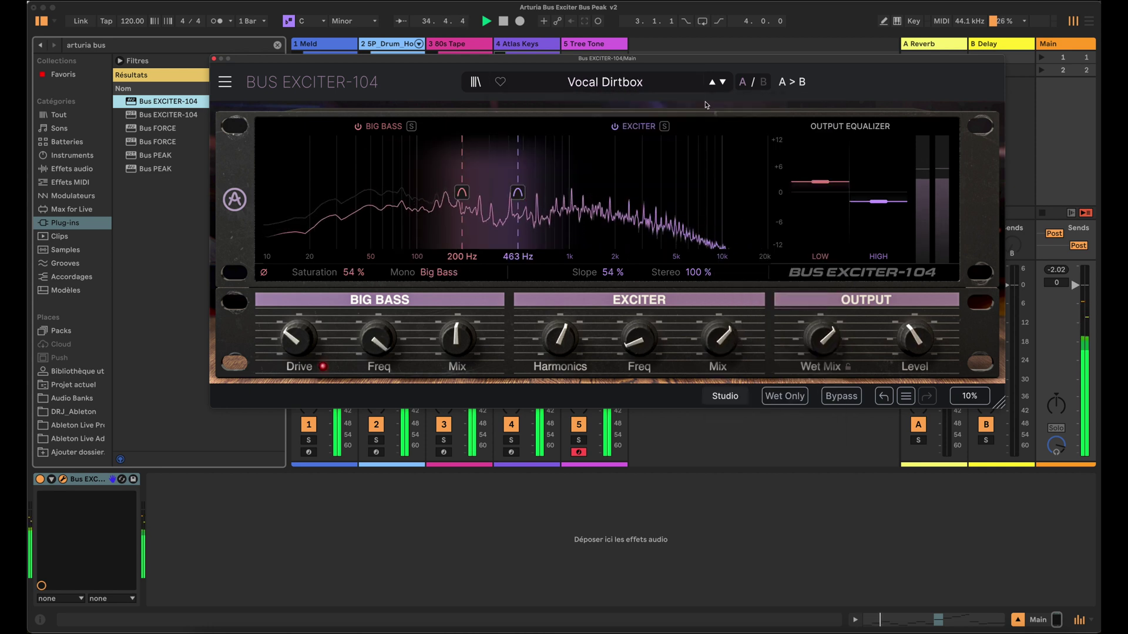
click(684, 83)
mouse_move(682, 103)
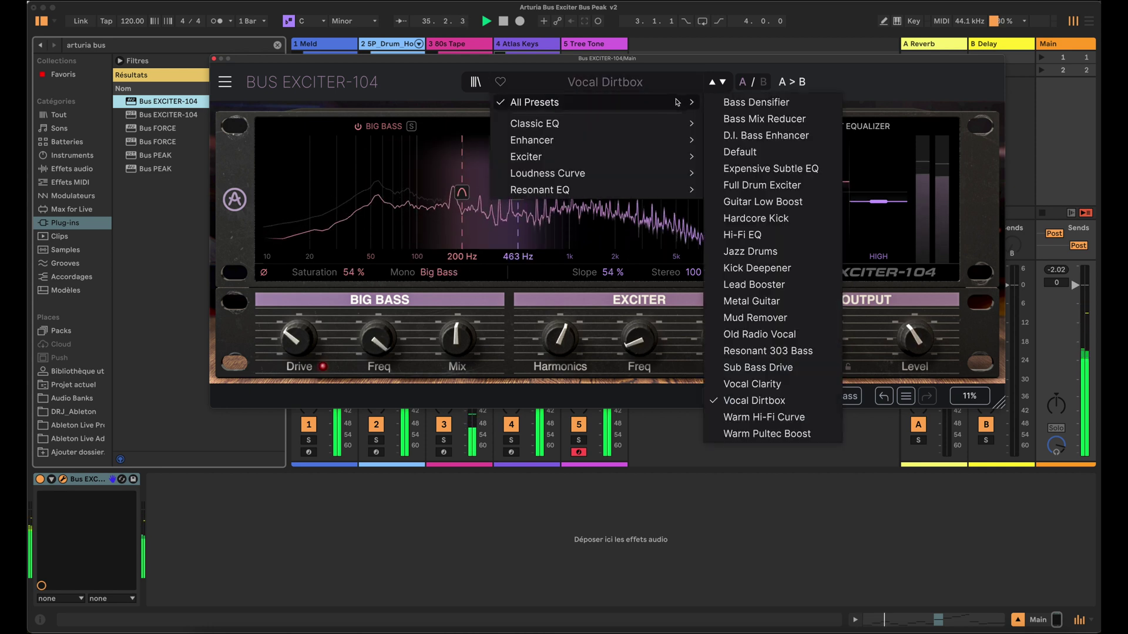
click(768, 417)
Step: Load the Warm Pultec Boost preset during playback and compare it with the bypassed signal
click(684, 88)
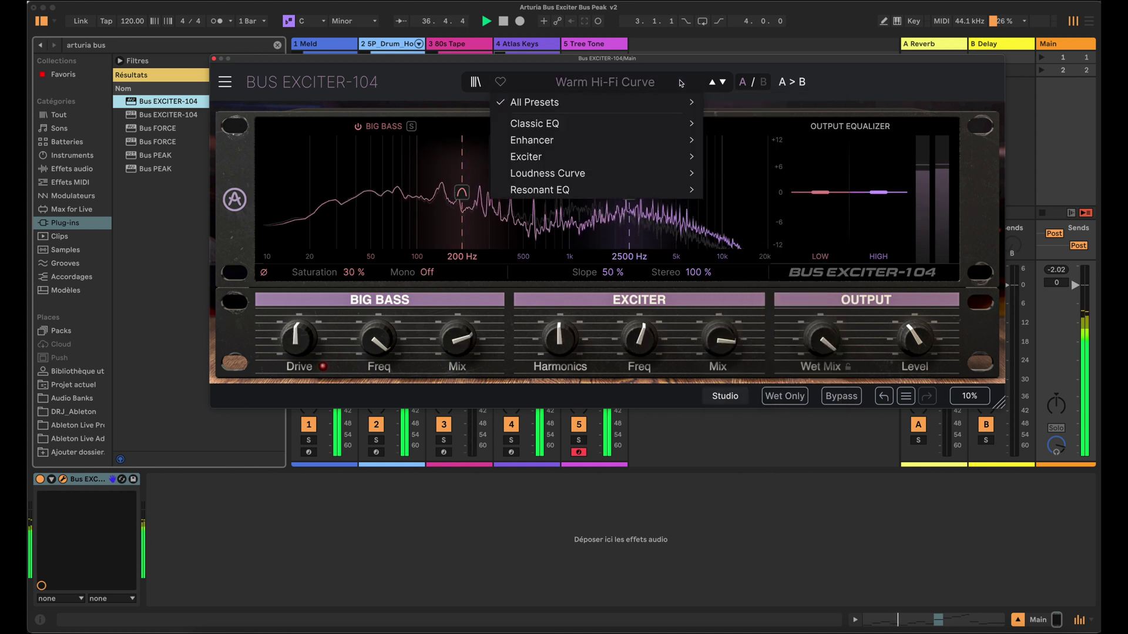
mouse_move(681, 103)
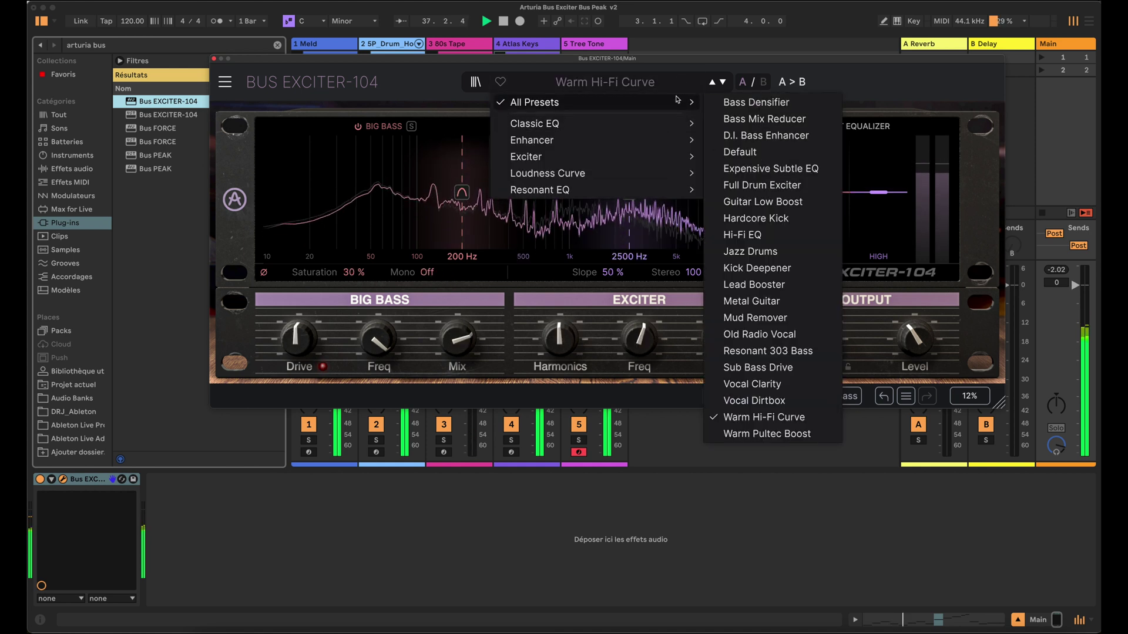
click(741, 434)
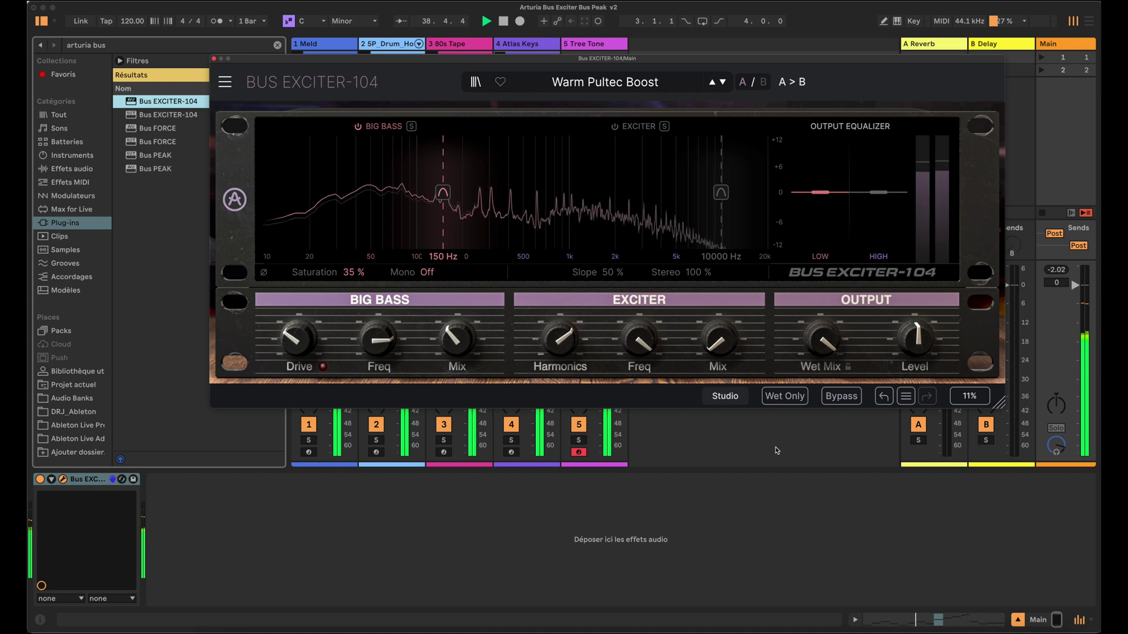
click(845, 401)
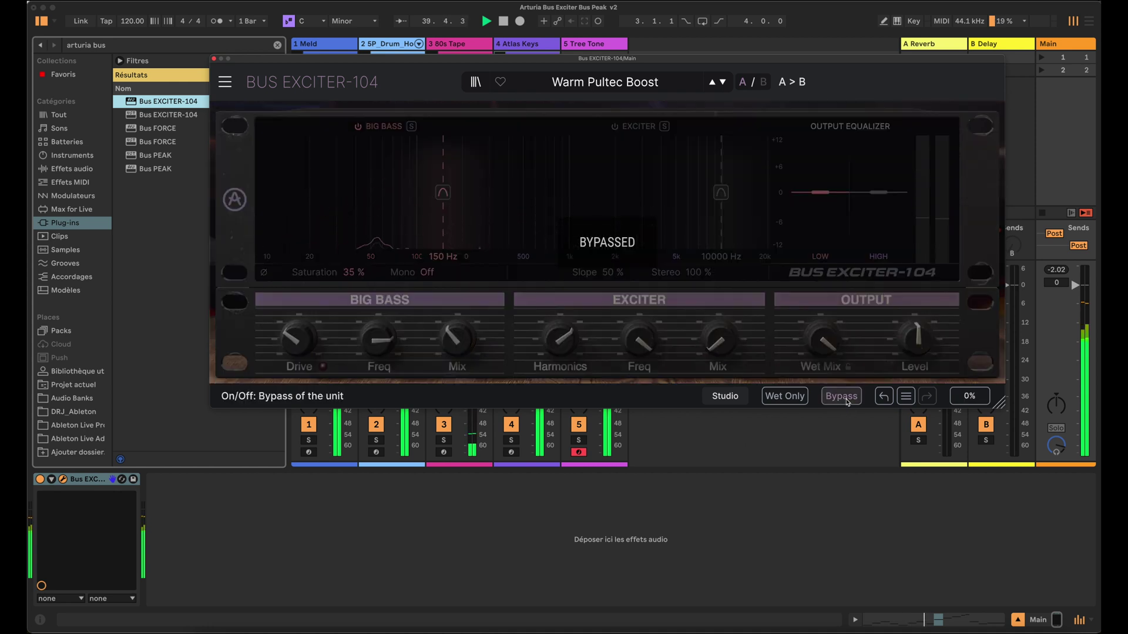
click(845, 401)
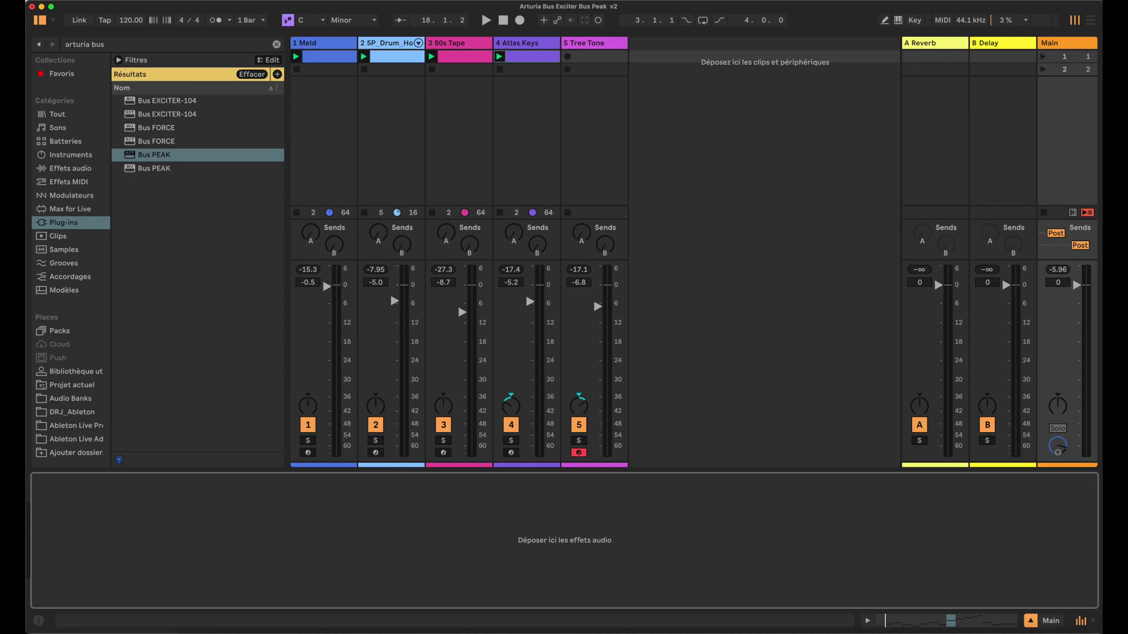
Step: Add the Bus PEAK plug-in to the Main track and open its plug-in window
click(135, 157)
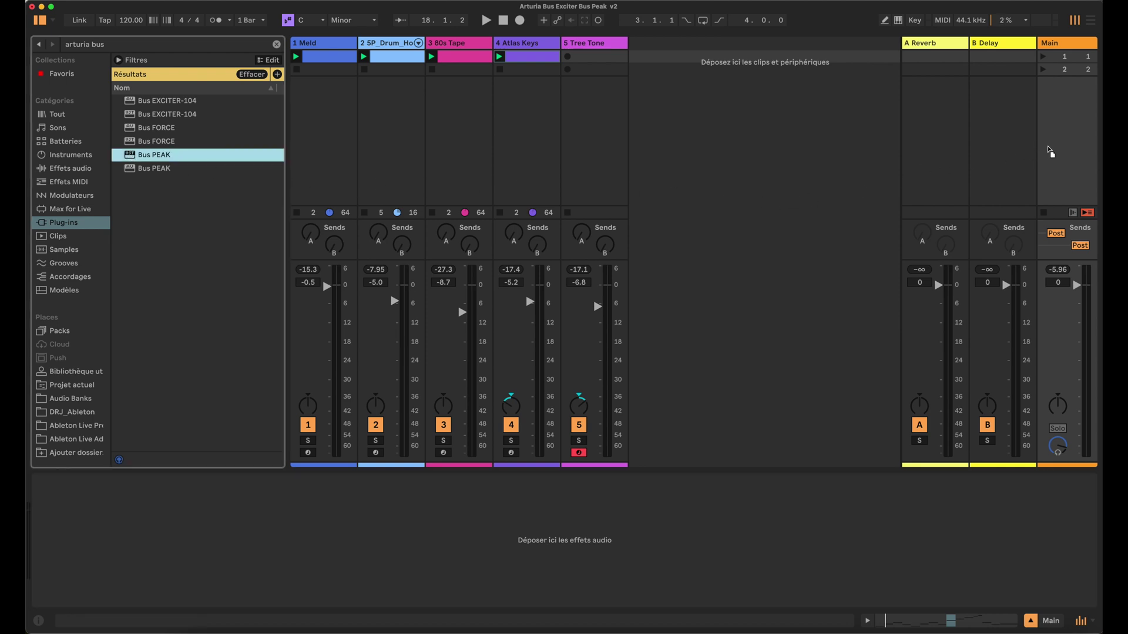
key(Return)
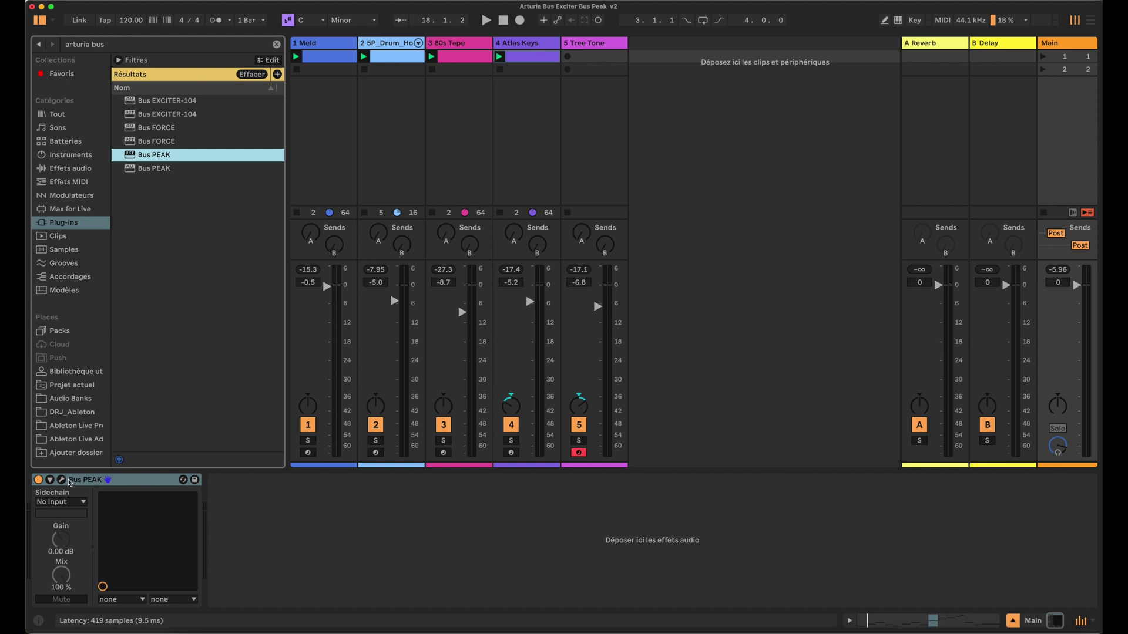
click(62, 480)
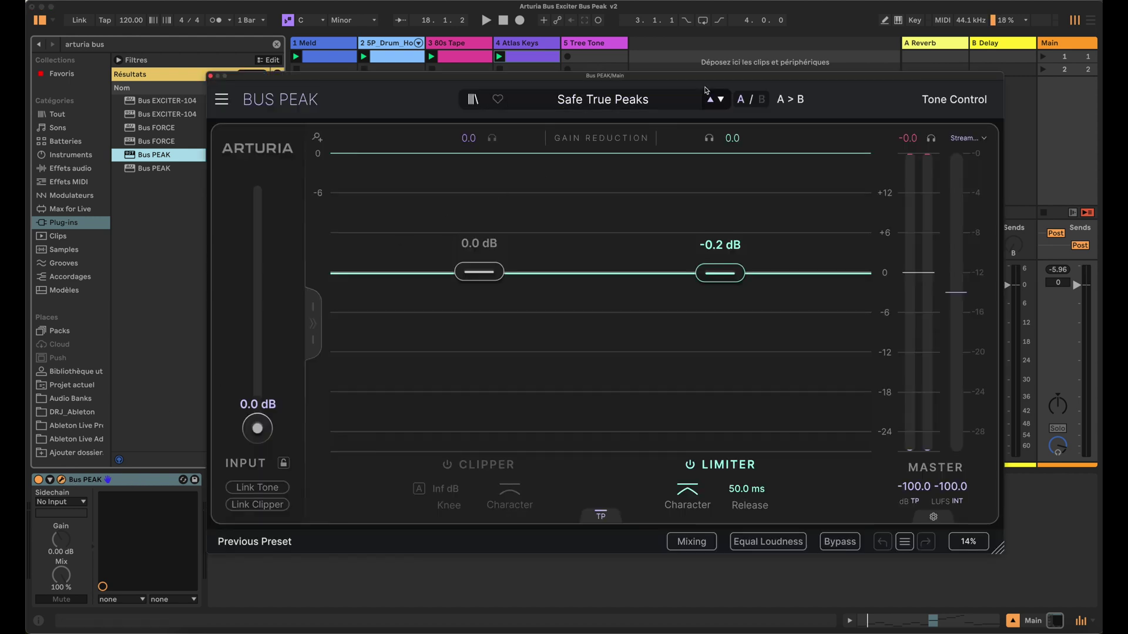
drag(705, 80, 701, 75)
Step: Starting from the Default preset, set Bus PEAK's quality setting to Tracking and enable the Clipper
click(598, 96)
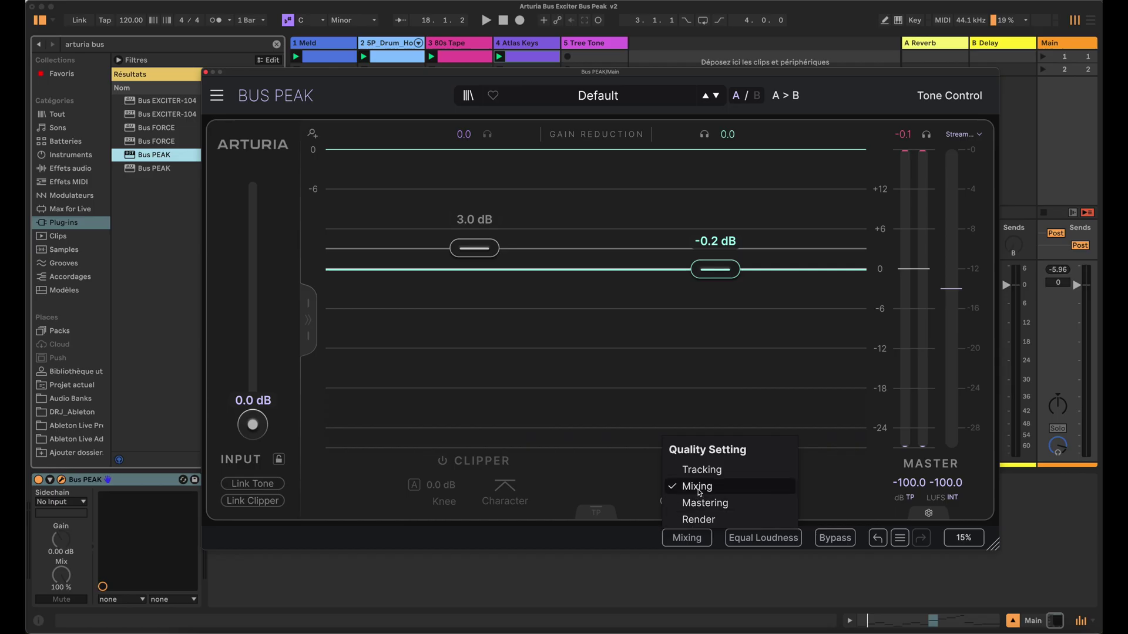
click(703, 472)
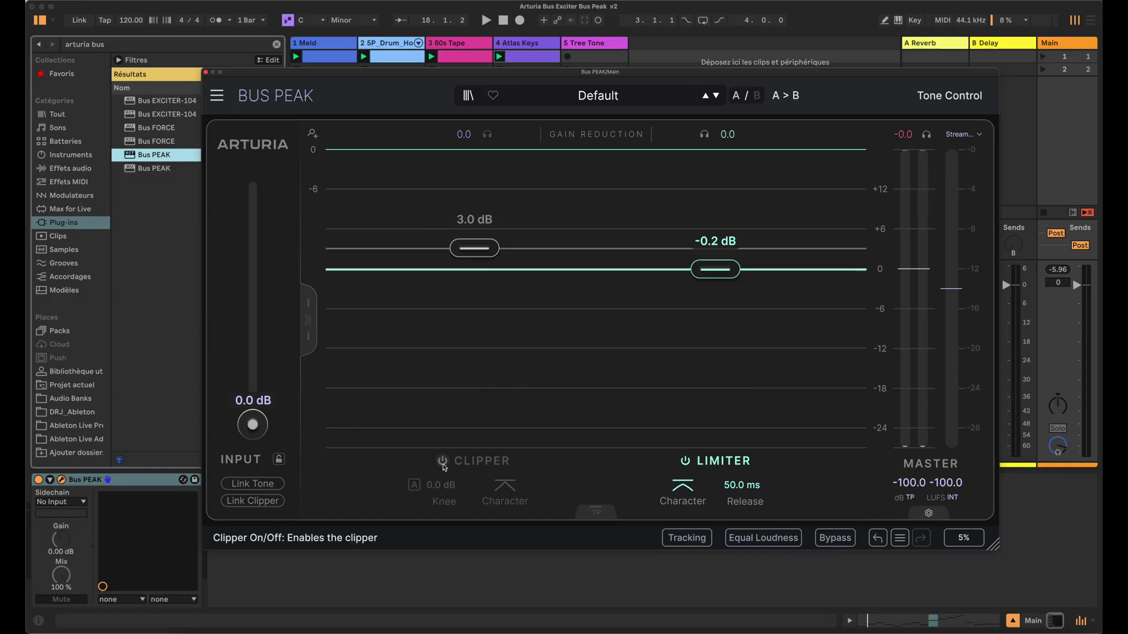
click(442, 461)
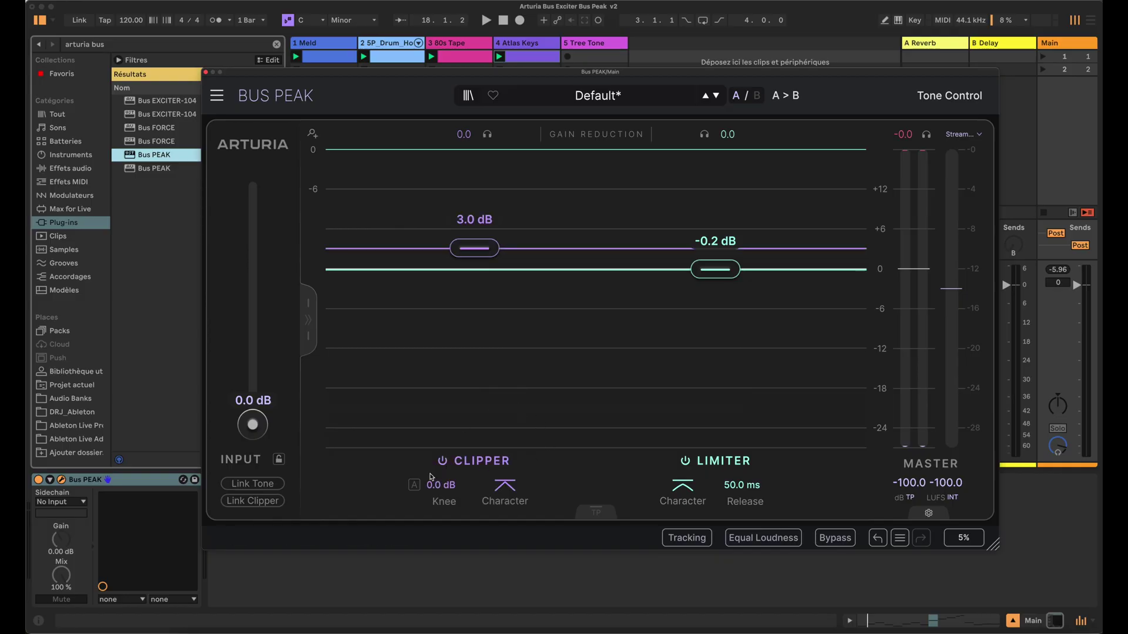
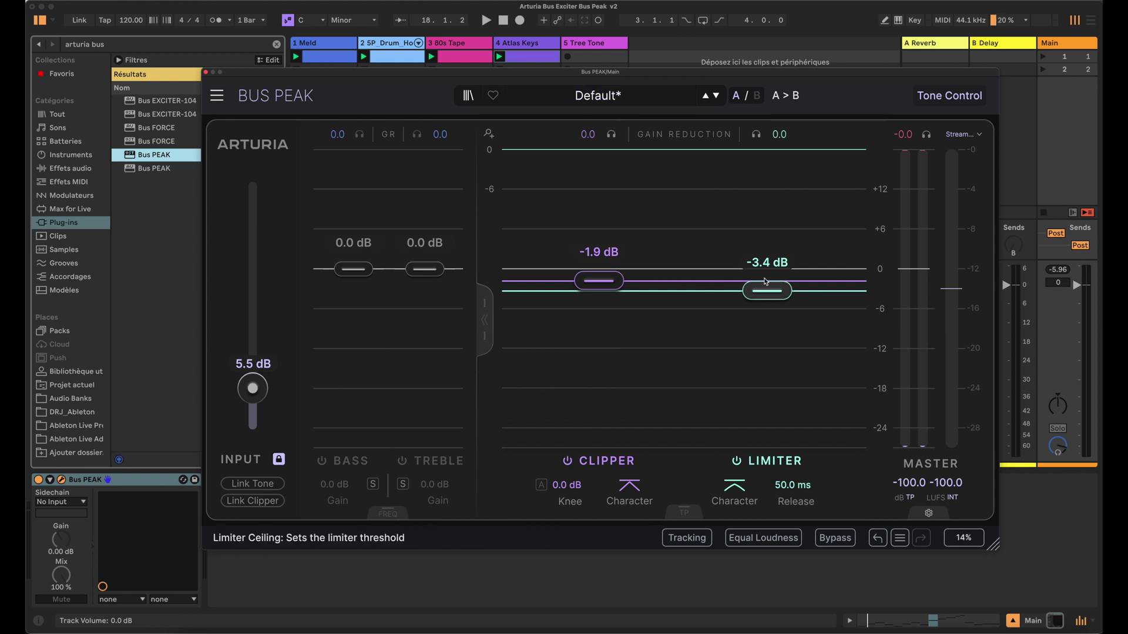
Step: Enable the Bass and Treble limiting in Tone Control, and collapse and expand the Tone Control section
click(322, 462)
click(402, 461)
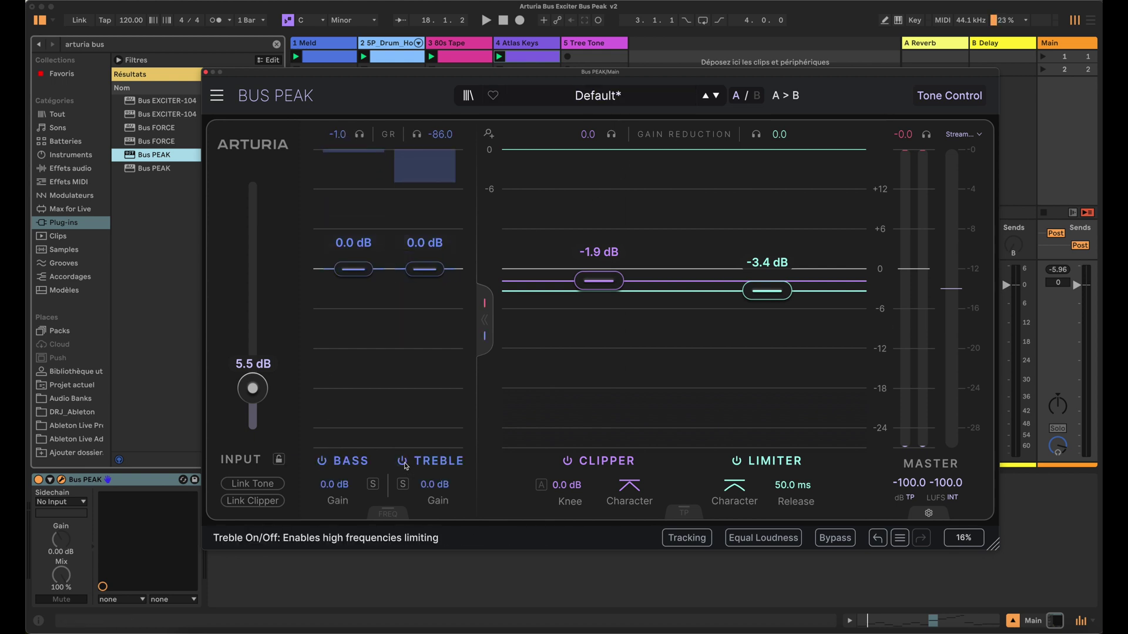
click(952, 97)
click(961, 97)
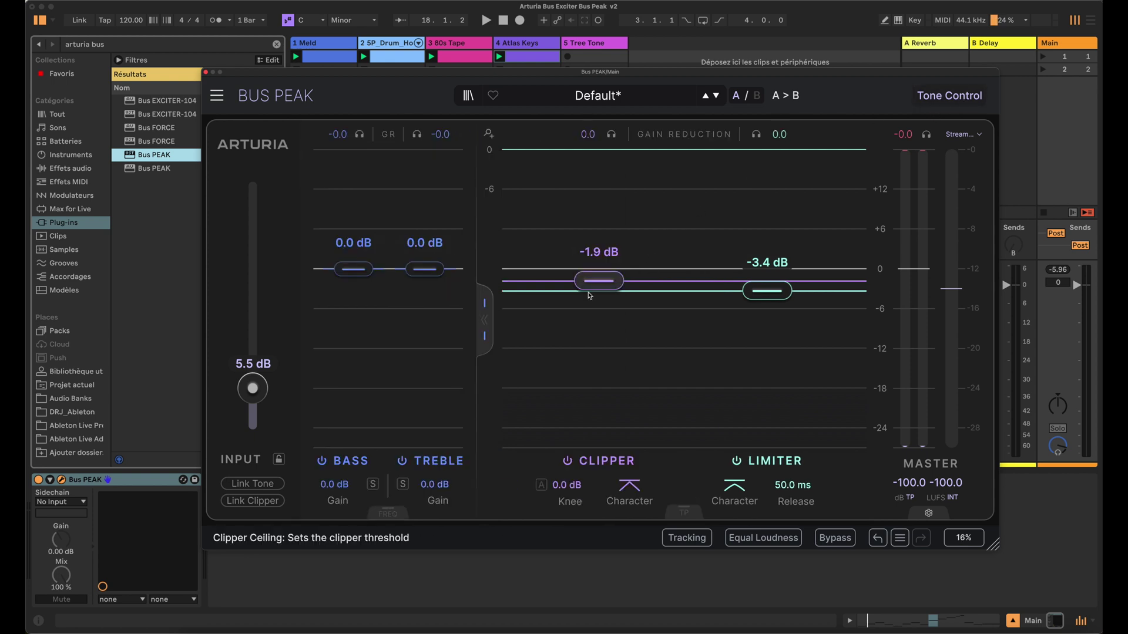
click(482, 322)
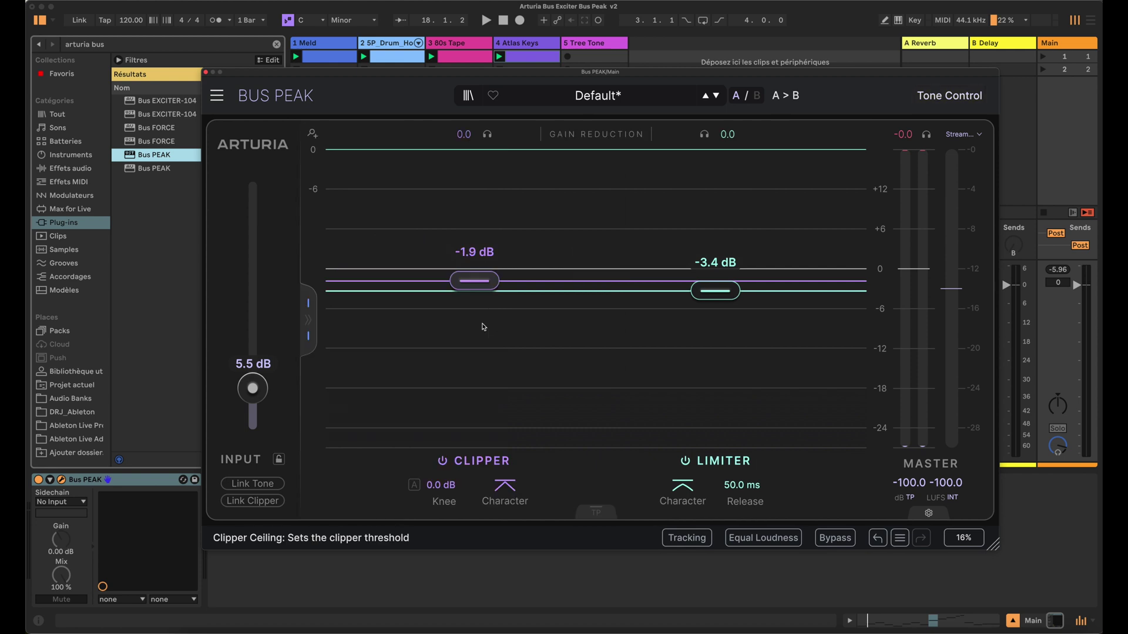
click(308, 320)
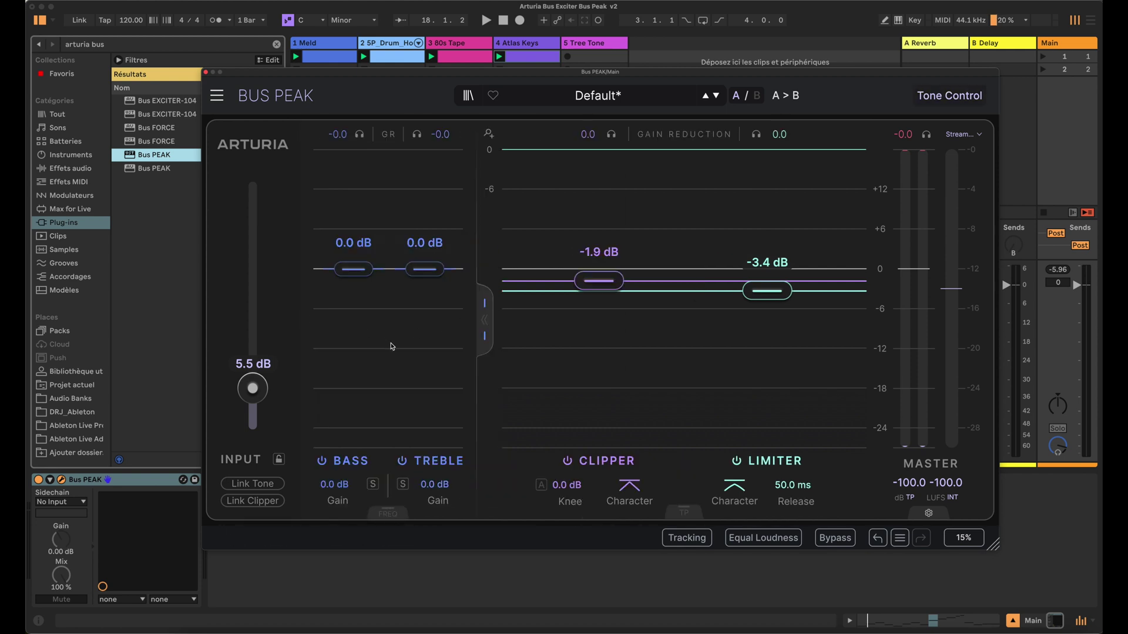
Step: Raise the input gain to 8.5 dB, and try Link Tone and Link Clipper while returning the gain to 0.0 dB
mouse_move(252, 389)
mouse_down()
mouse_move(252, 426)
mouse_move(252, 341)
mouse_move(252, 391)
mouse_move(253, 344)
mouse_move(253, 368)
mouse_up()
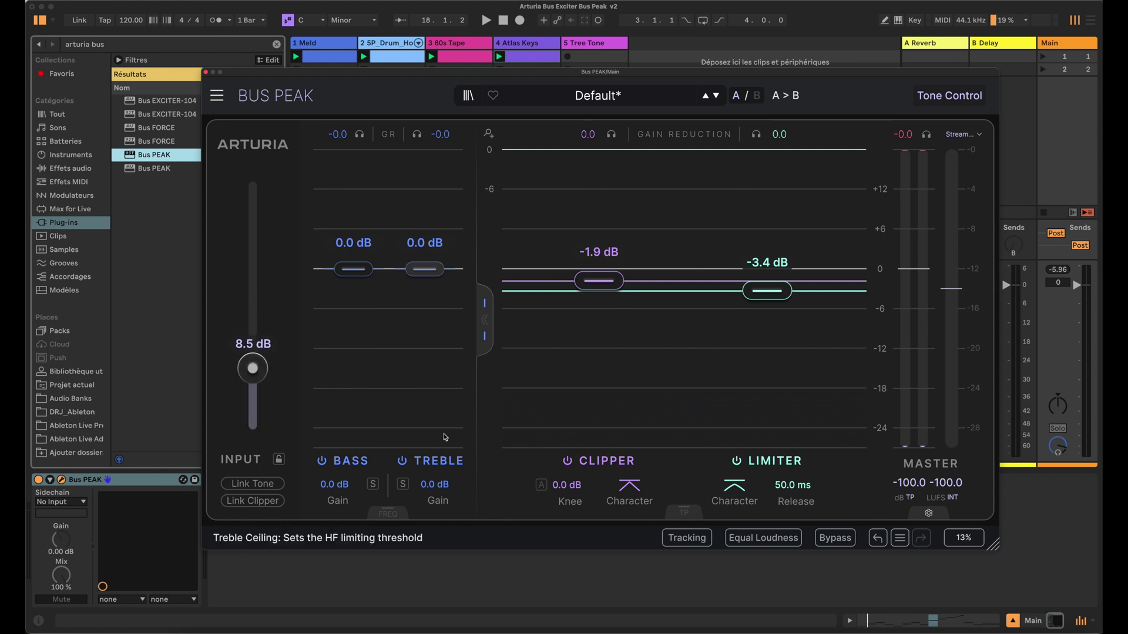
click(253, 484)
mouse_move(253, 368)
mouse_down()
mouse_move(253, 328)
mouse_move(253, 418)
mouse_move(253, 383)
mouse_up()
double_click(253, 372)
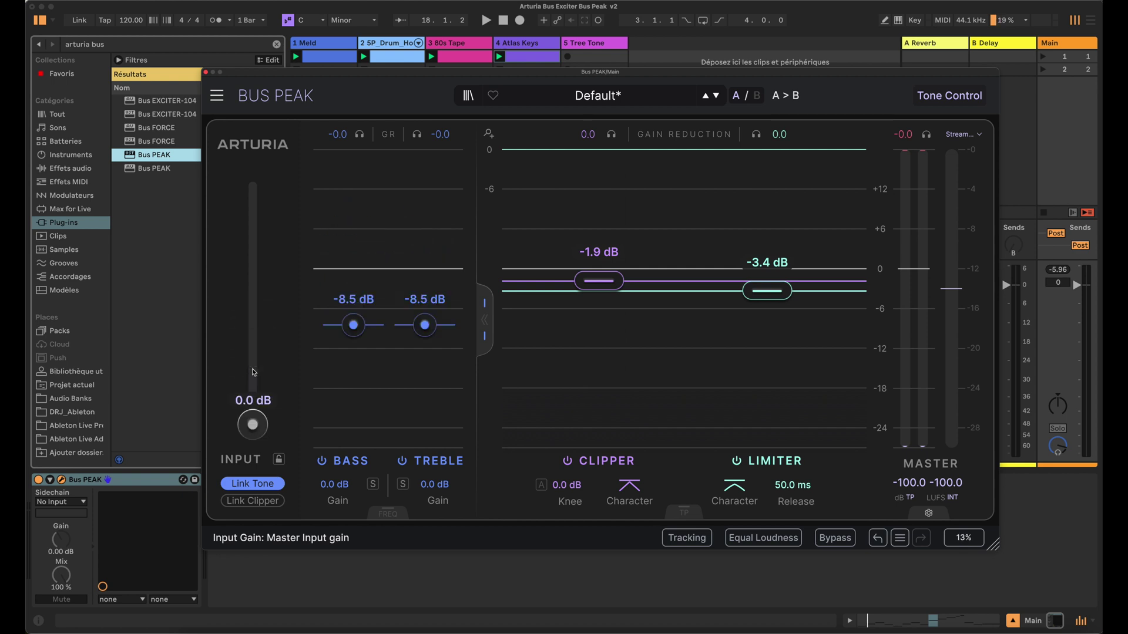
mouse_move(252, 424)
mouse_down()
mouse_move(253, 325)
mouse_move(253, 433)
mouse_up()
click(252, 500)
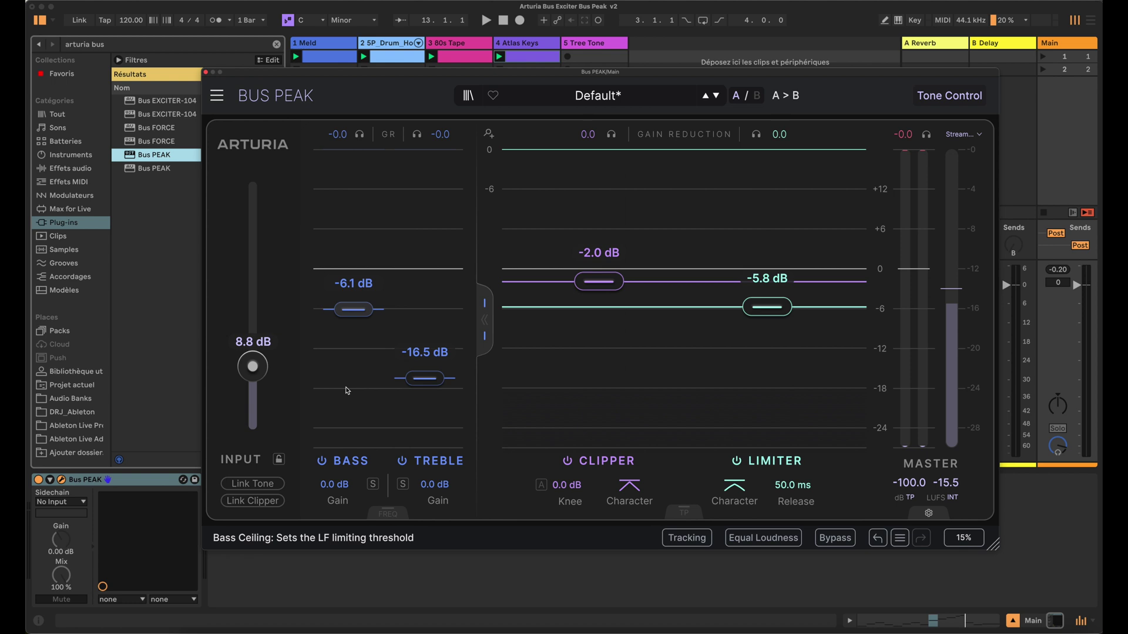
Step: Enable Link Tone and lower the input gain to 5.5 dB during playback so the Bass and Treble thresholds follow
click(265, 489)
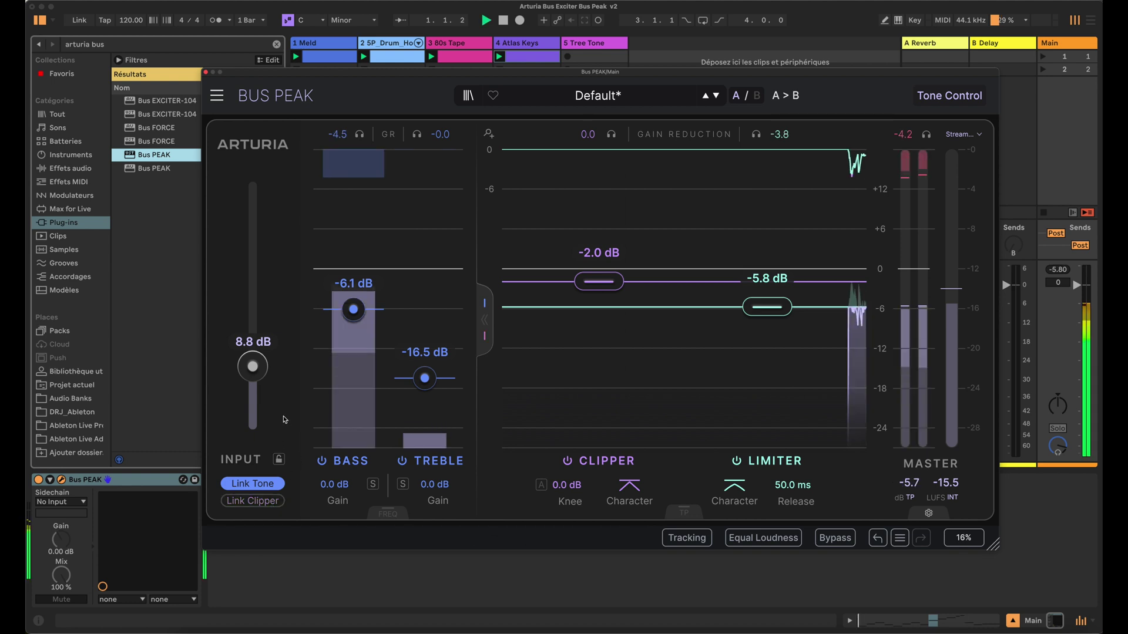
key(space)
mouse_move(259, 380)
mouse_down()
mouse_move(253, 346)
mouse_move(253, 425)
mouse_move(253, 387)
mouse_up()
key(space)
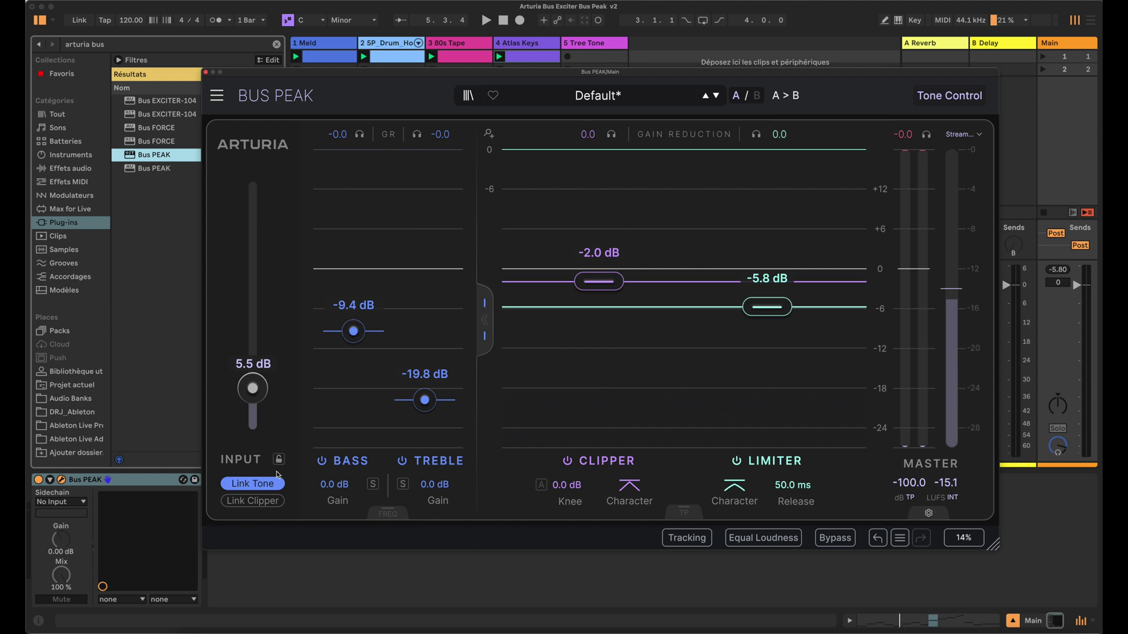
Step: Replace Link Tone with Link Clipper and lower the input gain to 0.0 dB during playback
click(270, 489)
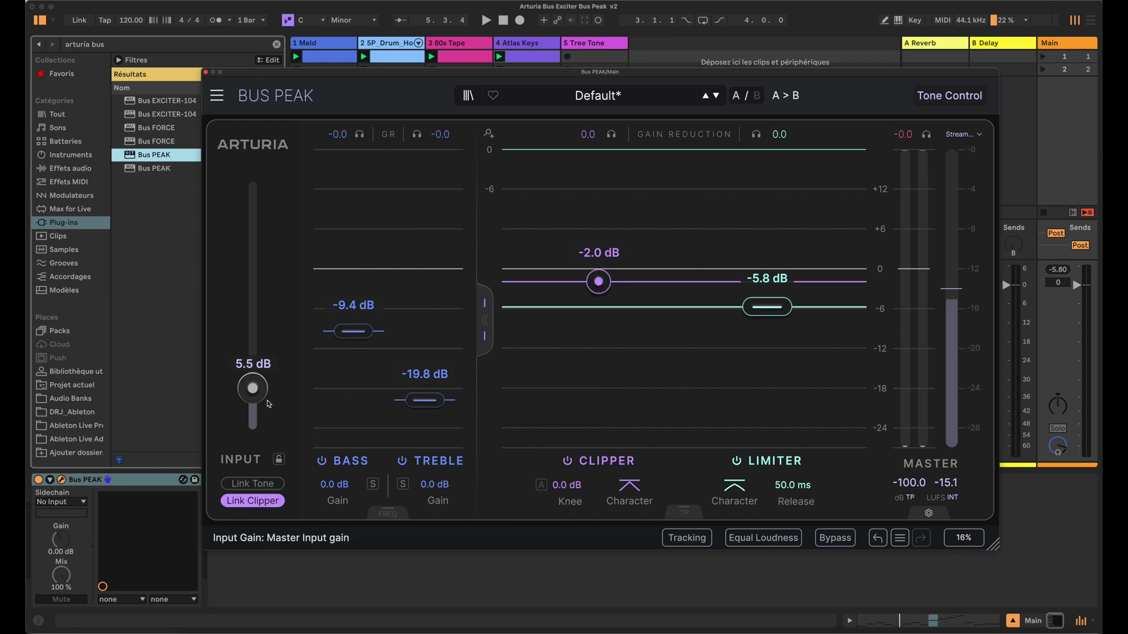
key(space)
drag(257, 389, 253, 424)
key(space)
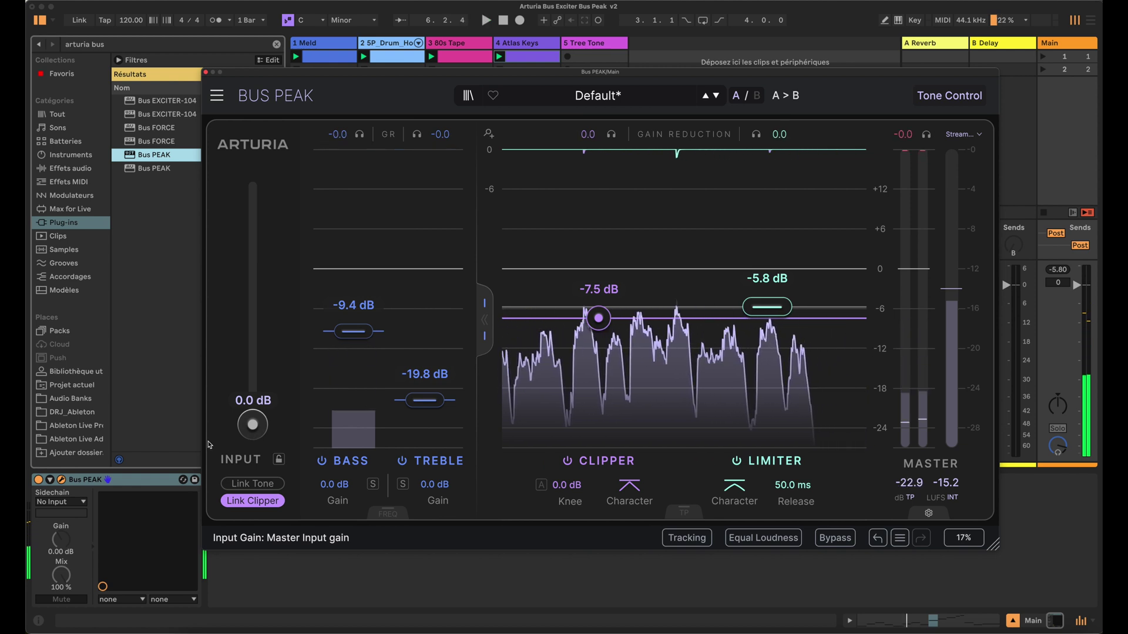
Step: With Link Tone and Link Clipper both enabled, raise the input gain to 8.8 dB during playback and turn both links off
click(271, 500)
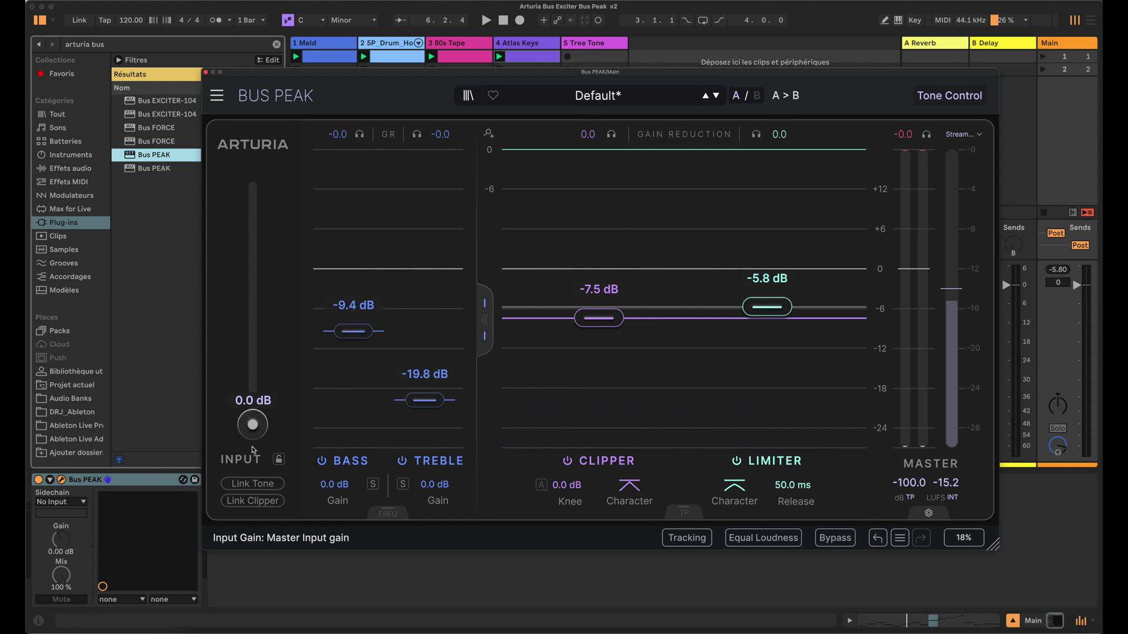
click(252, 484)
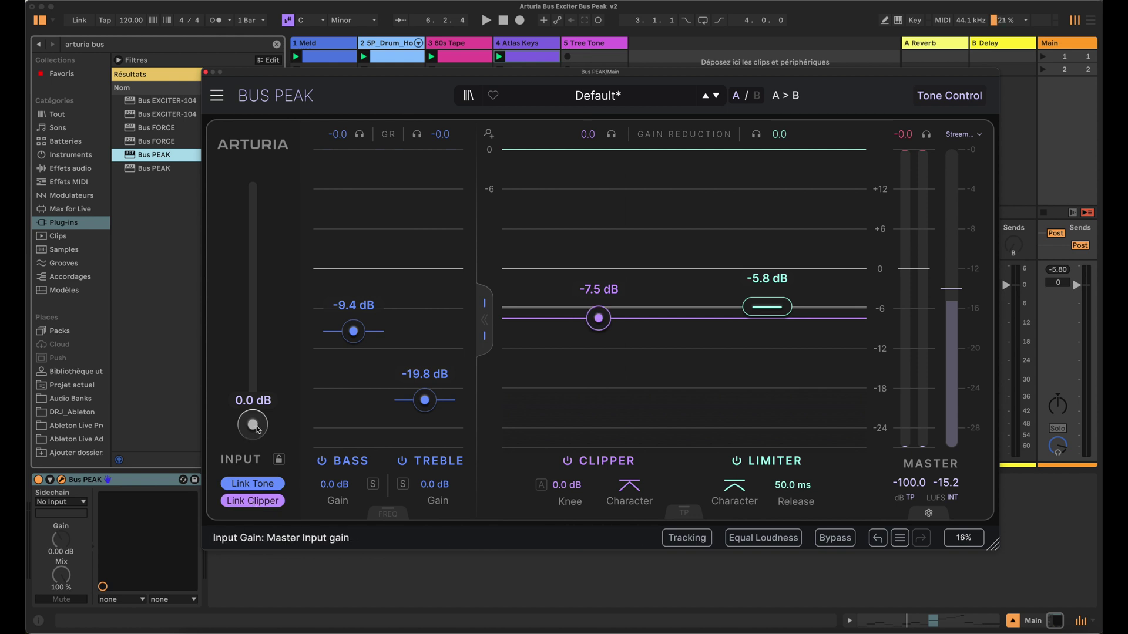
key(space)
drag(257, 429, 253, 367)
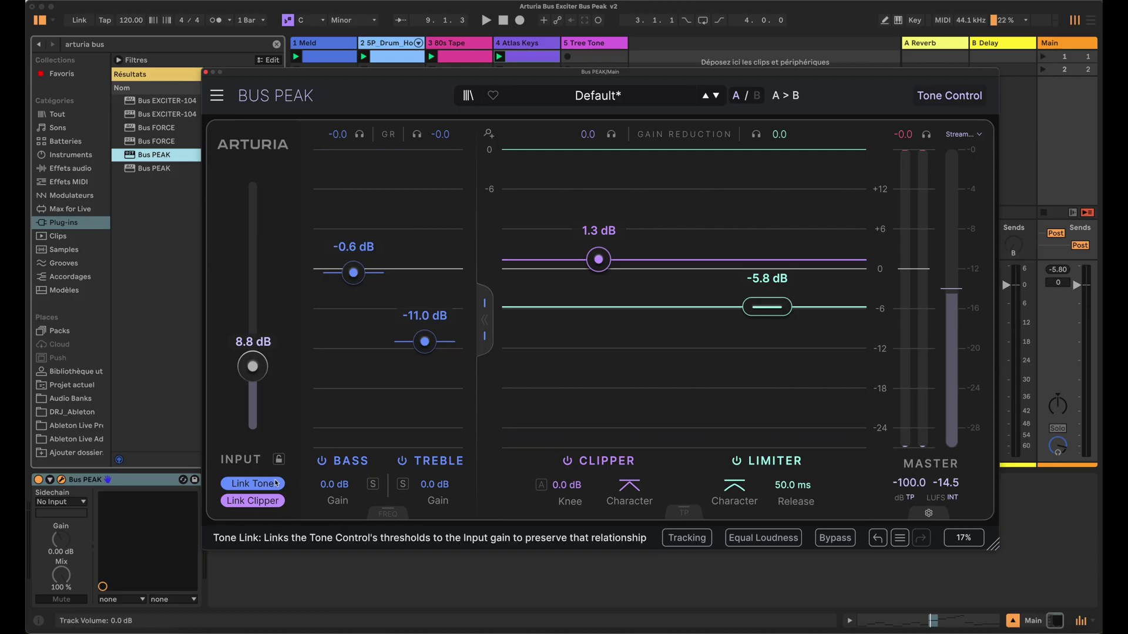
click(275, 483)
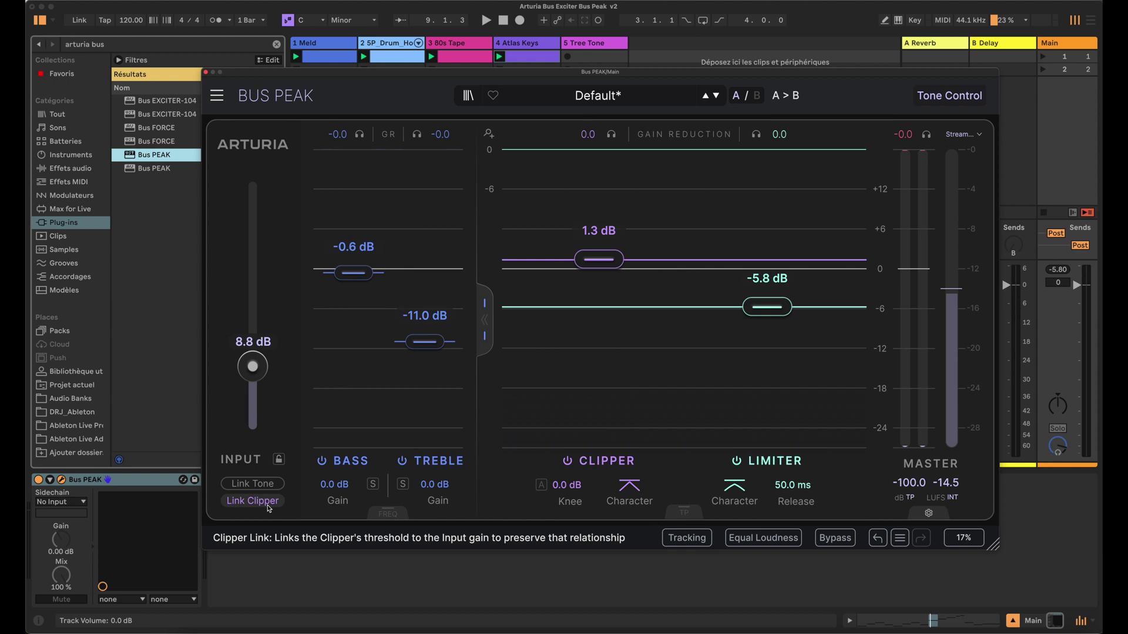
click(268, 508)
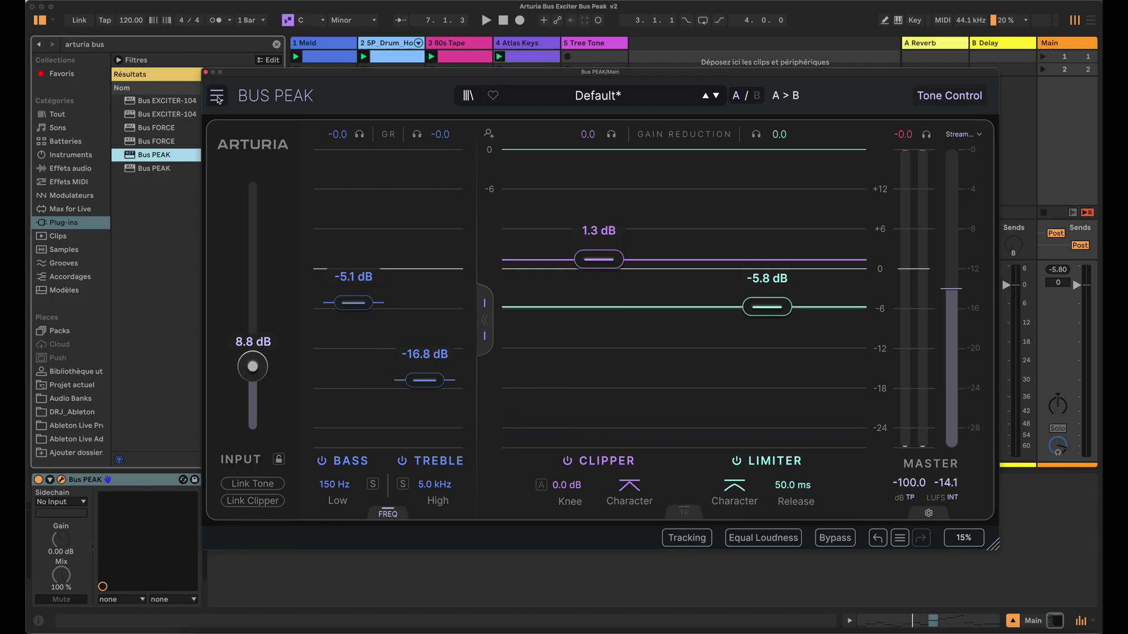
Step: Switch the Bus PEAK interface theme to Light
click(217, 97)
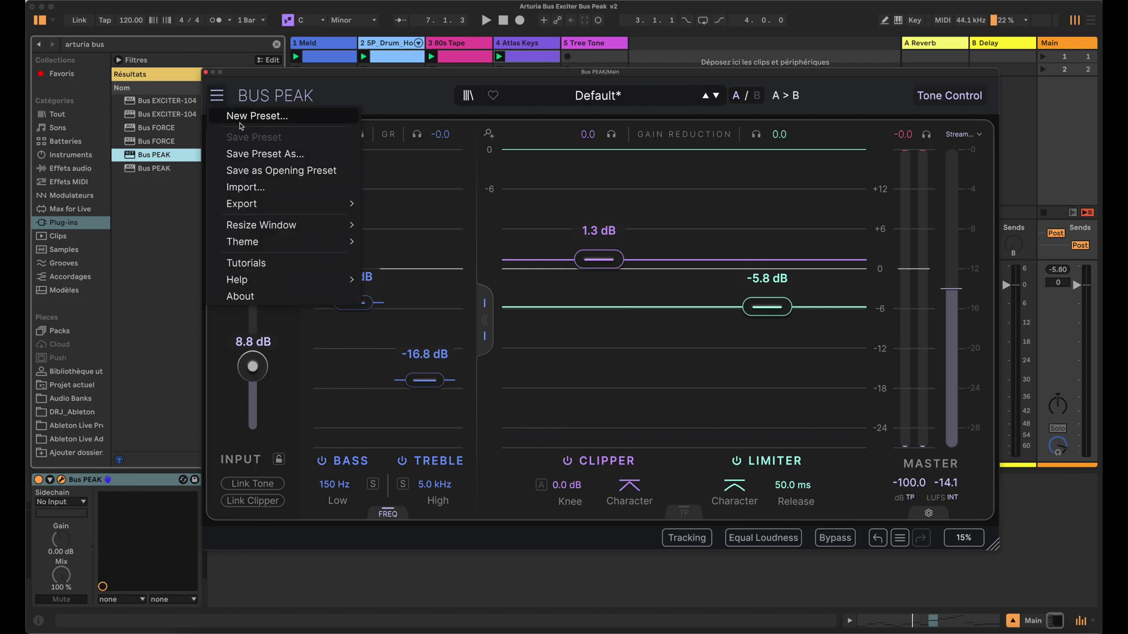
mouse_move(298, 249)
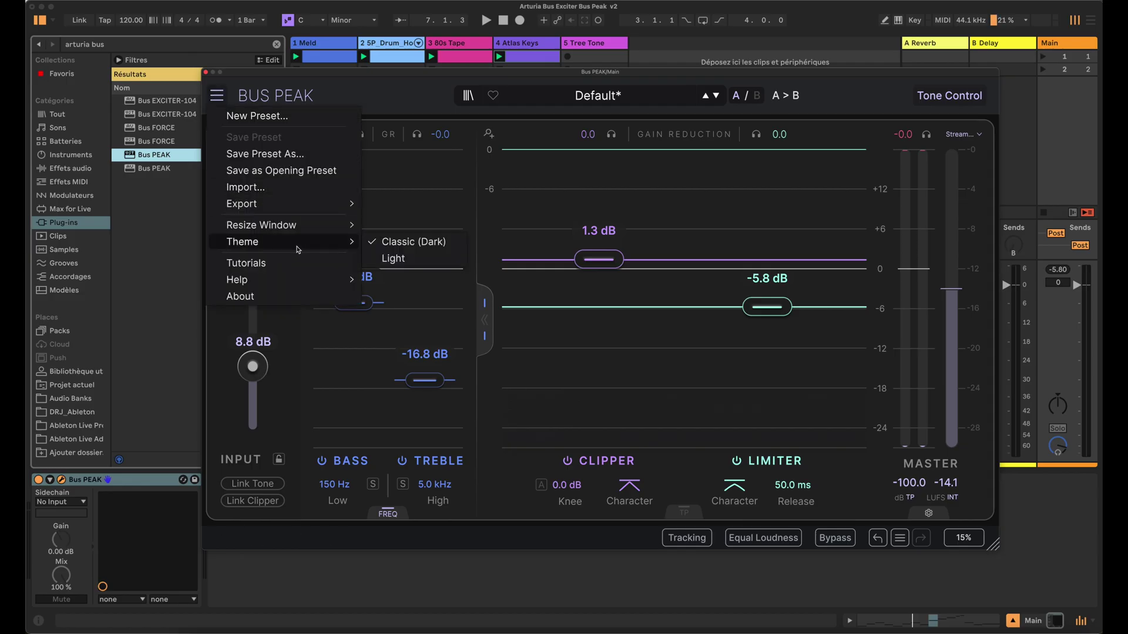
click(393, 259)
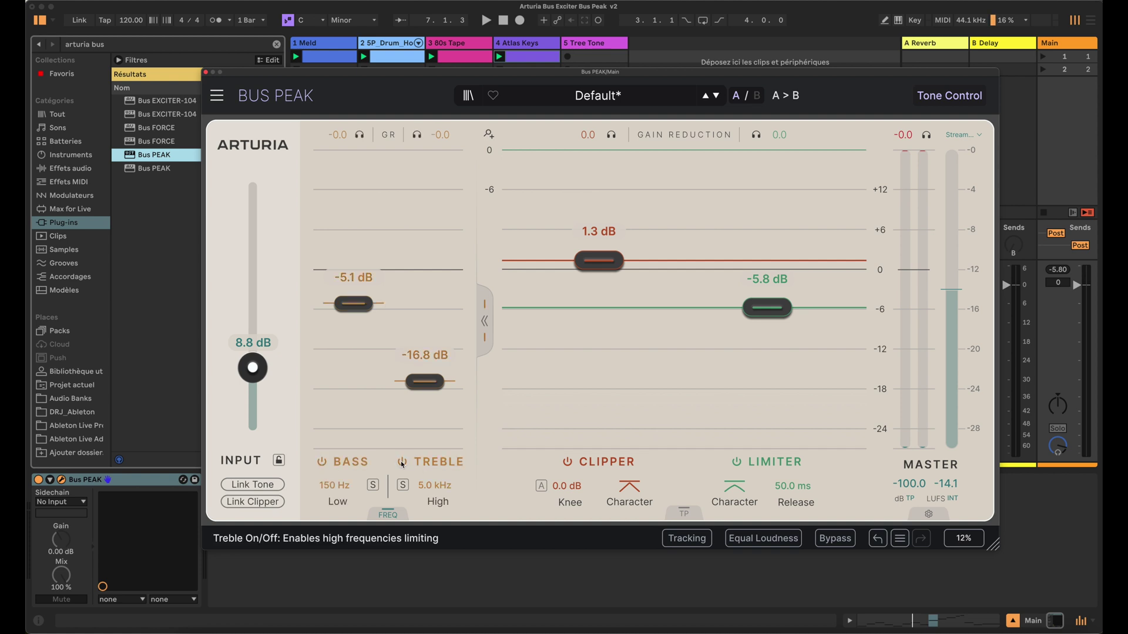
Step: Switch the Bus PEAK interface theme back to Classic (Dark)
click(216, 96)
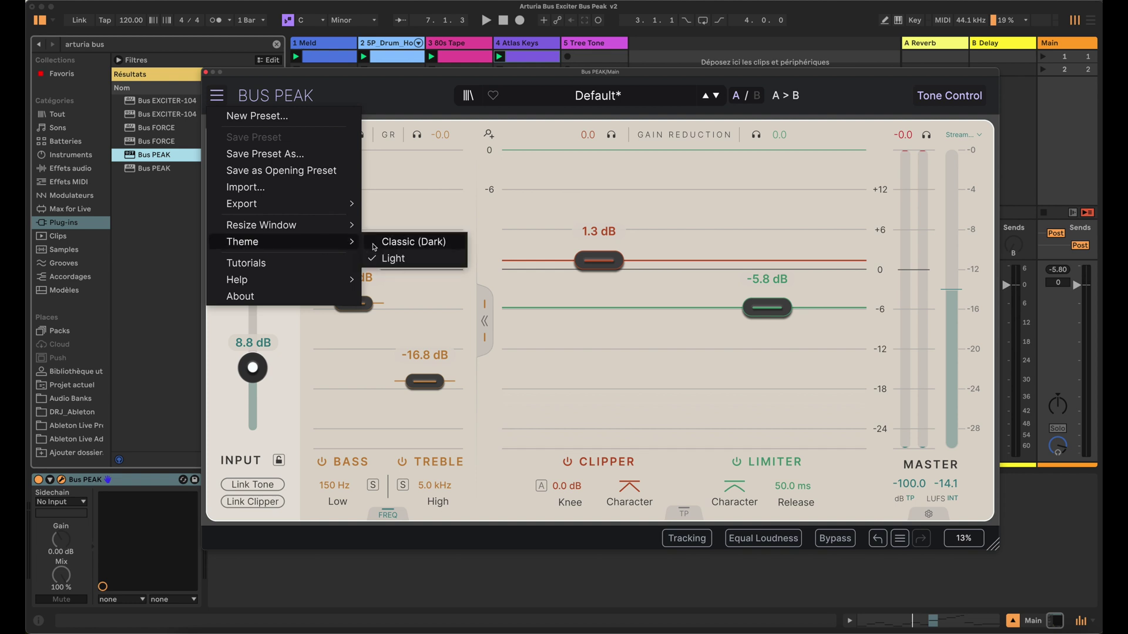
click(383, 247)
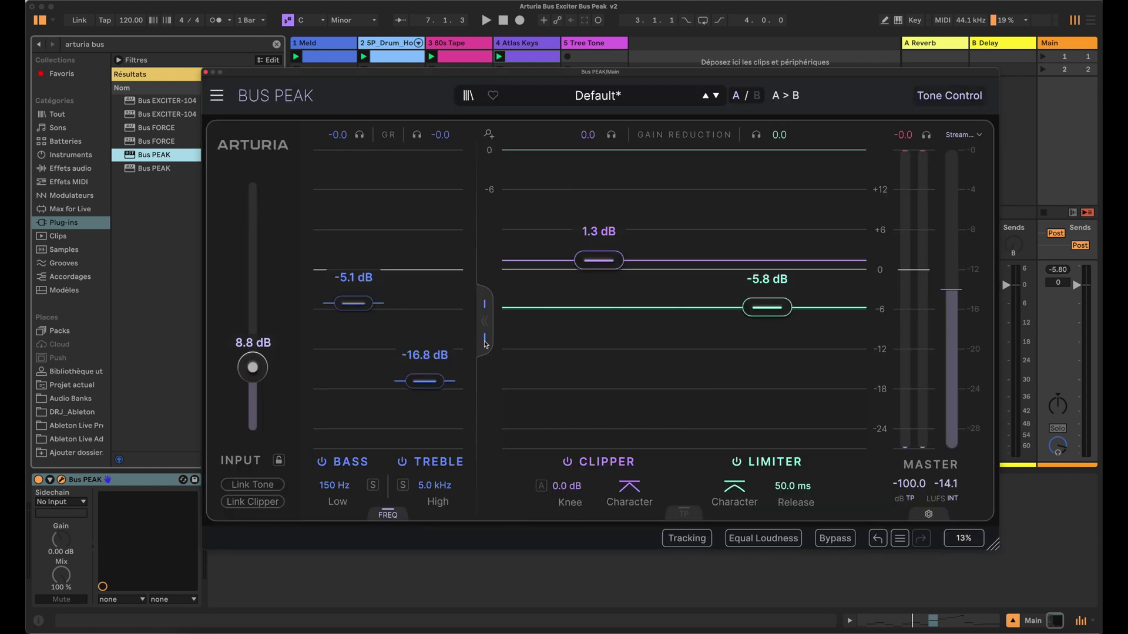
Step: Hide the Bass and Treble tone controls, start playback and show the tone controls again
click(484, 322)
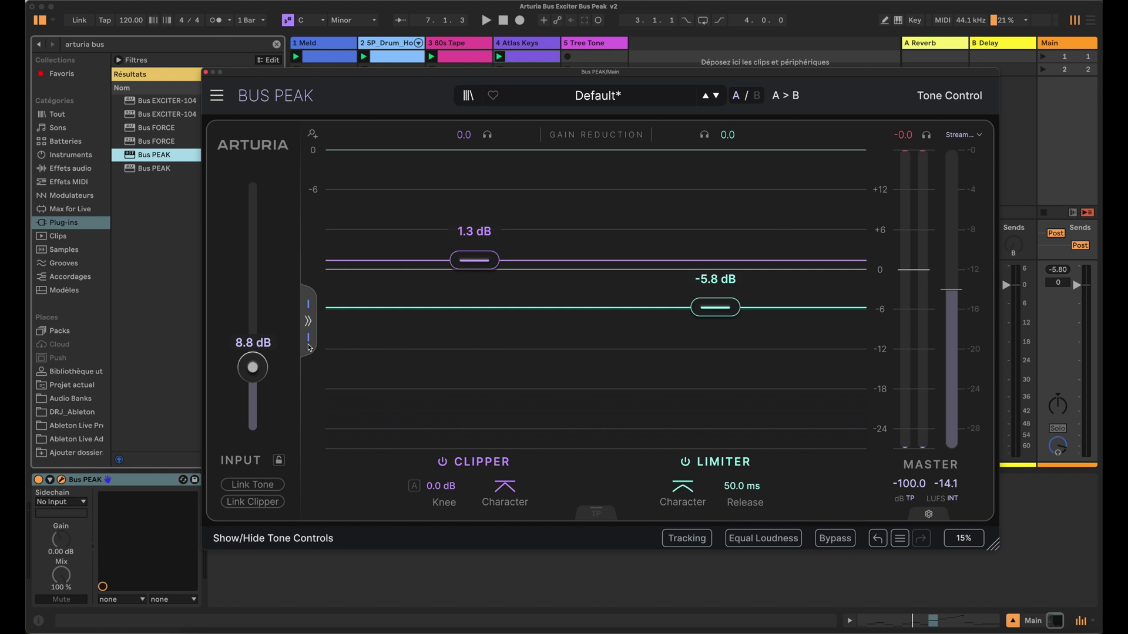
key(space)
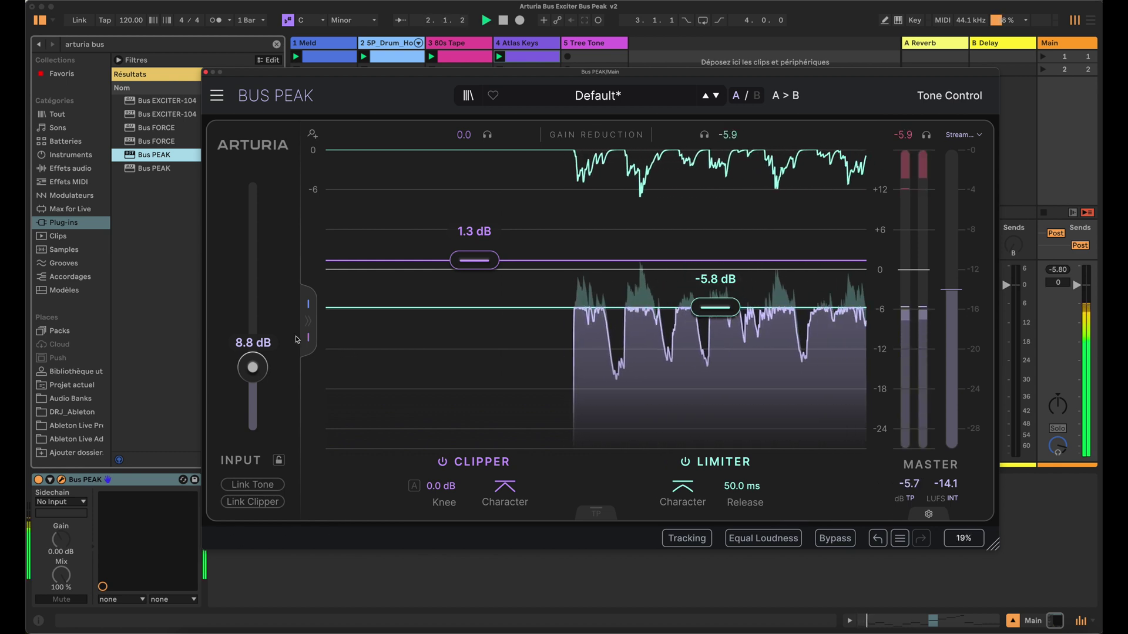
click(308, 320)
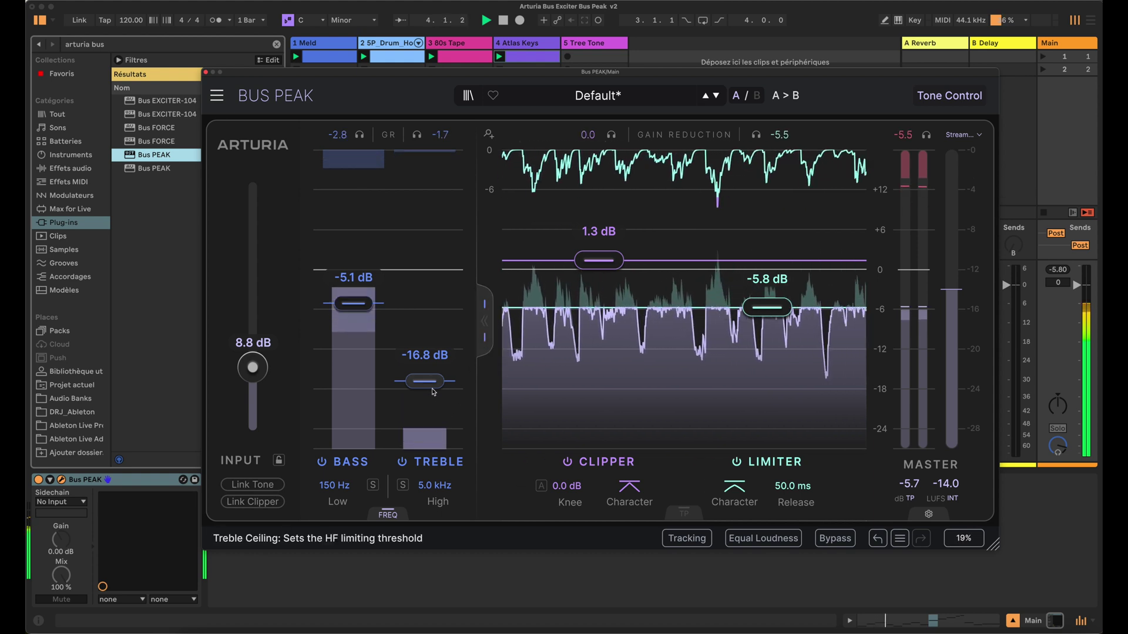
Step: Lower the Treble threshold to -17.6 dB and the Bass threshold to about -7.1 dB during playback
mouse_move(424, 381)
mouse_down()
mouse_move(424, 309)
mouse_move(424, 423)
mouse_move(424, 387)
mouse_up()
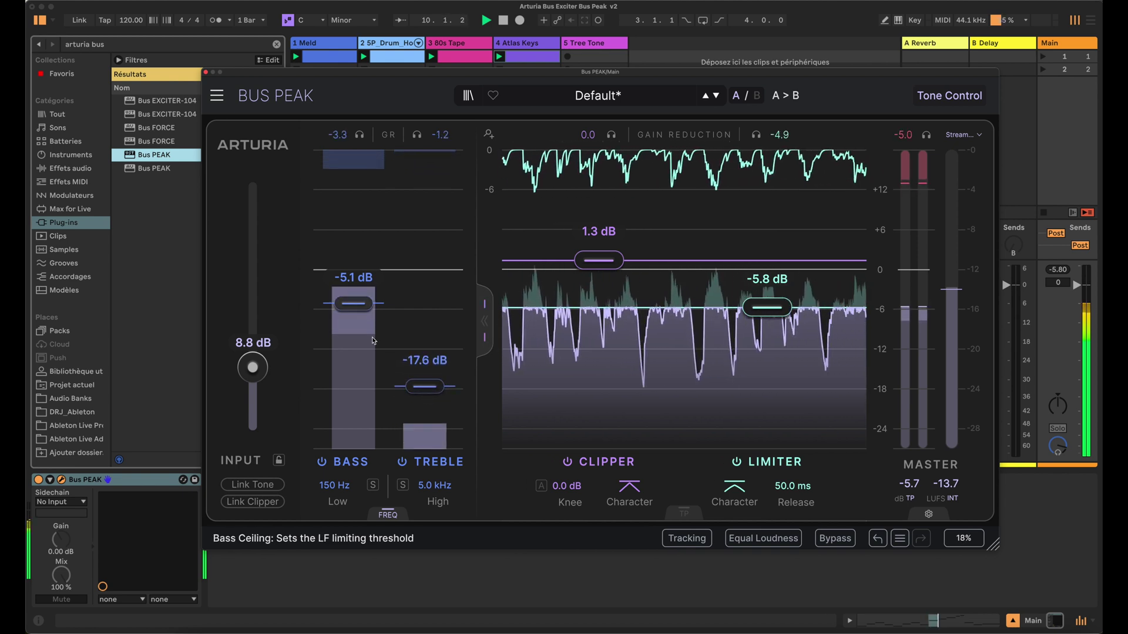
mouse_move(353, 303)
mouse_down()
mouse_move(353, 265)
mouse_move(353, 314)
mouse_up()
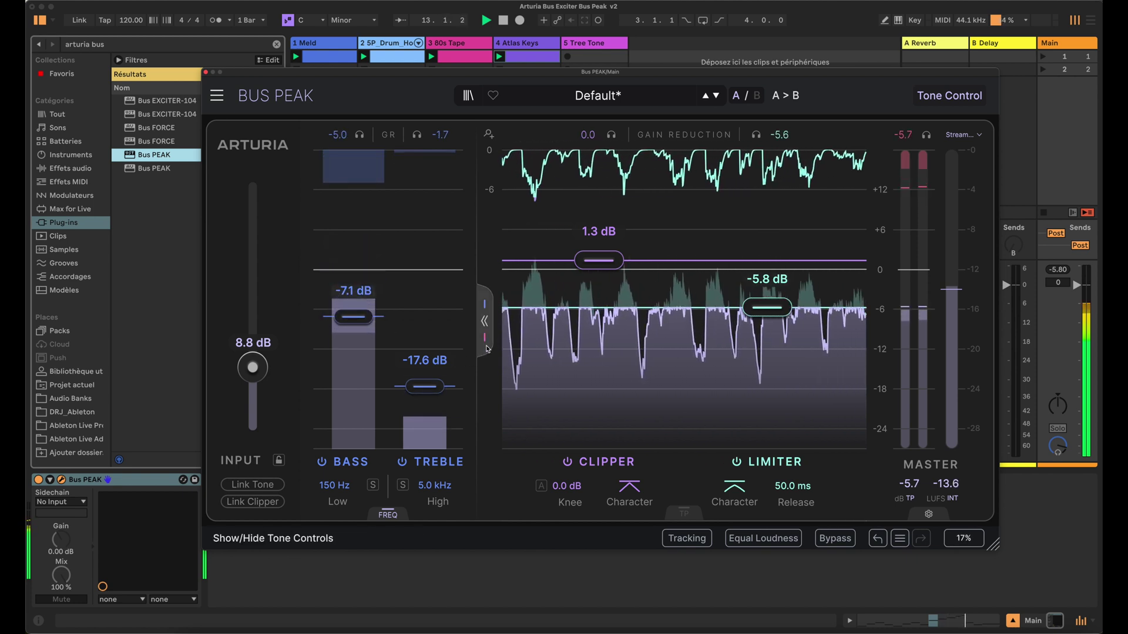
mouse_move(353, 317)
mouse_down()
mouse_move(353, 329)
mouse_move(353, 314)
mouse_move(360, 320)
mouse_up()
key(space)
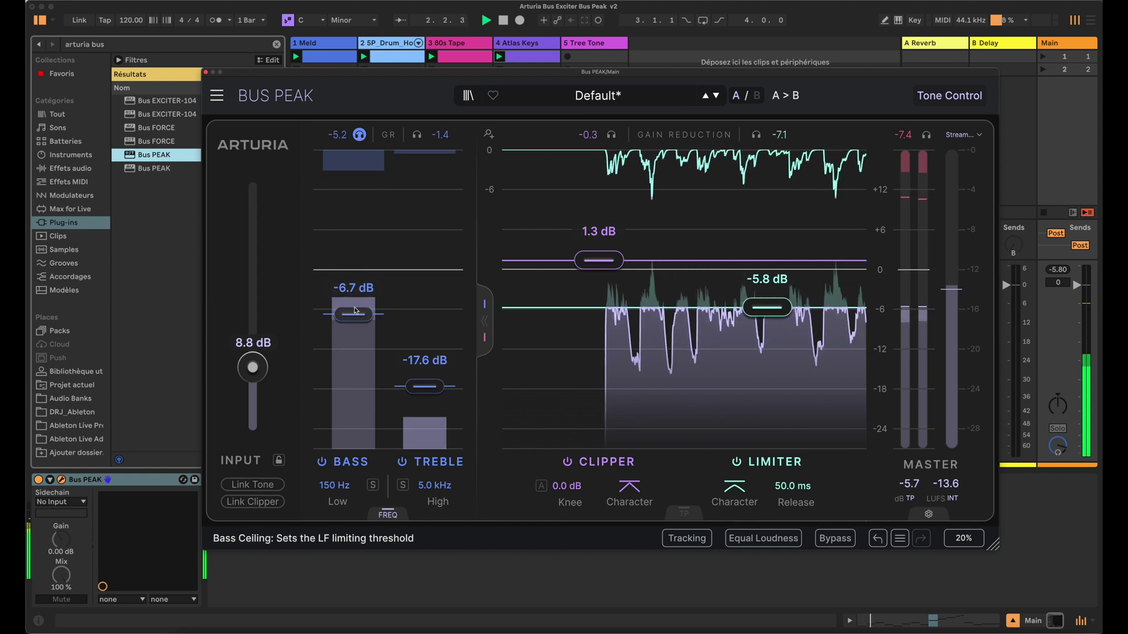
Step: While listening to the Bass band alone, sweep its threshold up to 0.8 dB and down to -6.5 dB, ending with band listening off
drag(354, 314, 354, 262)
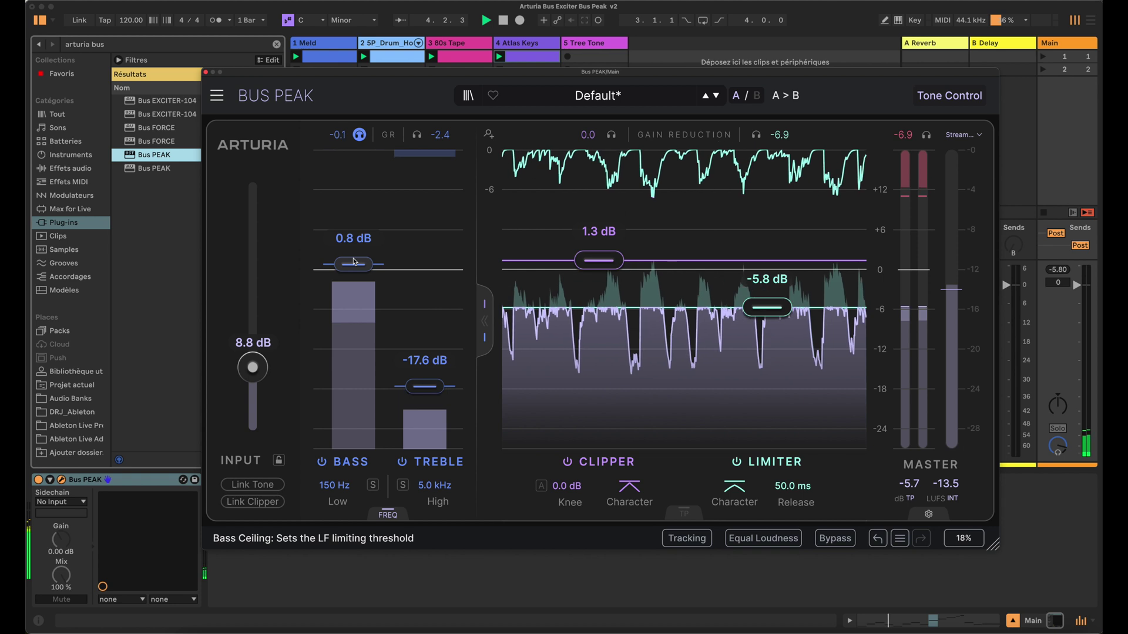
drag(354, 262, 353, 312)
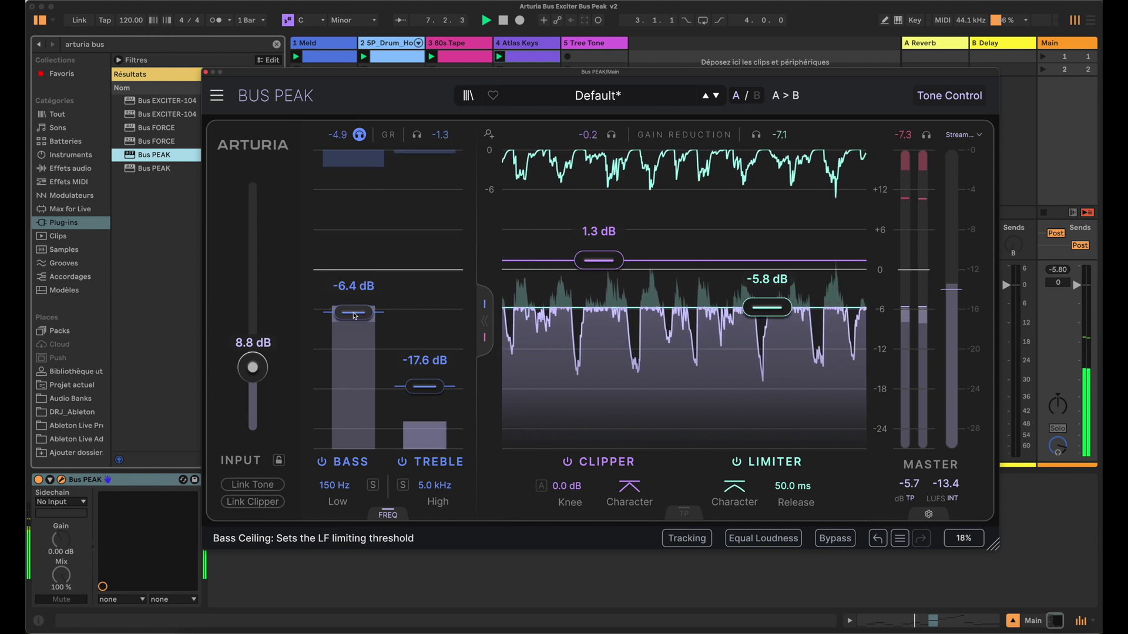
mouse_move(353, 312)
mouse_down()
mouse_move(354, 356)
mouse_move(355, 313)
mouse_up()
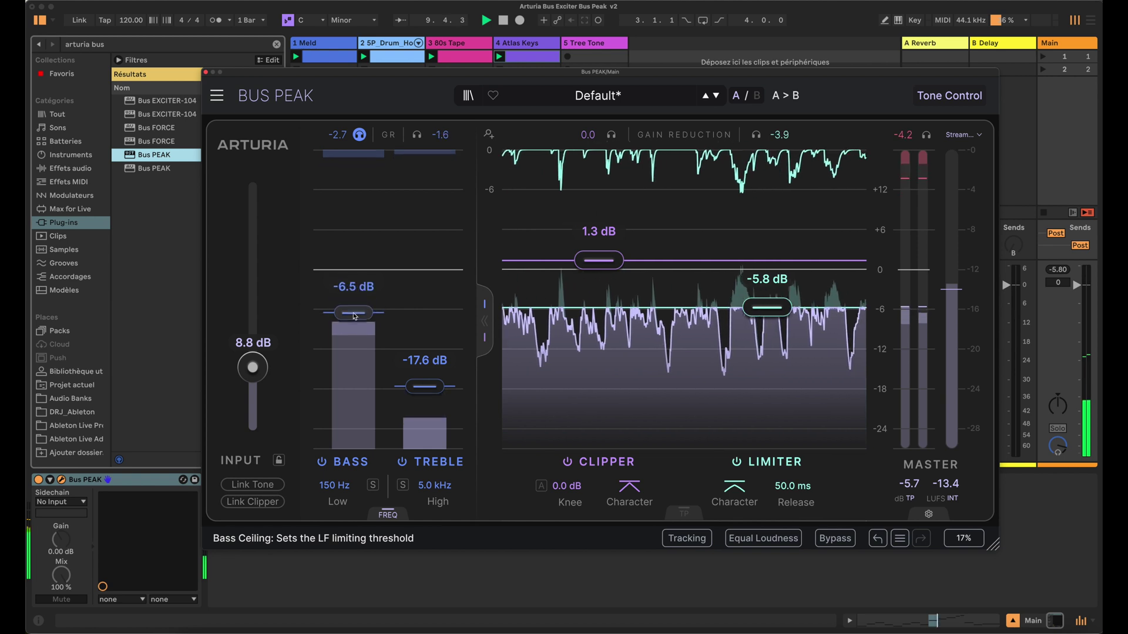
click(360, 135)
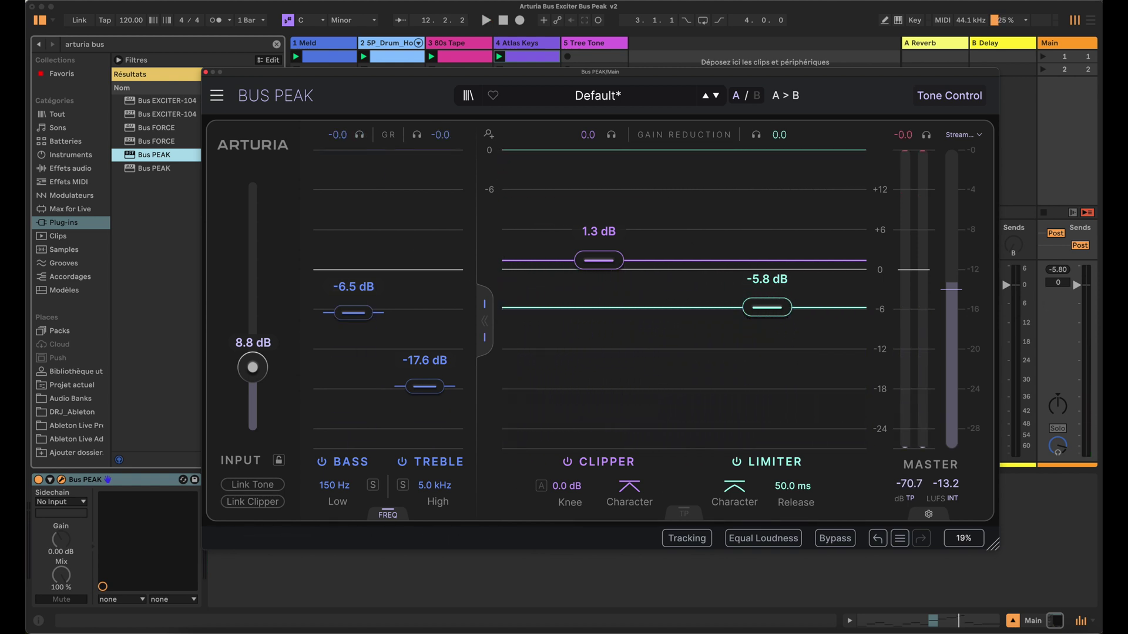
Step: Show the tone gain settings, audition a lower gain on the soloed Bass band, reset it to 0.0 dB and return to the frequency settings
click(404, 463)
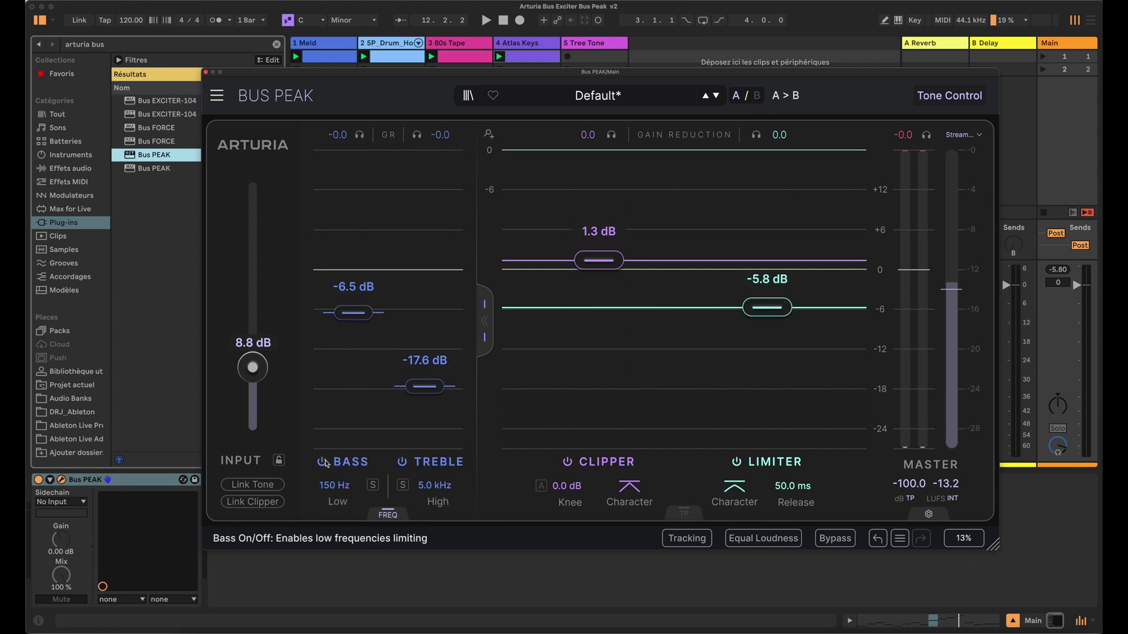
click(387, 515)
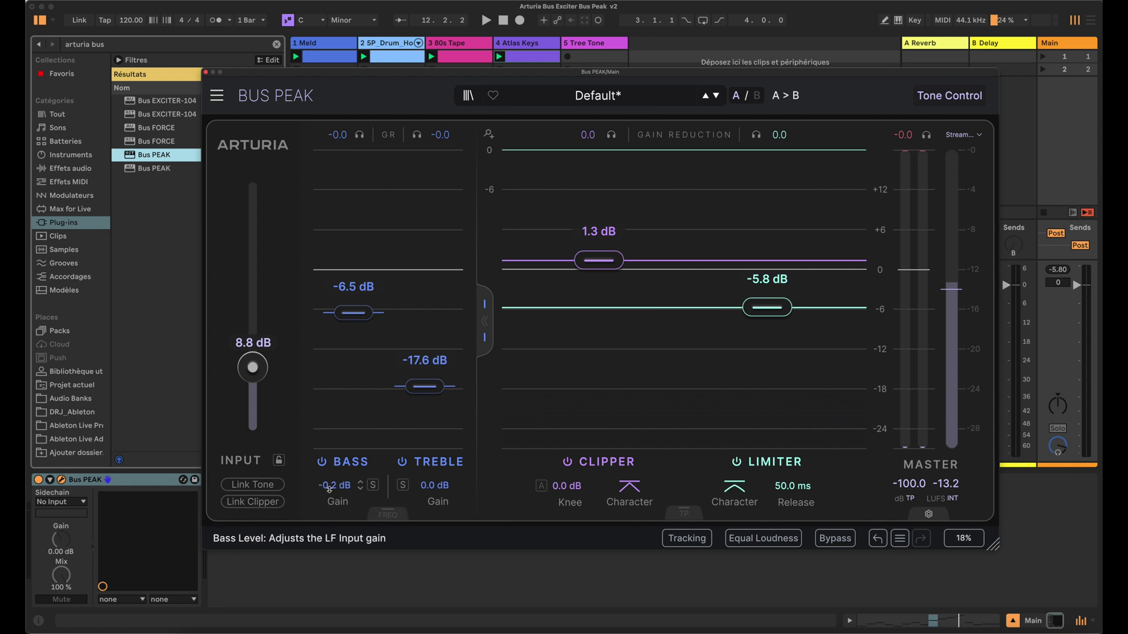
click(372, 485)
mouse_move(336, 486)
mouse_down()
mouse_move(336, 446)
mouse_move(327, 486)
mouse_up()
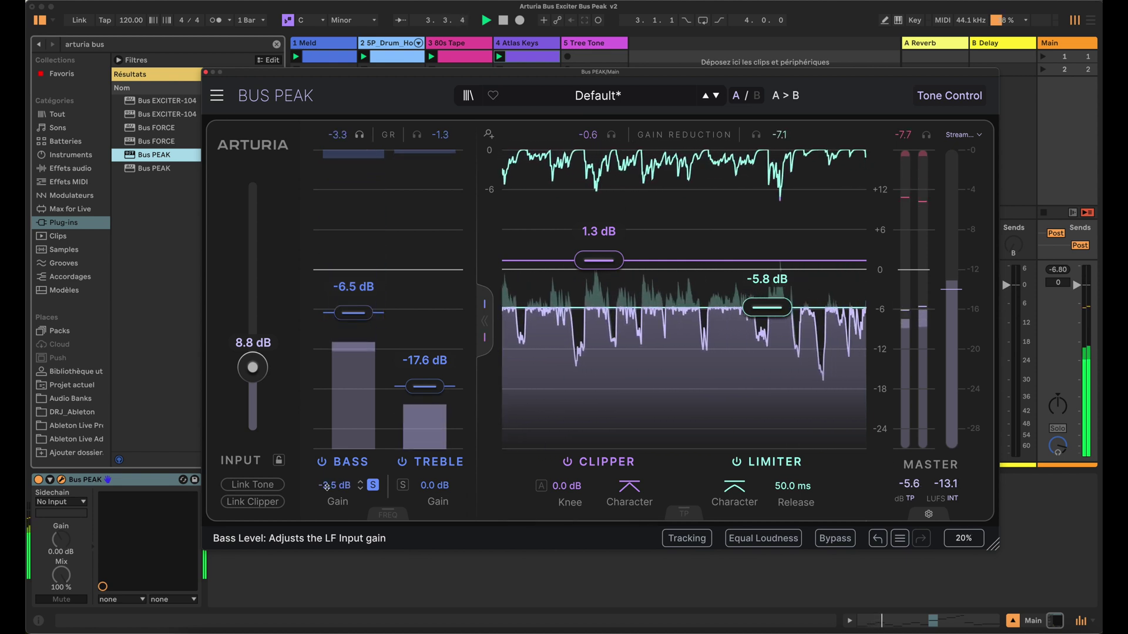
click(373, 485)
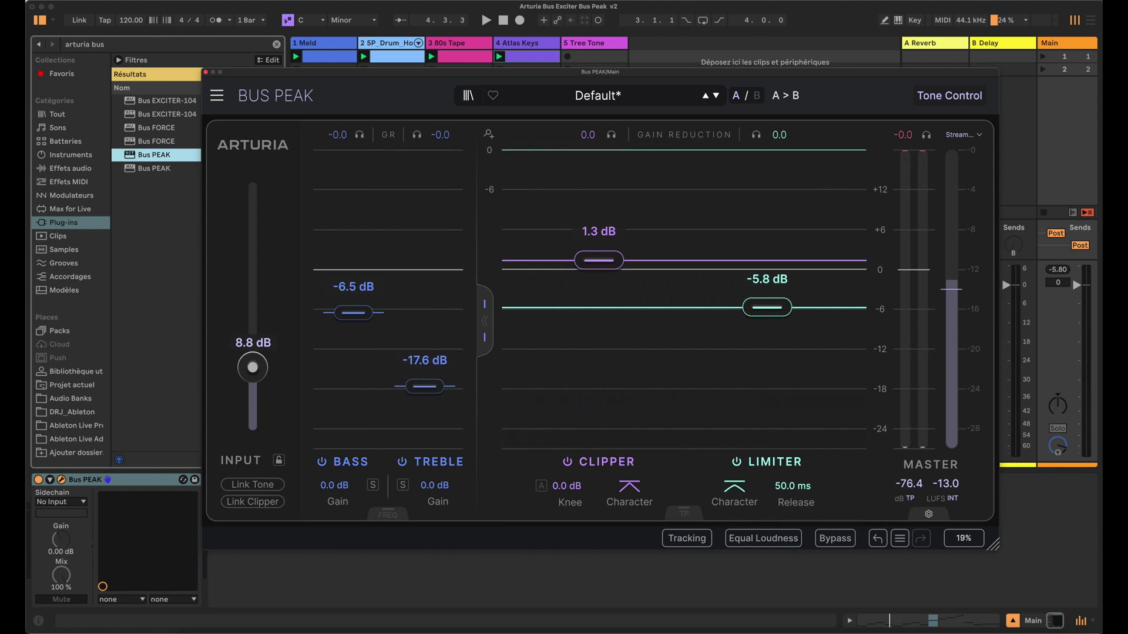
click(390, 515)
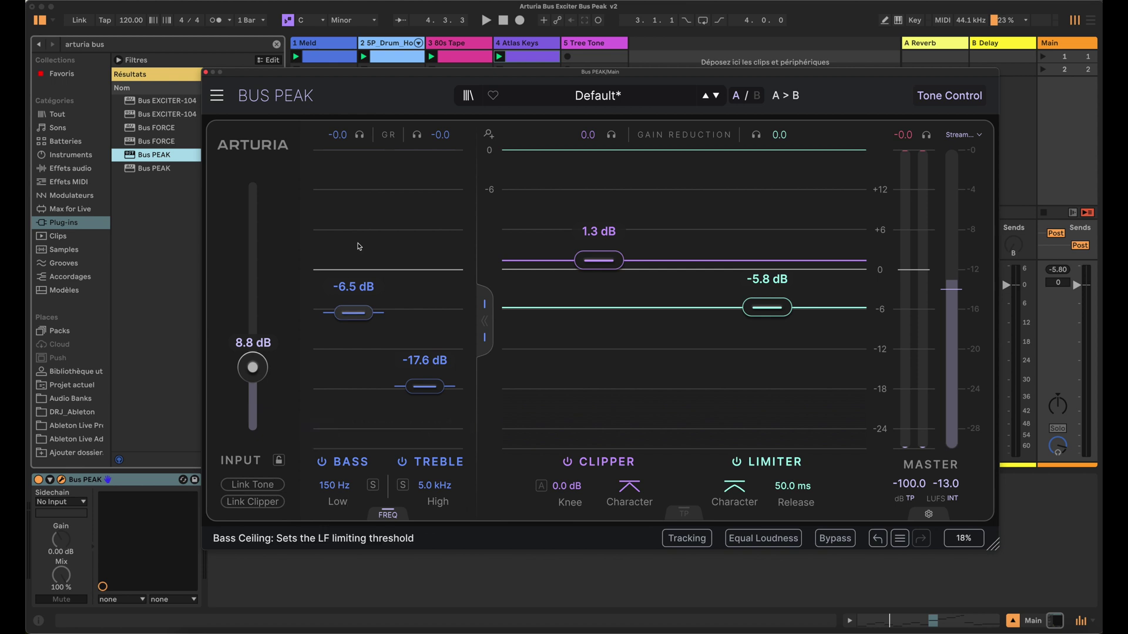
Step: Raise the Bass threshold to -5.2 dB during playback
key(space)
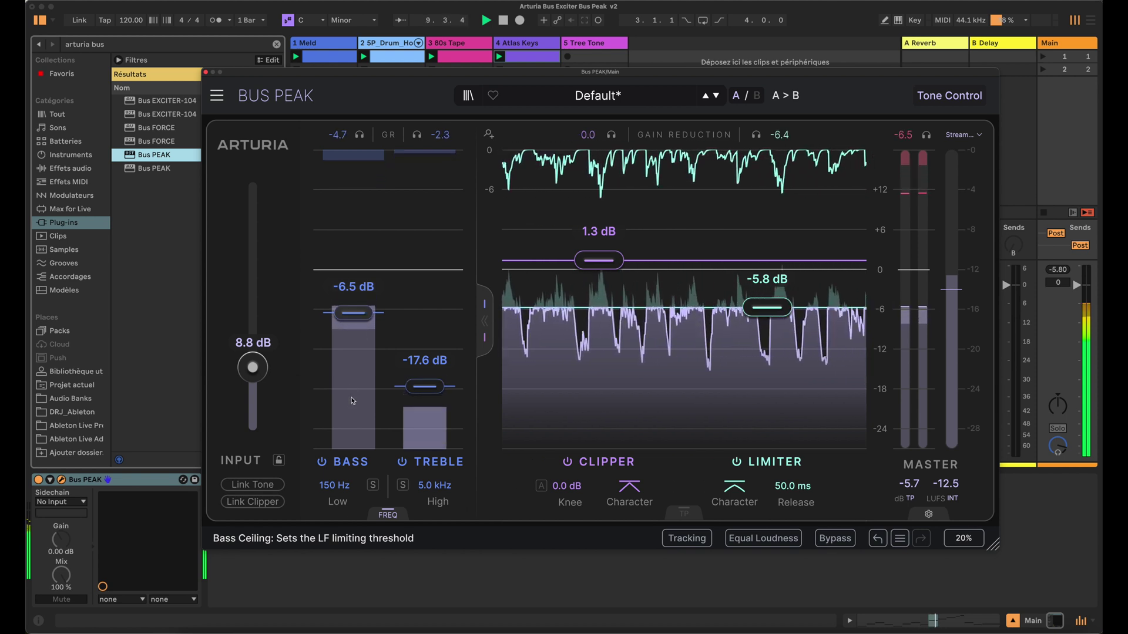
mouse_move(353, 326)
mouse_down()
mouse_move(354, 412)
mouse_move(353, 276)
mouse_move(354, 306)
mouse_up()
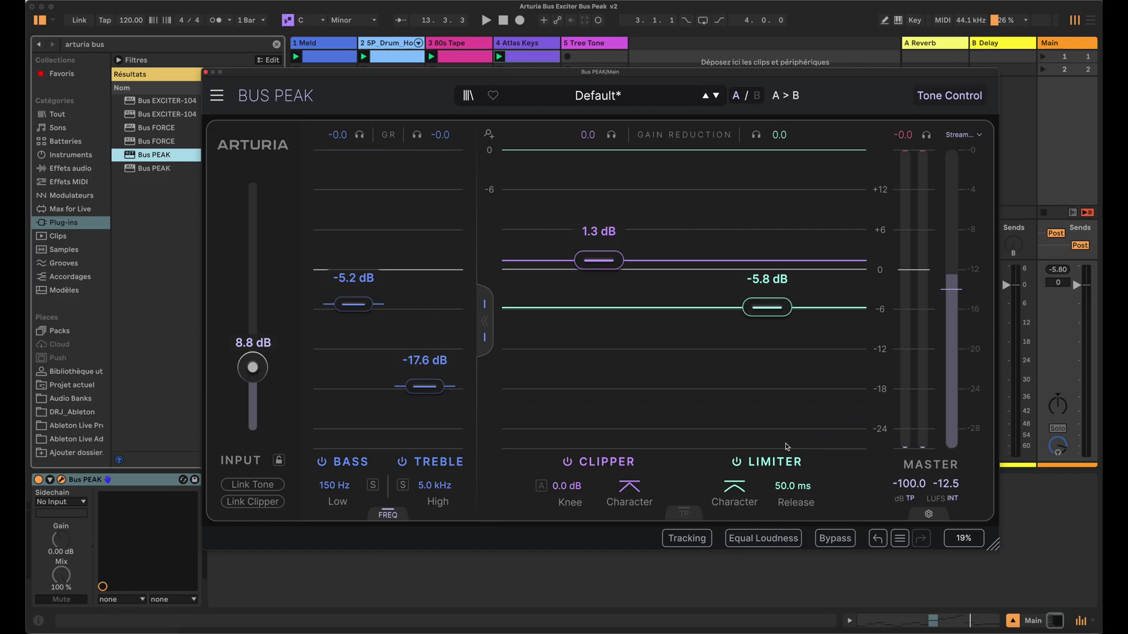
Step: Disable the Limiter, keep the Clipper active and lower the Clipper threshold to -1.6 dB during playback
click(737, 463)
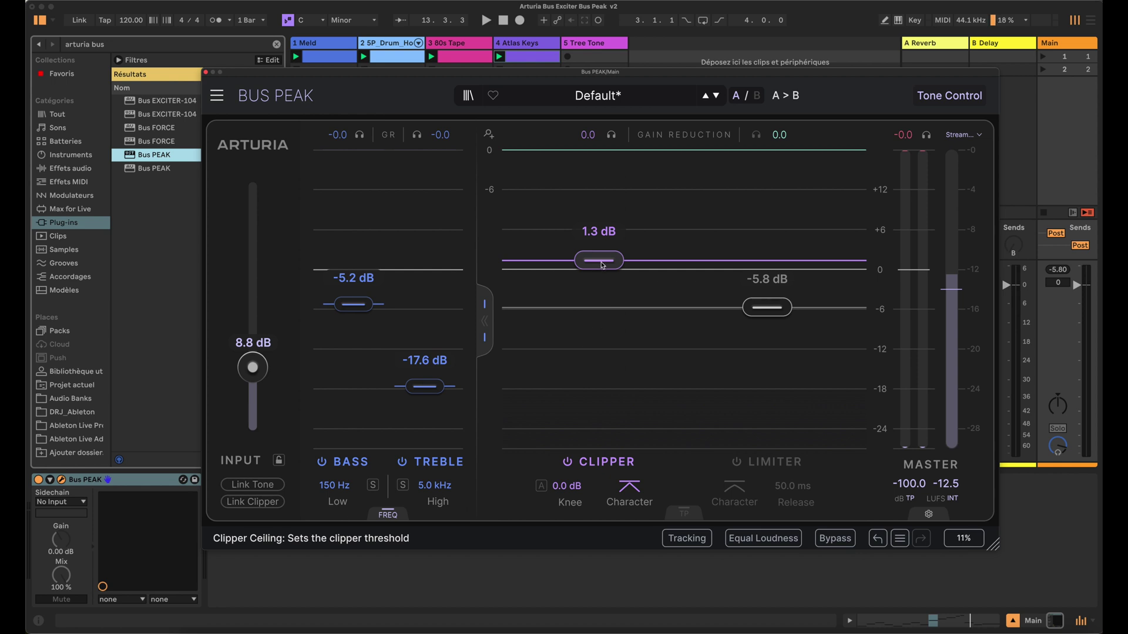
click(567, 462)
click(567, 462)
key(space)
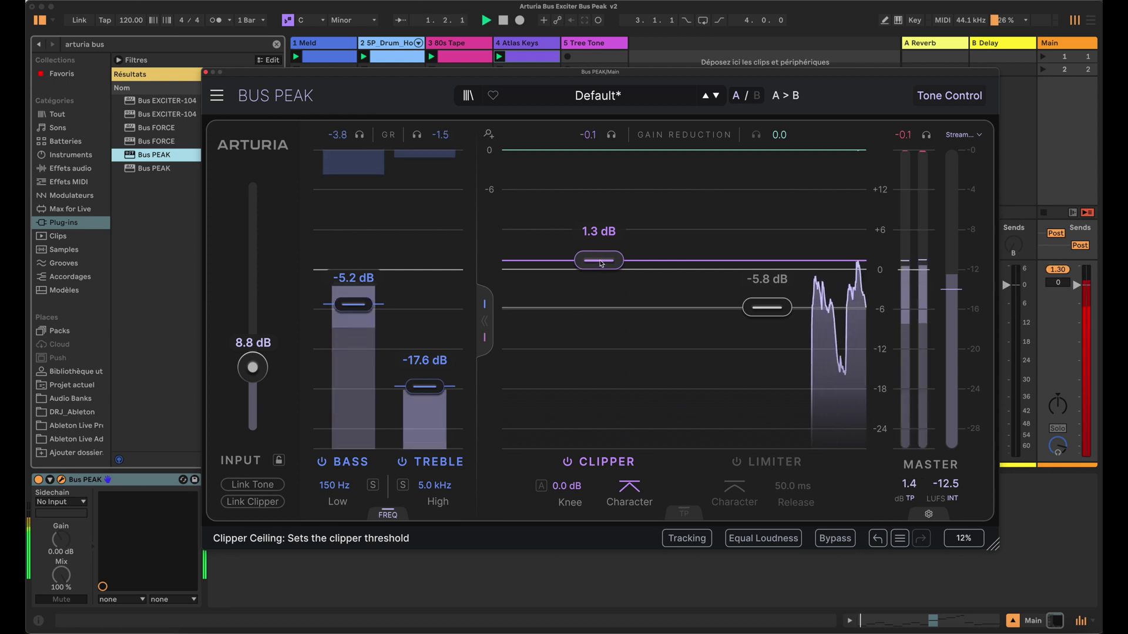
mouse_move(601, 262)
mouse_down()
mouse_move(602, 305)
mouse_move(602, 249)
mouse_move(600, 280)
mouse_up()
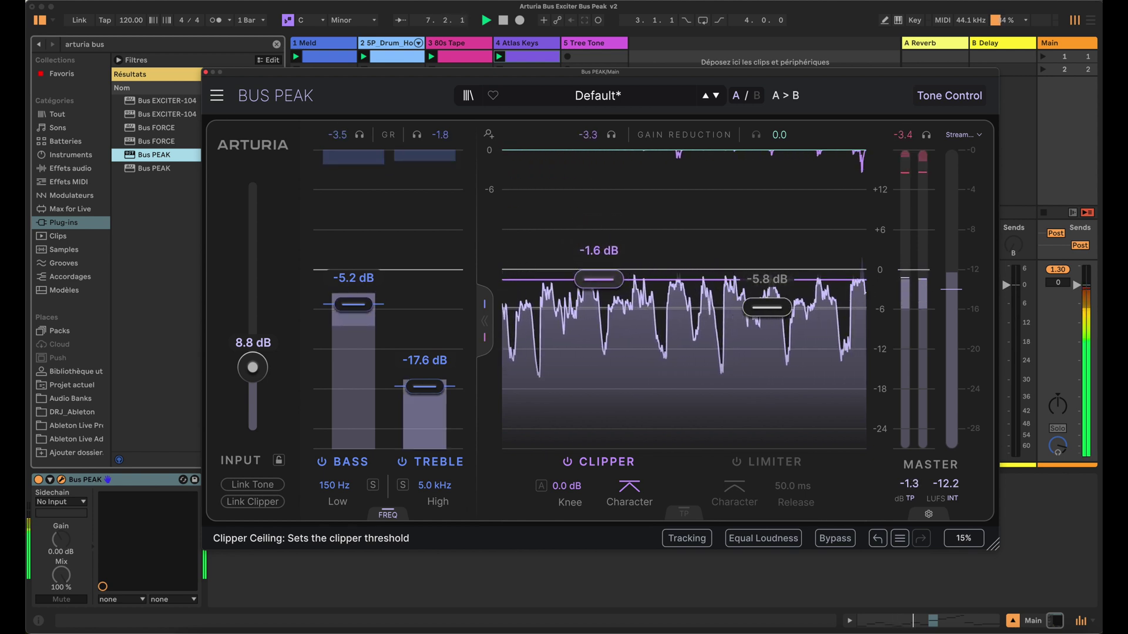
key(space)
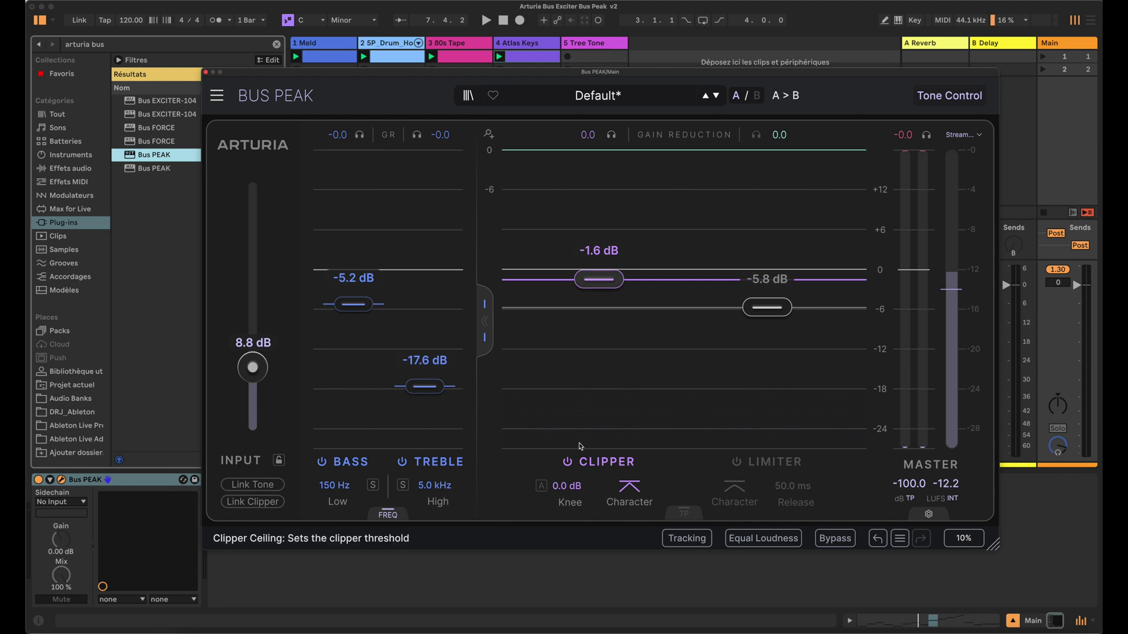
Step: Audition the Clipper knee at Inf dB during playback and return it to 0.0 dB
drag(567, 485, 567, 470)
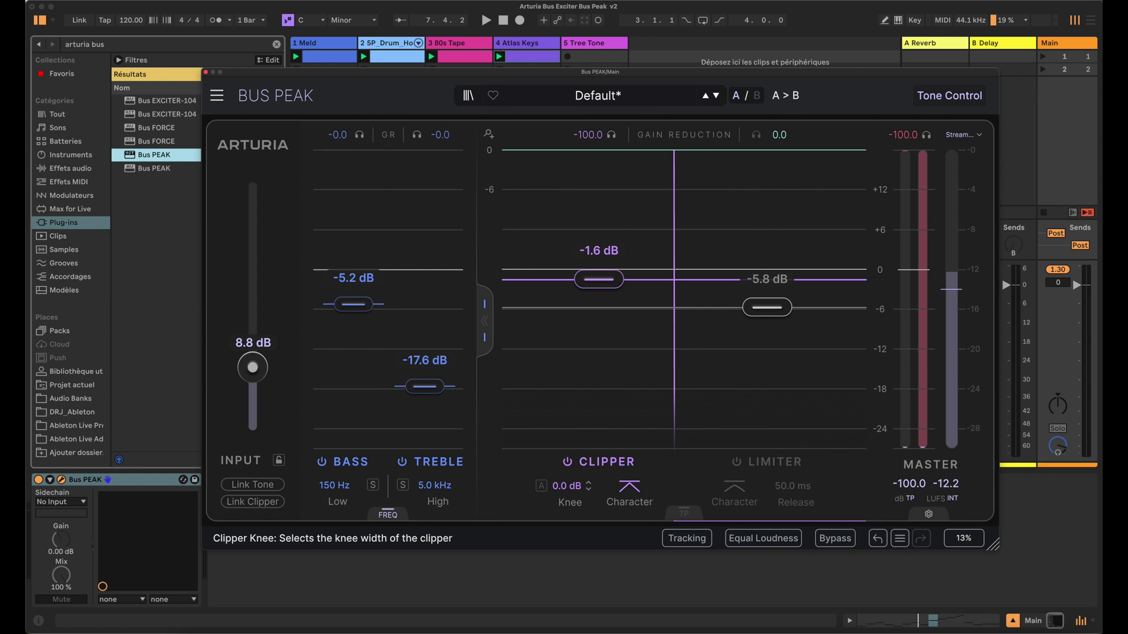
key(space)
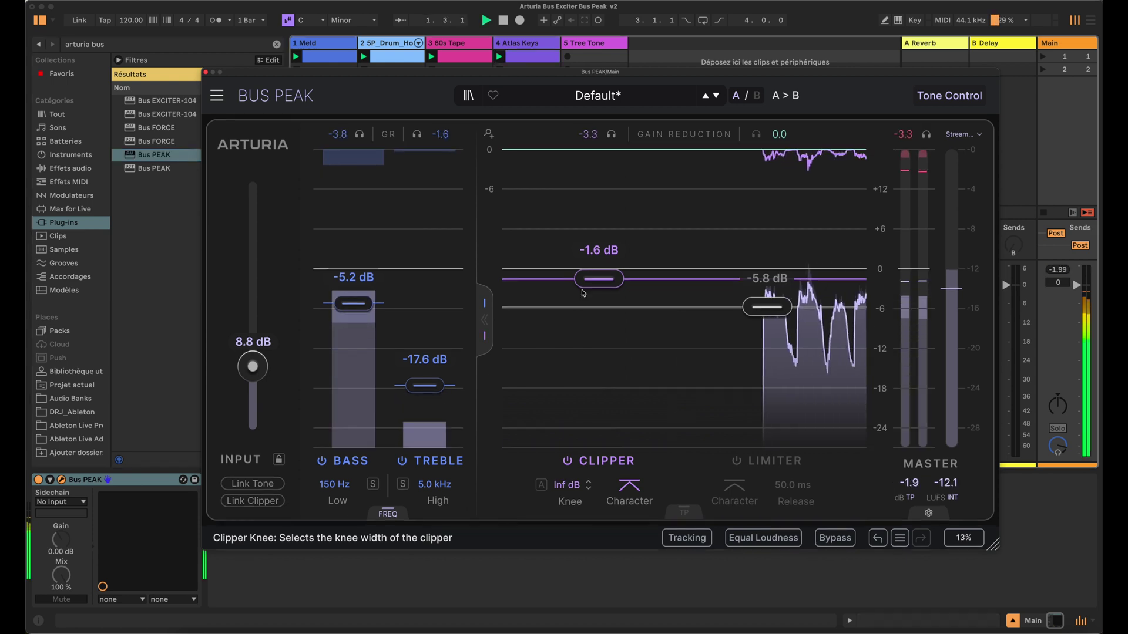
drag(562, 488, 561, 527)
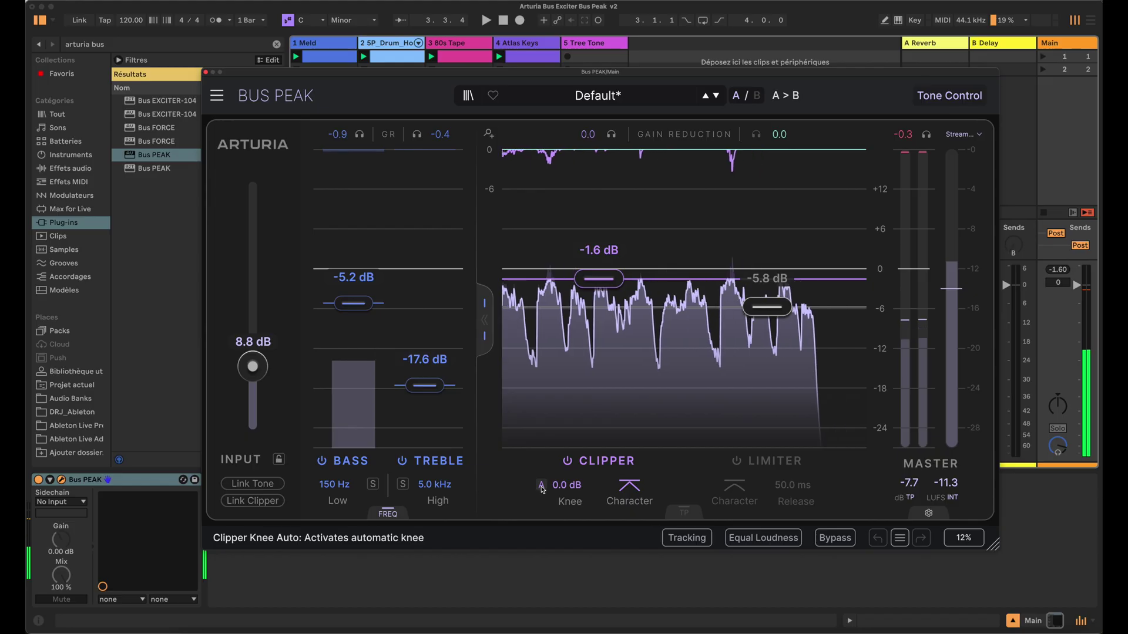
Step: Activate the Clipper's automatic knee and listen to it during playback
click(541, 486)
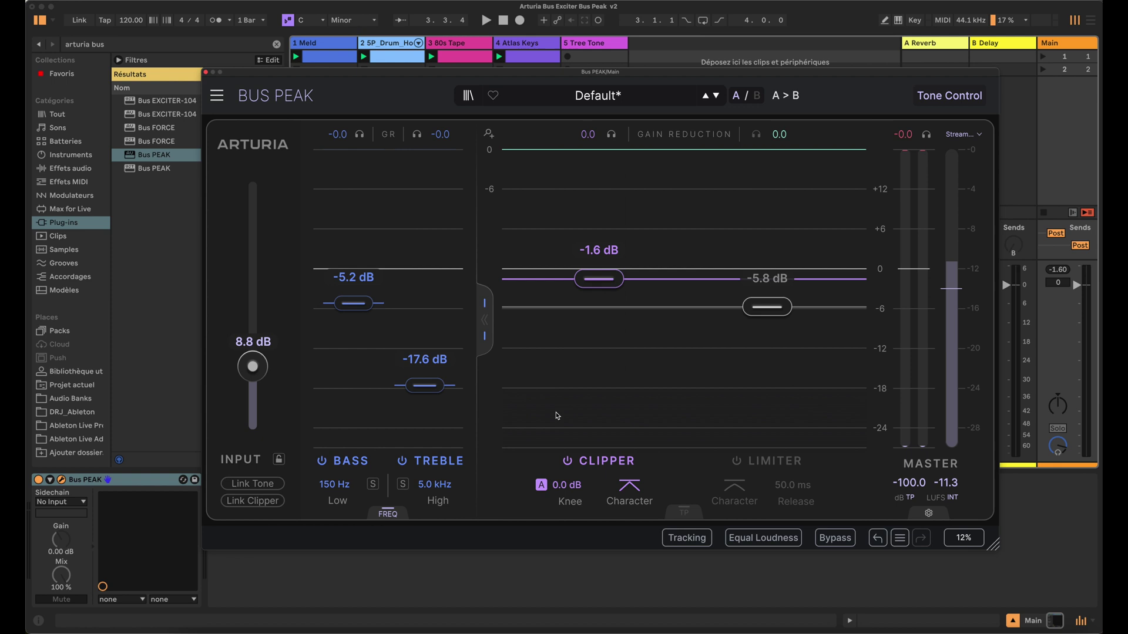
key(space)
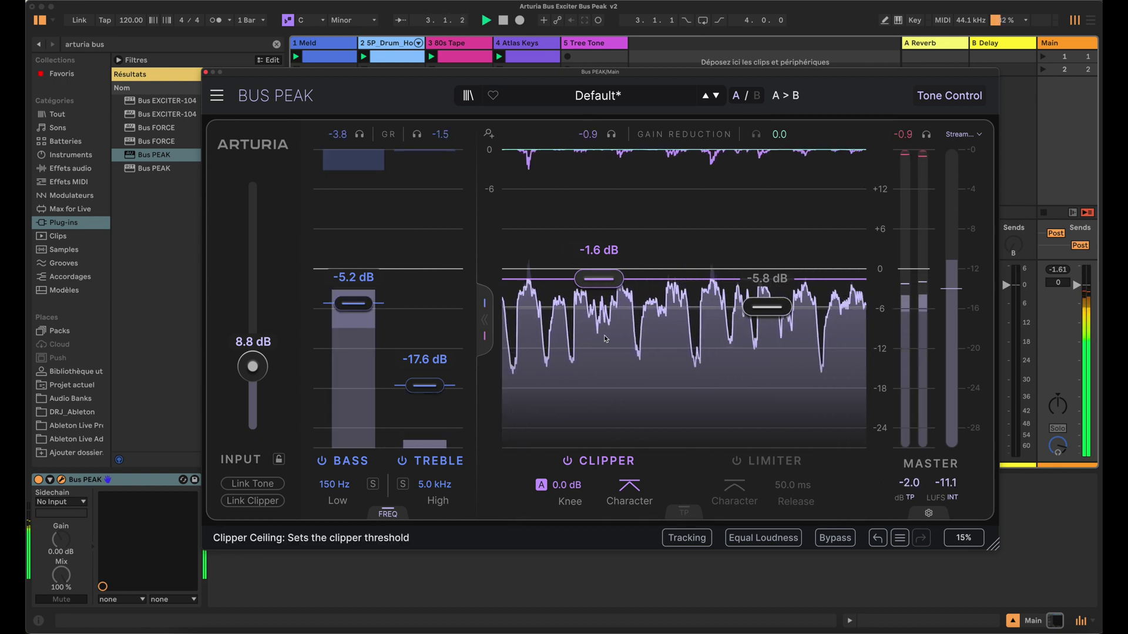
key(space)
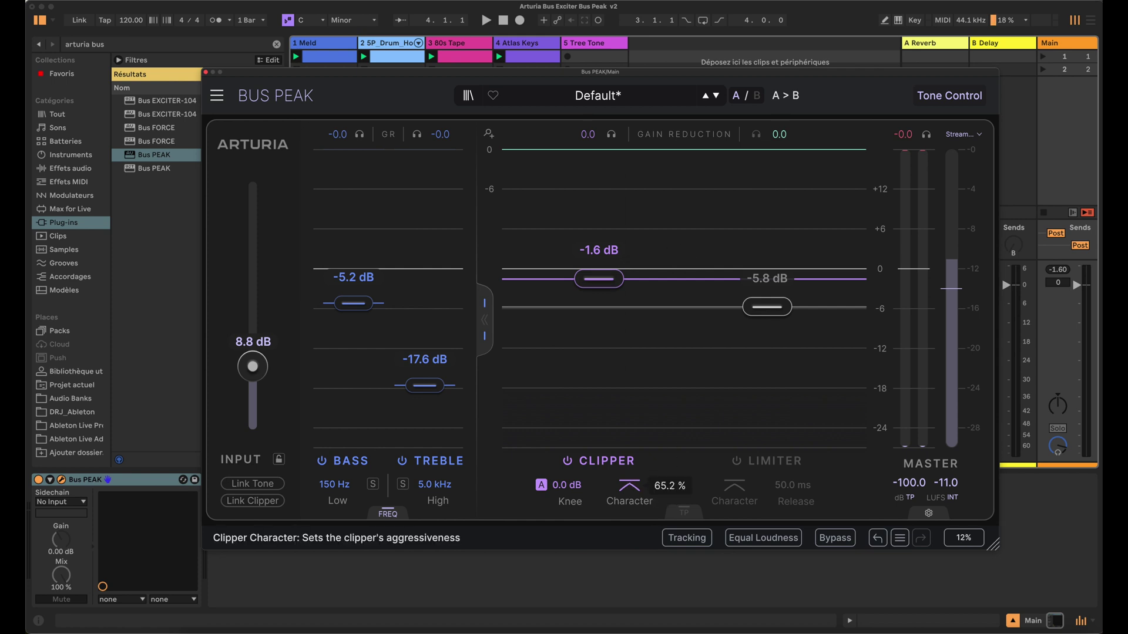
Step: Set the Clipper Character to 100.0 % and lower the Clipper threshold to -2.3 dB during playback
key(space)
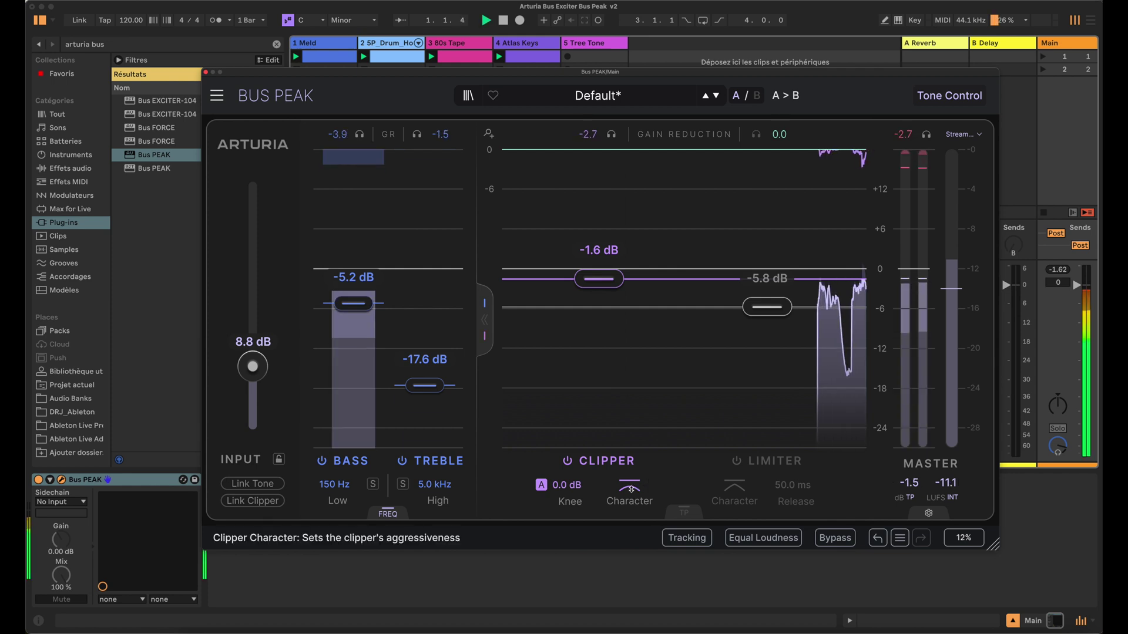
drag(629, 486, 629, 434)
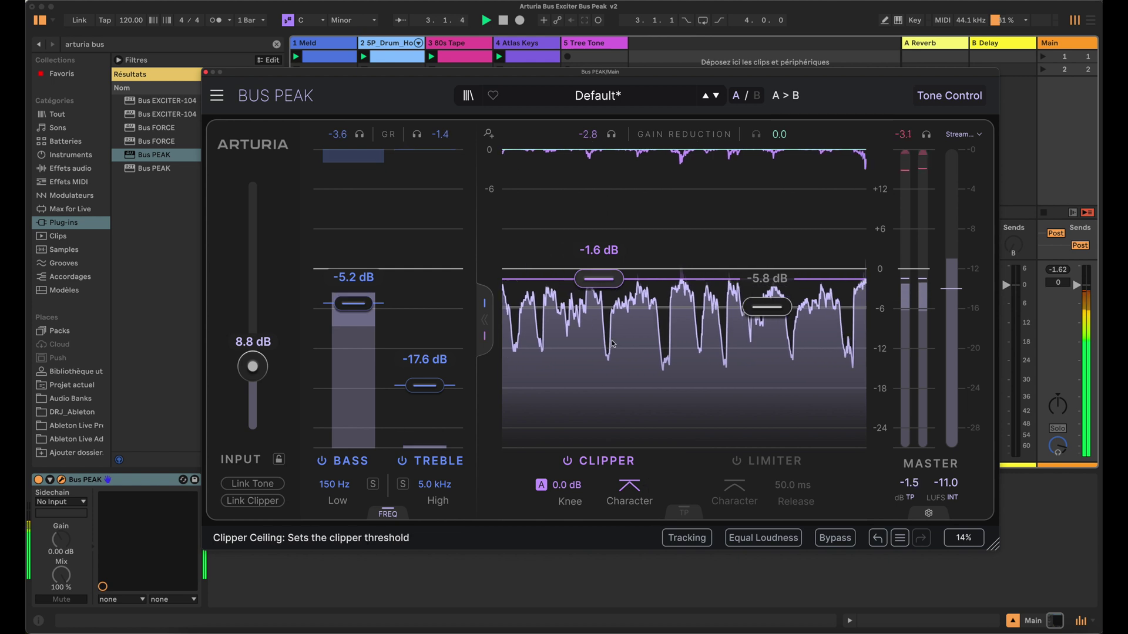
drag(598, 282, 599, 287)
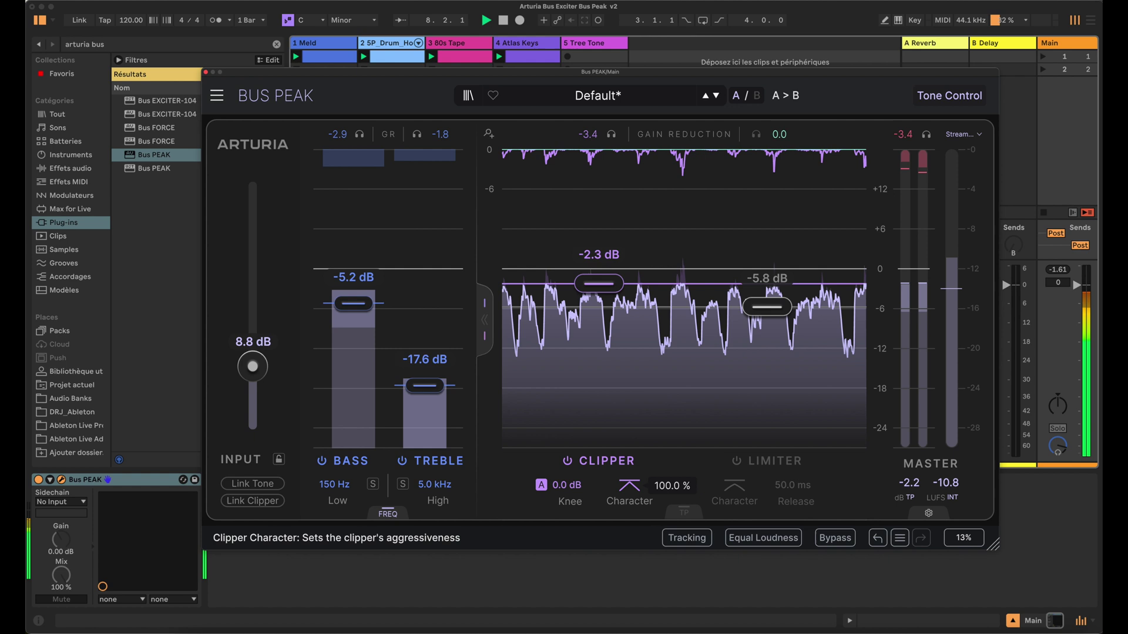
drag(629, 487, 633, 477)
key(space)
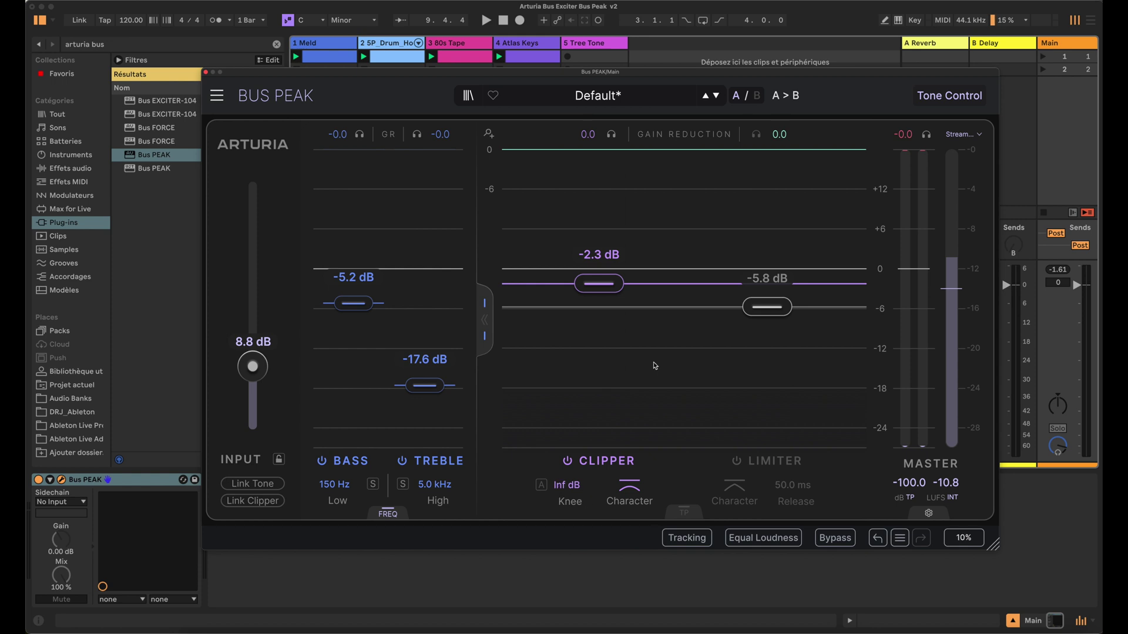
Step: Reset the Clipper knee to 0.0 dB during playback
key(space)
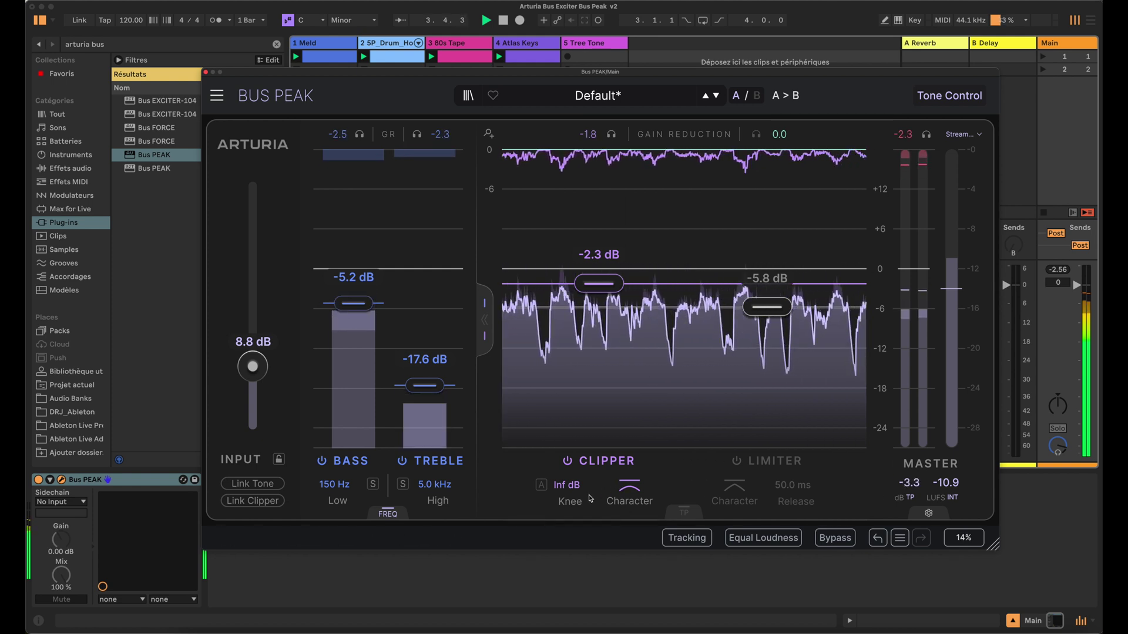
double_click(567, 485)
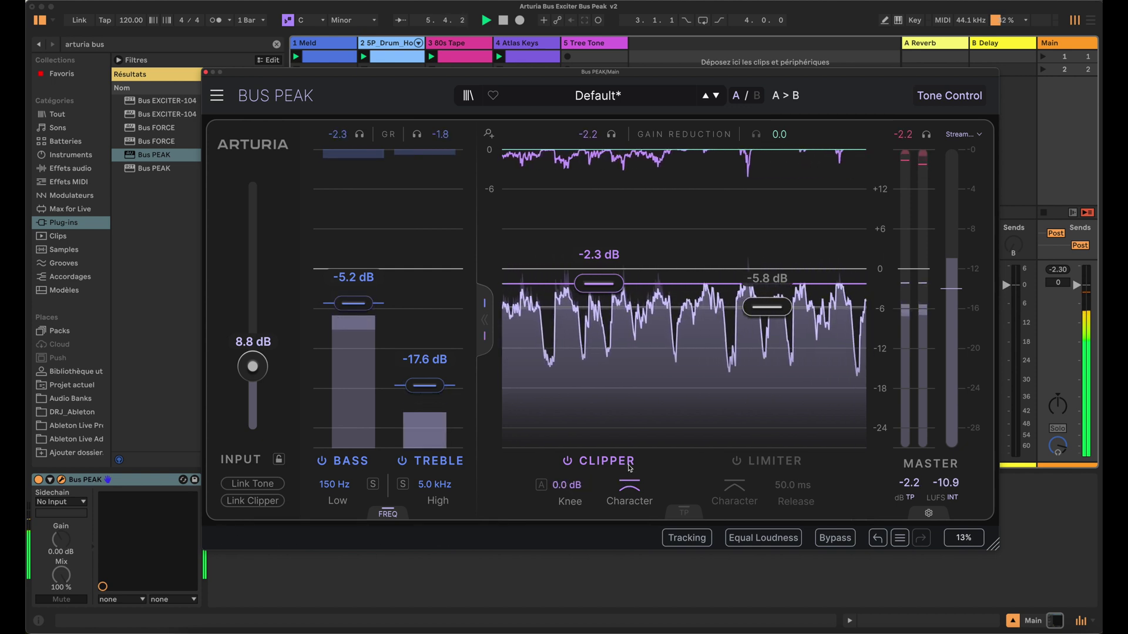
Step: Raise the Clipper Character to its sharpest curve during playback and stop the transport
drag(631, 495, 631, 458)
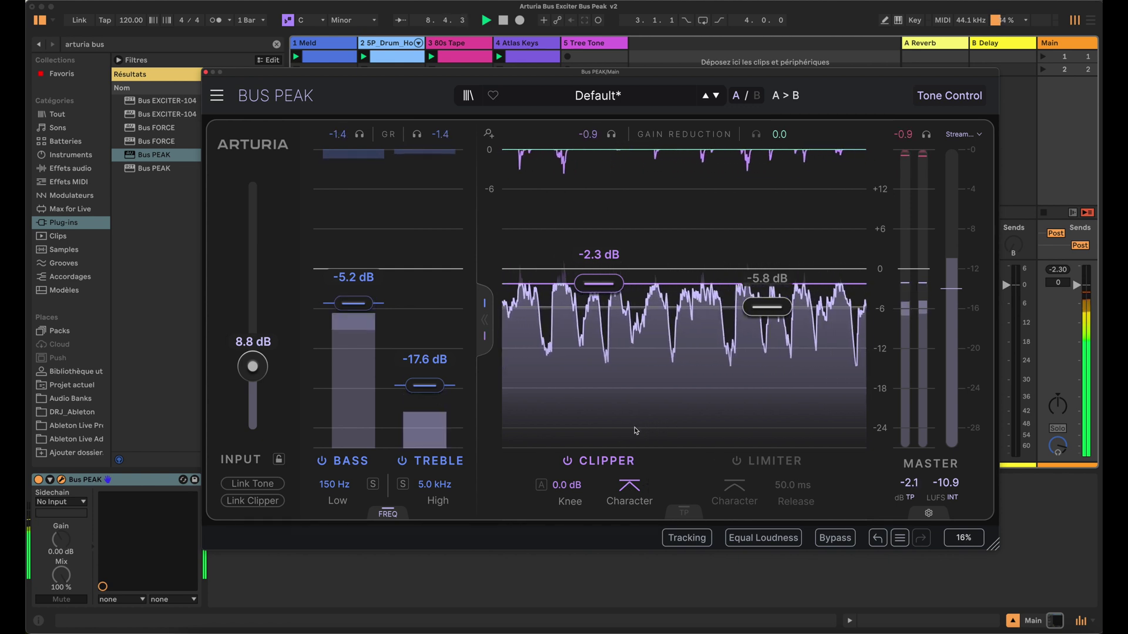
key(space)
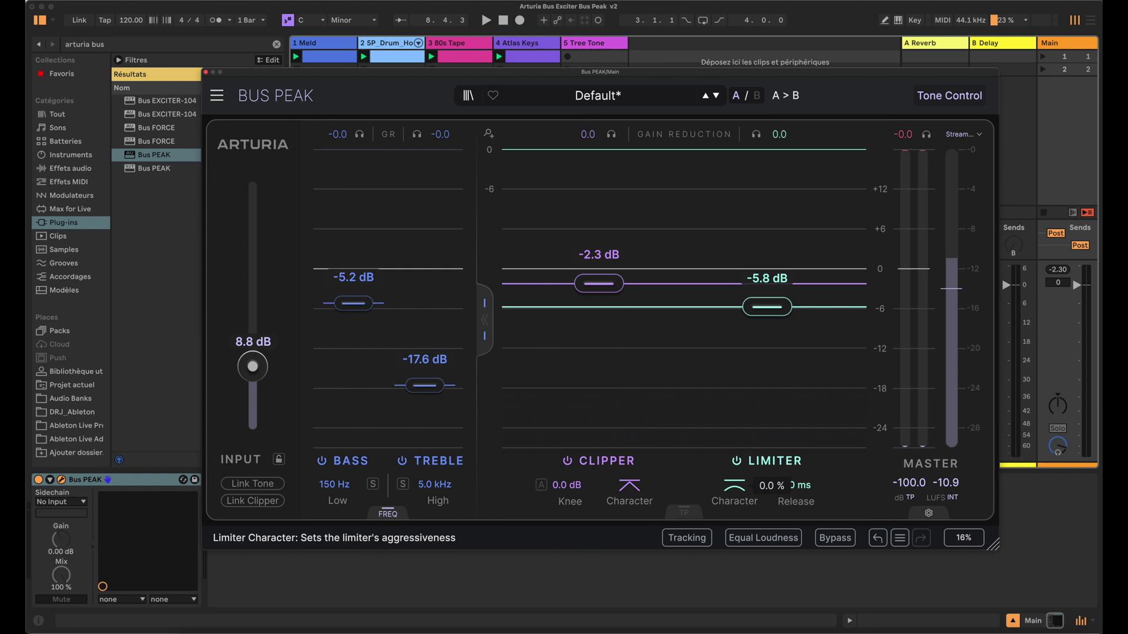
Step: Audition the Limiter Character during playback, raising it from 0.0 % through about 50 % to its sharpest curve
key(space)
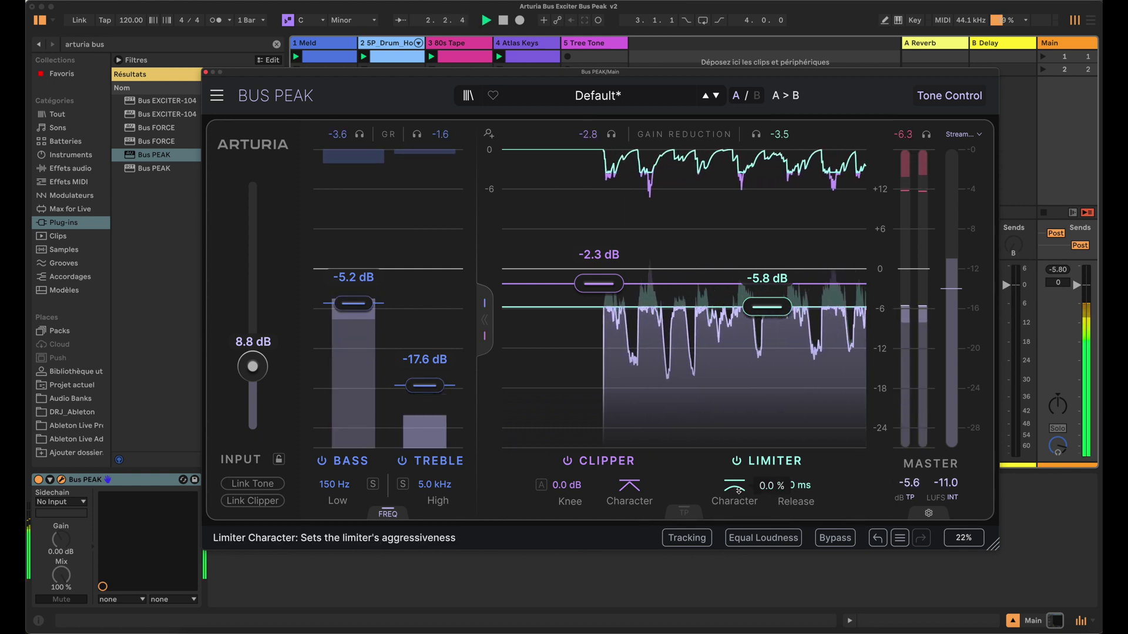
drag(735, 485, 735, 456)
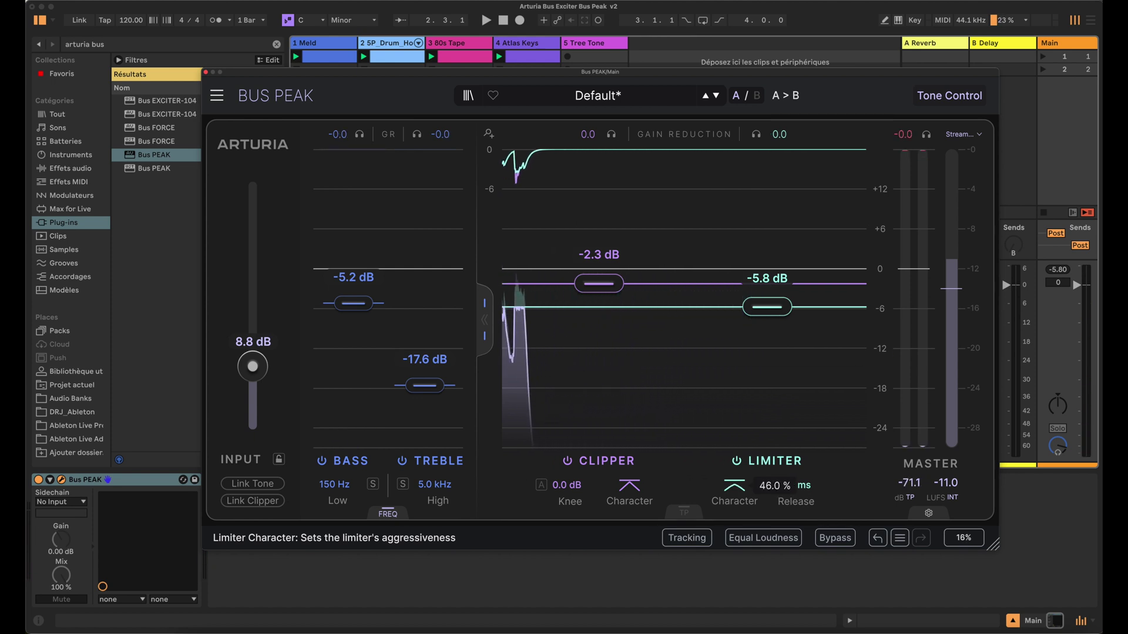
key(space)
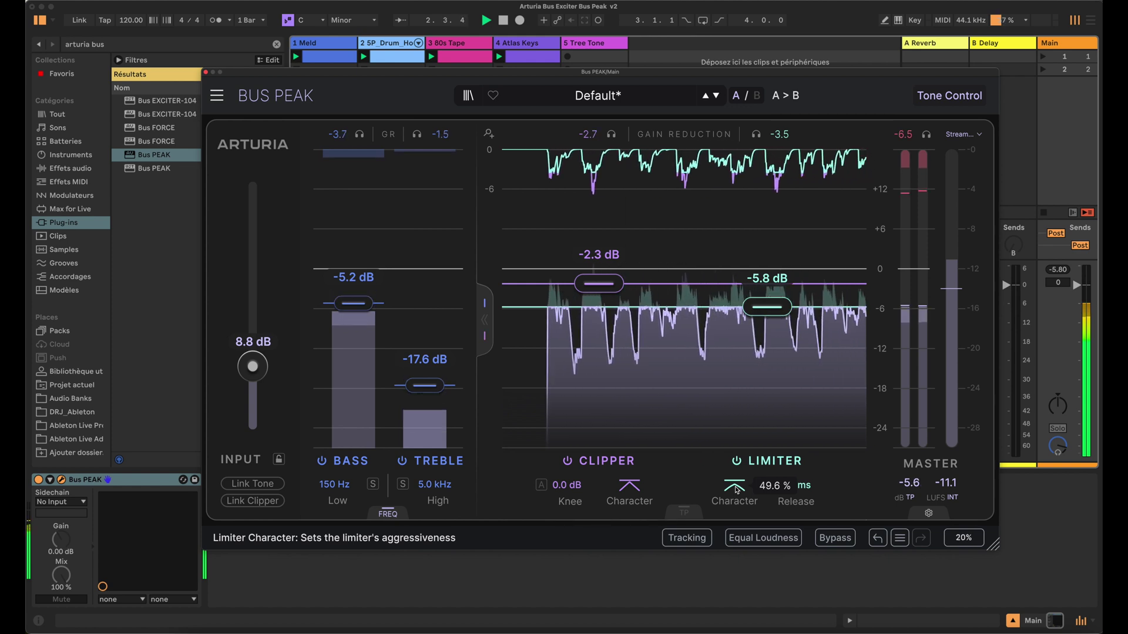
scroll(736, 490, up, 10)
key(space)
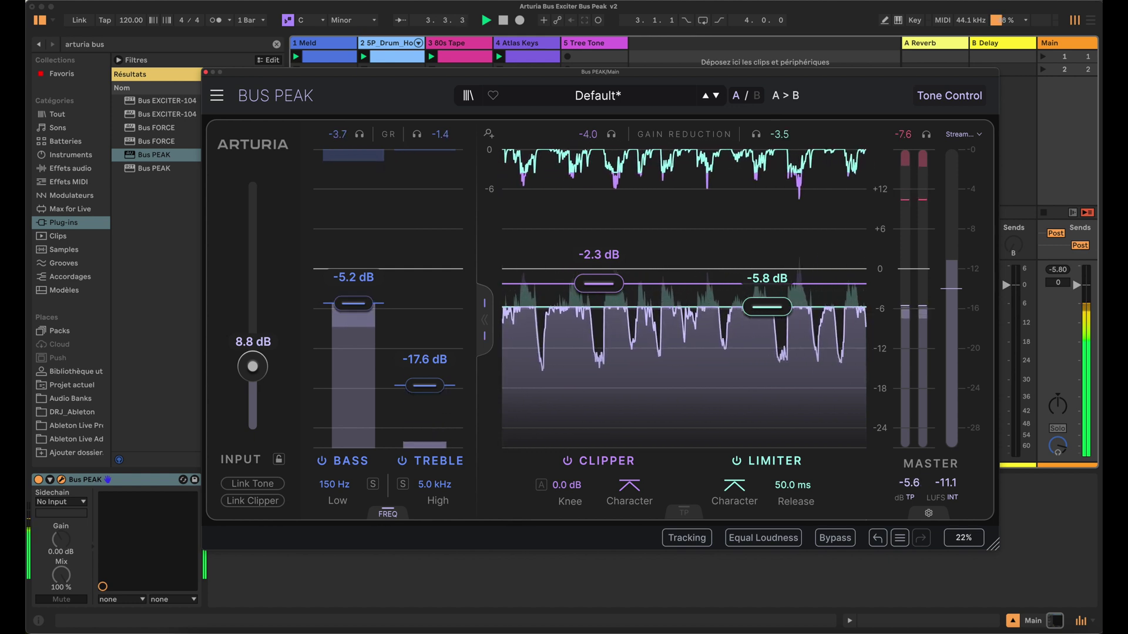
Step: Audition the Limiter release at 2000.0 ms and 0.1 ms during playback and return it to 50.0 ms
key(space)
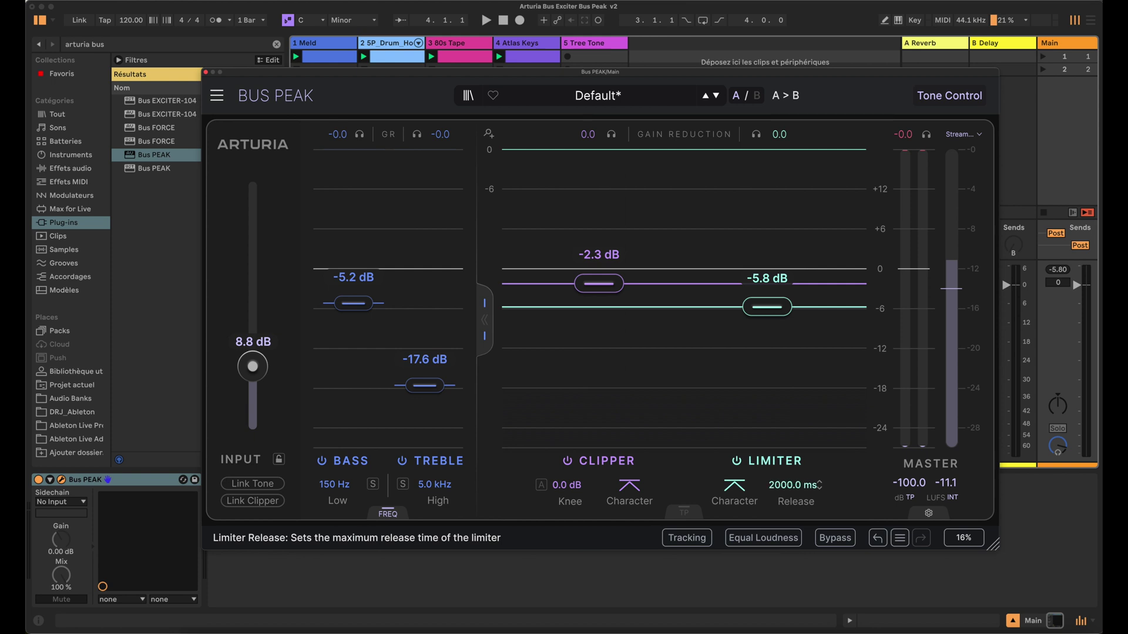
key(space)
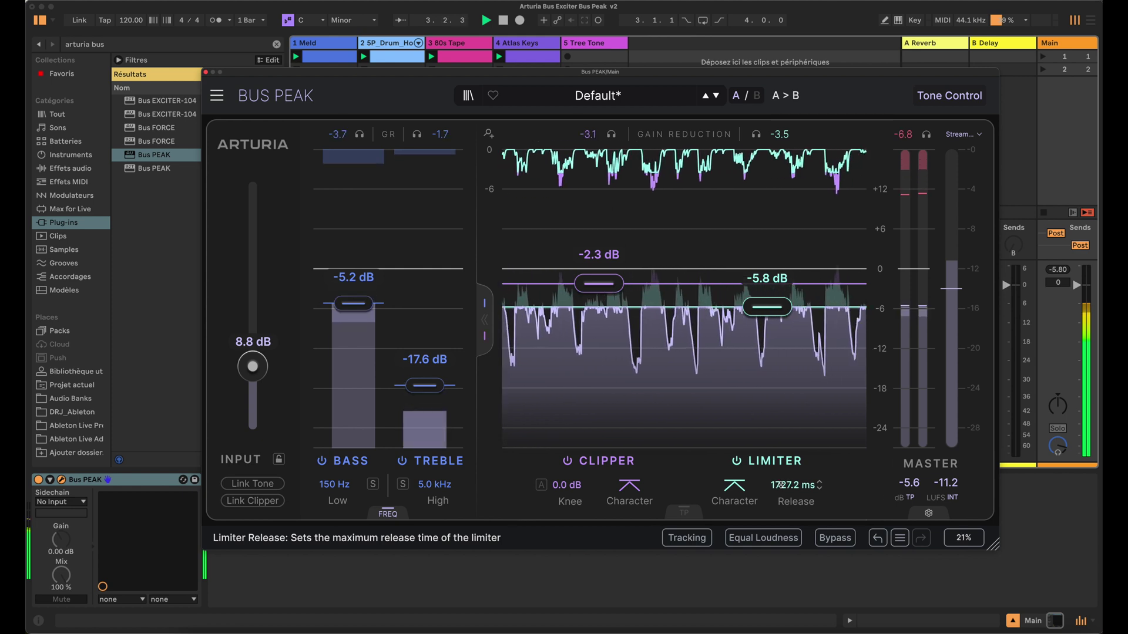
double_click(780, 485)
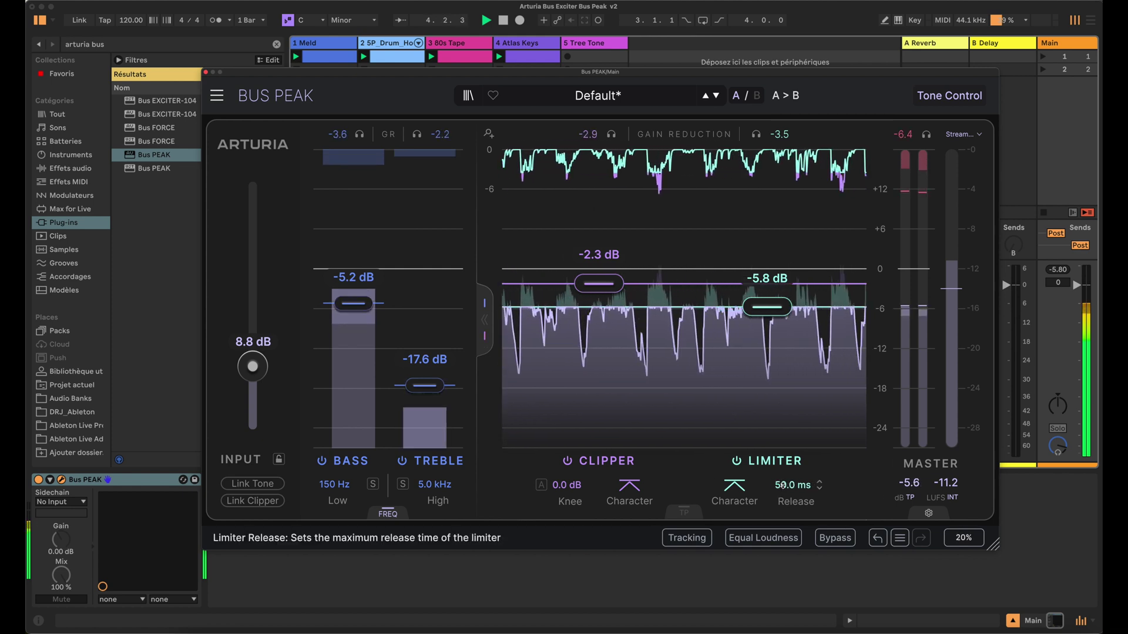
drag(793, 485, 793, 519)
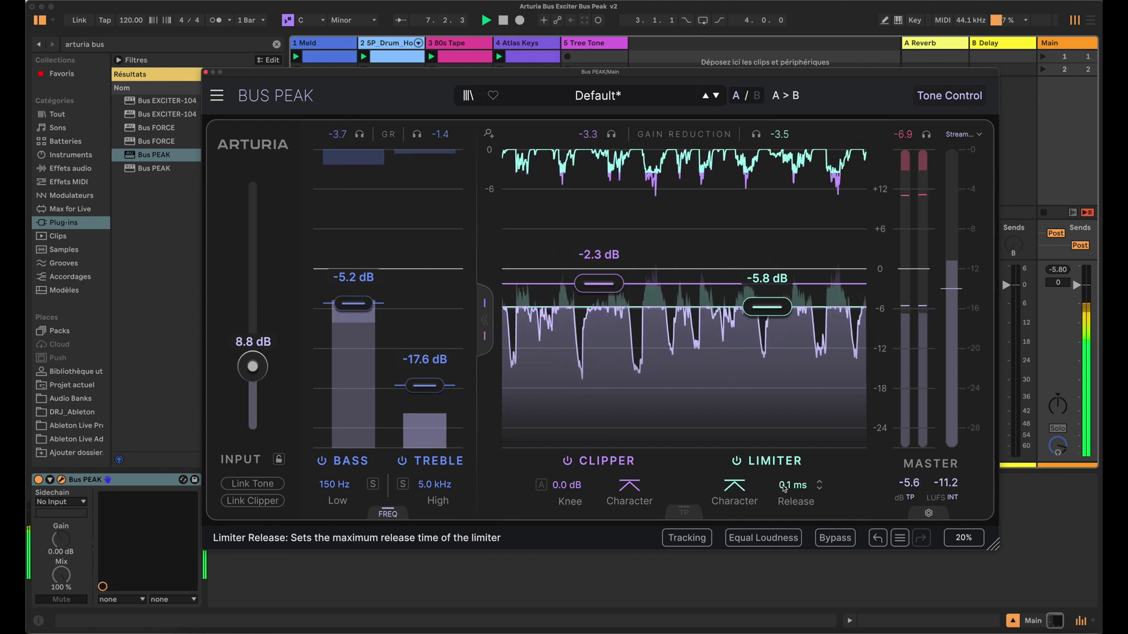
double_click(819, 486)
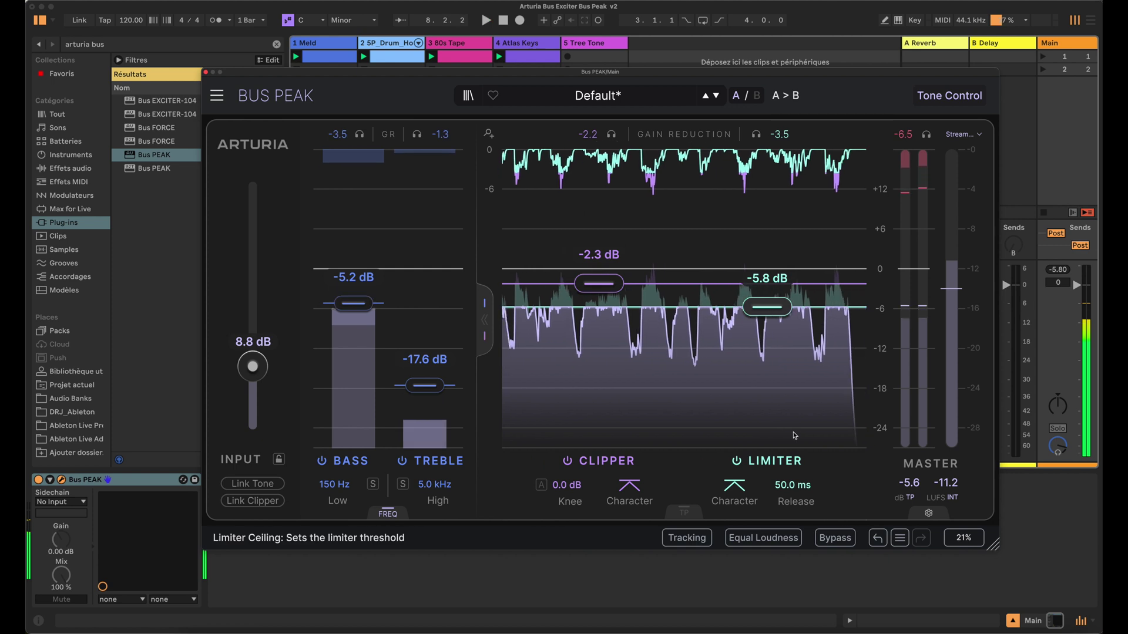
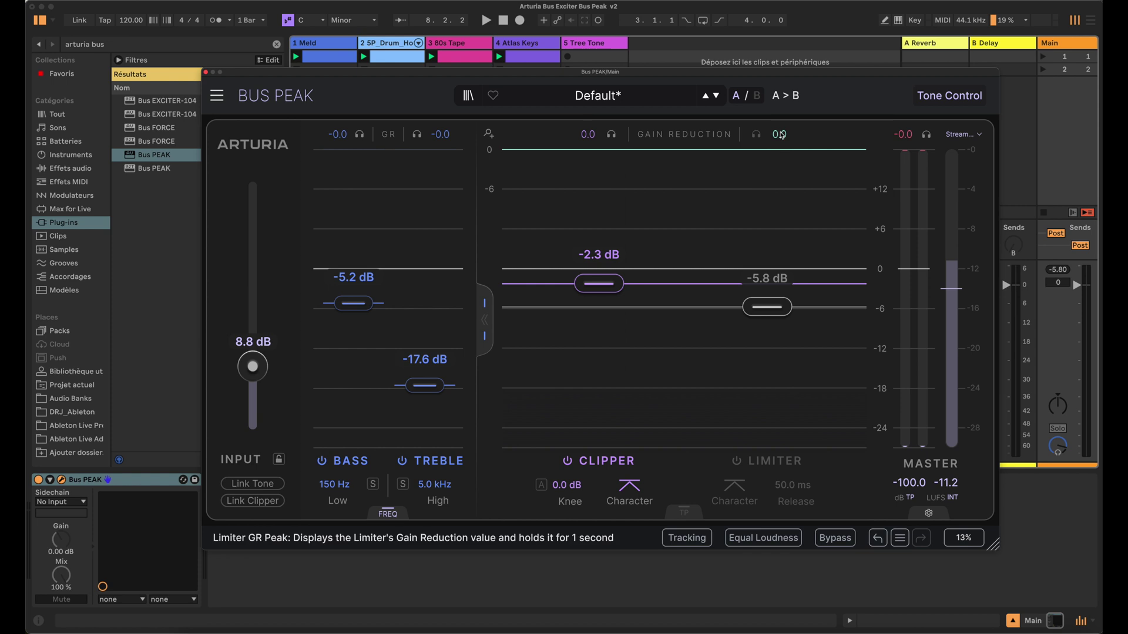
Step: Enable the Limiter and turn the Bus PEAK device off during playback to compare the processed and unprocessed mix
click(739, 461)
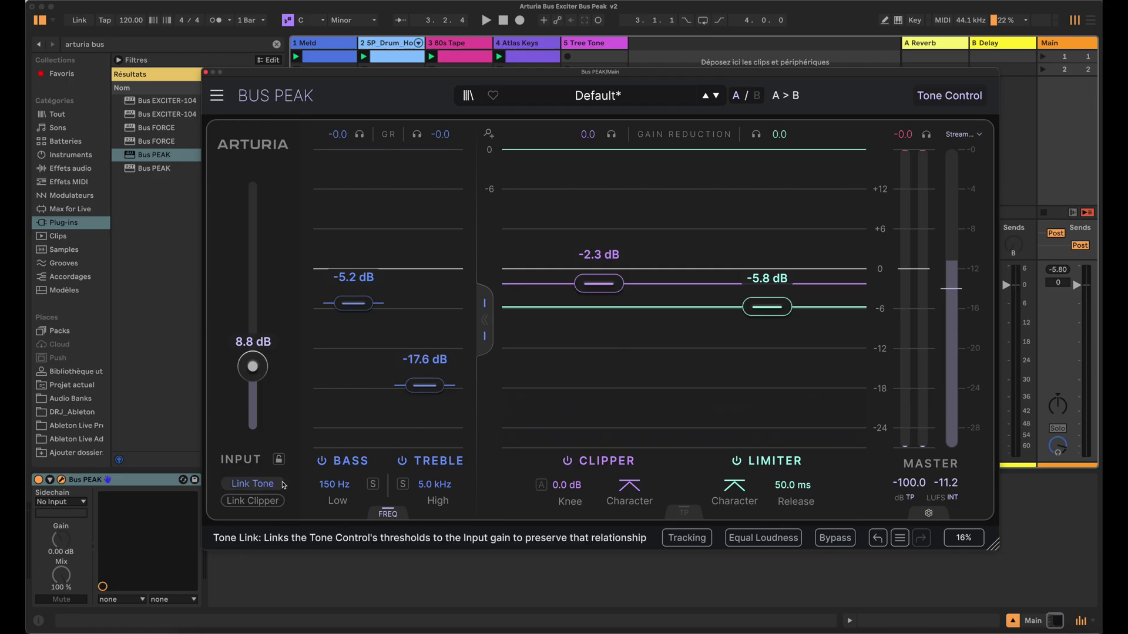
key(space)
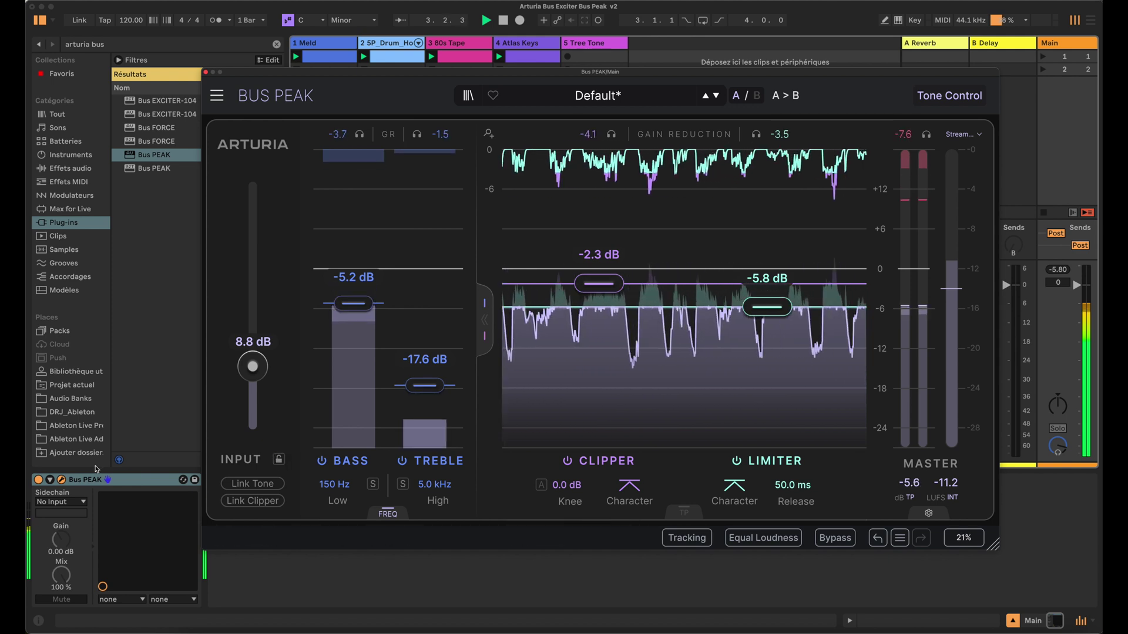
click(38, 481)
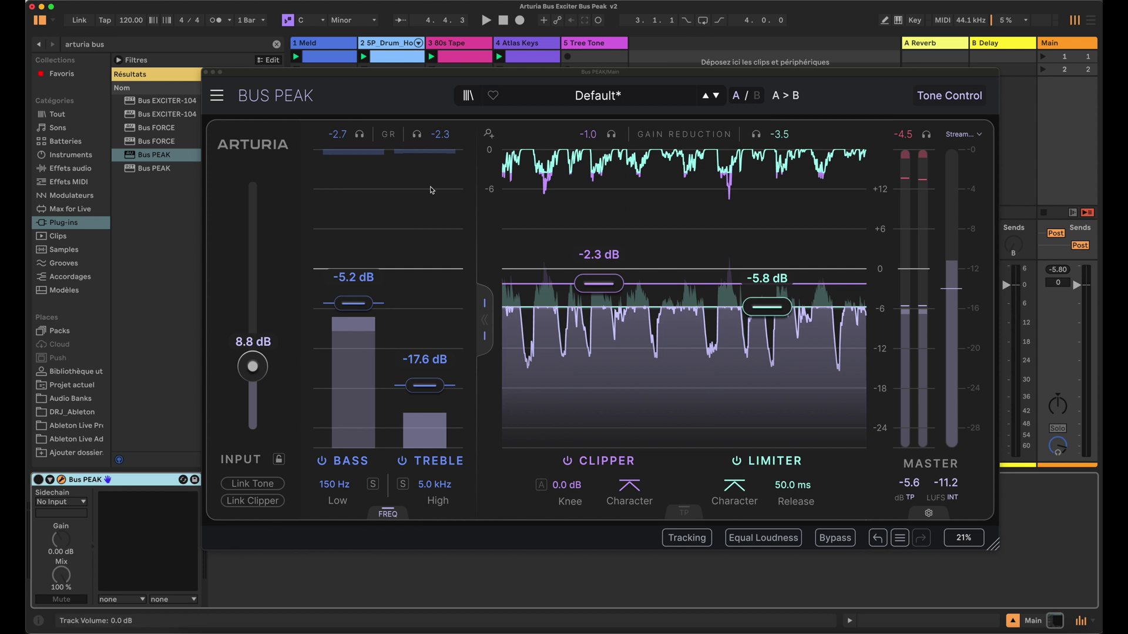
Step: Magnify the gain reduction graph's scale to inspect the curves and restore its normal scale
click(489, 134)
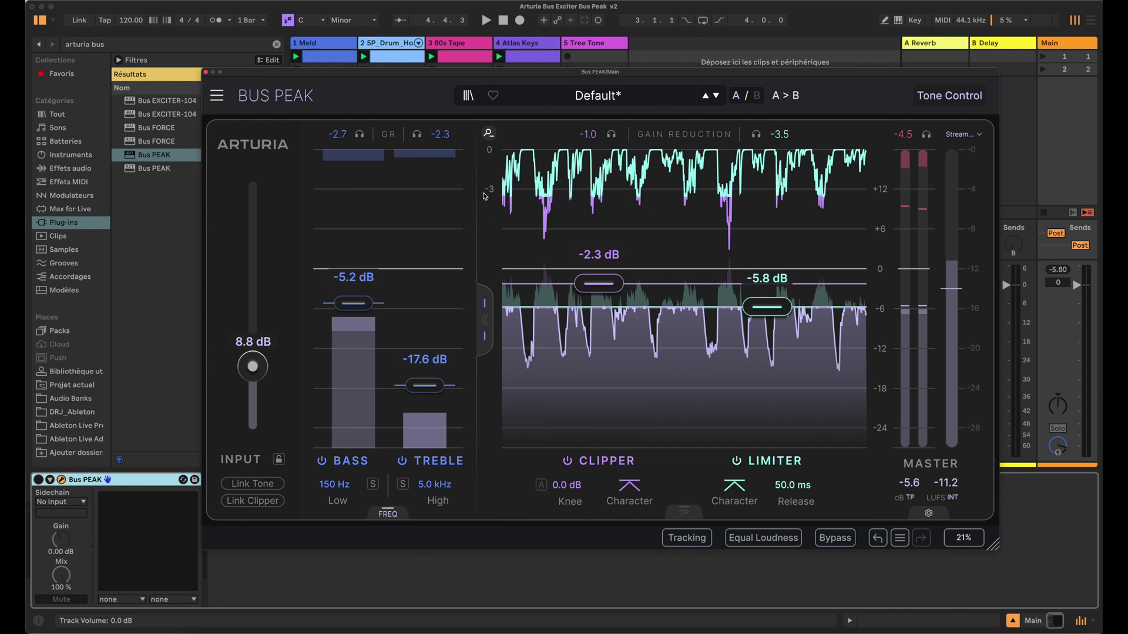
click(490, 134)
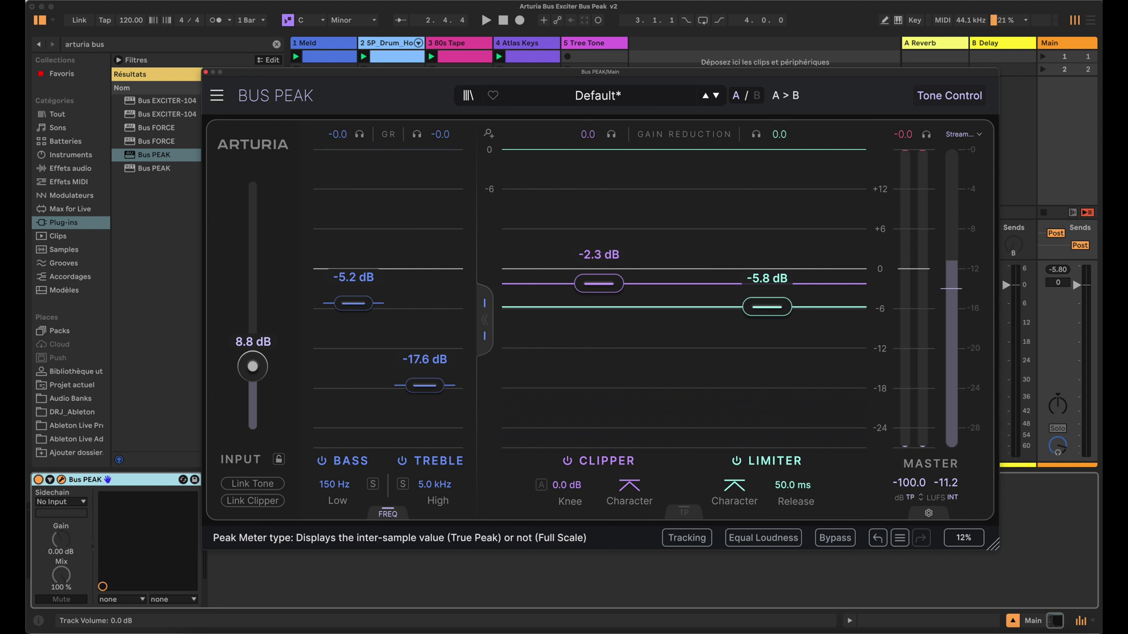
Step: Set the master peak meter to FS and the LUFS meter to momentary (M), and observe them during playback
click(902, 499)
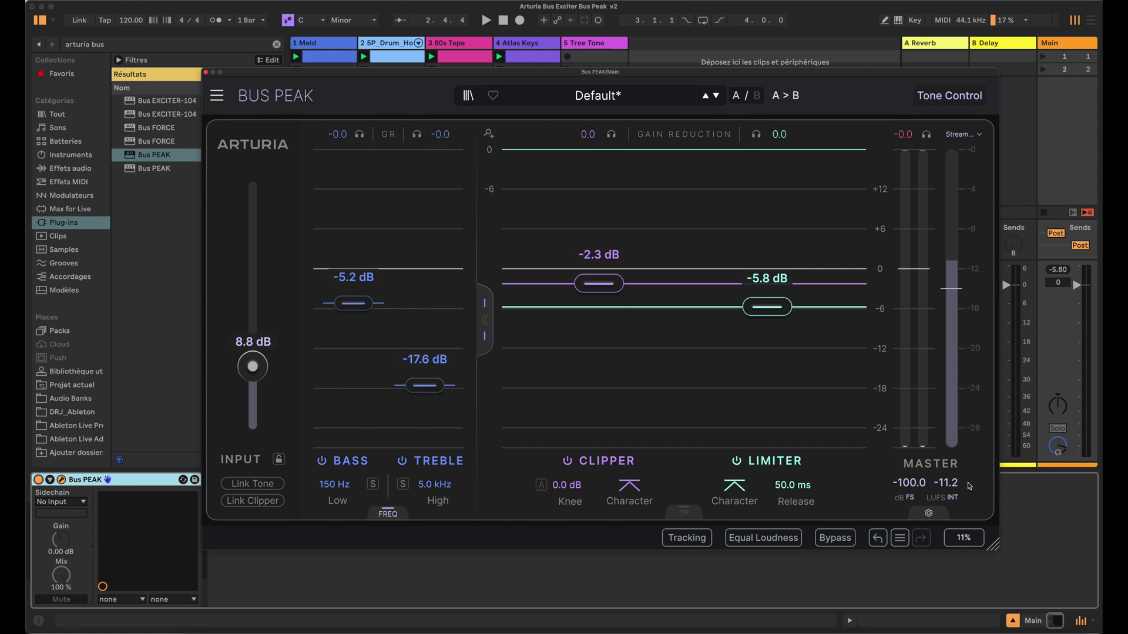
click(955, 498)
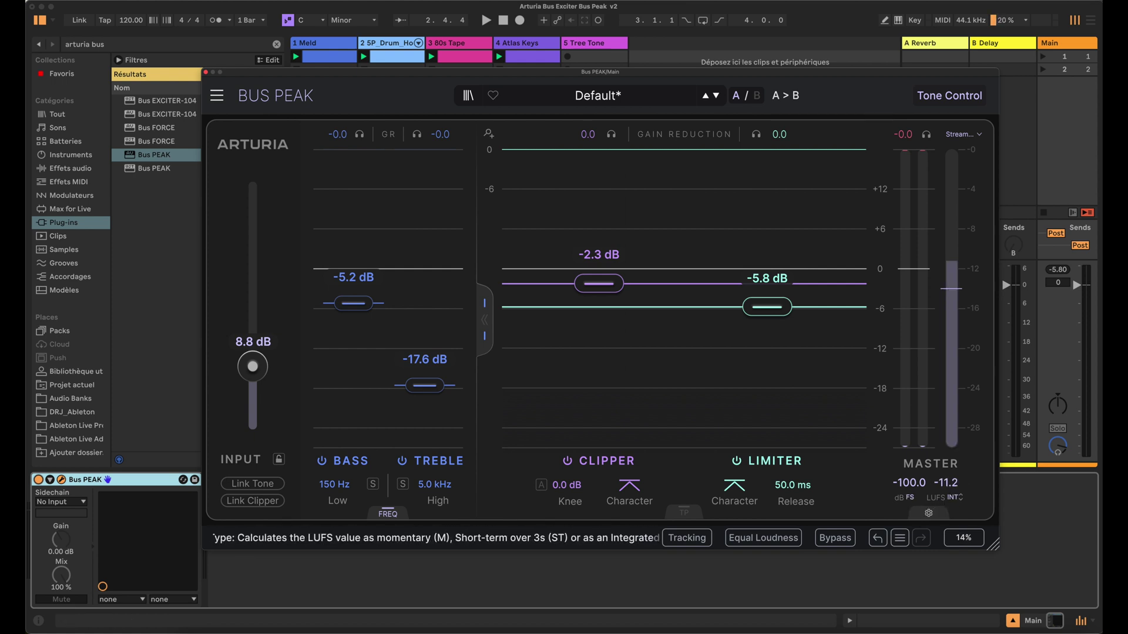
click(954, 498)
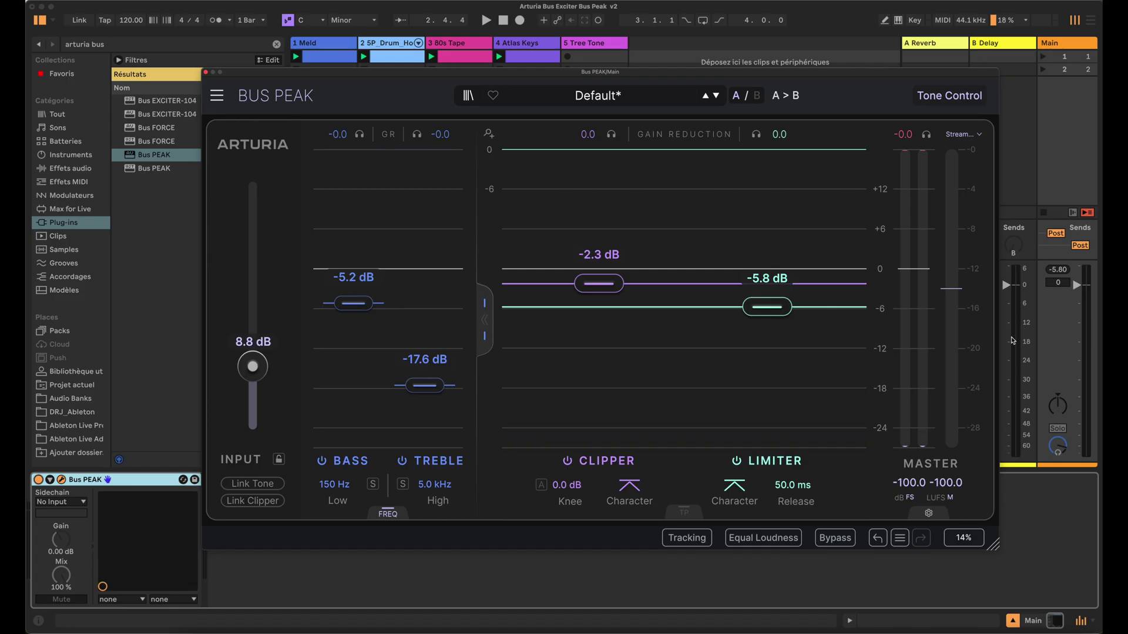
key(space)
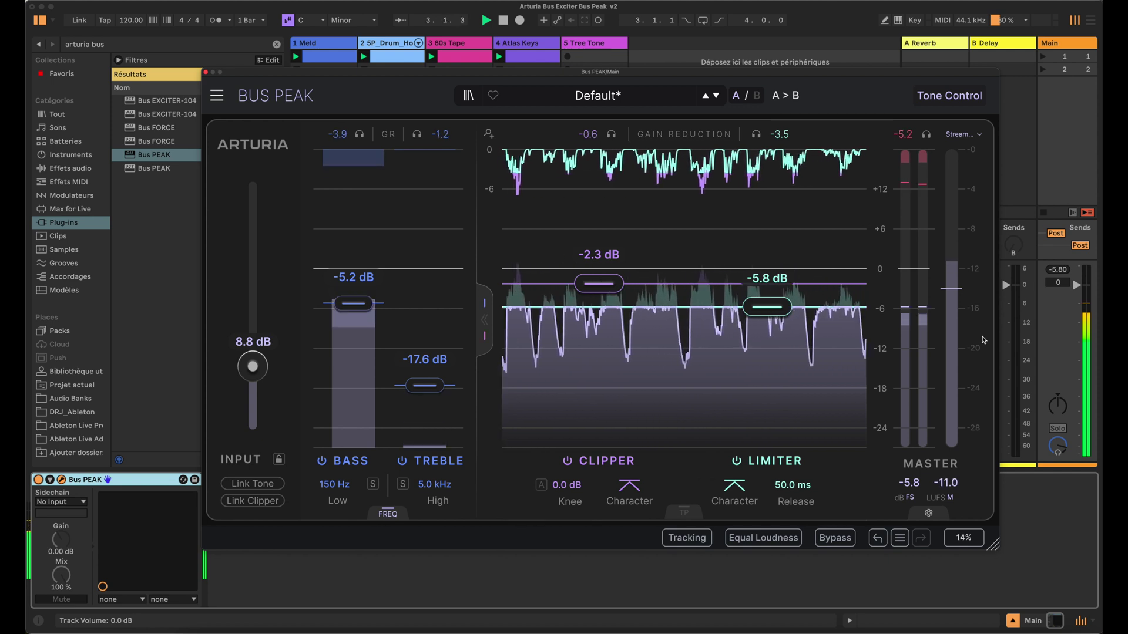
key(space)
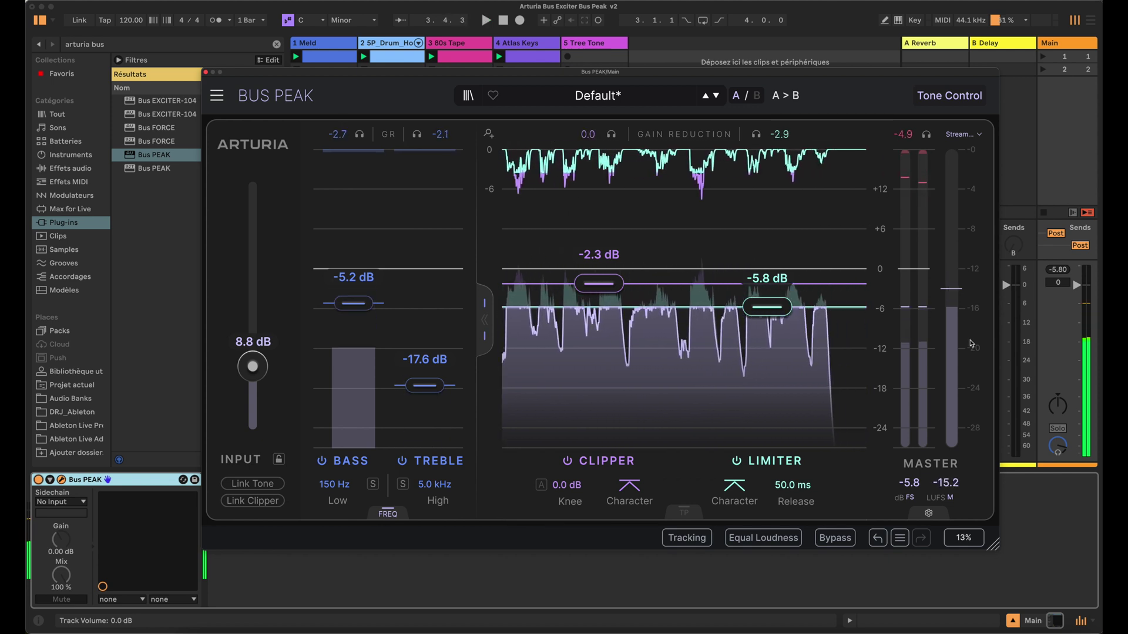
Step: Set the LUFS meter to short-term (ST) and raise the Limiter threshold to -3.9 dB during playback
click(943, 509)
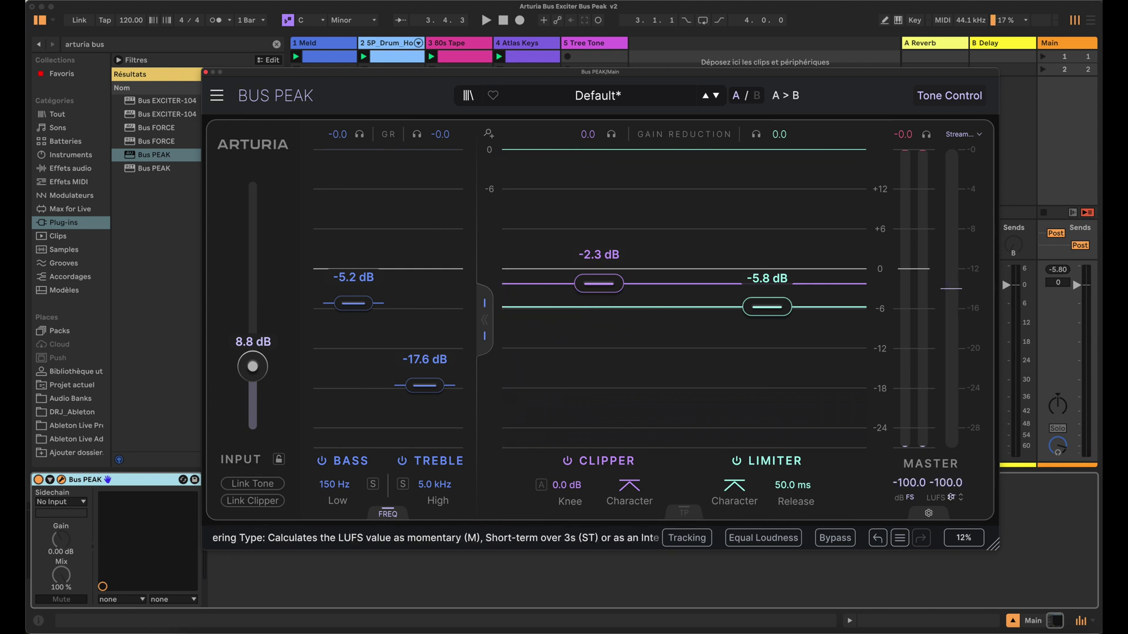
key(space)
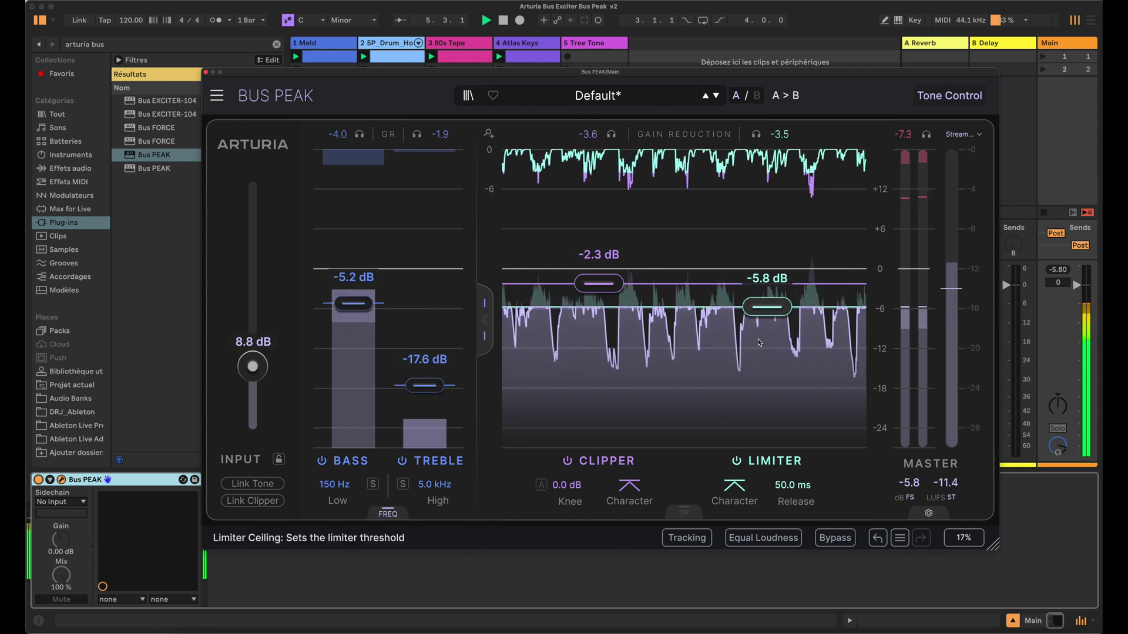
drag(767, 307, 767, 294)
key(space)
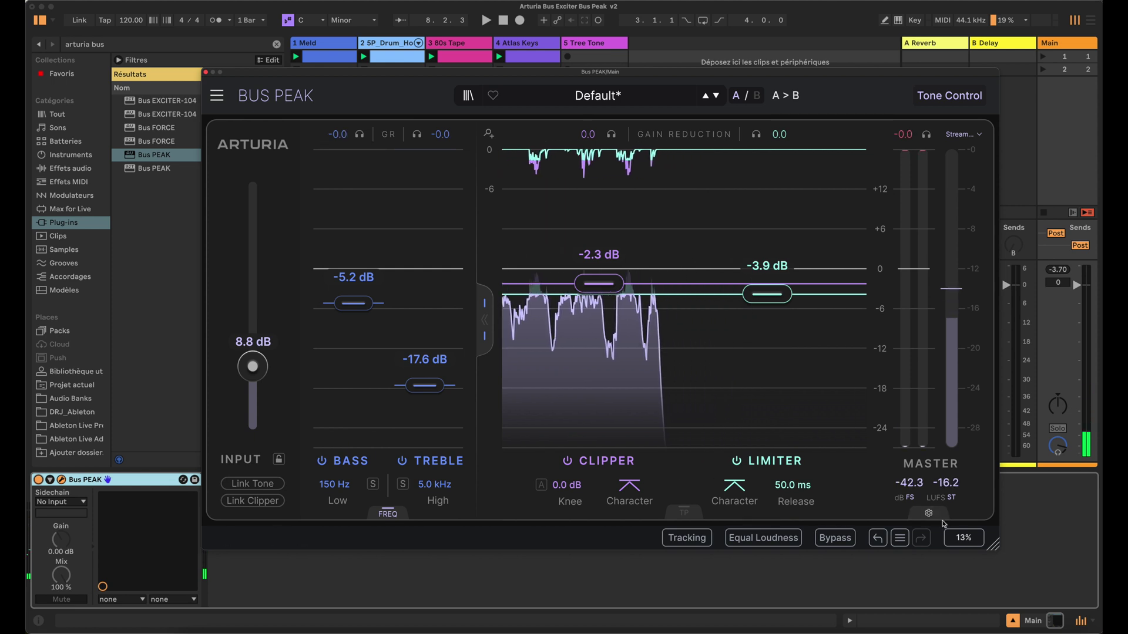
Step: Set the LUFS meter to integrated (INT) and check the loudness during a short playback
click(952, 498)
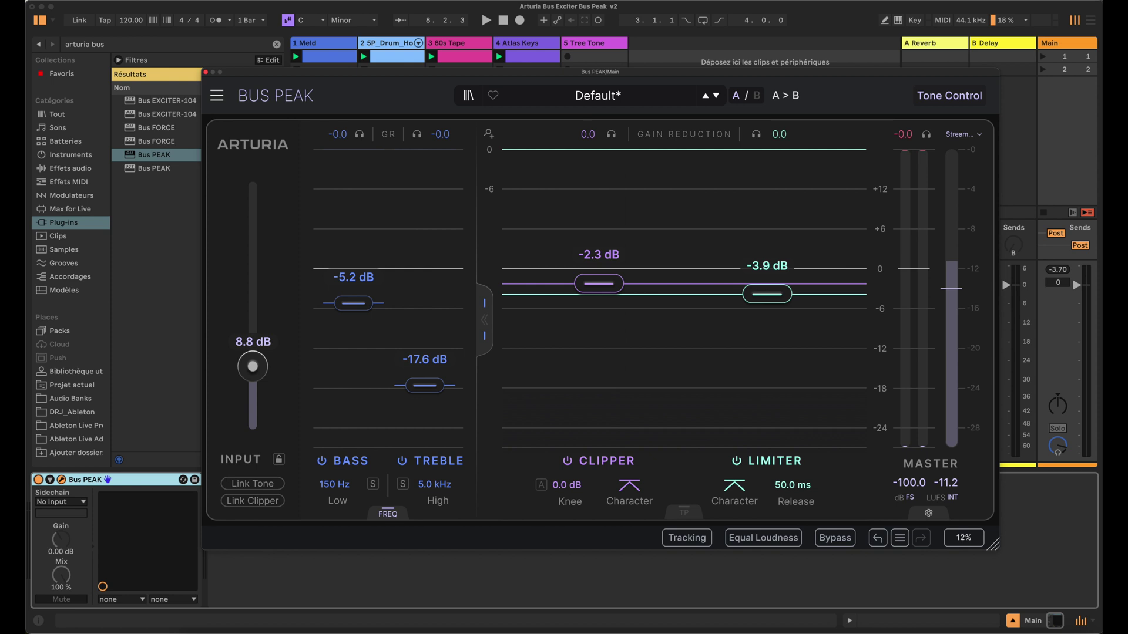
key(space)
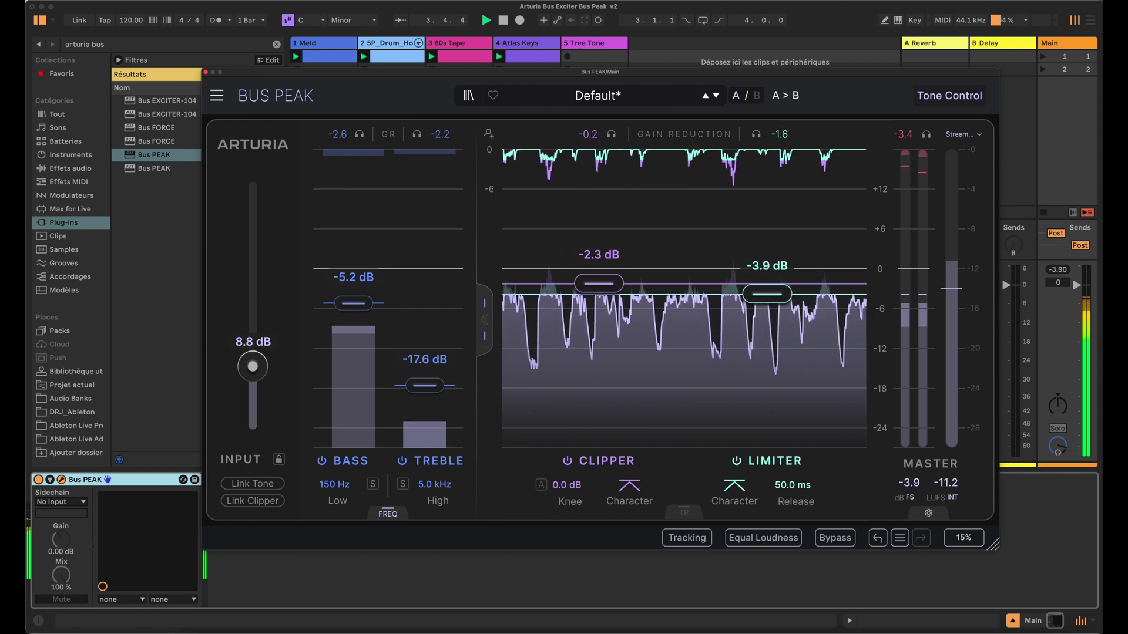
key(space)
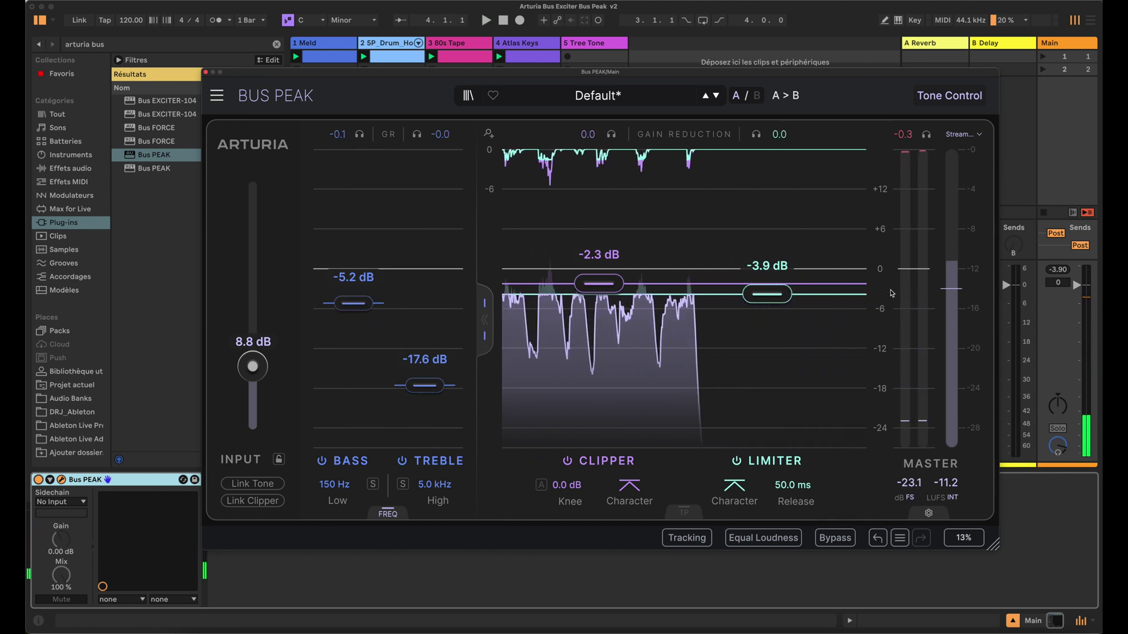
Step: Use the master Delta Listen during playback to hear the overall change made by all modules, and switch it off
click(928, 136)
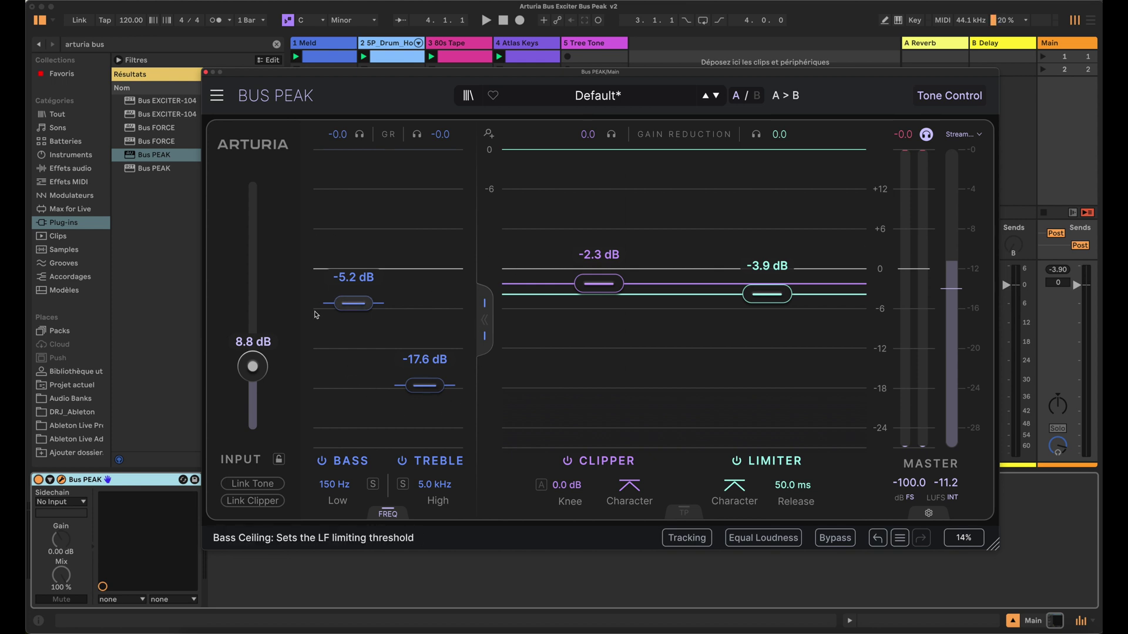
key(space)
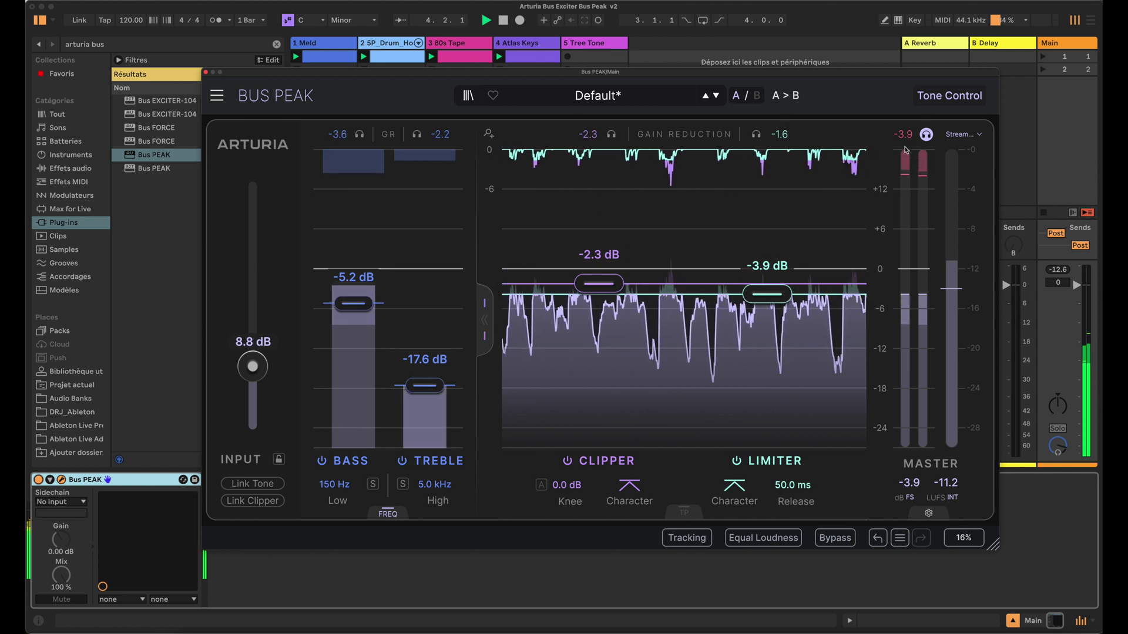
click(927, 135)
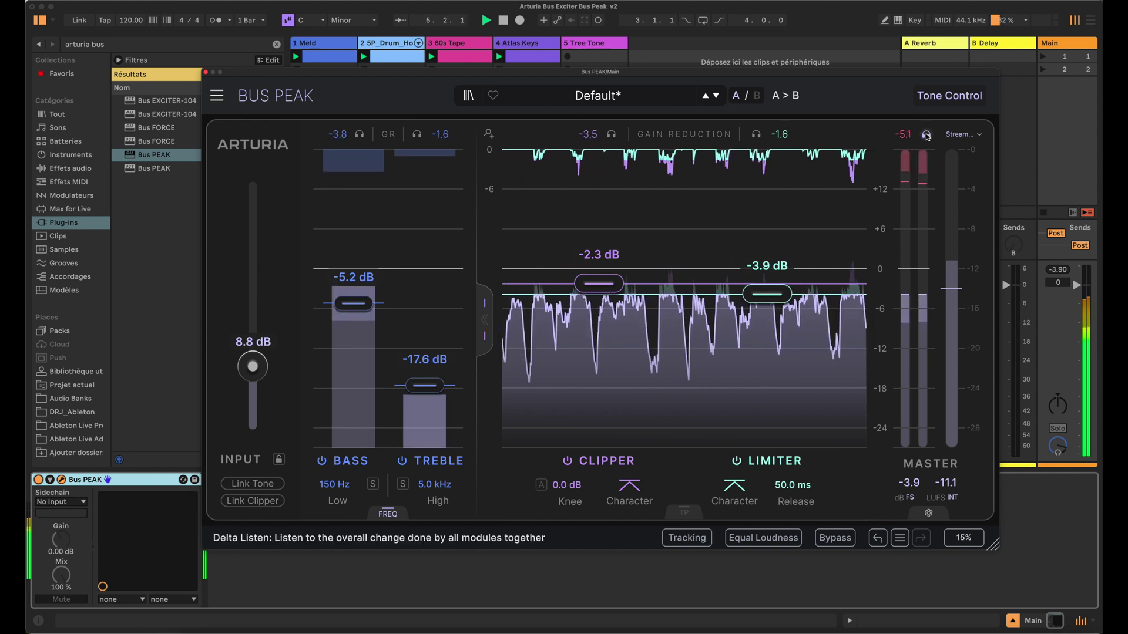
key(space)
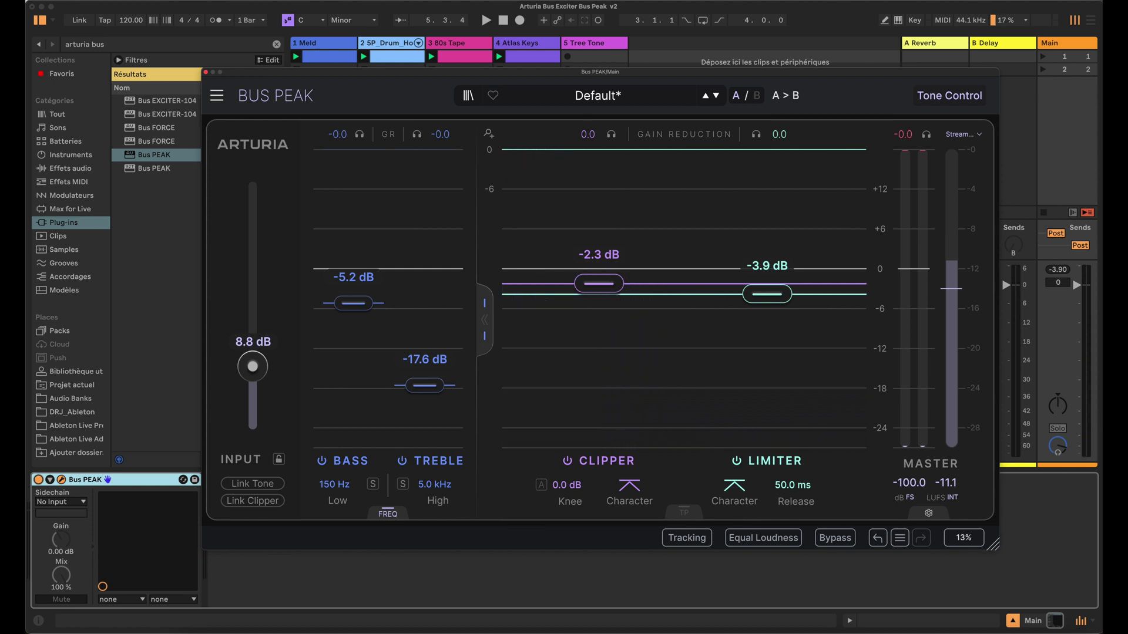
Step: Set the master LUFS target to CD (-9)
click(974, 137)
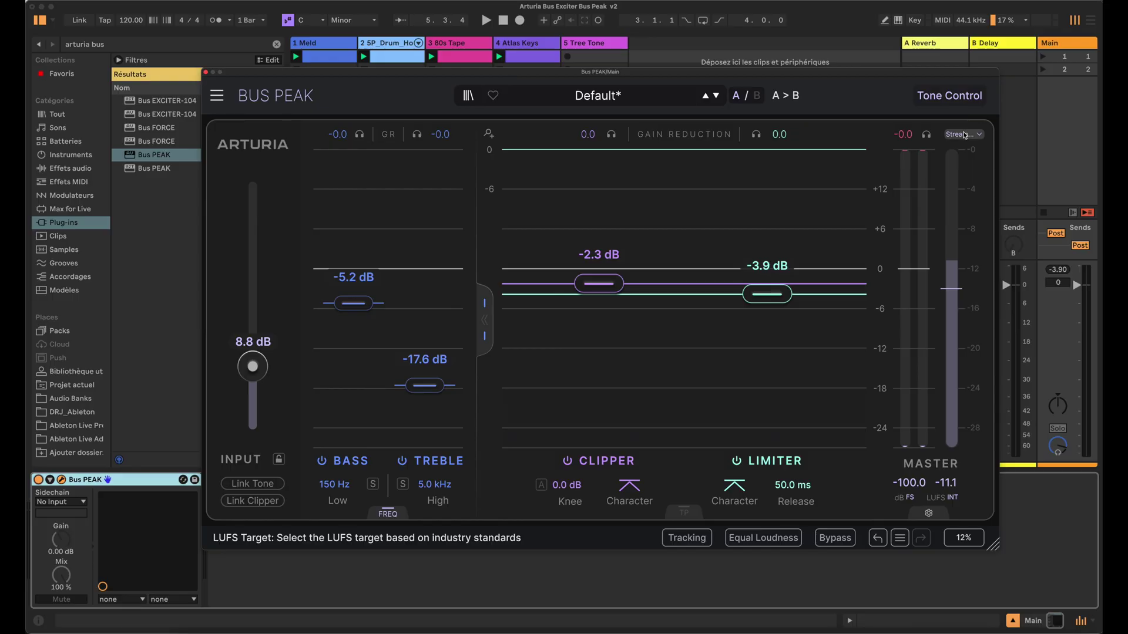
click(965, 135)
click(922, 175)
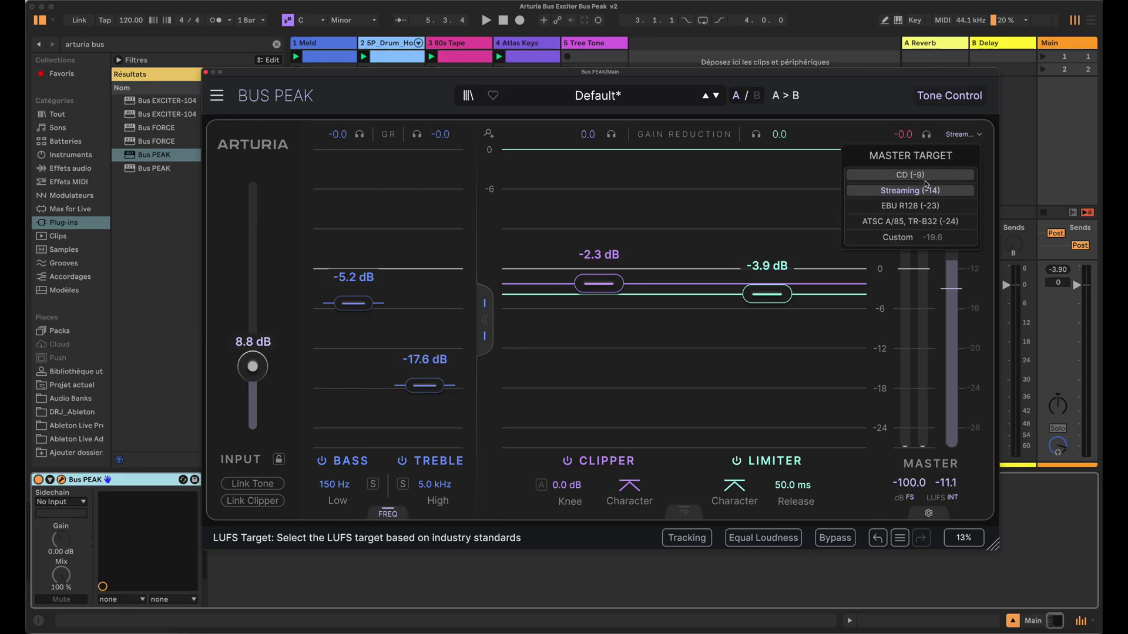
click(987, 267)
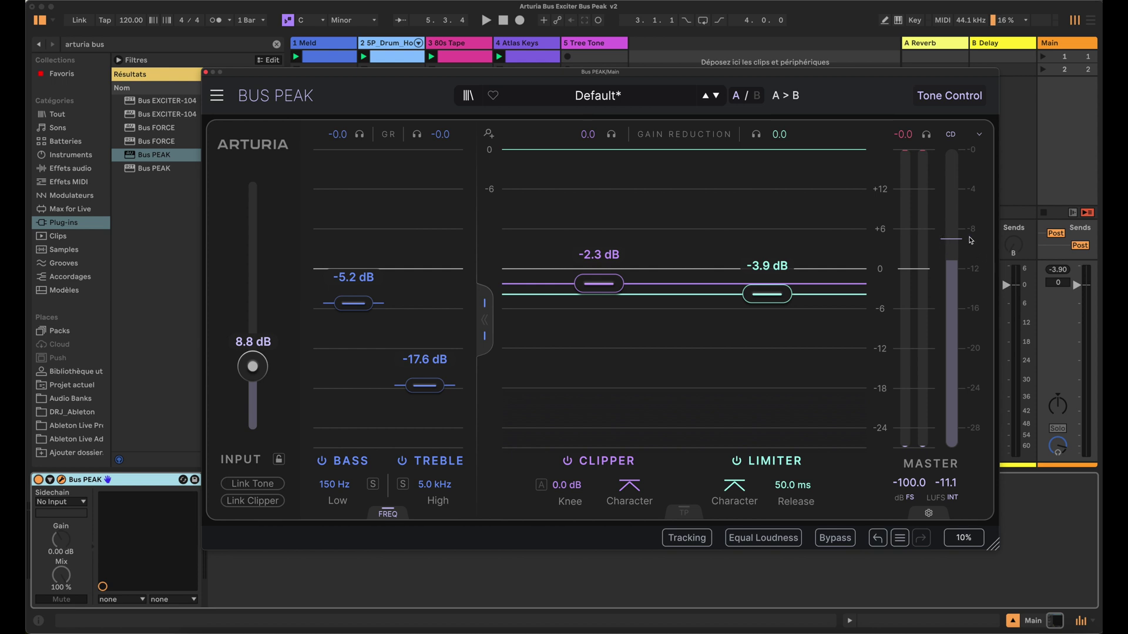
Step: Try the EBU R128 (-23), ATSC A/85 (-24) and Custom master LUFS targets, and settle on Streaming (-14)
click(964, 136)
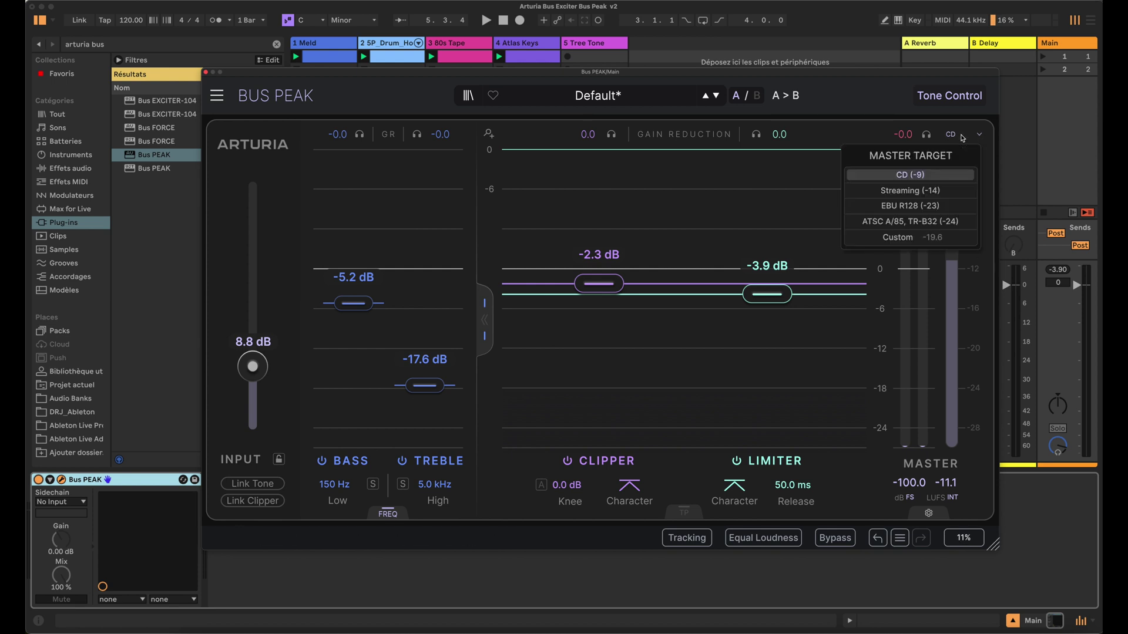
click(930, 207)
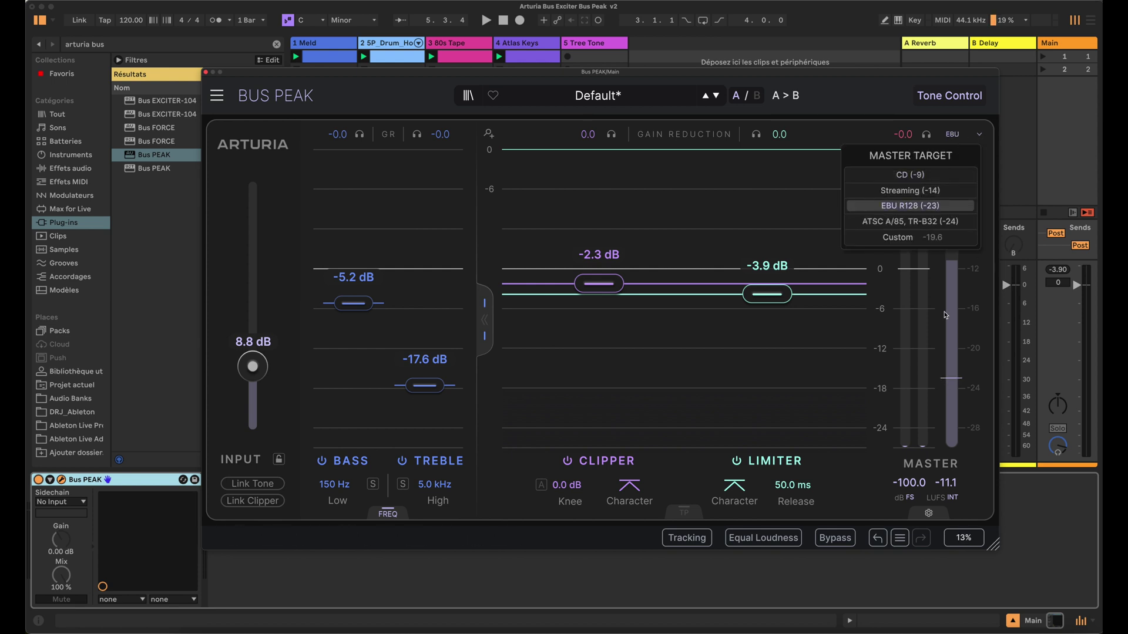
click(939, 222)
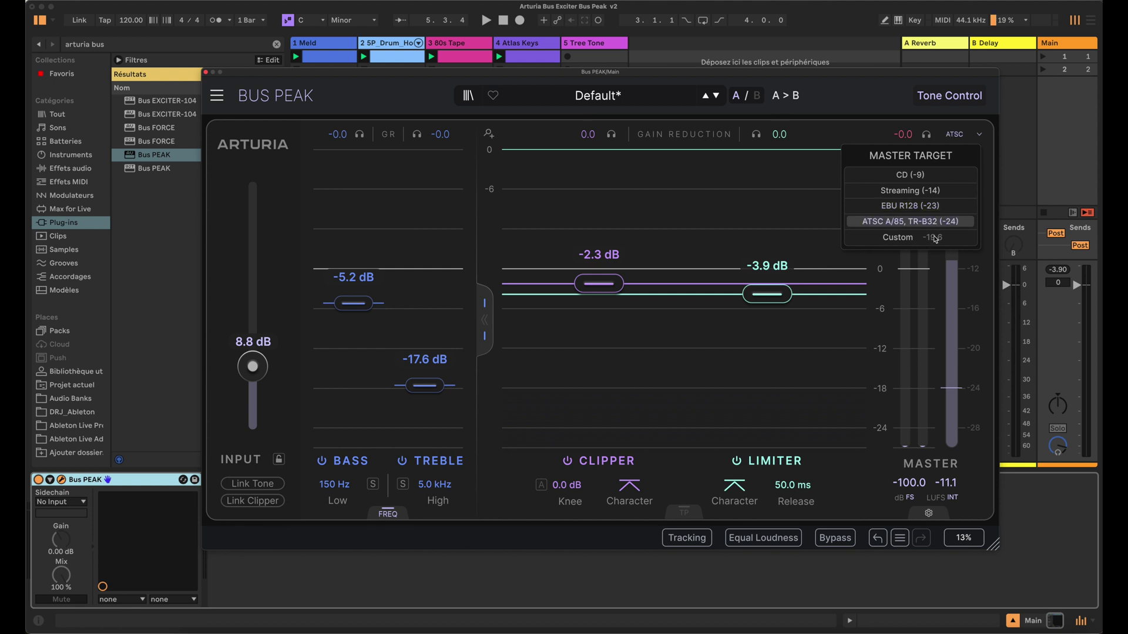
click(905, 238)
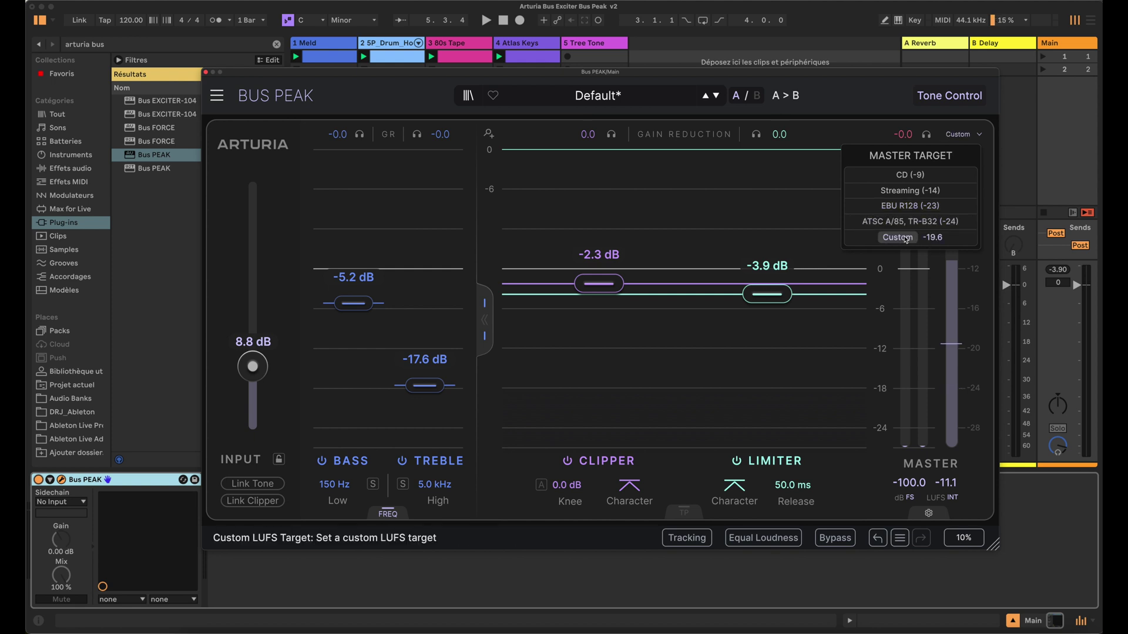
click(915, 192)
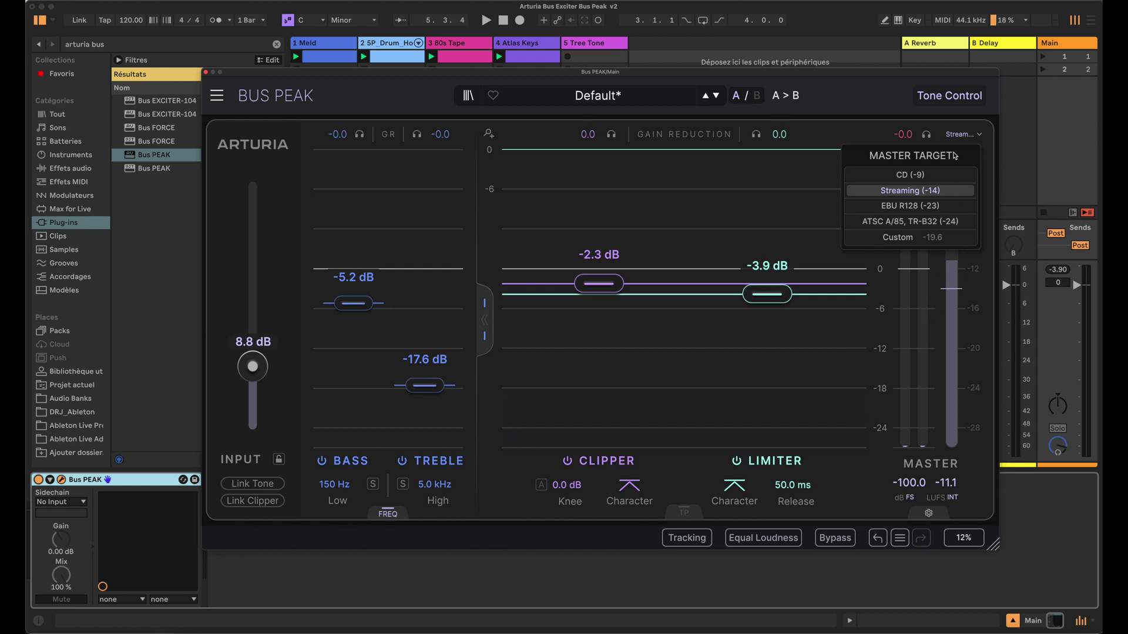
click(960, 135)
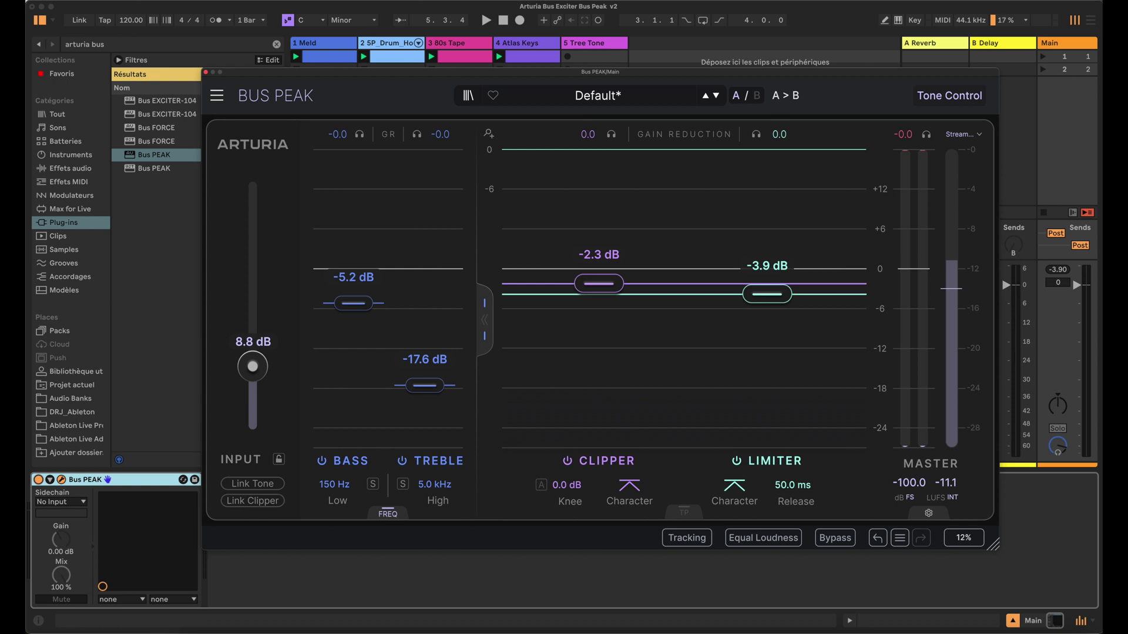
Step: Open the engine settings, try the DC Filter switch and set Stereo Link to Stereo Linked
click(929, 513)
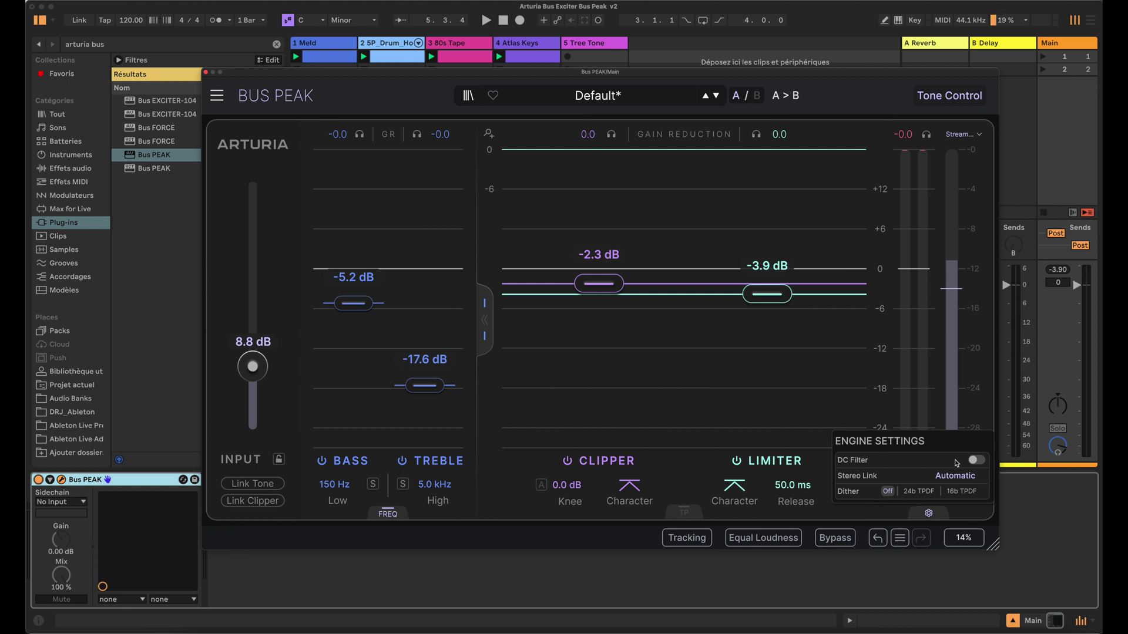
click(977, 460)
click(947, 477)
click(947, 477)
click(948, 477)
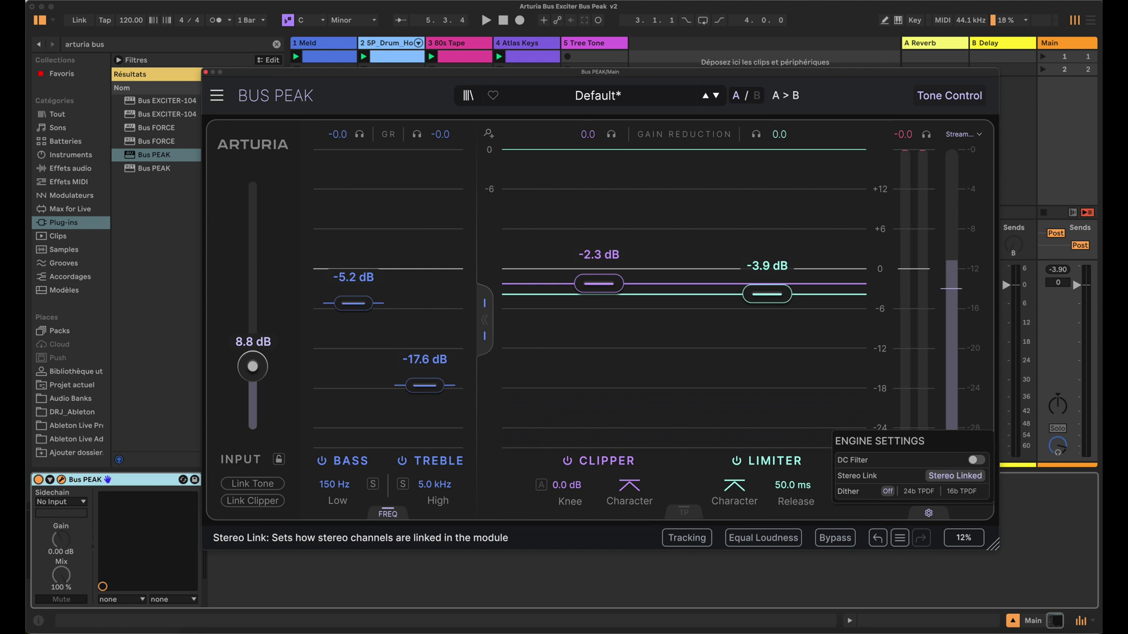
Step: Try partial Stereo Link amounts in the engine settings, including -49%, 50% and 51%
click(954, 476)
mouse_move(955, 476)
mouse_down()
mouse_move(955, 488)
mouse_move(955, 472)
mouse_up()
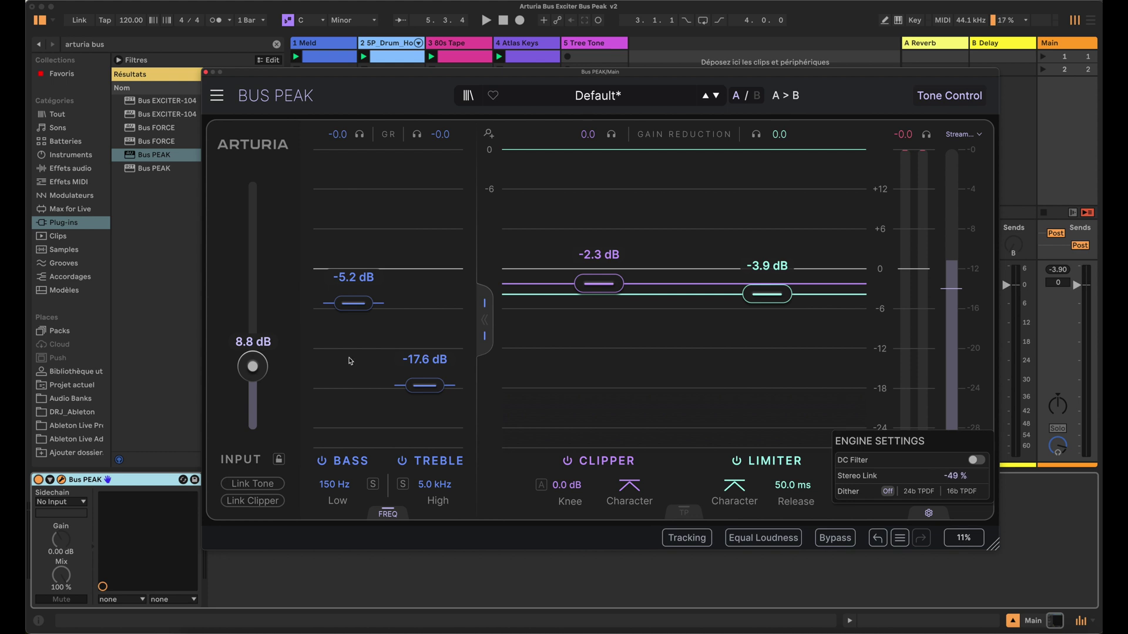
double_click(954, 476)
click(955, 476)
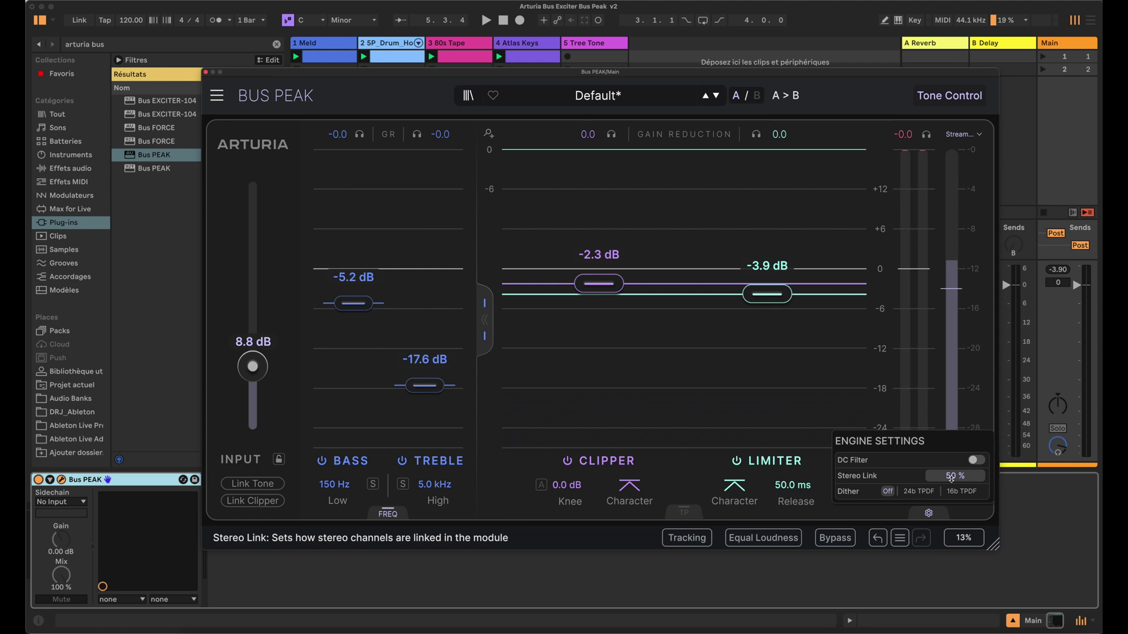
scroll(951, 477, up, 1)
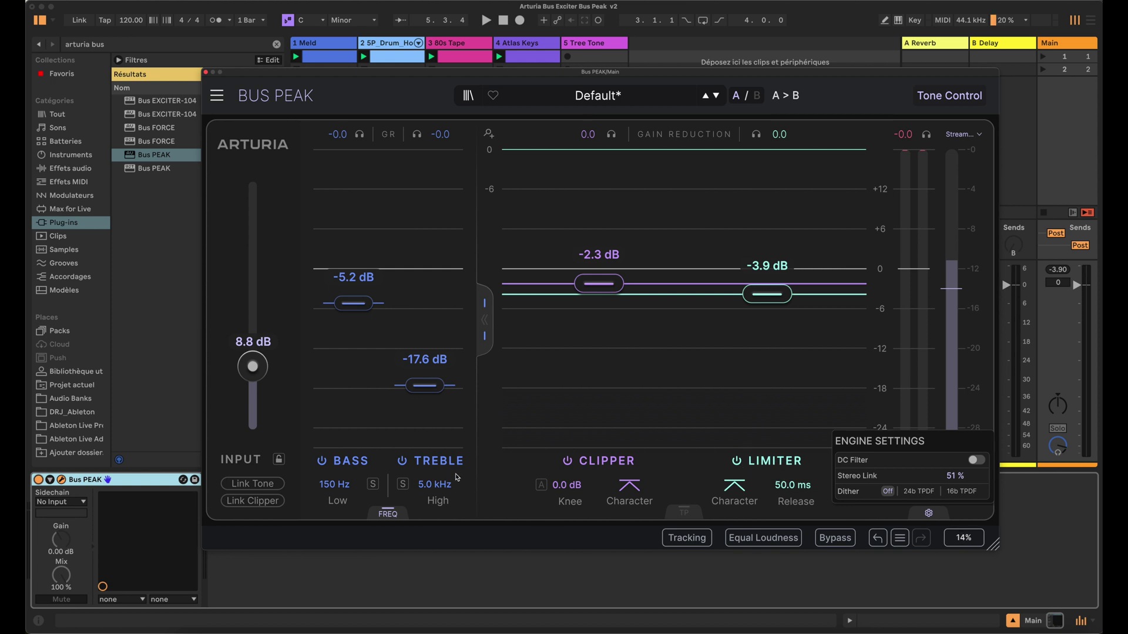
Step: Return Stereo Link to Automatic, try the 24b and 16b TPDF dither types, and close the engine settings with Dither set to Off
drag(908, 483, 857, 160)
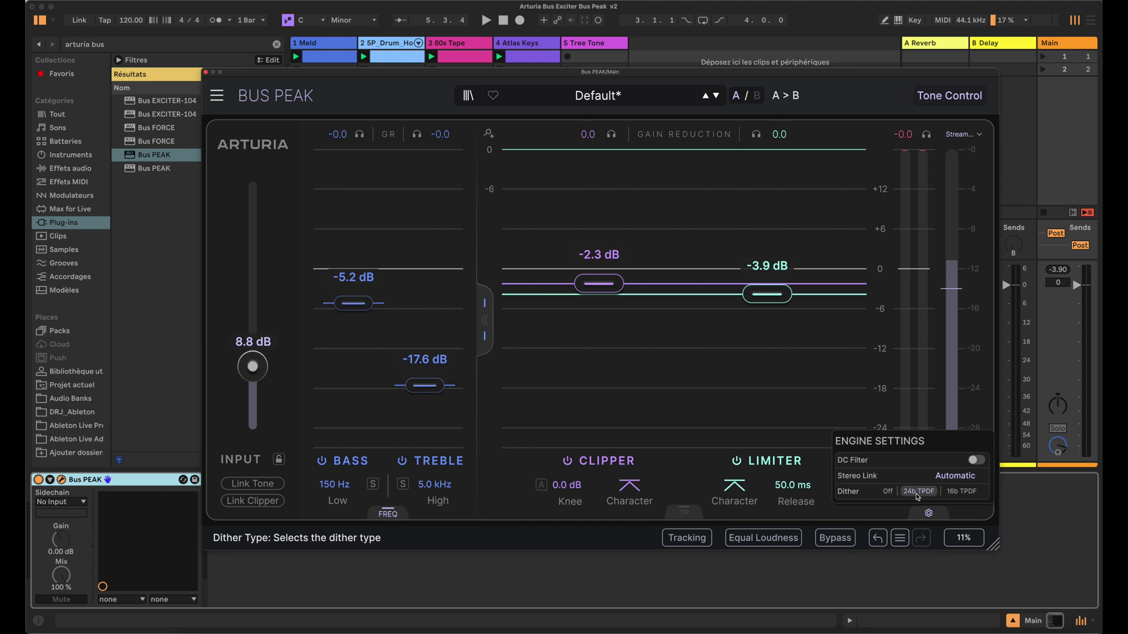
click(964, 495)
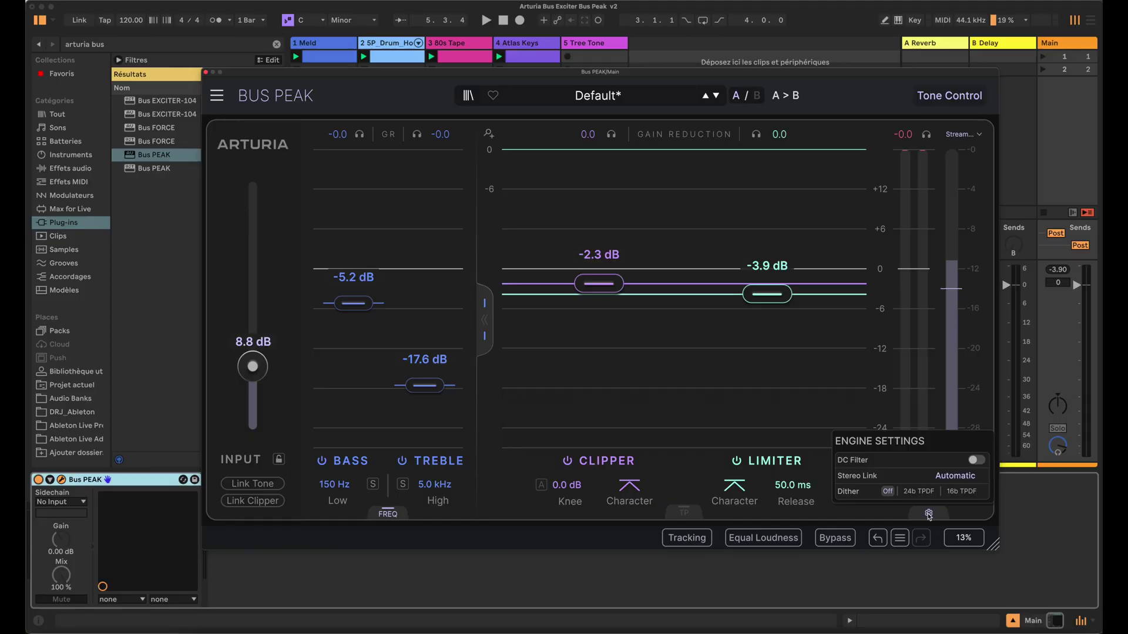
click(928, 514)
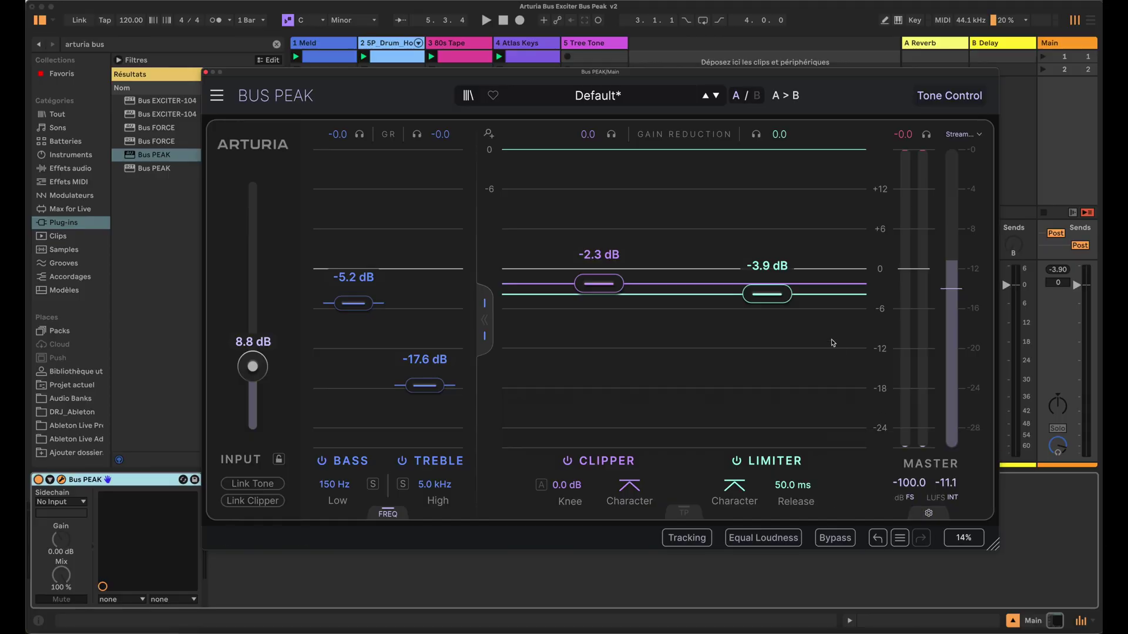
Step: Look through the plug-in's main options, the preset list and the preset browser without choosing anything
click(217, 95)
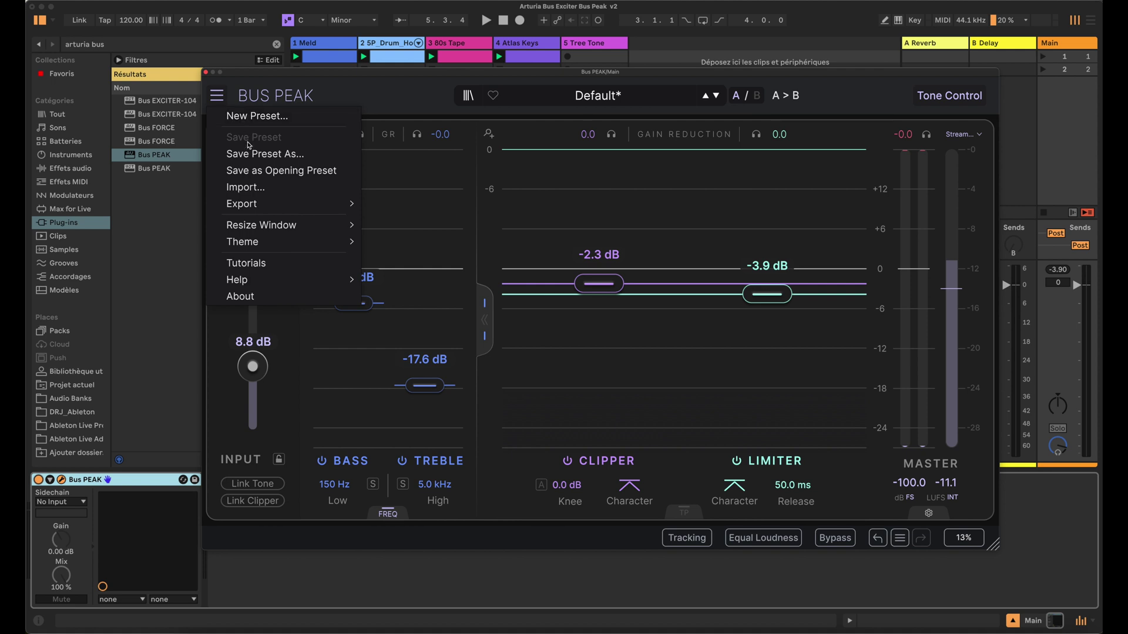
mouse_move(274, 228)
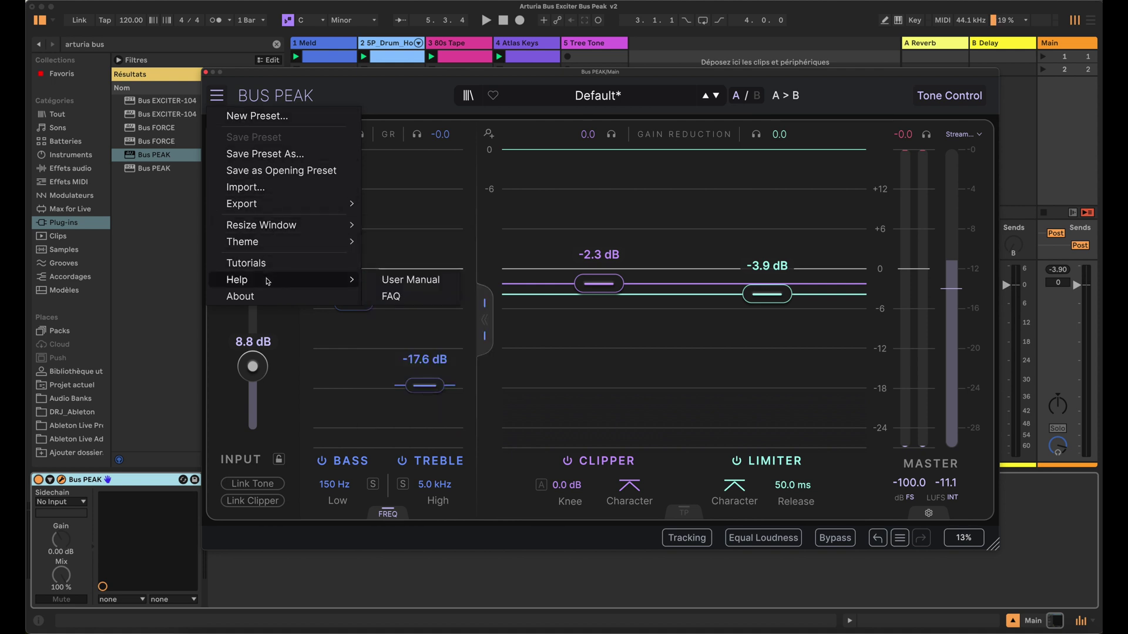
click(598, 95)
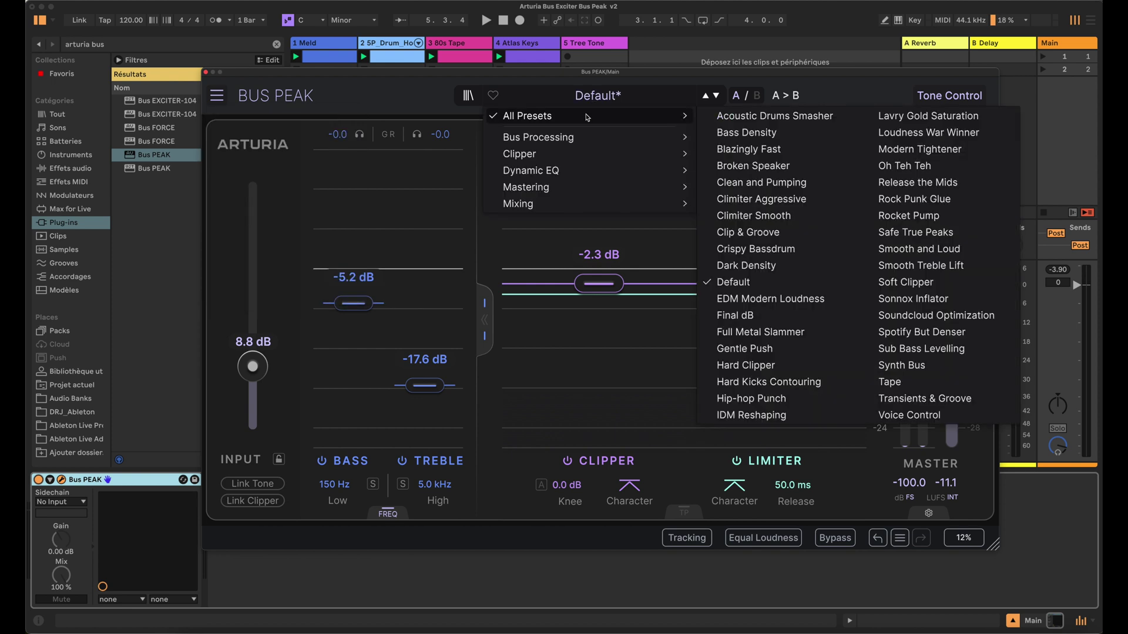
click(468, 95)
click(469, 95)
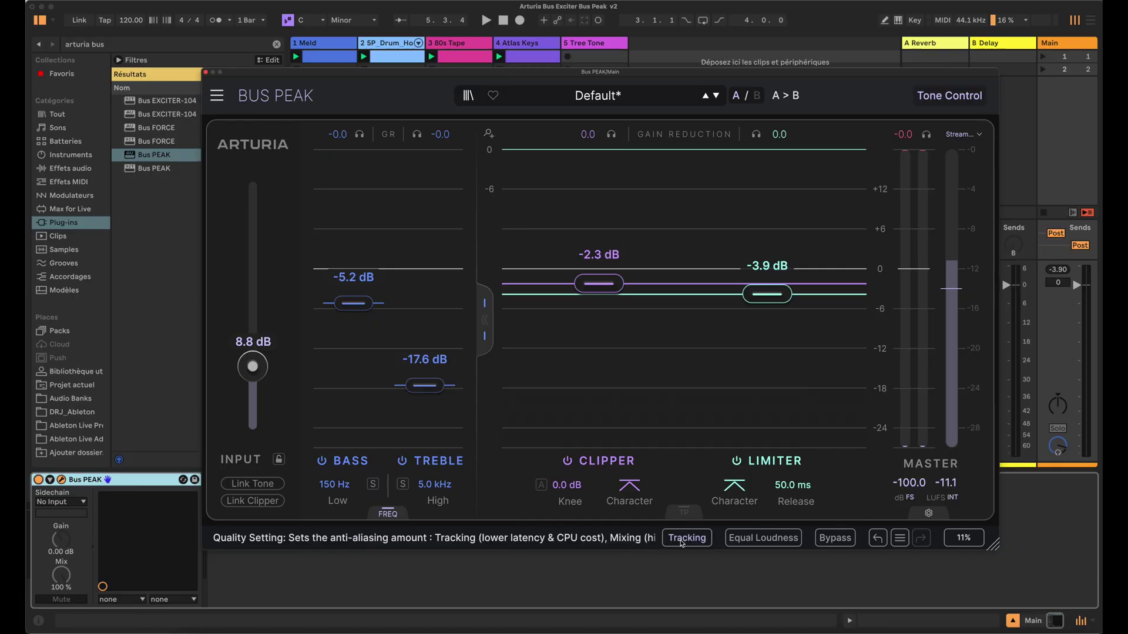
Step: Examine the Quality Setting options and keep Tracking
click(684, 540)
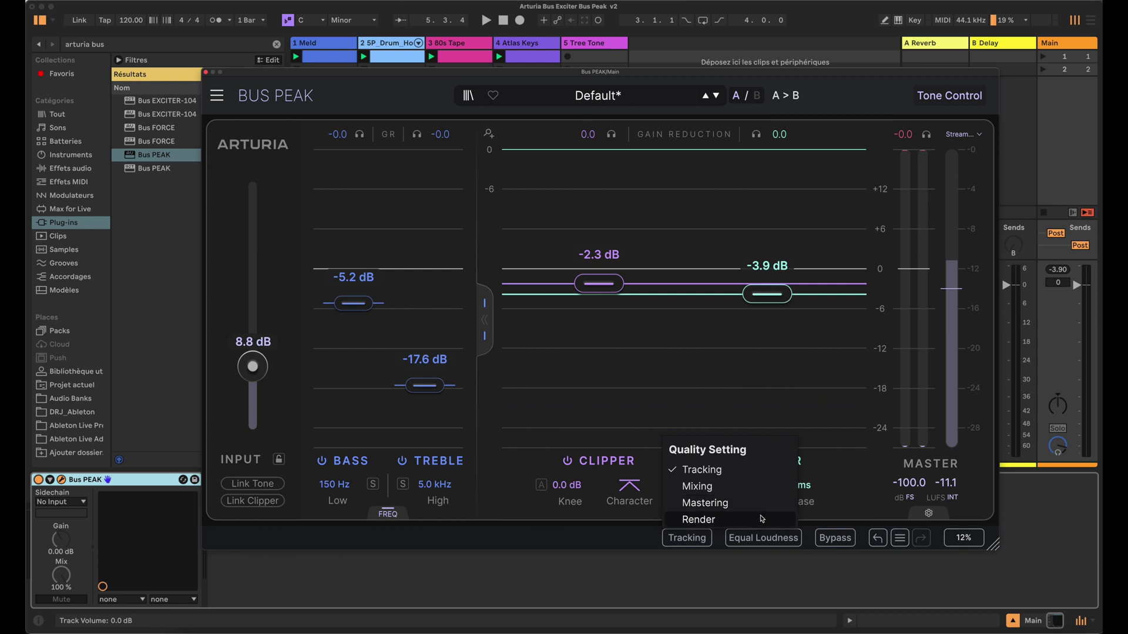
click(626, 547)
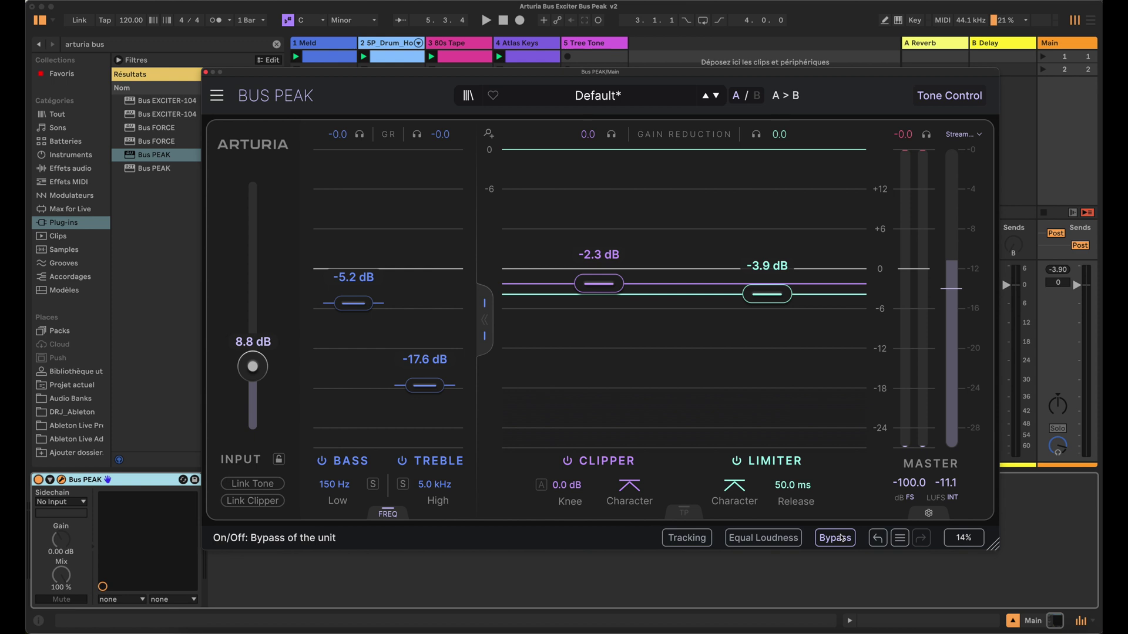
Step: Compare the bypassed and processed sound with Equal Loudness on during playback, switch Equal Loudness off and stop playback
key(space)
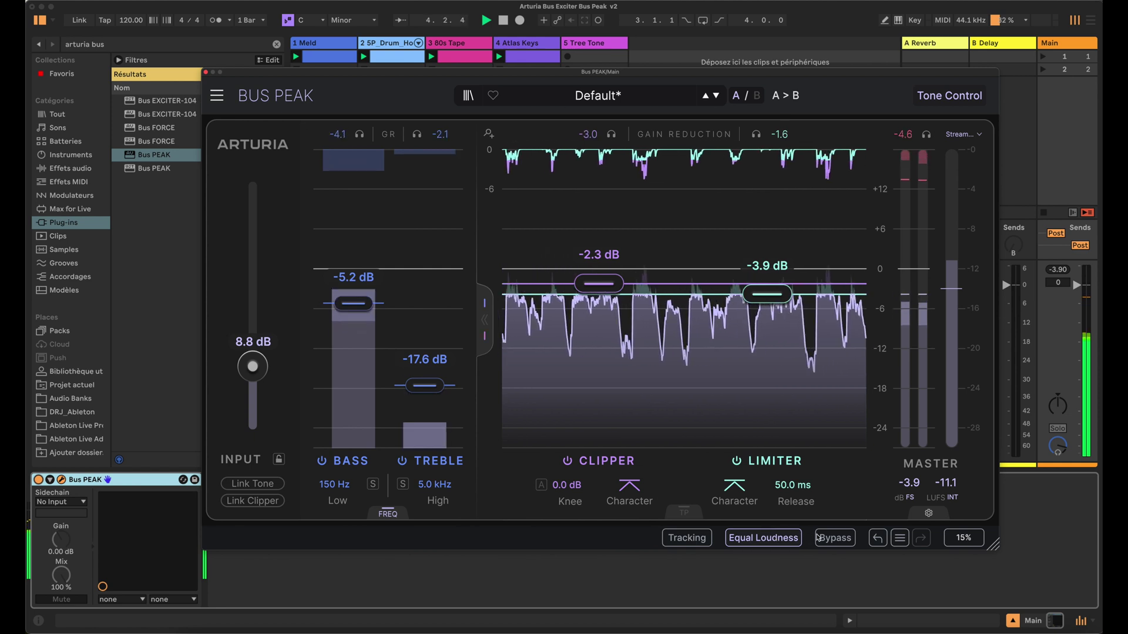
click(836, 539)
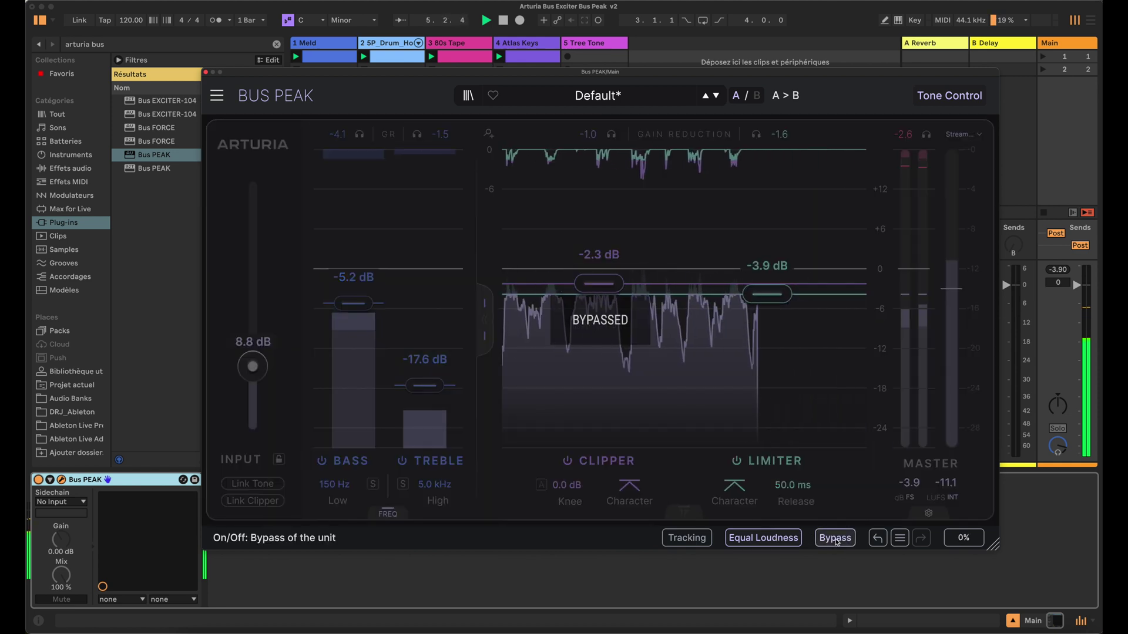
click(835, 538)
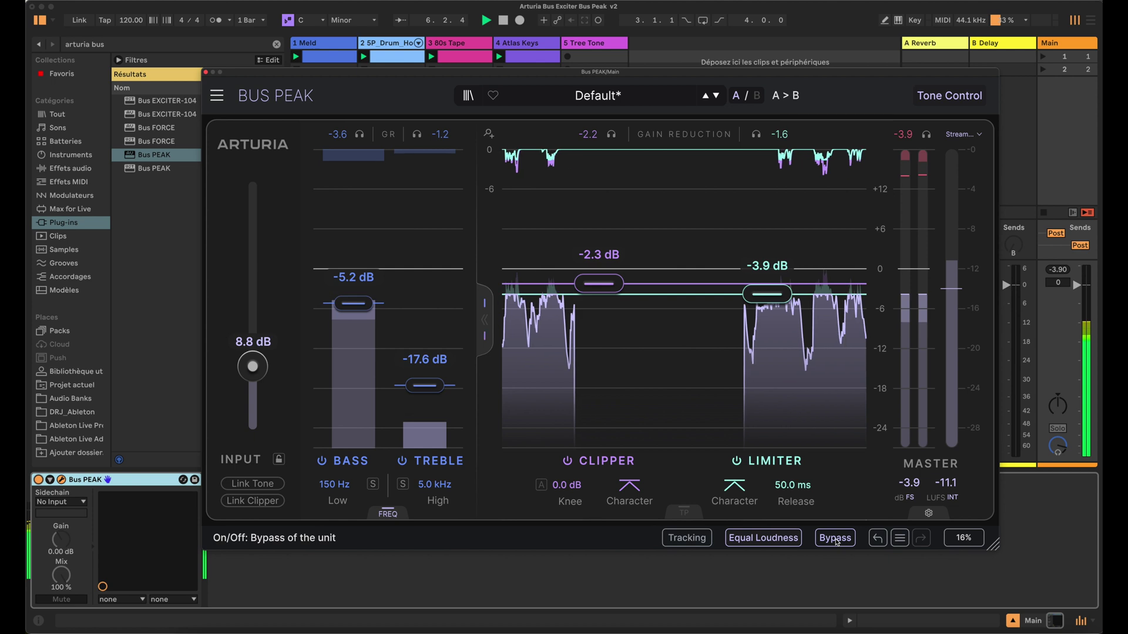
click(836, 538)
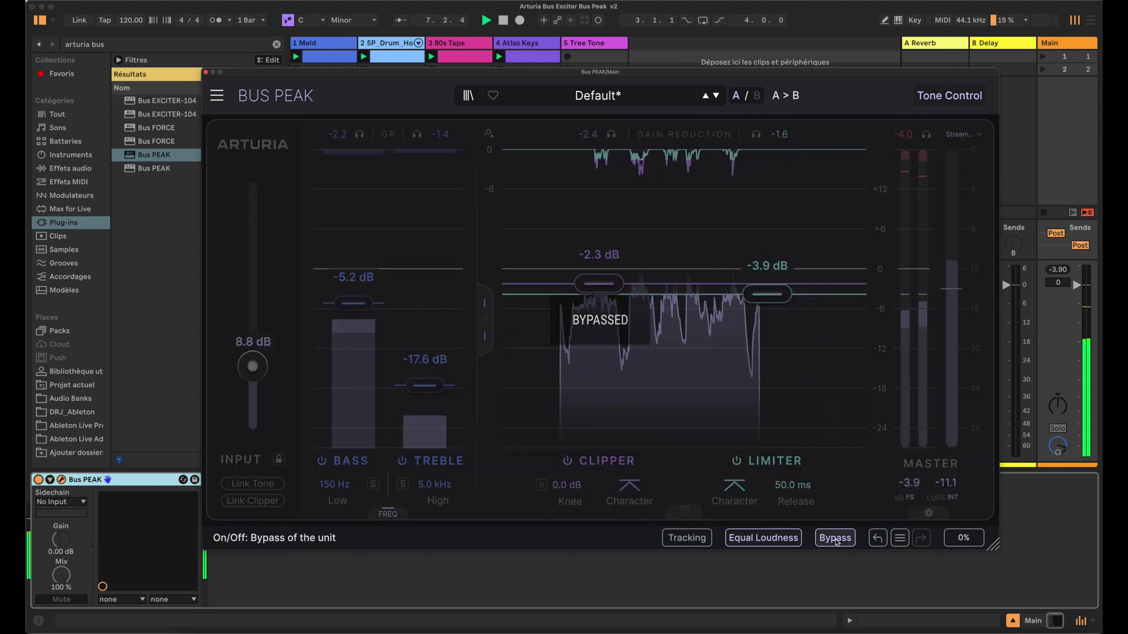
click(835, 538)
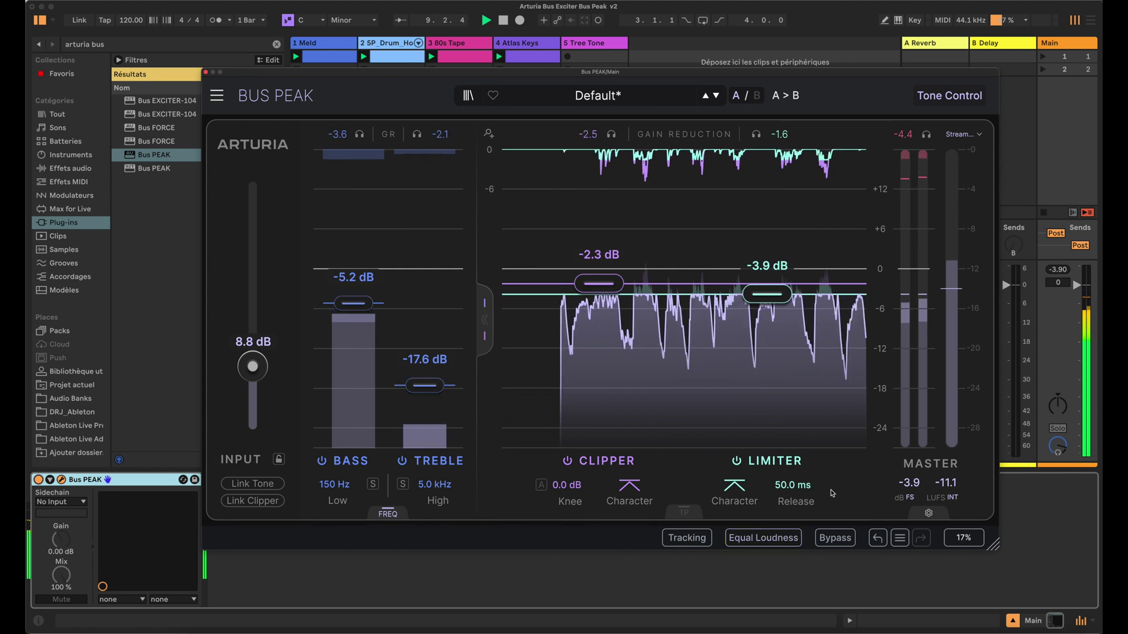
key(space)
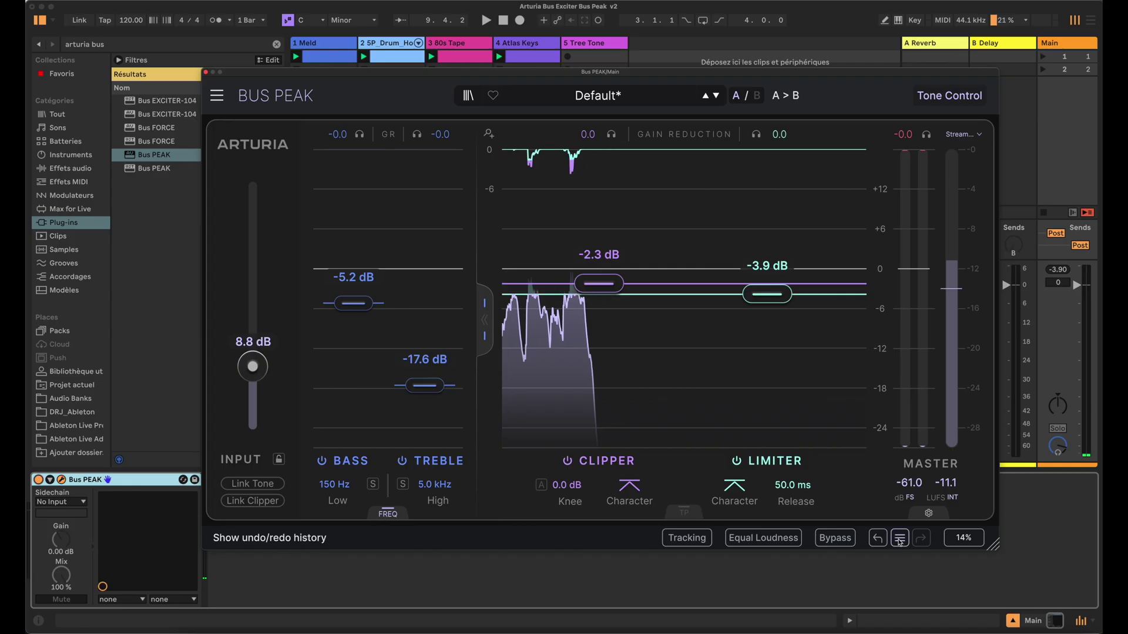
Step: Review the undo/redo history, close it and trigger Panic to cut all sounds
click(900, 538)
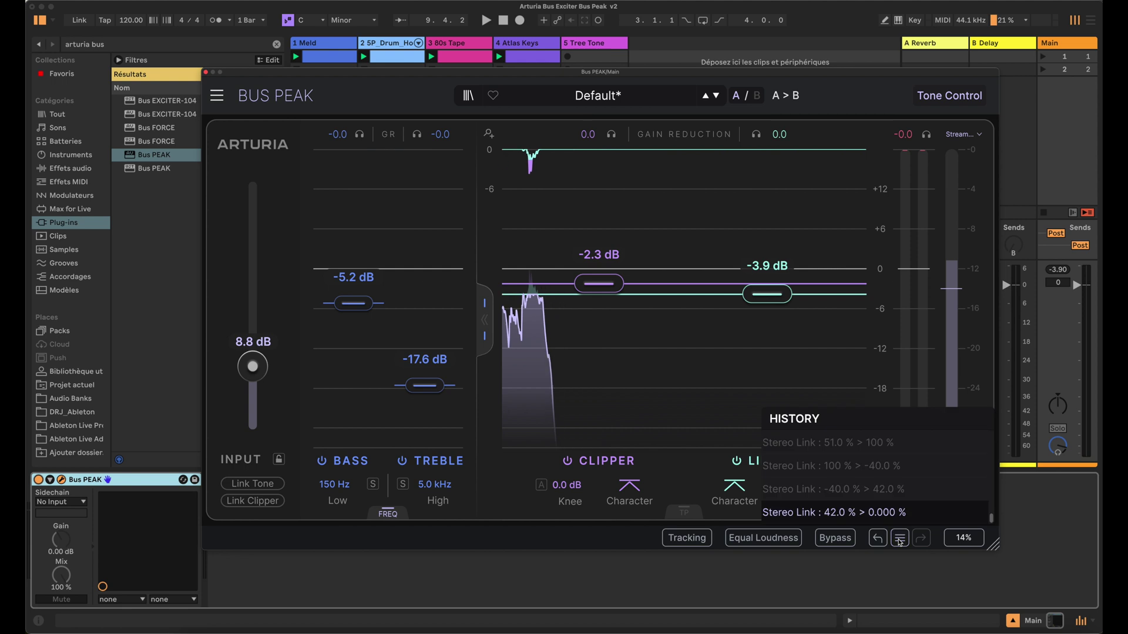
scroll(852, 475, up, 2)
scroll(850, 483, down, 3)
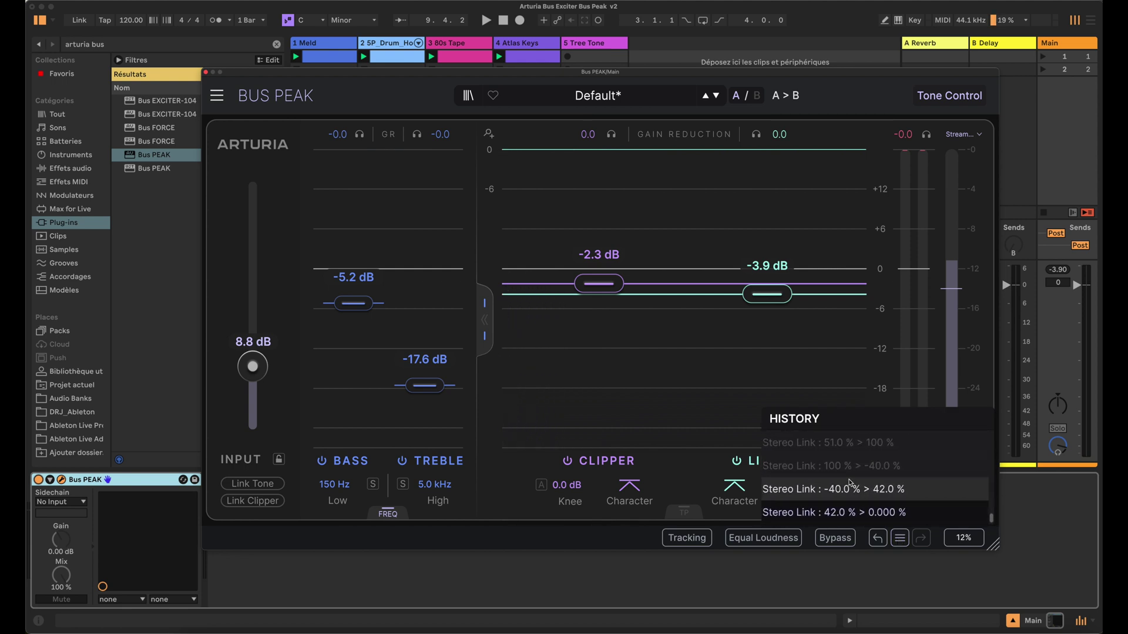
click(901, 539)
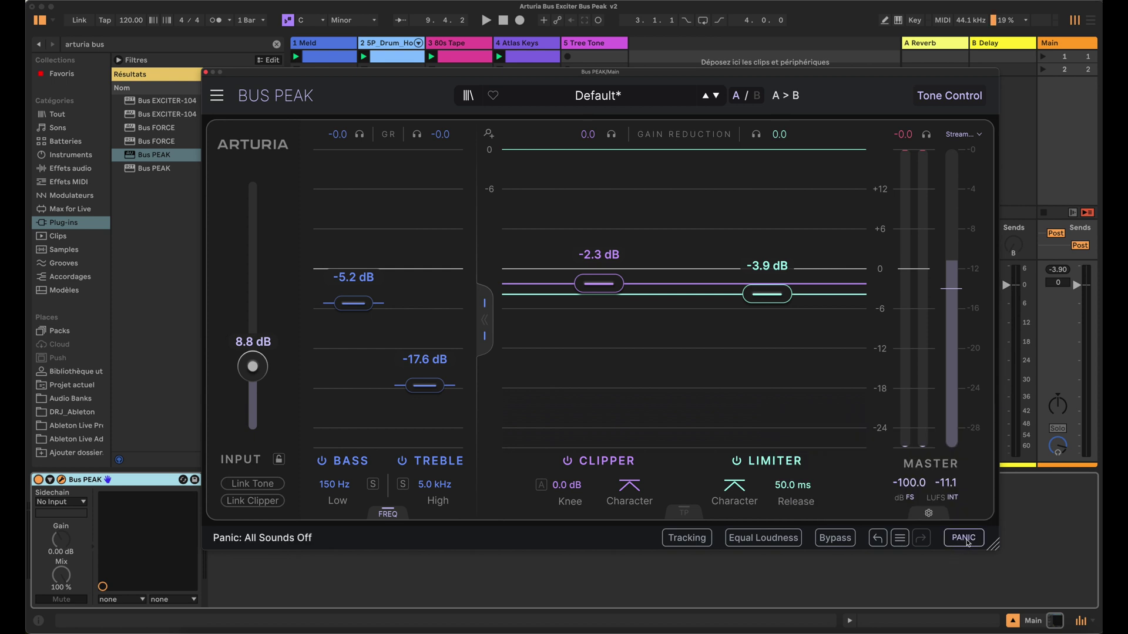
click(964, 539)
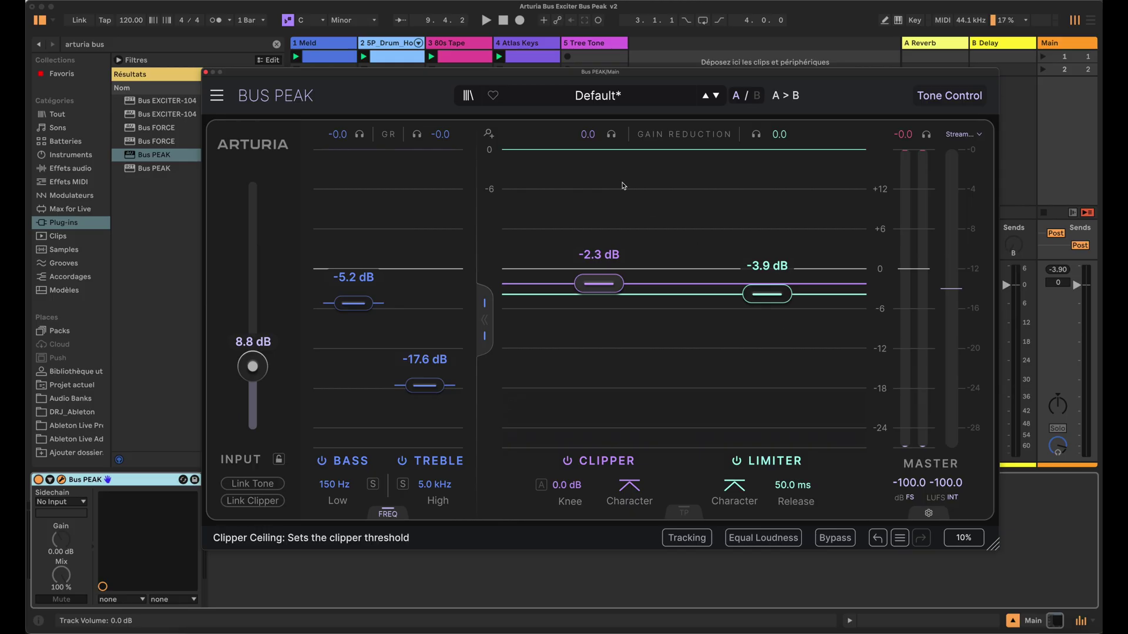
Step: Load the Acoustic Drums Smasher preset, start playback and switch to the Bass Density preset while it plays
click(589, 97)
mouse_move(580, 119)
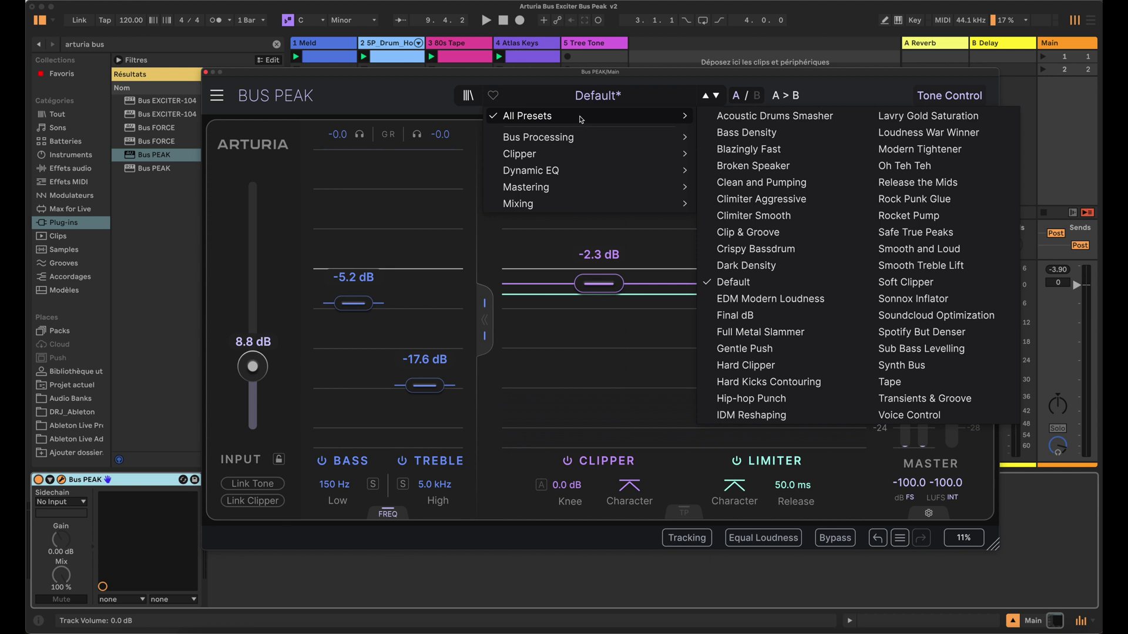
click(732, 117)
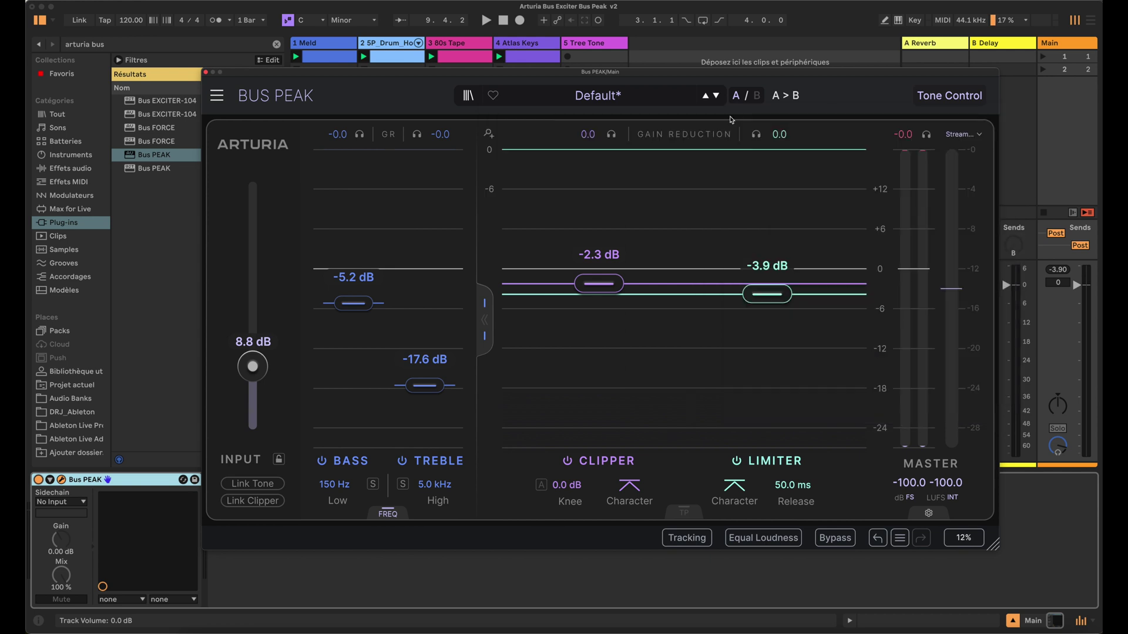
key(space)
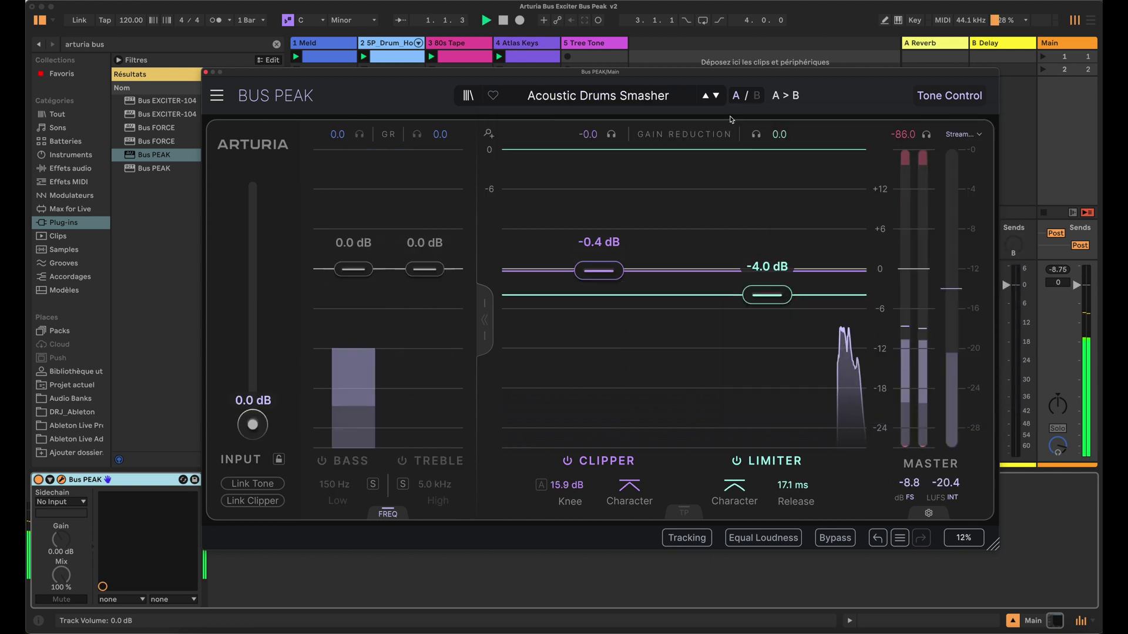
click(653, 101)
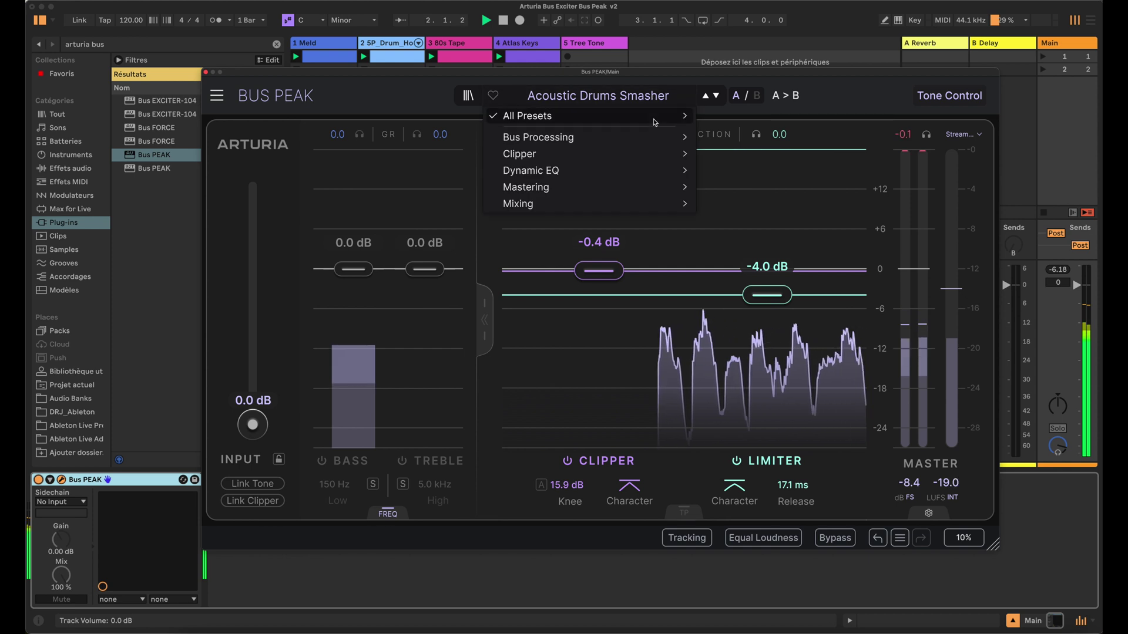
mouse_move(587, 117)
click(722, 134)
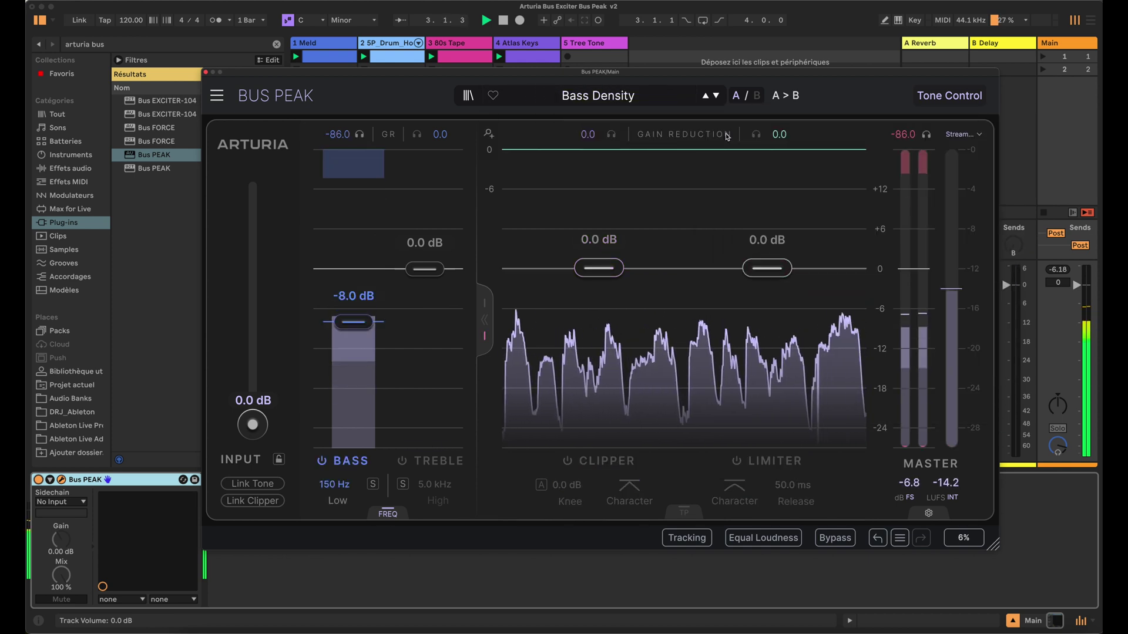
Step: Audition the Blazingly Fast preset and then the Broken Speaker preset while the set keeps playing
click(681, 104)
mouse_move(676, 116)
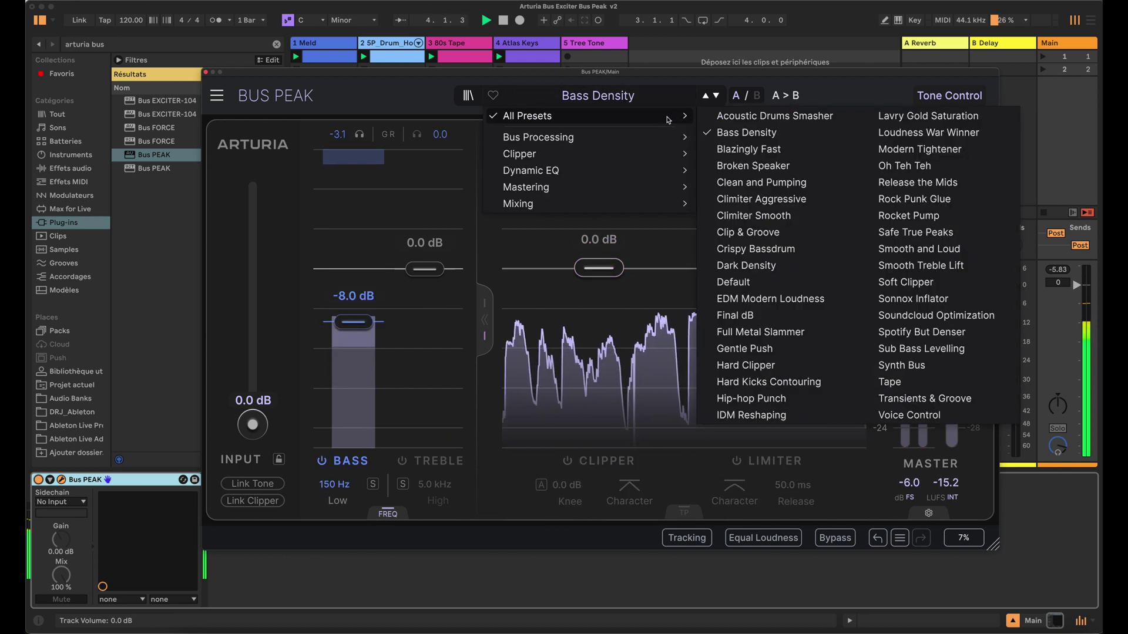
click(742, 150)
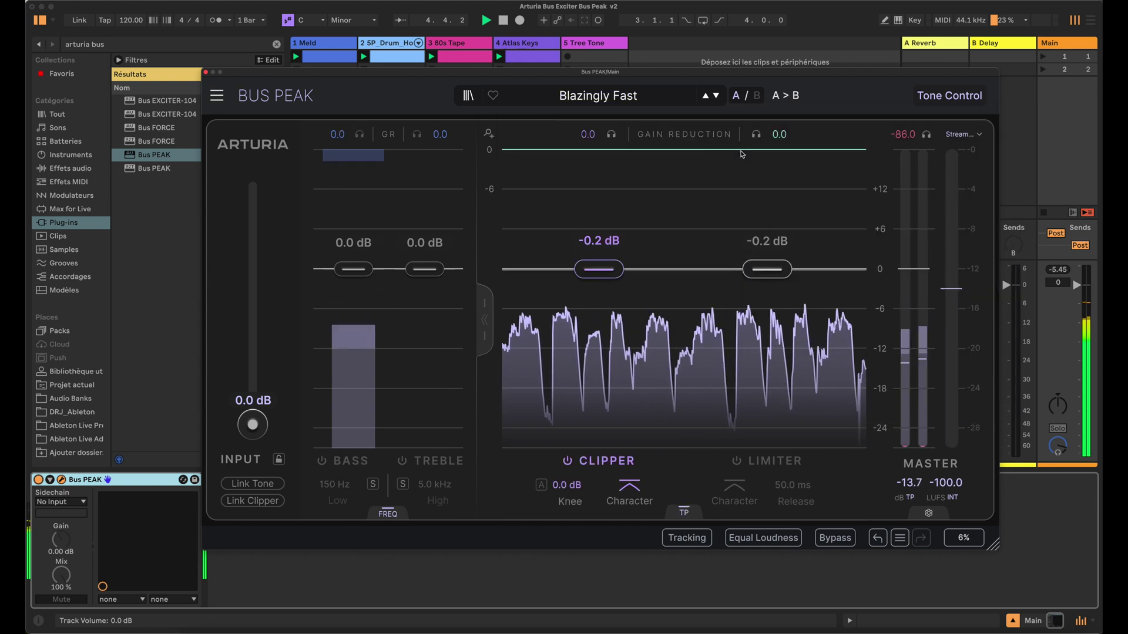
click(681, 102)
mouse_move(683, 116)
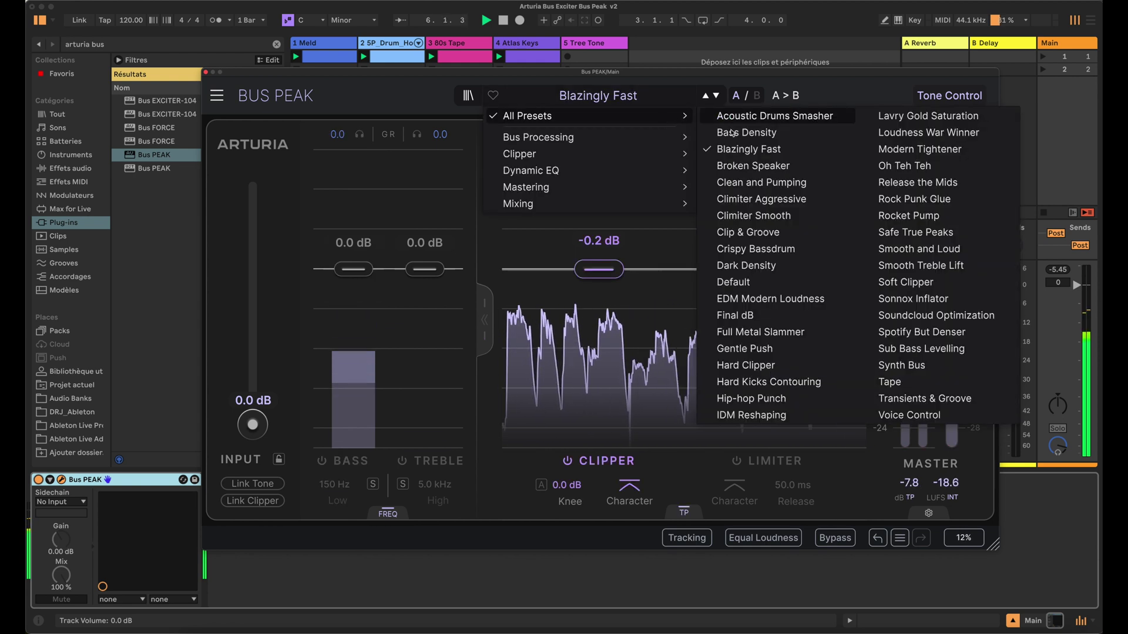
click(784, 166)
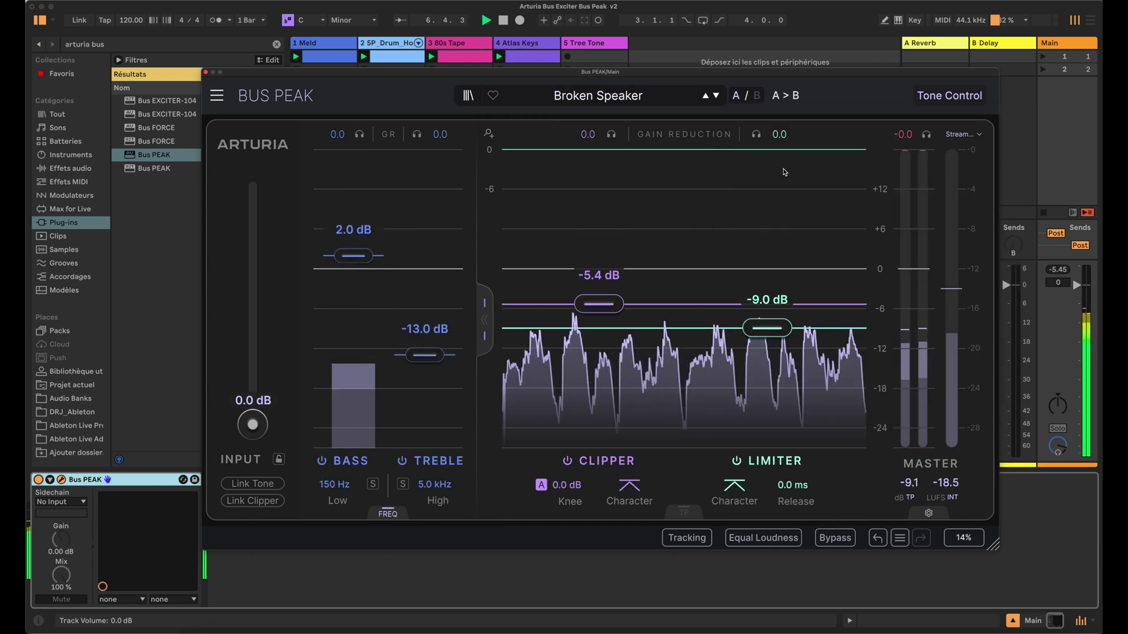
Step: Audition the Clean and Pumping preset, followed by Climiter Aggressive, during playback
click(670, 97)
mouse_move(672, 116)
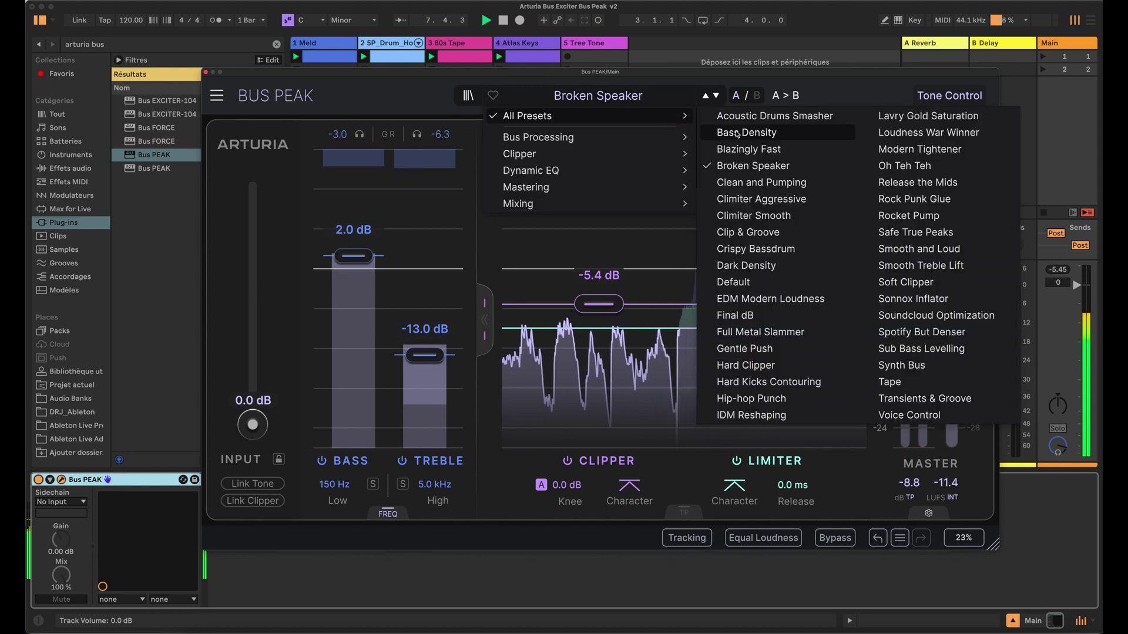
click(789, 183)
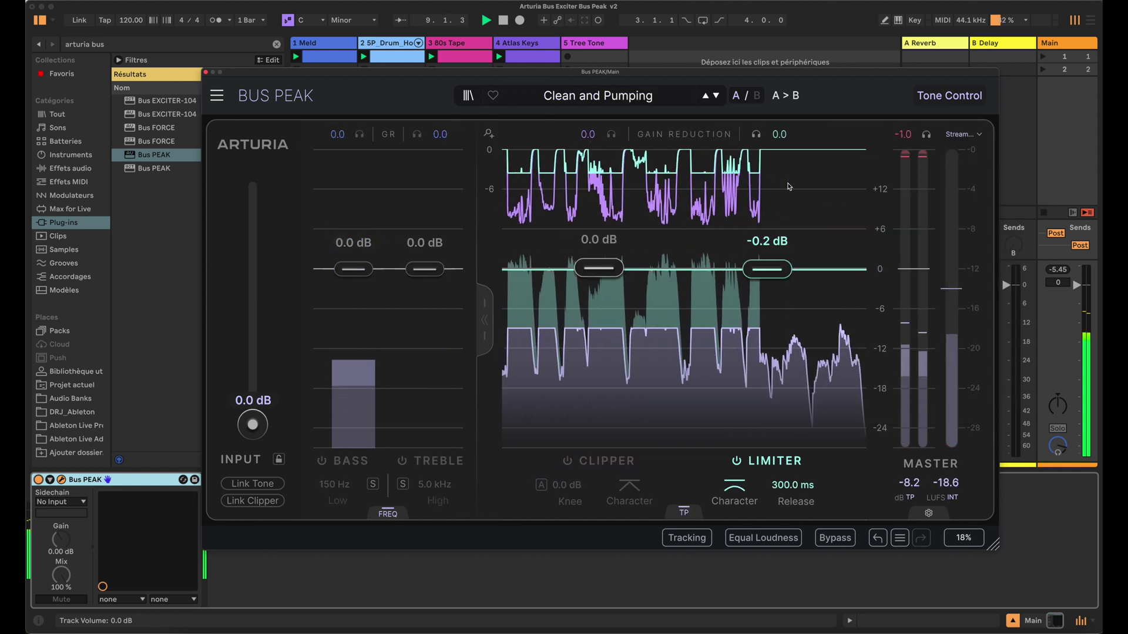
click(678, 103)
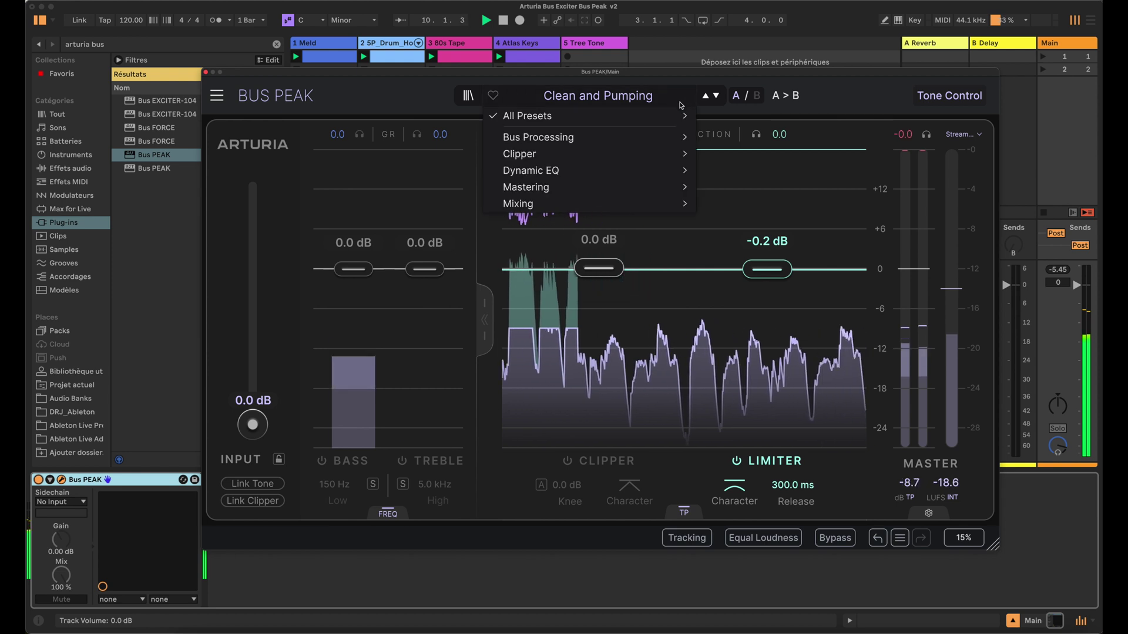
mouse_move(676, 115)
click(761, 199)
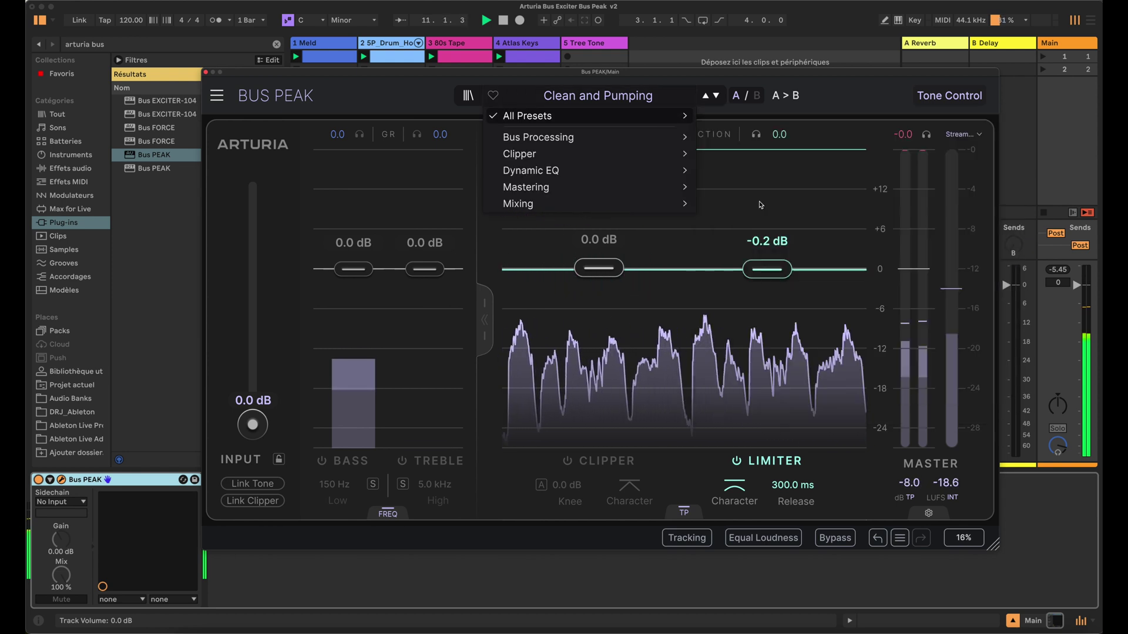
Step: Audition the Climiter Smooth preset, followed by Clip & Groove, during playback
click(656, 103)
mouse_move(658, 116)
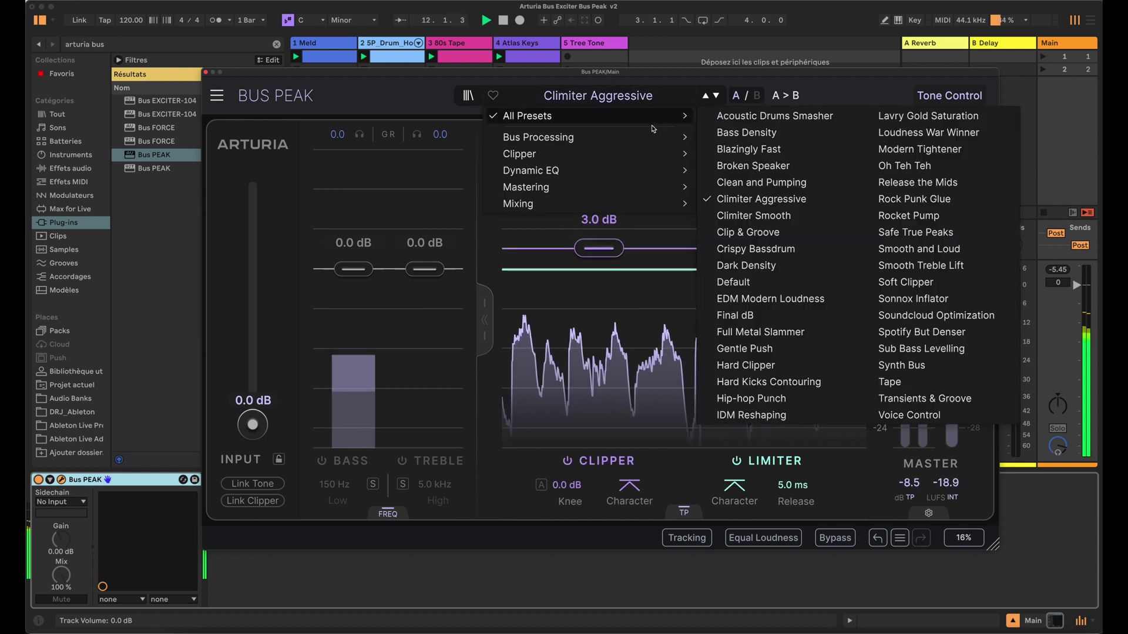
click(759, 215)
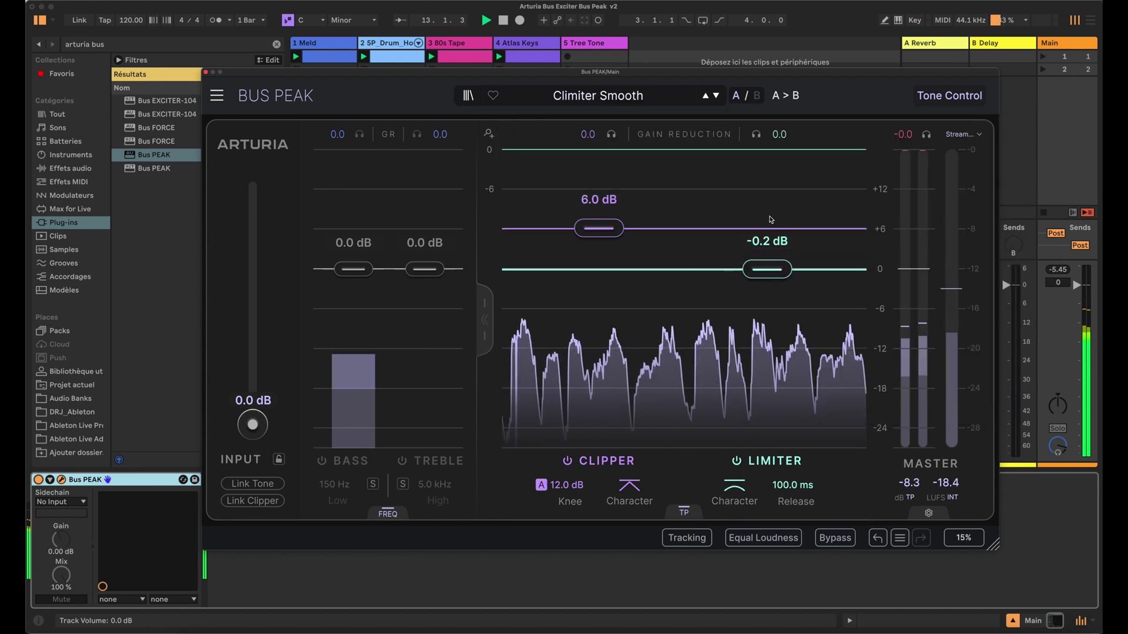
click(670, 103)
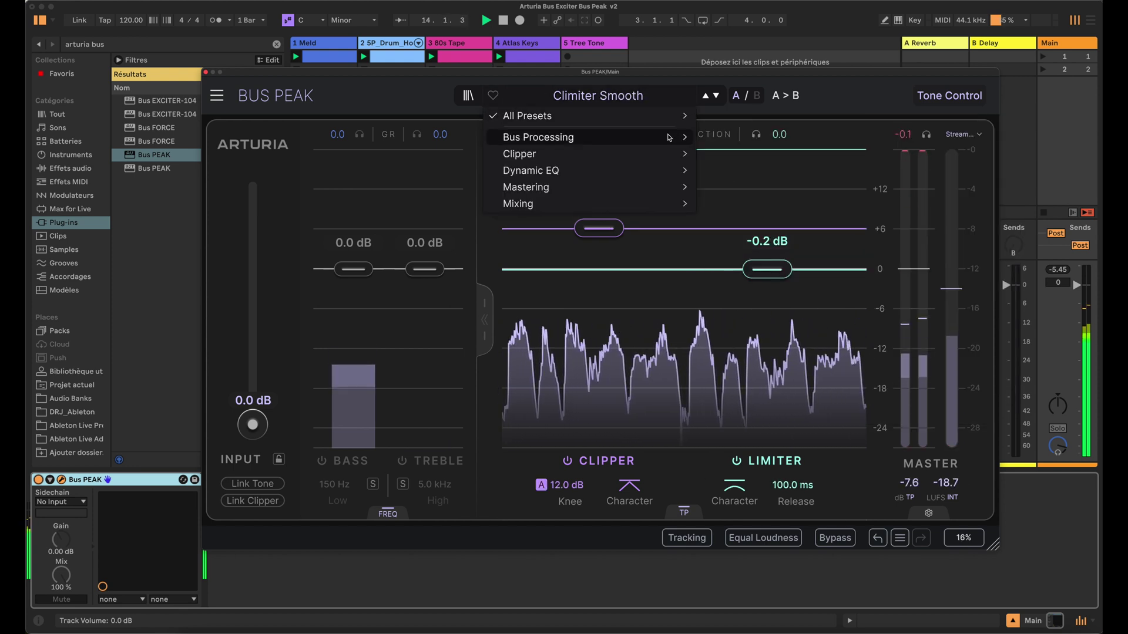
mouse_move(680, 121)
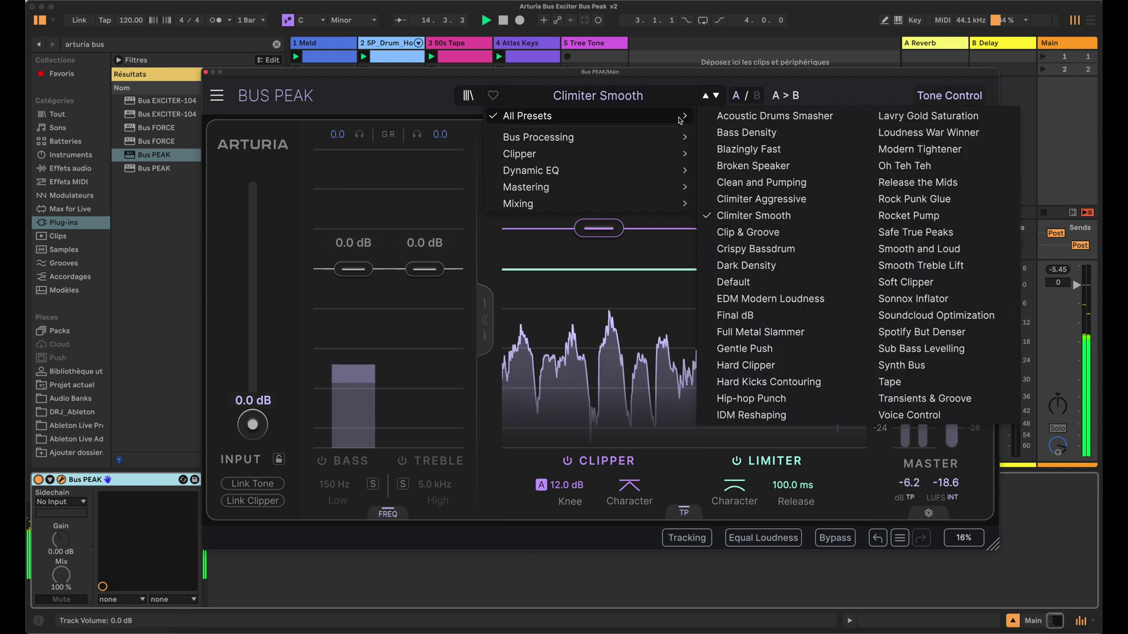
click(782, 237)
Step: Audition the EDM Modern Loudness preset, followed by Final dB, while playback continues
click(670, 104)
mouse_move(670, 120)
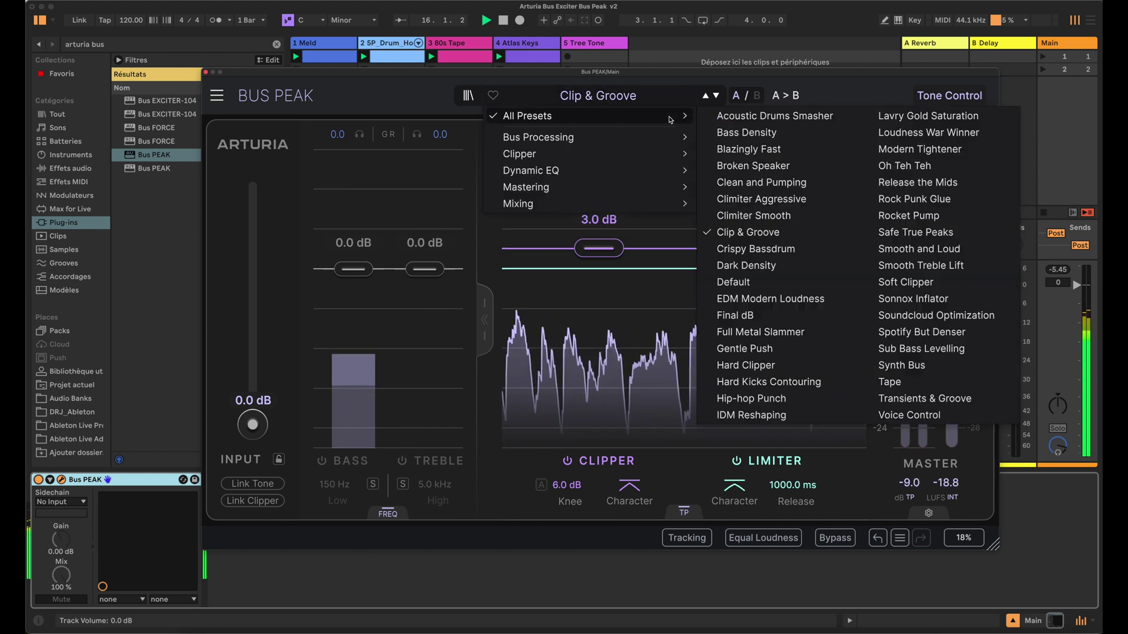
click(770, 299)
click(664, 95)
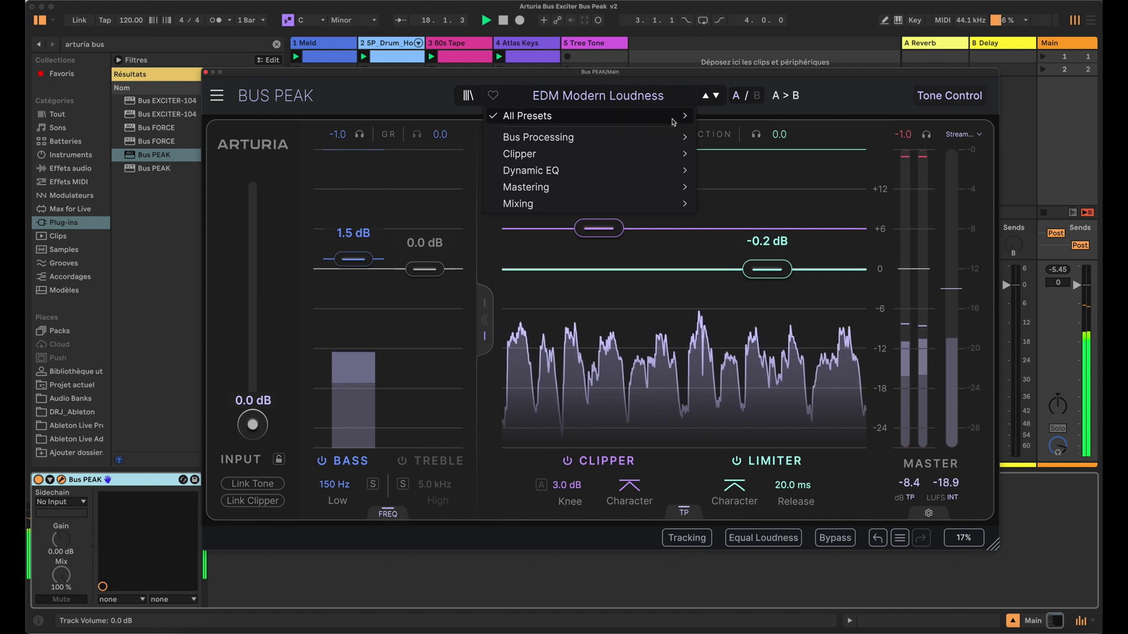
mouse_move(673, 122)
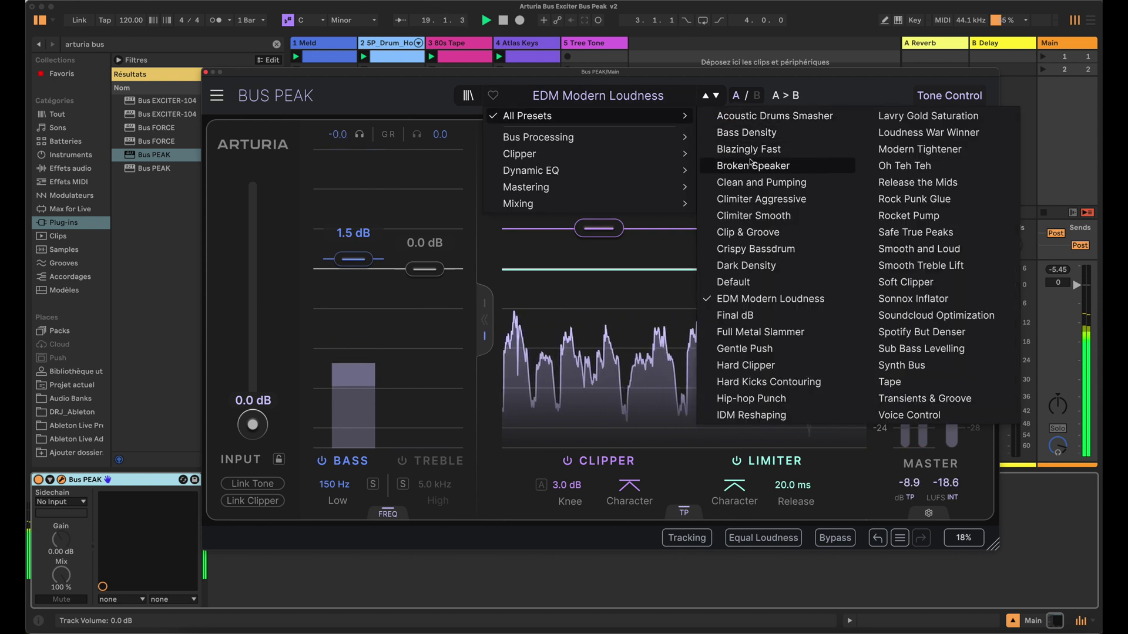
click(756, 318)
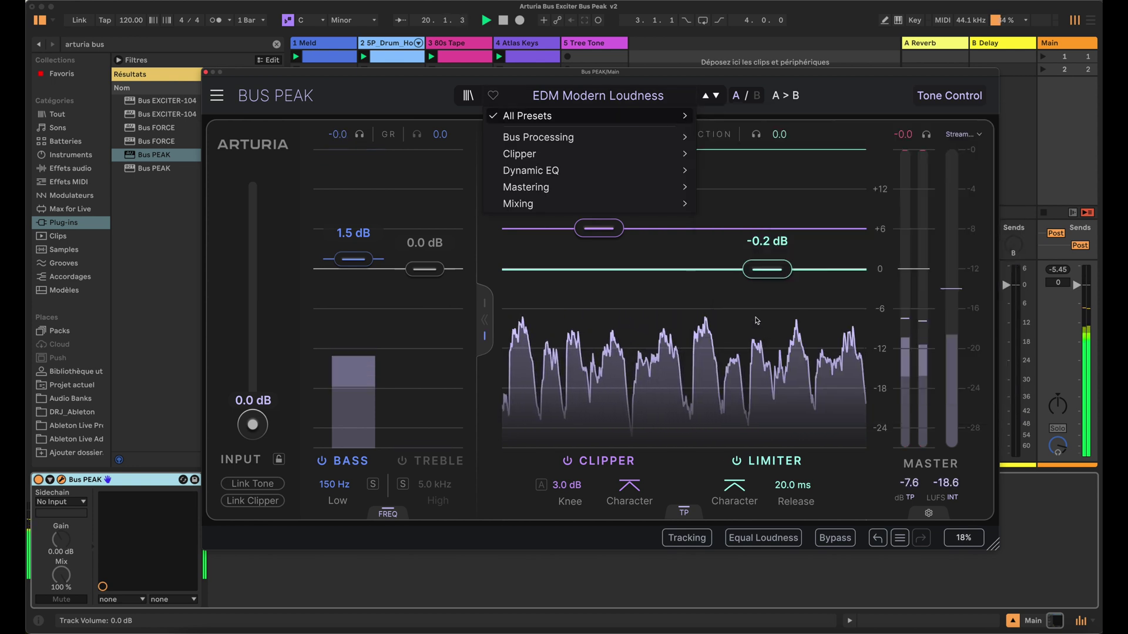
Step: Audition the Full Metal Slammer preset, followed by Gentle Push, during playback
click(668, 100)
mouse_move(668, 116)
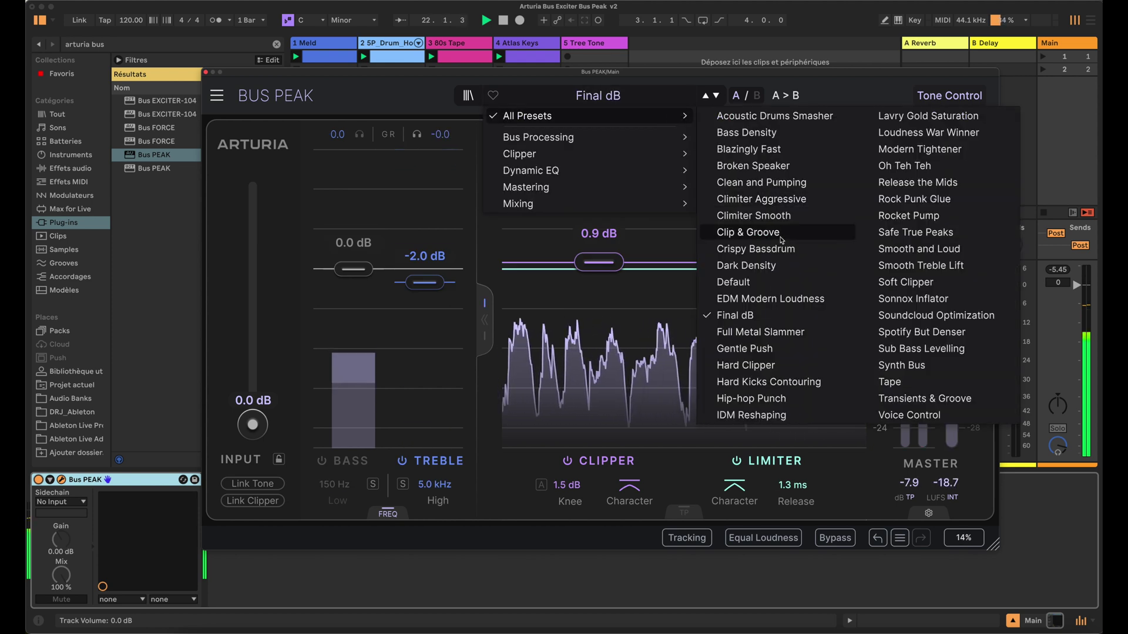
click(762, 333)
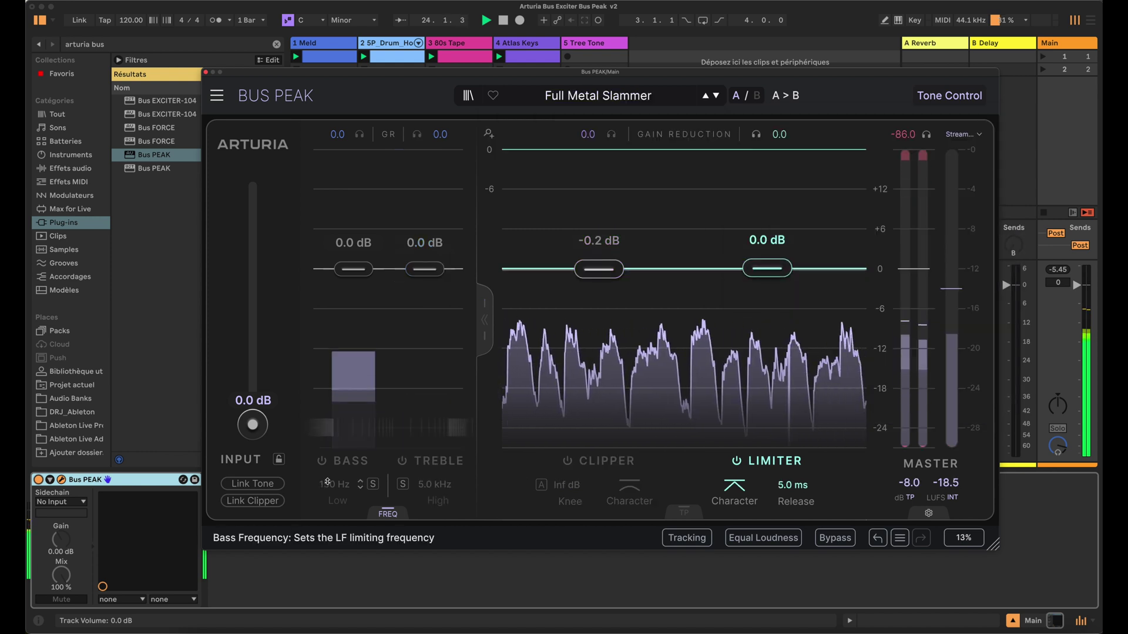
click(668, 89)
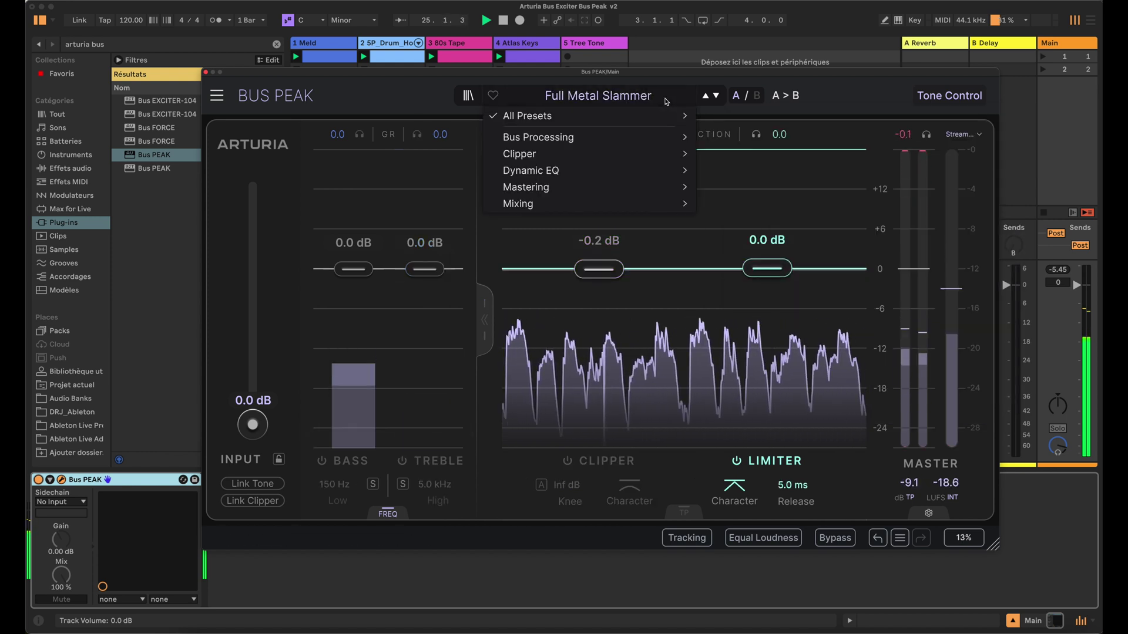
mouse_move(659, 121)
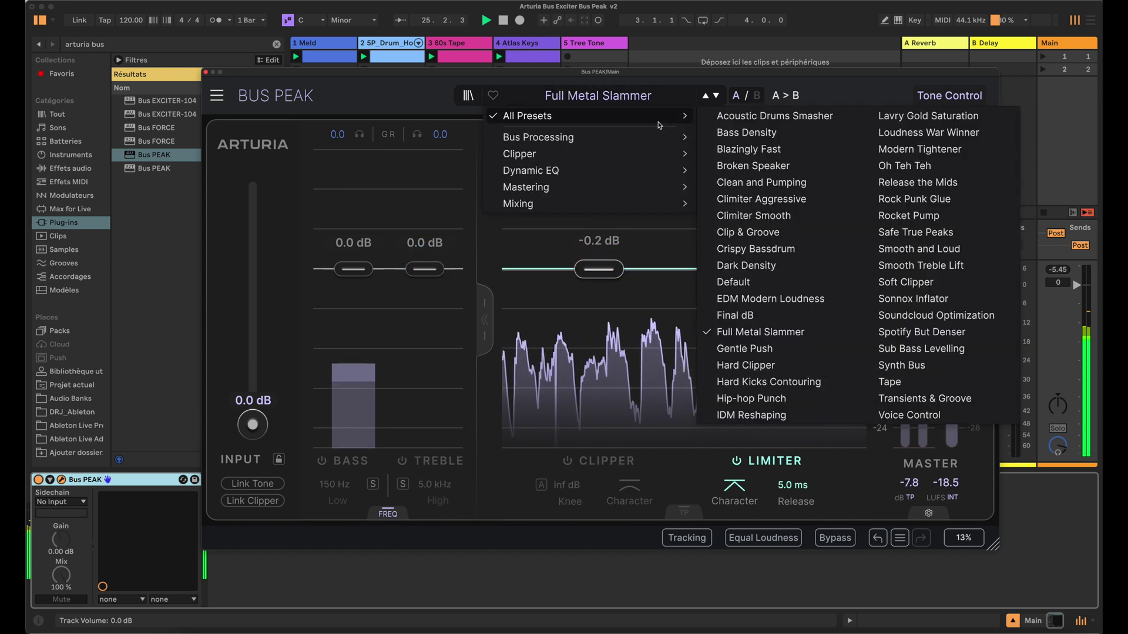
click(774, 353)
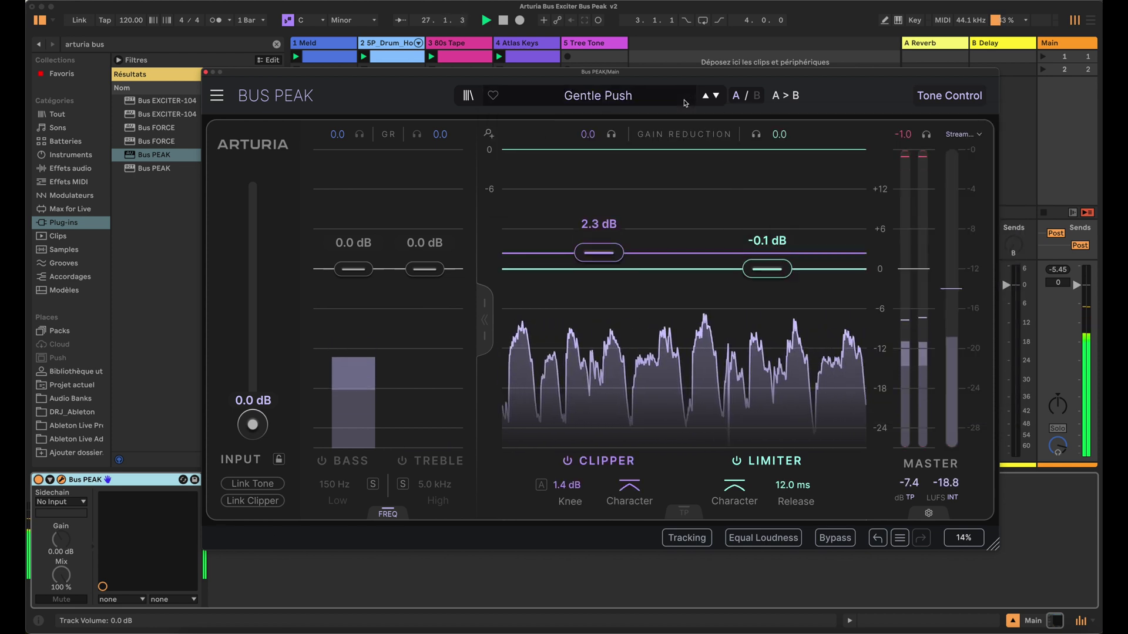
Step: Audition the Hard Clipper preset, followed by Hard Kicks Contouring, while the set plays
click(685, 102)
mouse_move(678, 117)
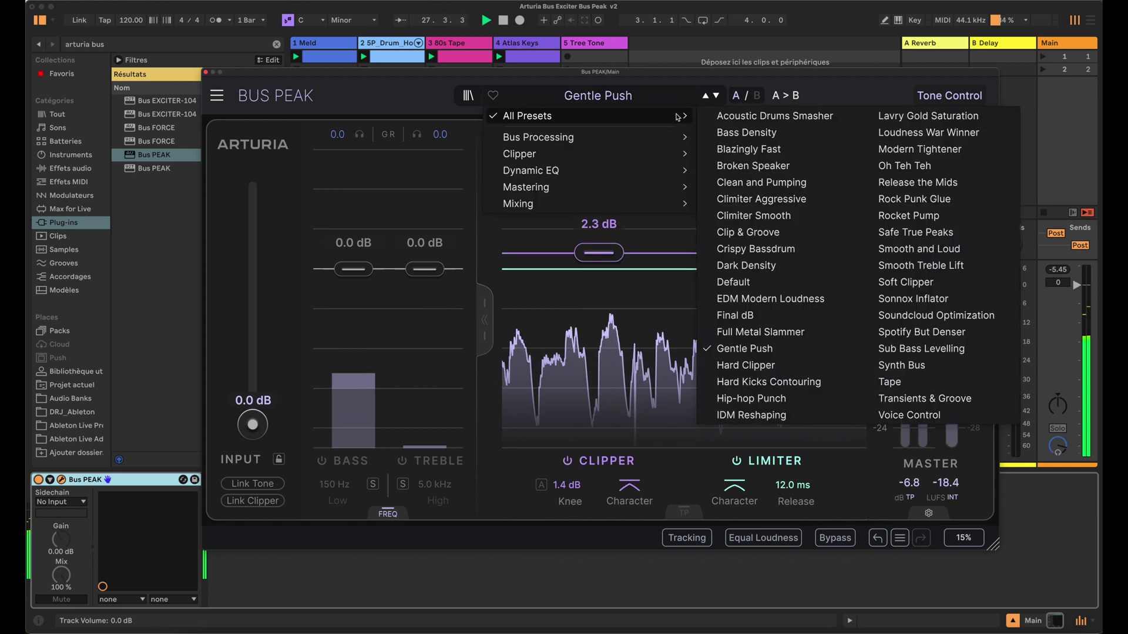
click(788, 364)
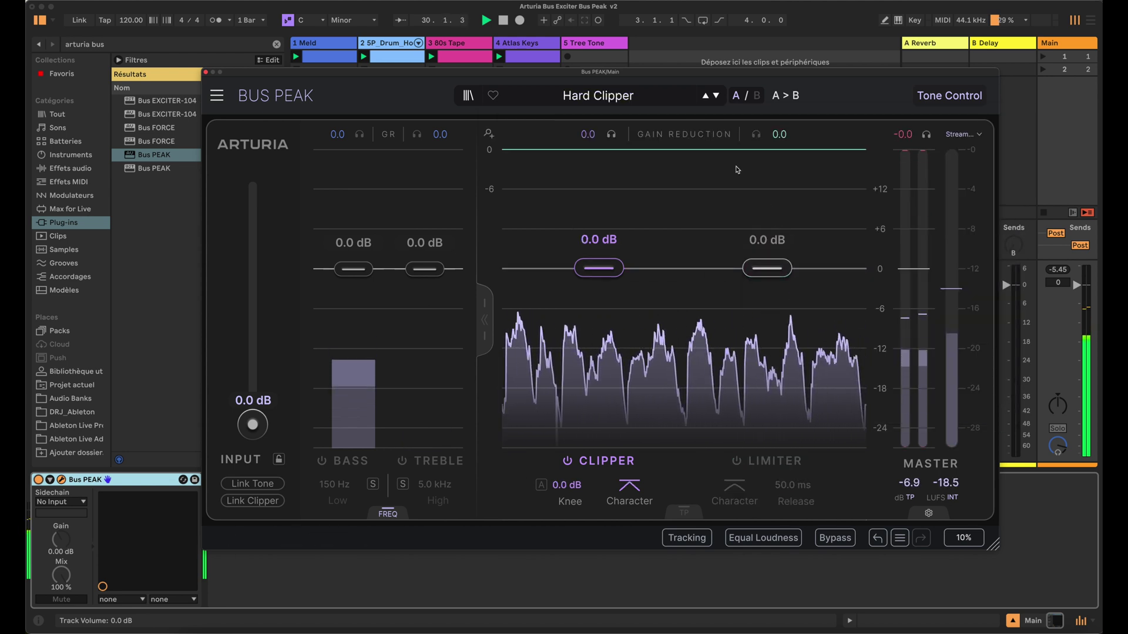
click(664, 104)
mouse_move(676, 116)
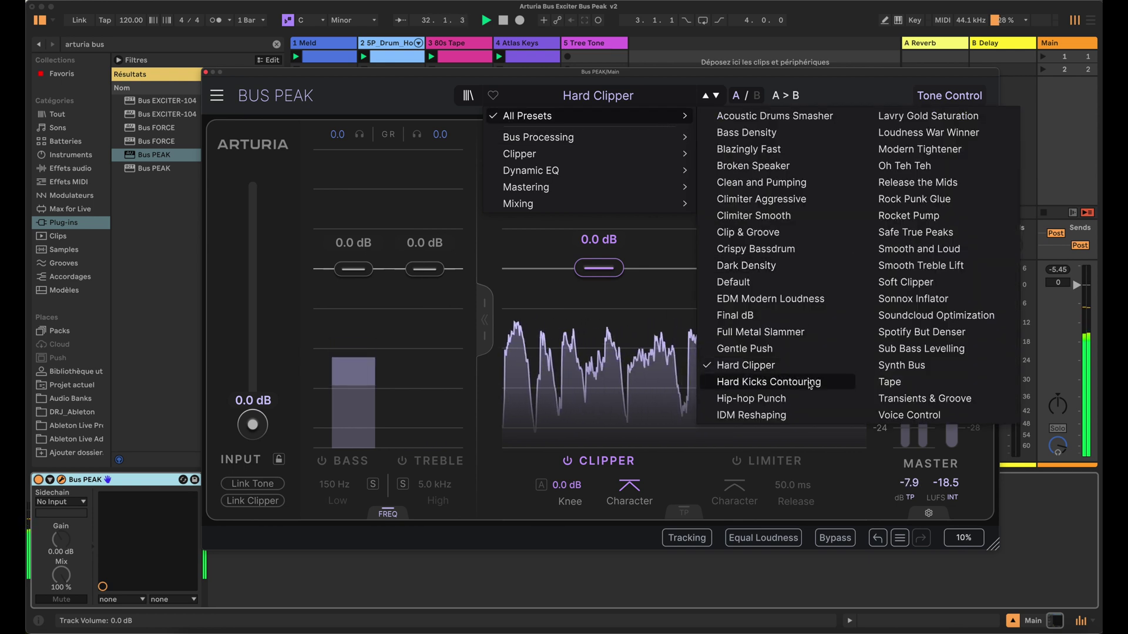
click(810, 382)
Step: Audition the Hip-hop Punch preset, followed by IDM Reshaping, during playback
click(675, 103)
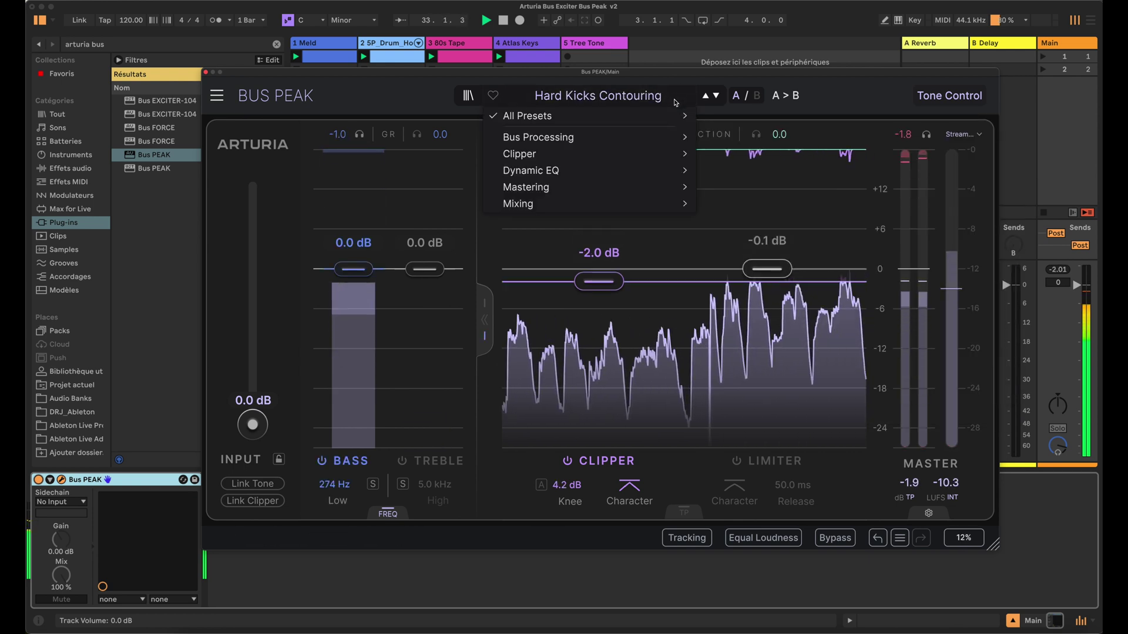
mouse_move(676, 115)
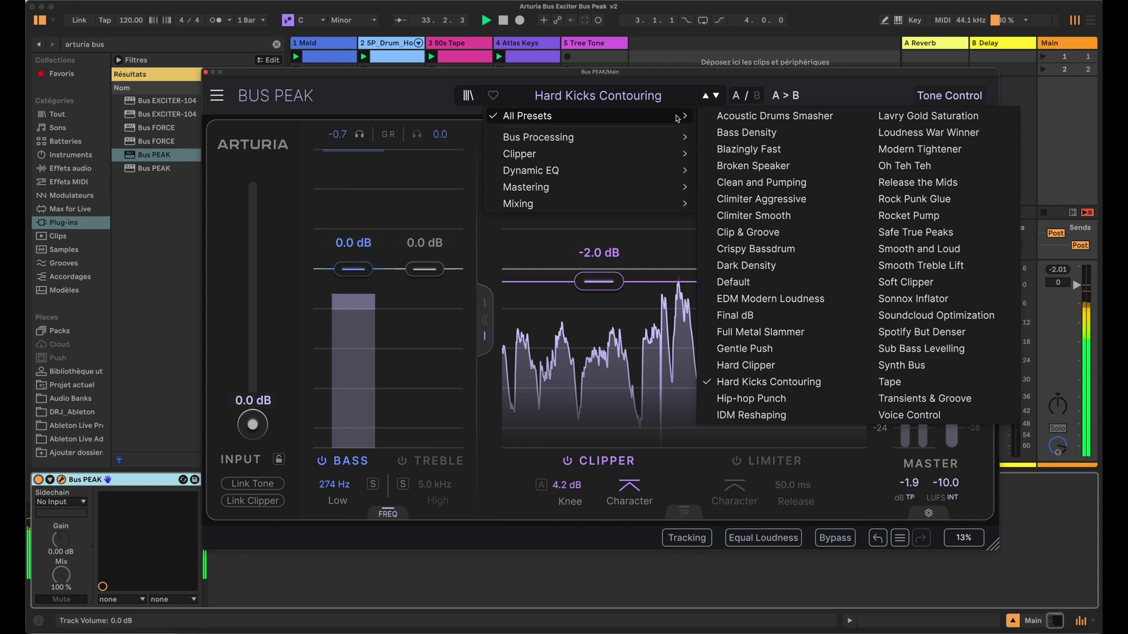
click(788, 399)
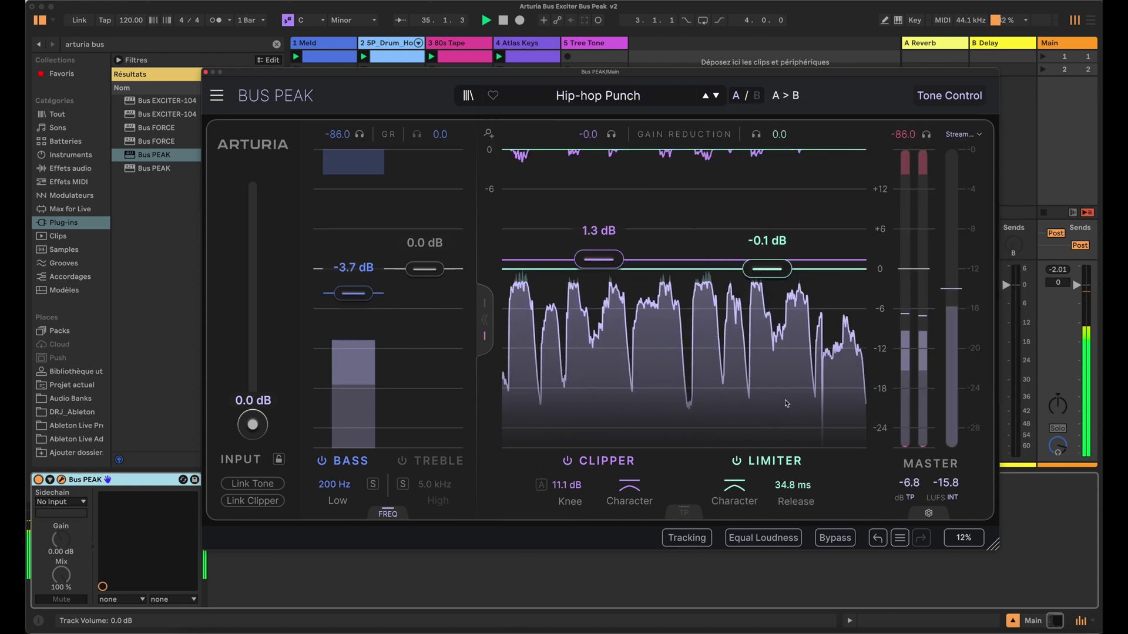
click(675, 96)
mouse_move(675, 115)
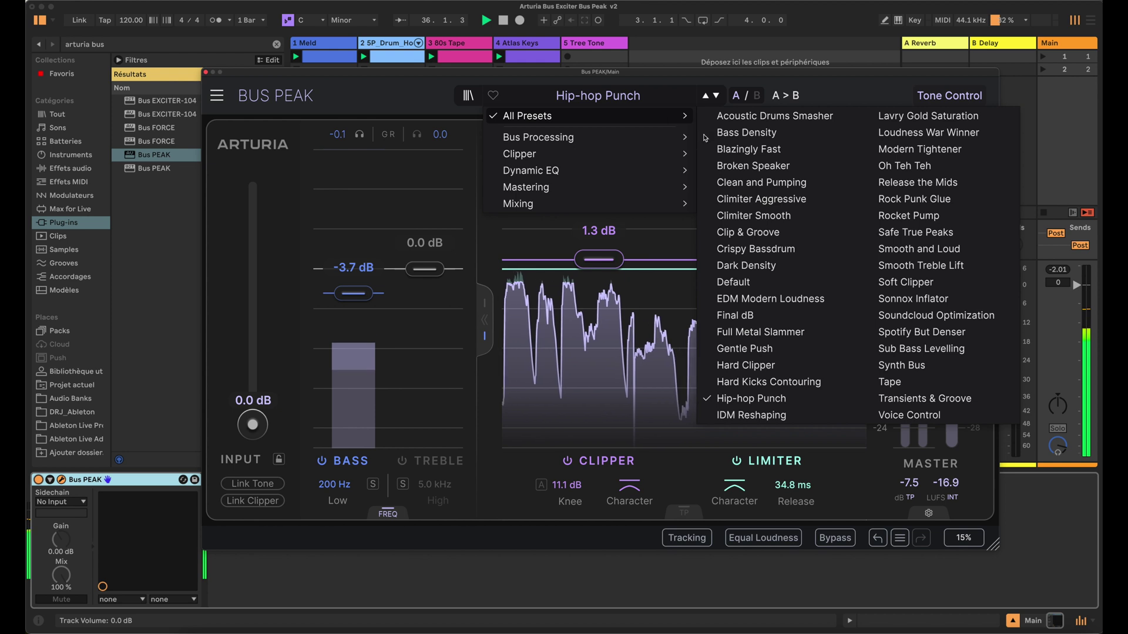
click(769, 416)
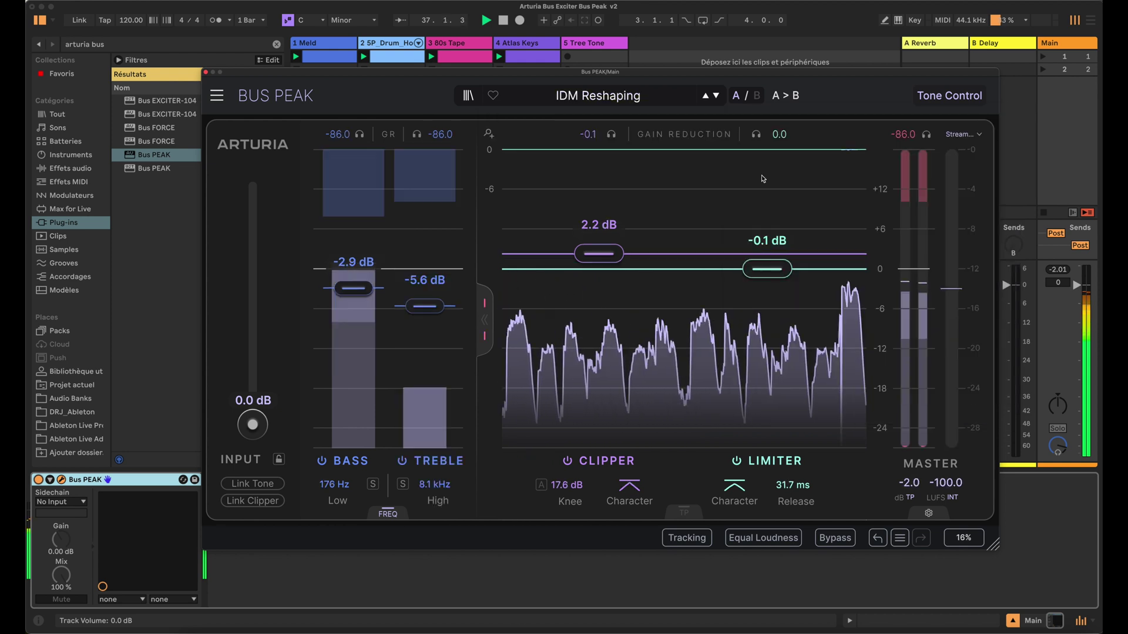
Step: Audition the Lavry Gold Saturation preset, followed by Loudness War Winner, during playback
click(674, 95)
mouse_move(674, 121)
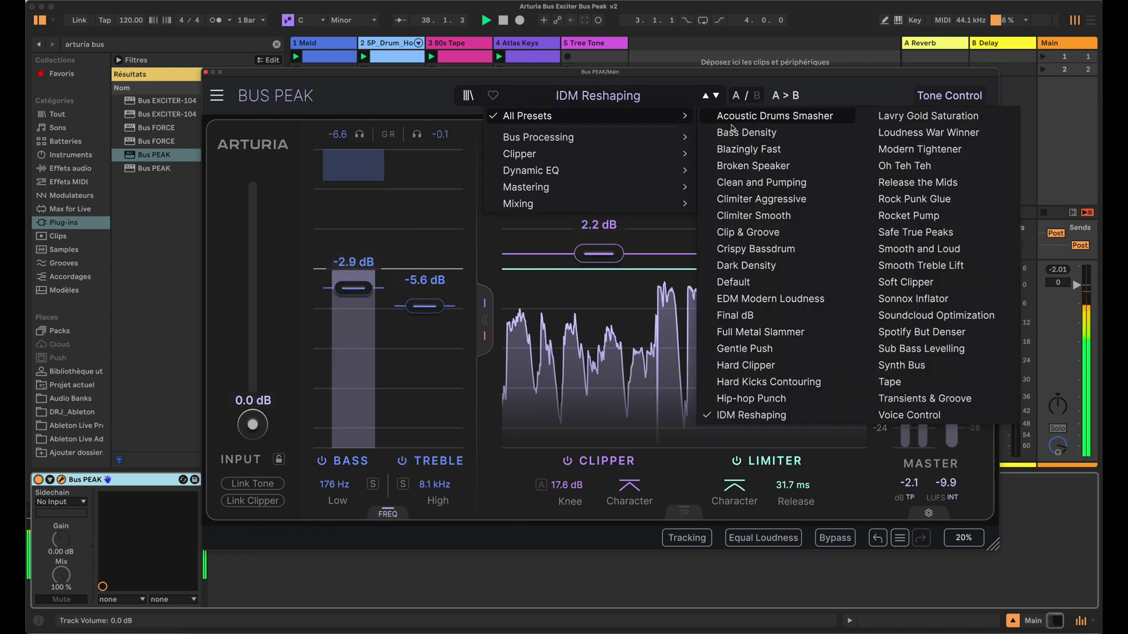
click(920, 116)
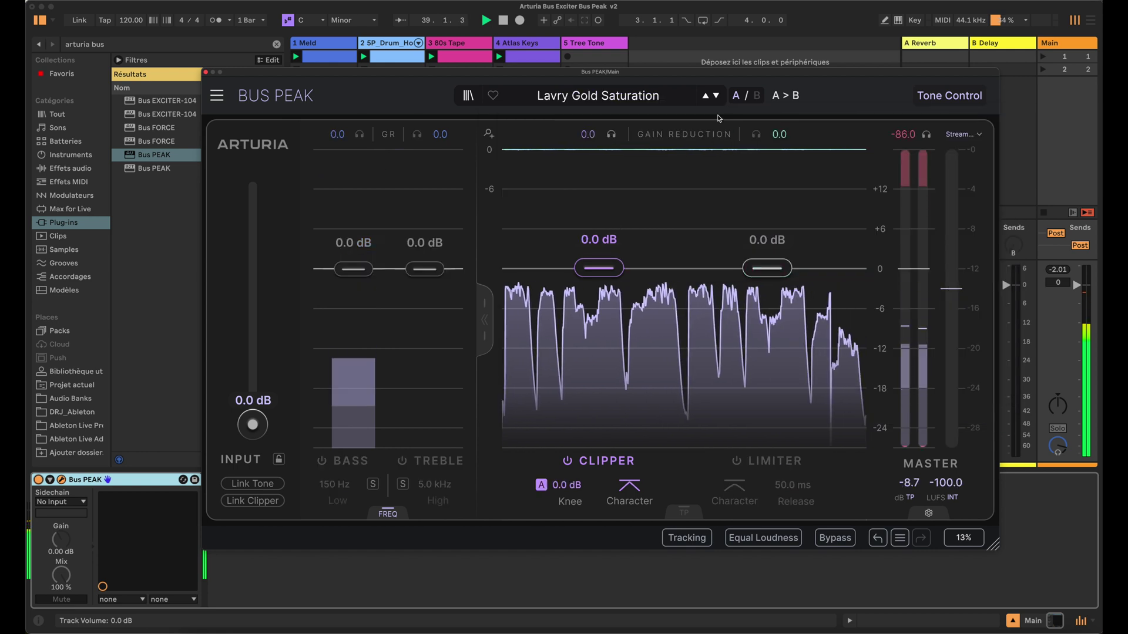
click(667, 96)
mouse_move(666, 115)
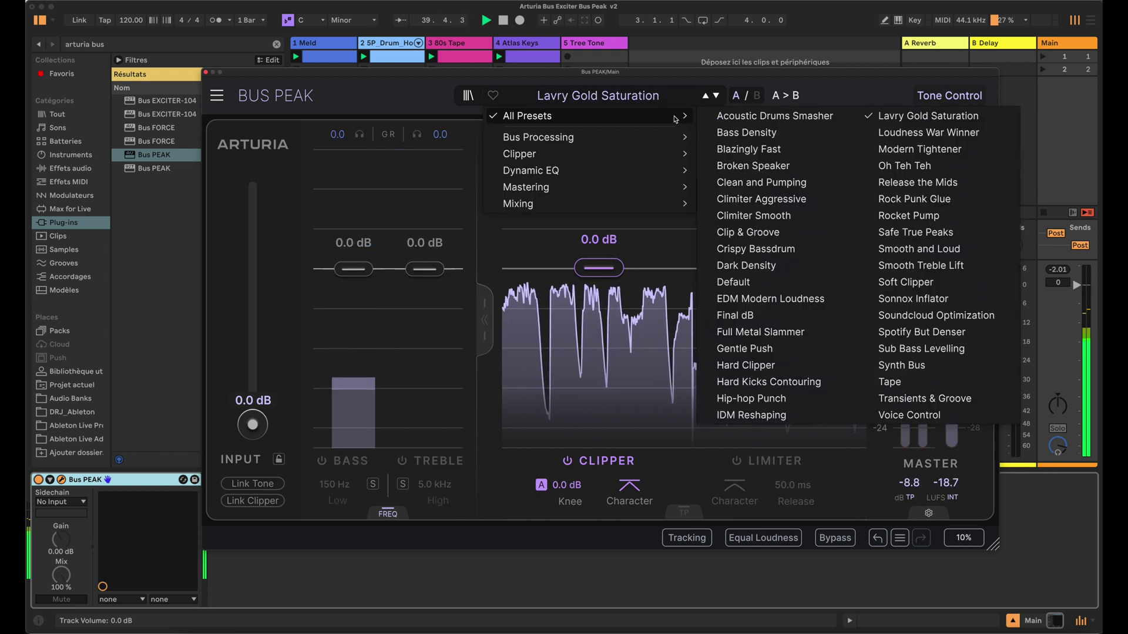
click(904, 133)
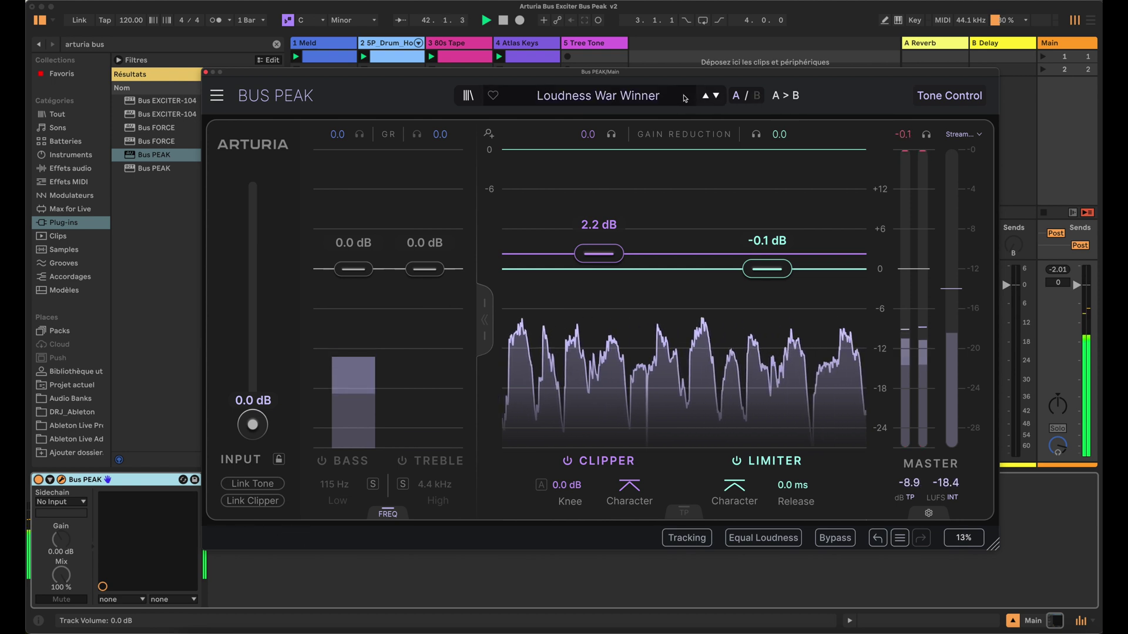
Step: Load the Modern Tightener preset from the full preset list while playback continues
click(685, 97)
mouse_move(683, 116)
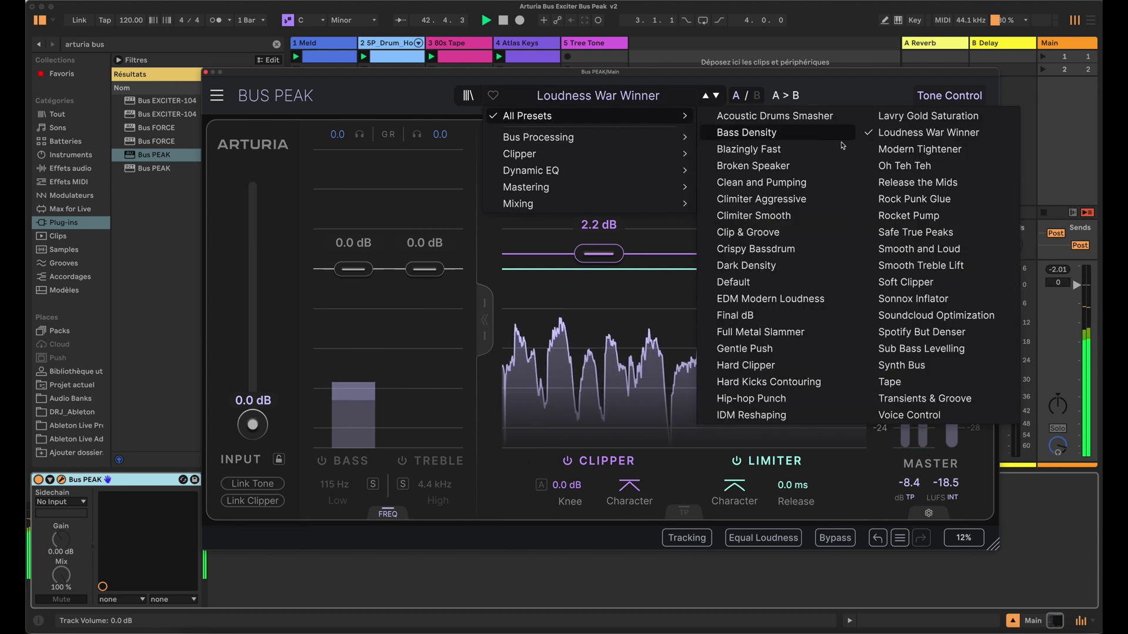
click(895, 150)
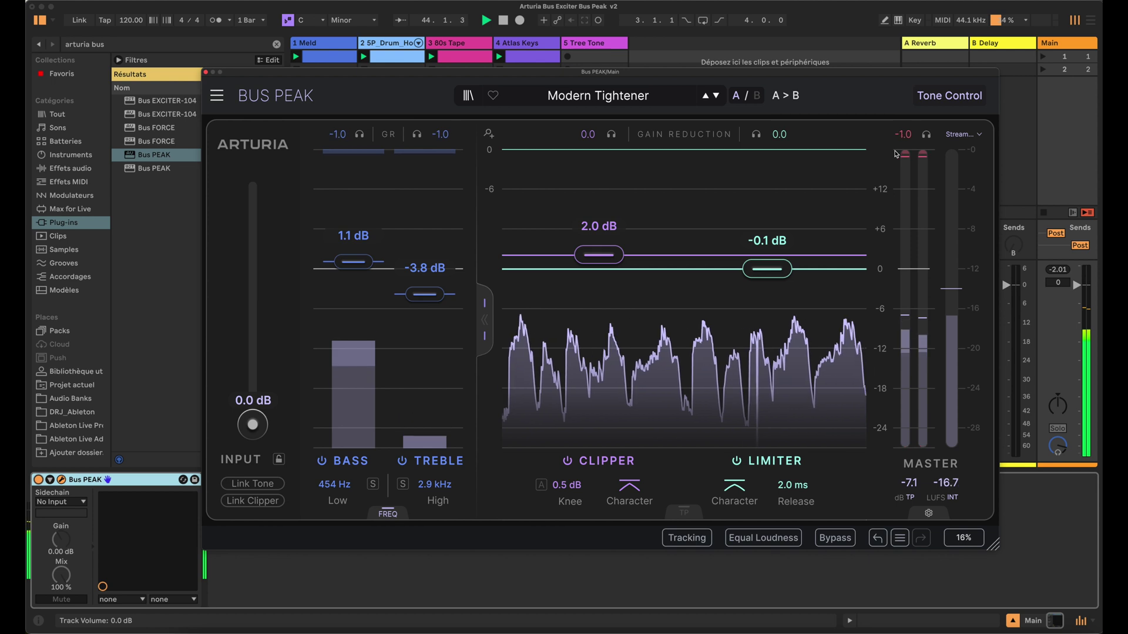
Step: Audition the Oh Teh Teh preset, followed by Release the Mids, while the set plays
click(656, 96)
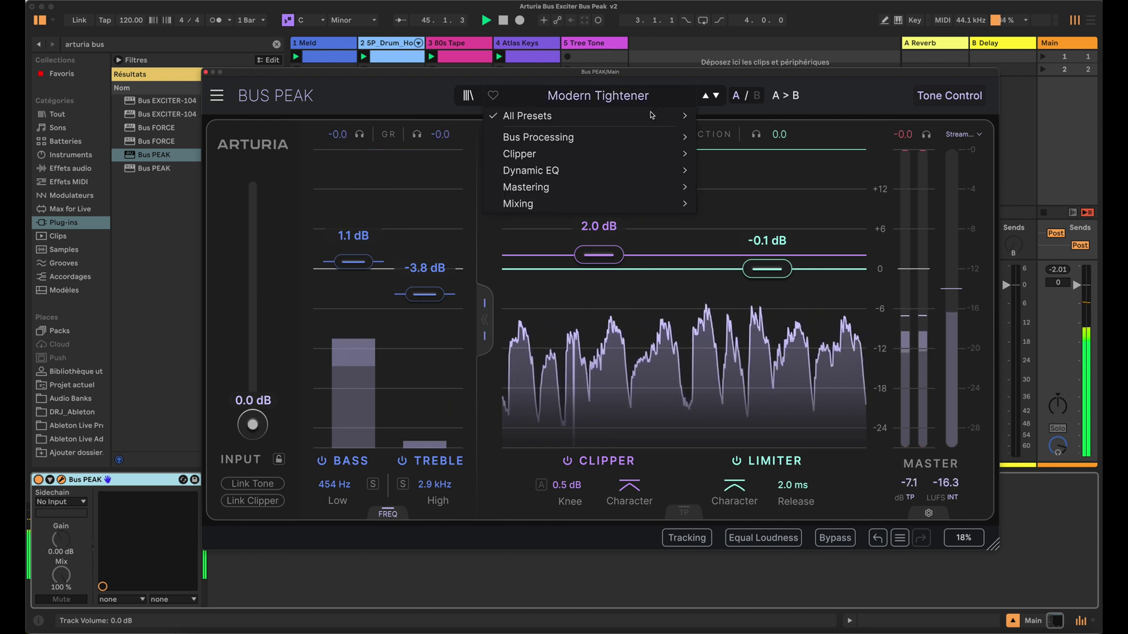
mouse_move(681, 117)
click(911, 168)
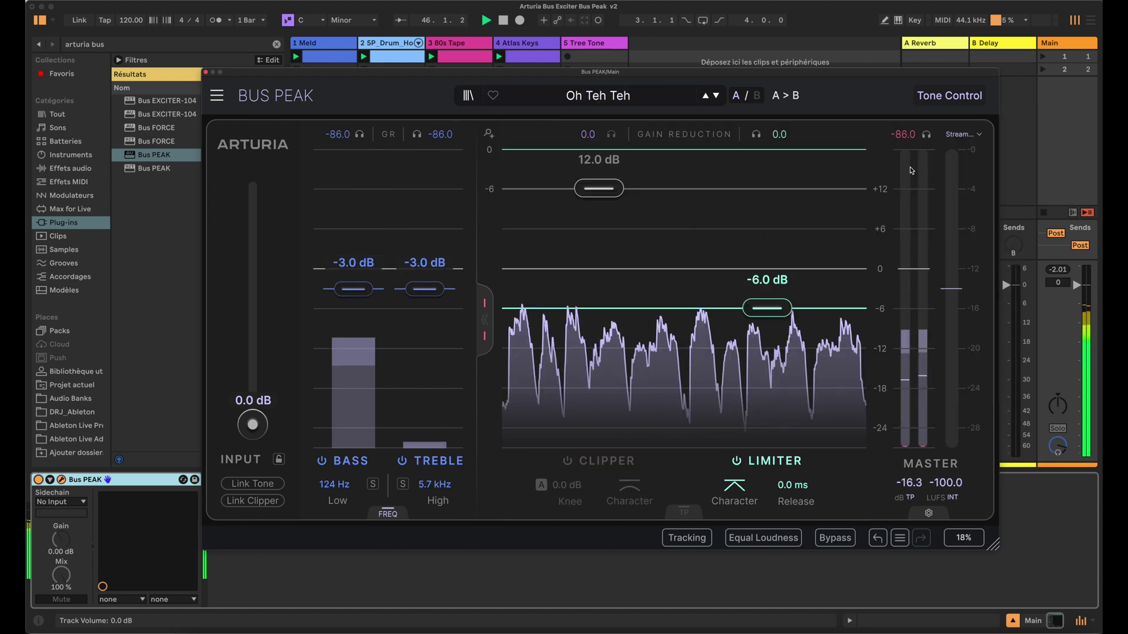
click(676, 106)
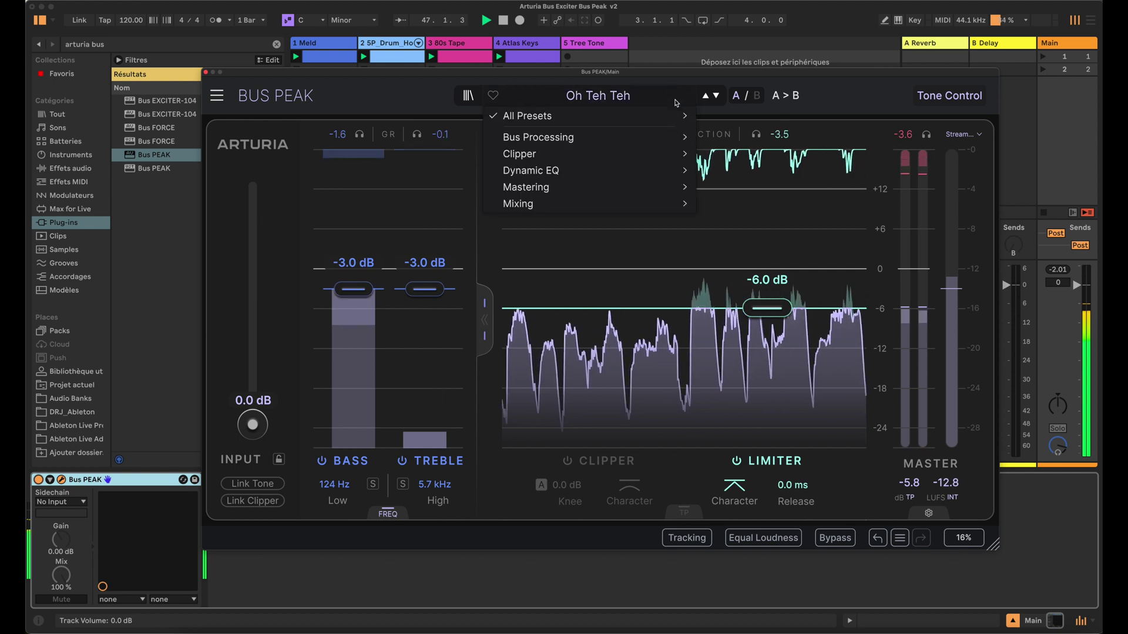
mouse_move(679, 117)
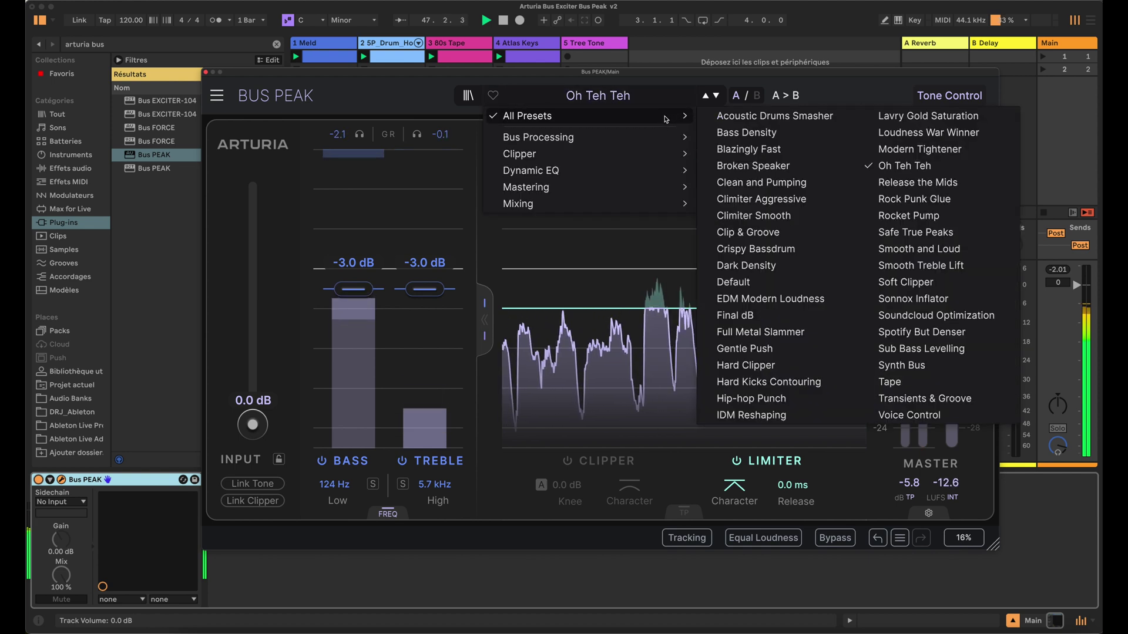
click(932, 183)
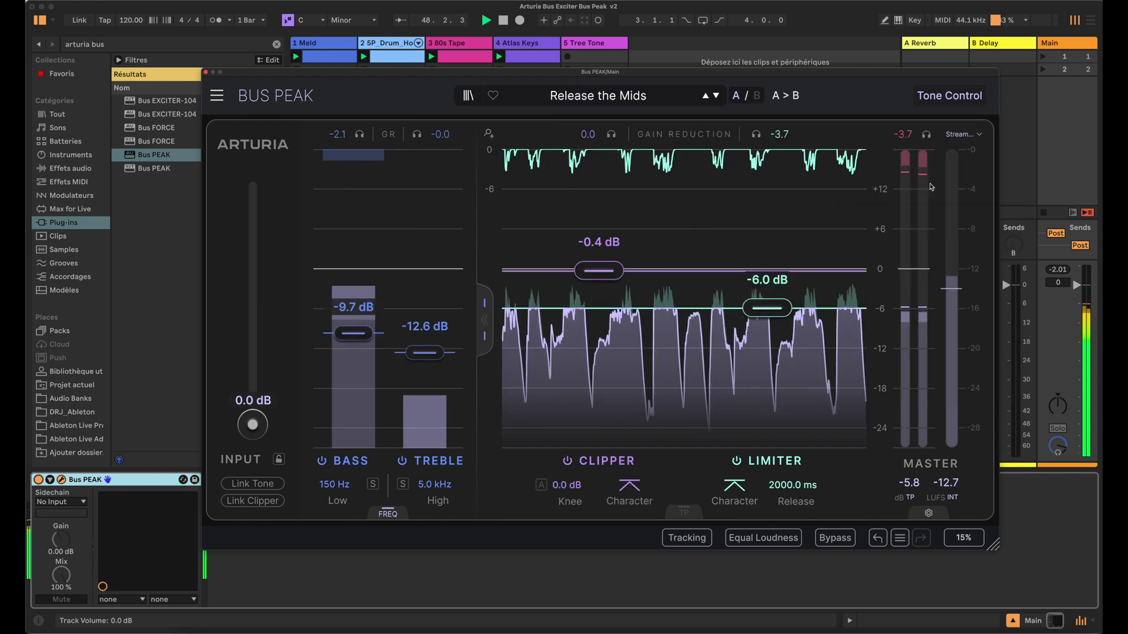
Step: Audition the Rock Punk Glue preset, followed by Rocket Pump, during playback
click(682, 95)
mouse_move(681, 116)
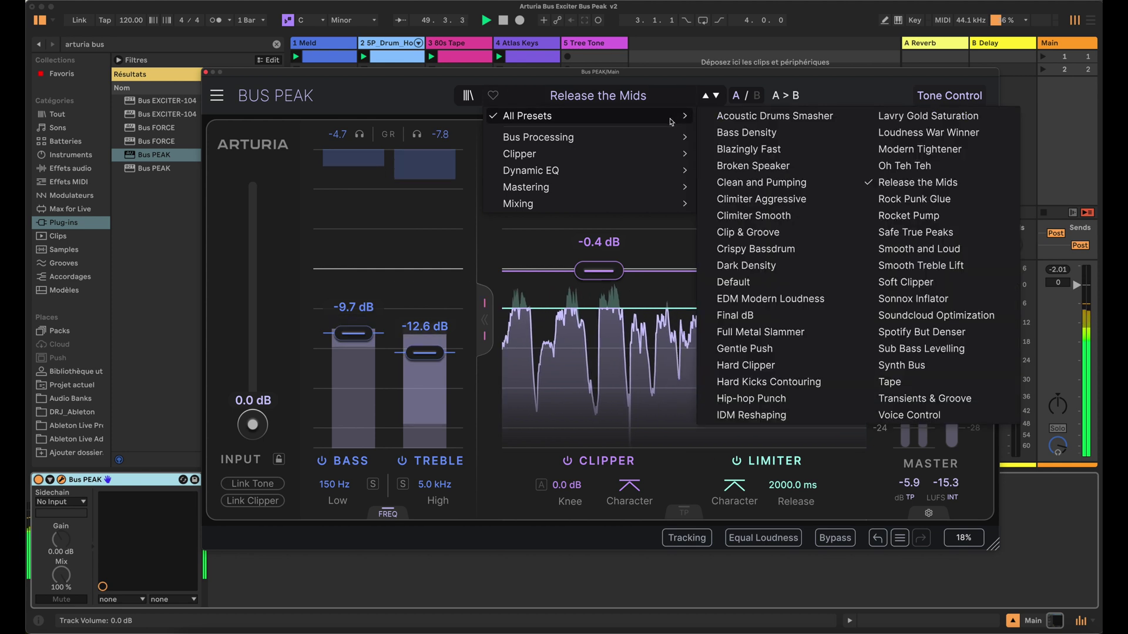
click(915, 200)
click(660, 97)
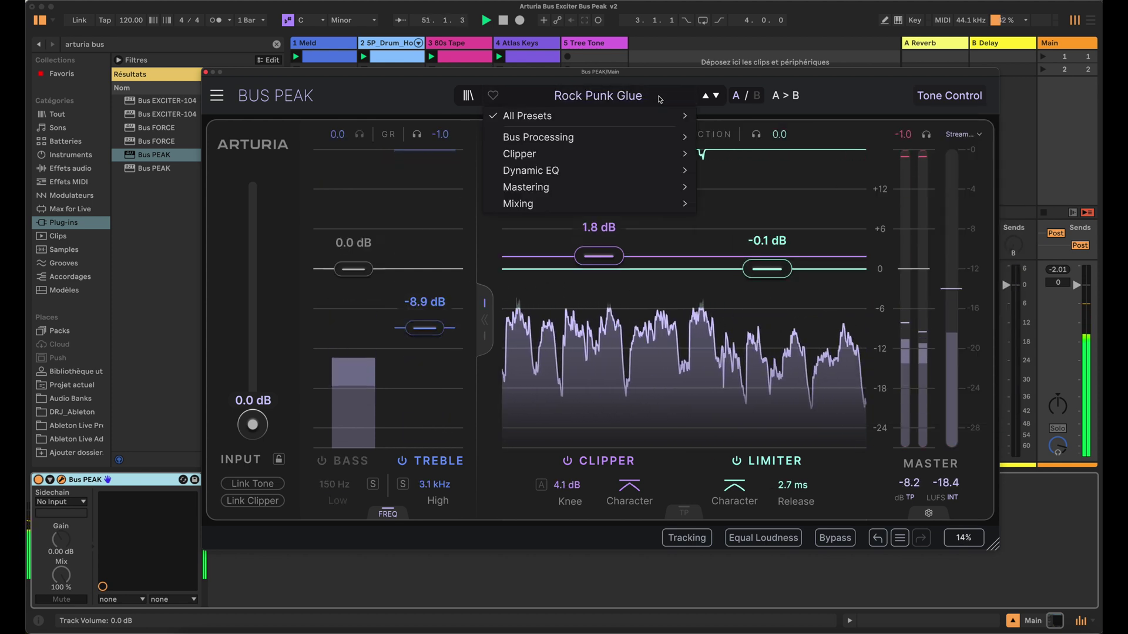
mouse_move(656, 117)
click(908, 215)
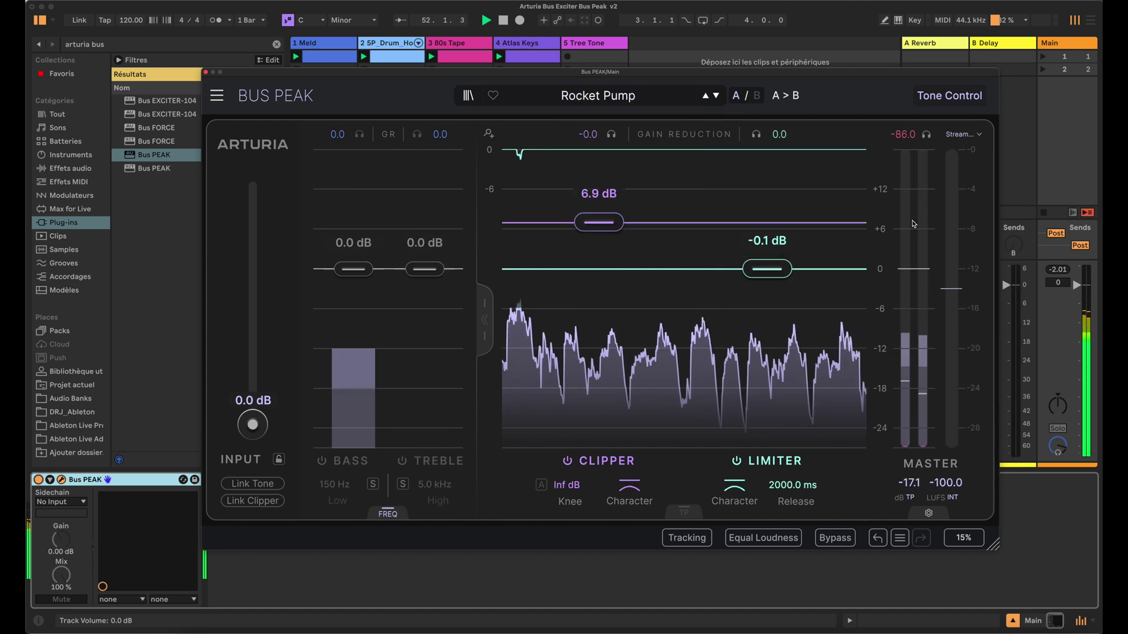
Step: Audition the Safe True Peaks preset, followed by Smooth and Loud, during playback
click(686, 99)
mouse_move(681, 118)
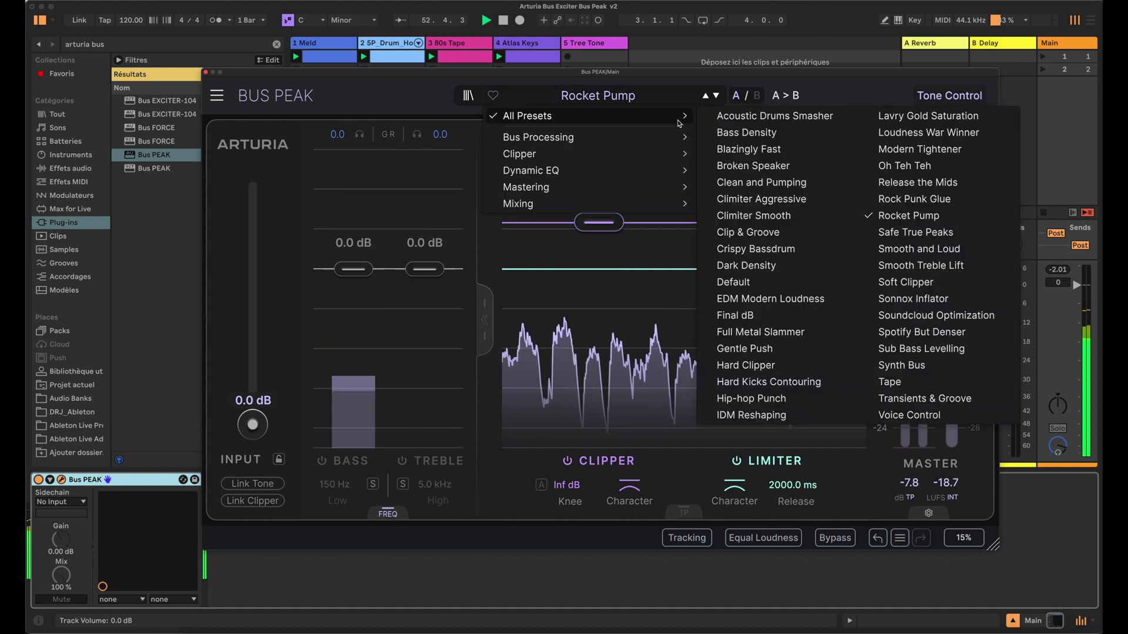
click(909, 237)
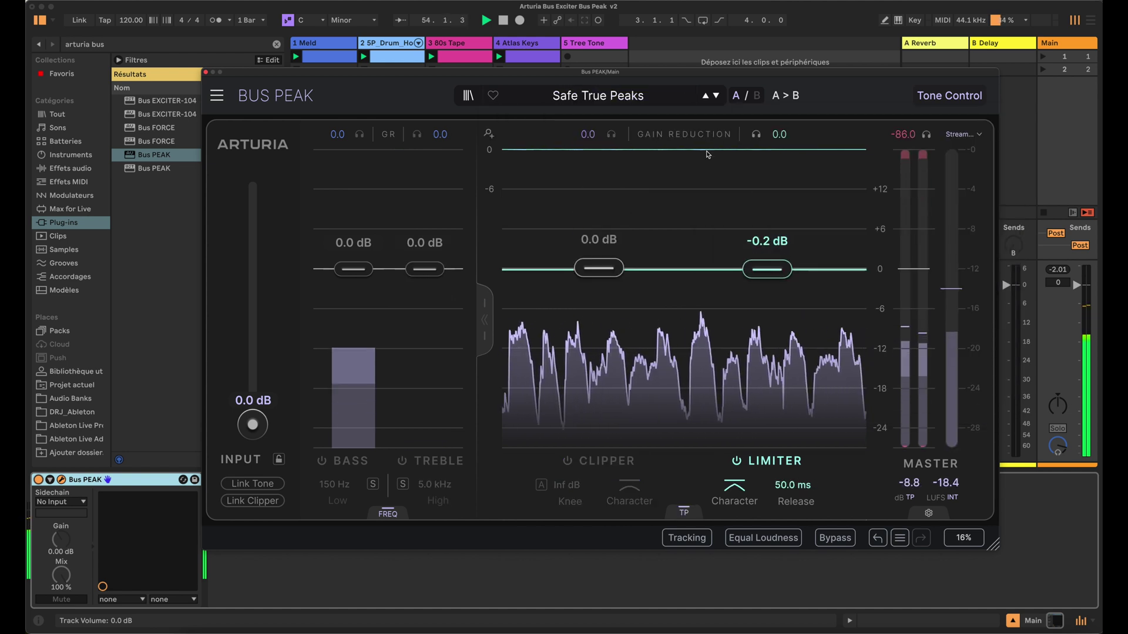
click(663, 98)
mouse_move(659, 115)
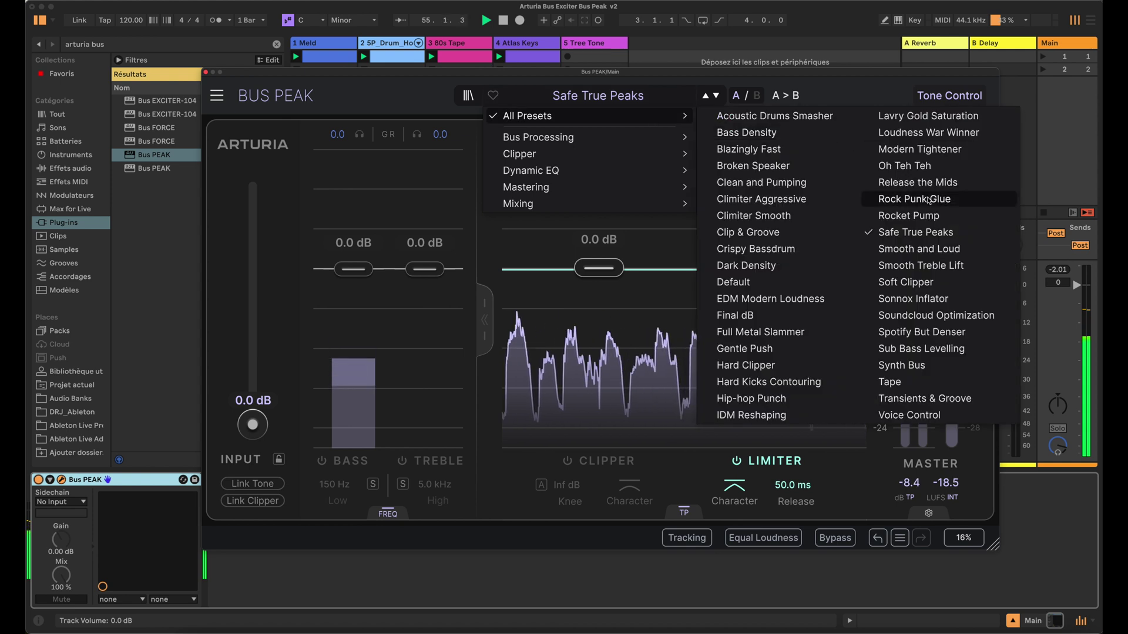
click(923, 250)
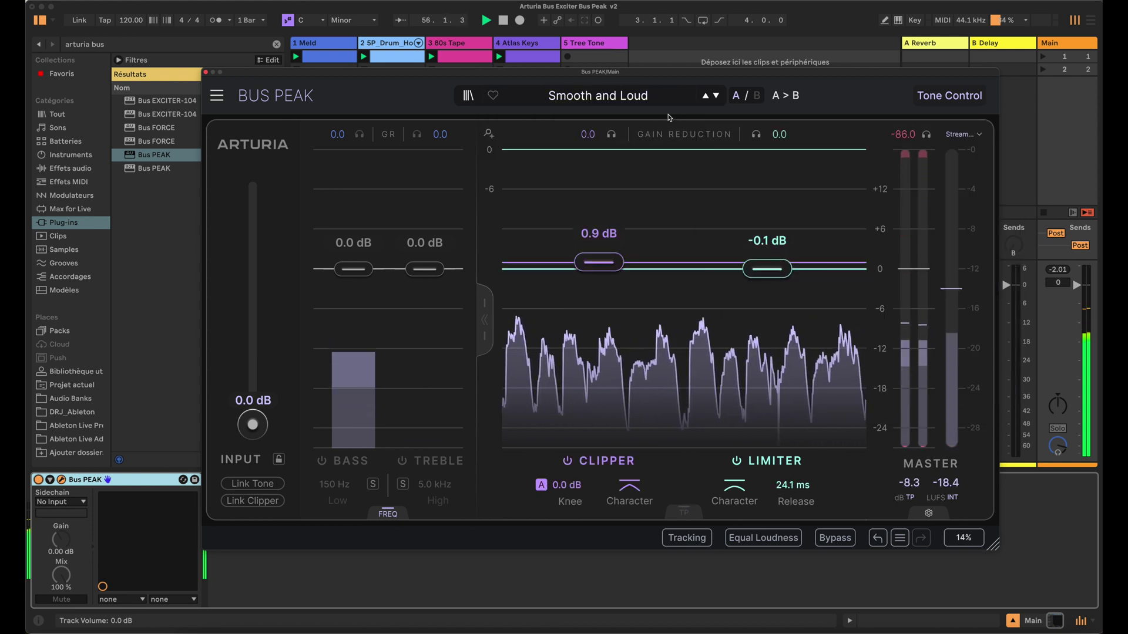
Step: Audition the Smooth Treble Lift preset, followed by Soft Clipper, while the set plays
click(666, 99)
mouse_move(683, 122)
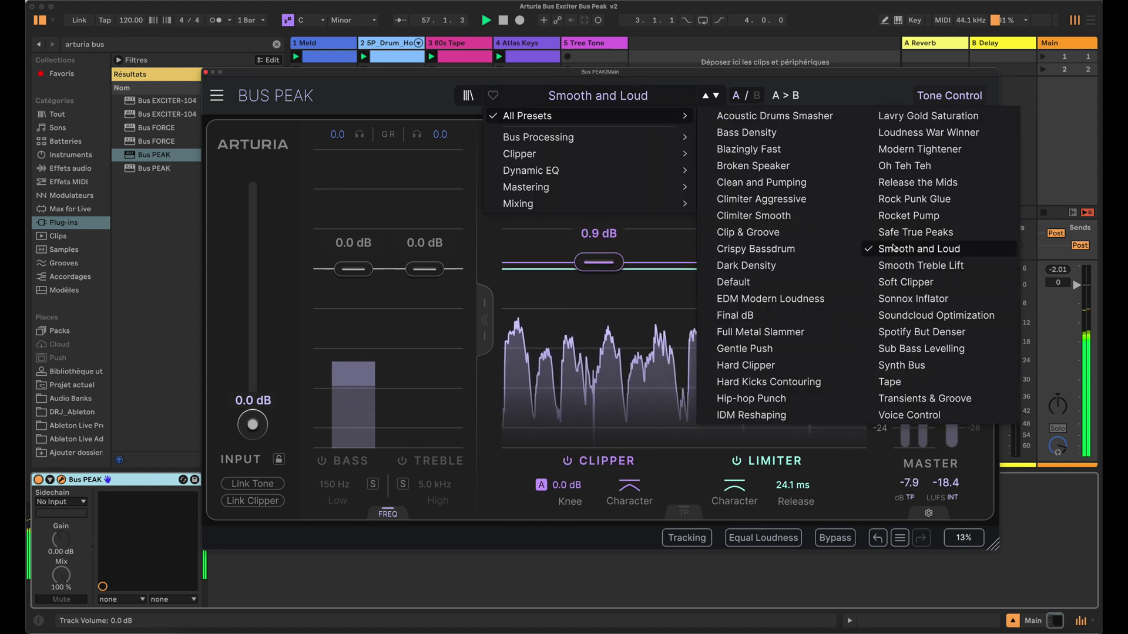
click(920, 267)
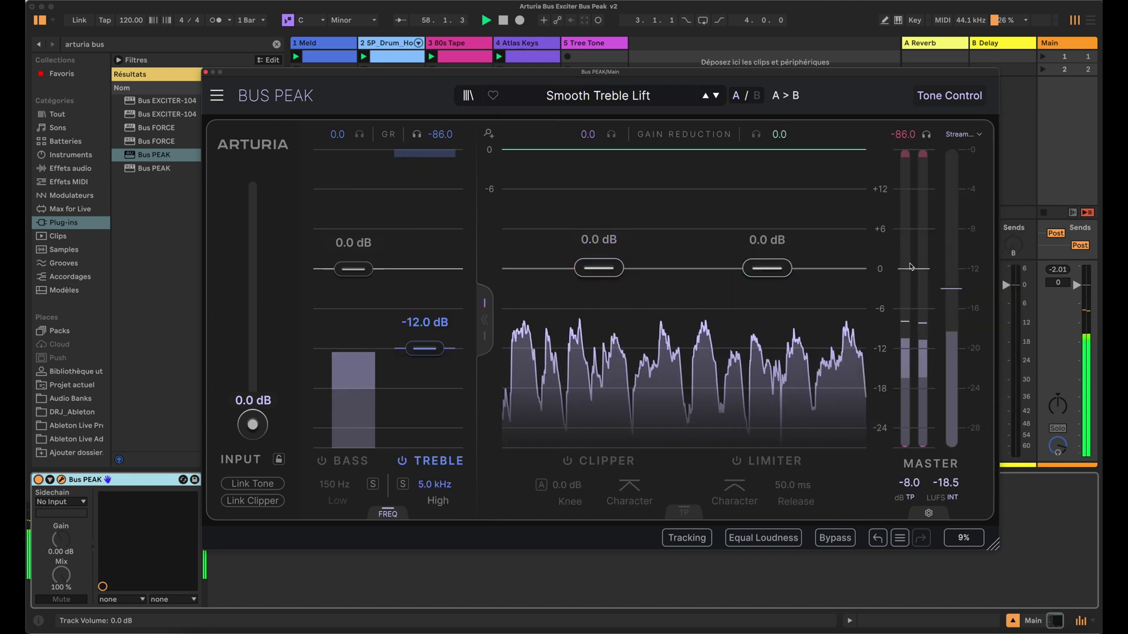
click(673, 101)
mouse_move(681, 116)
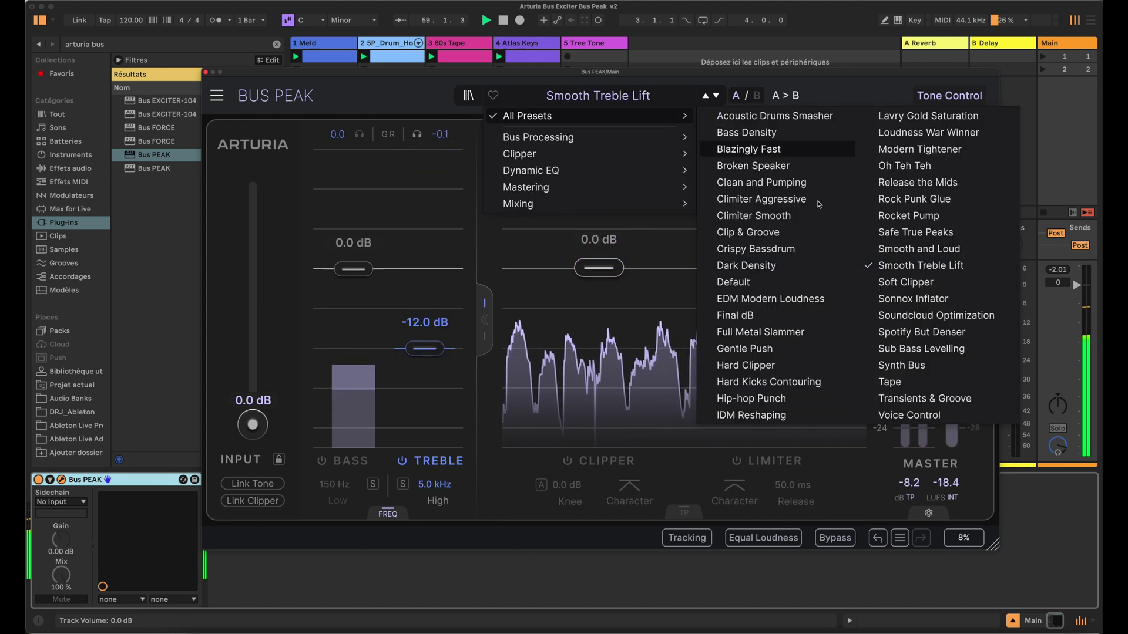
click(912, 283)
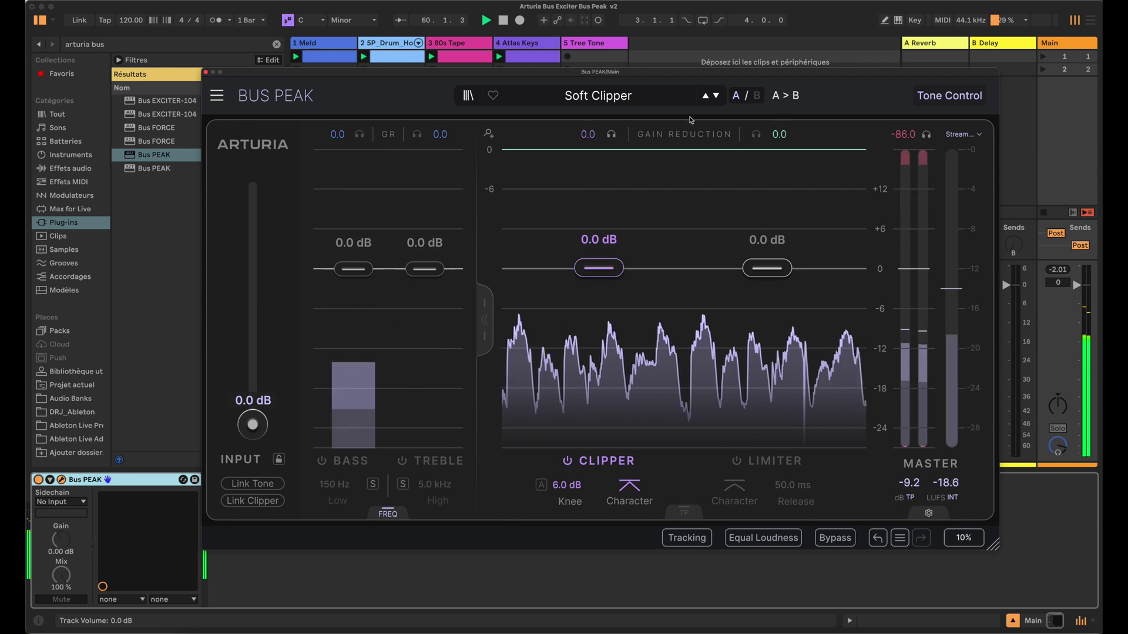
Step: Audition the Sonnox Inflator preset, followed by Soundcloud Optimization, during playback
click(669, 99)
mouse_move(666, 117)
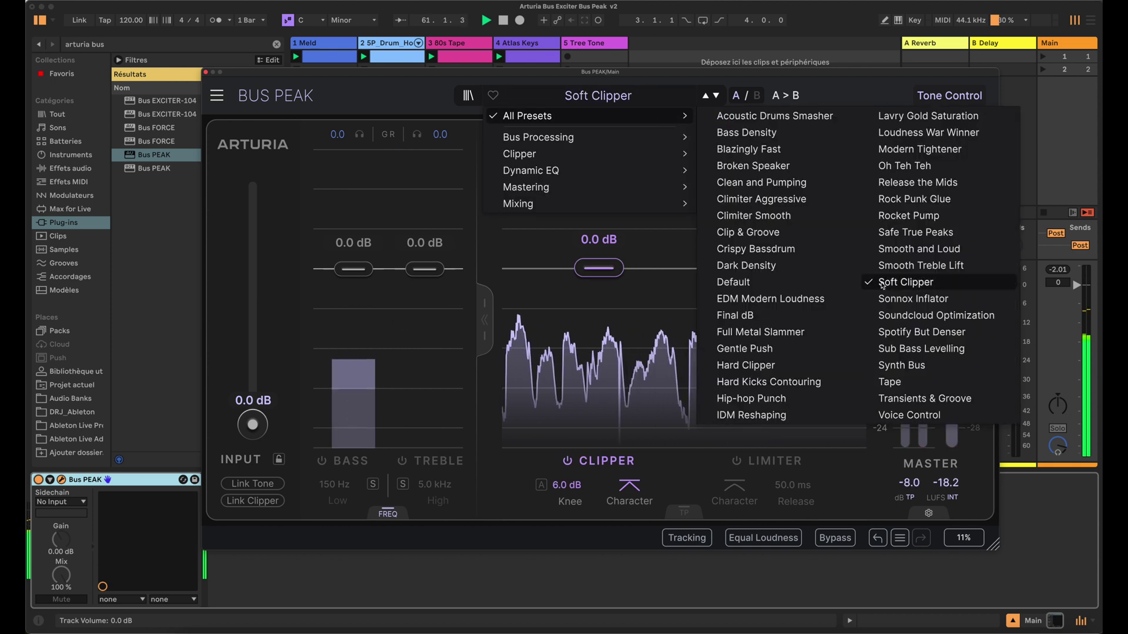
click(890, 300)
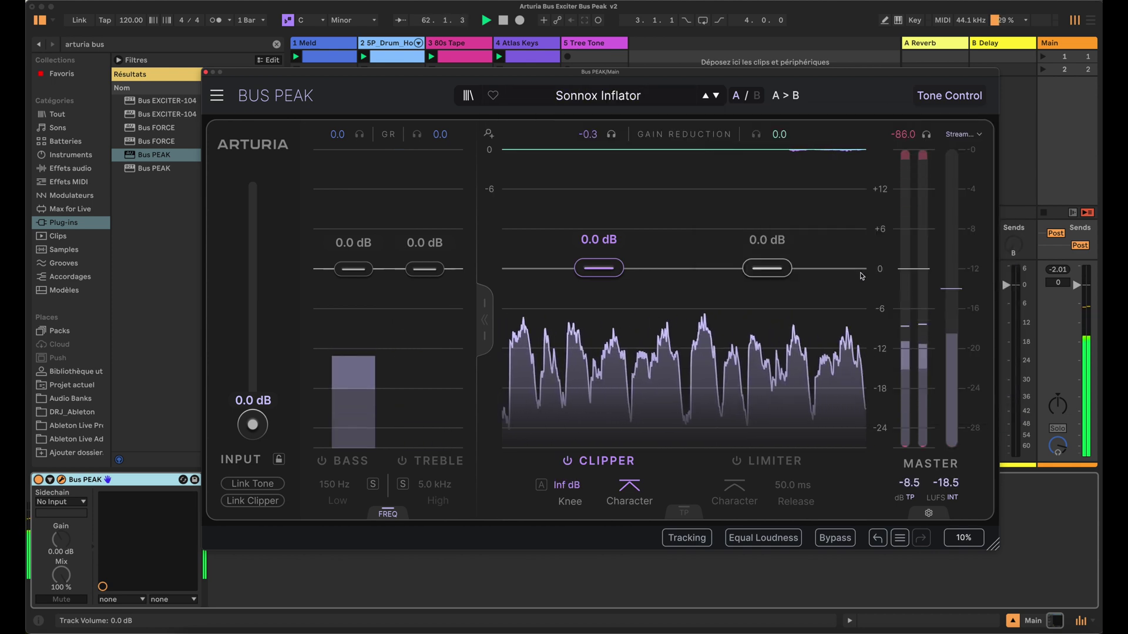
click(670, 99)
mouse_move(670, 116)
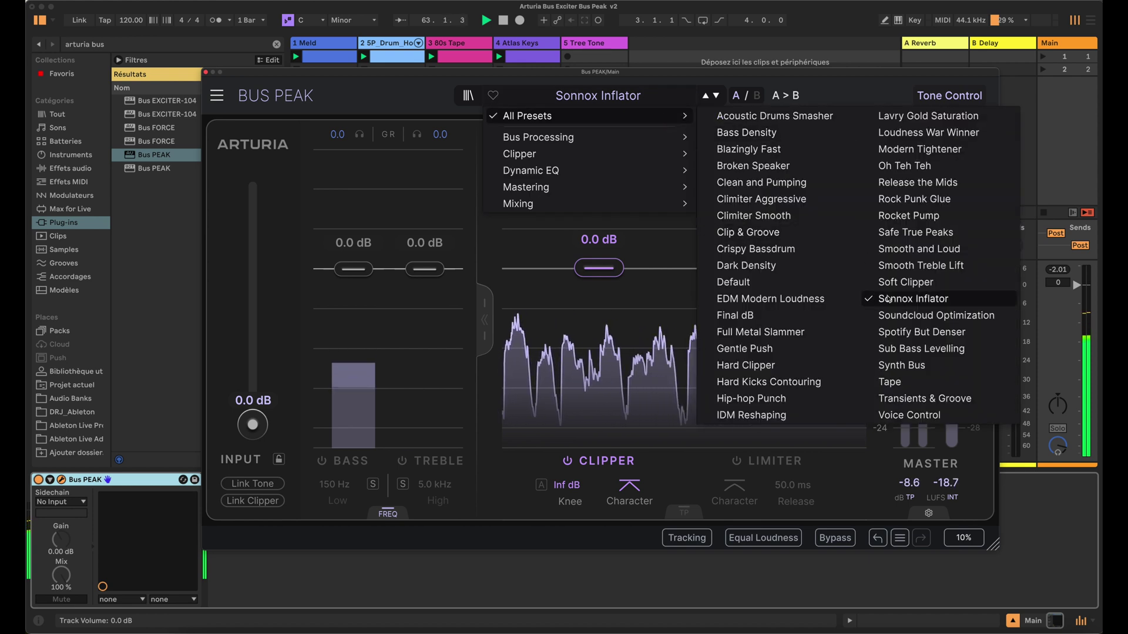
click(890, 316)
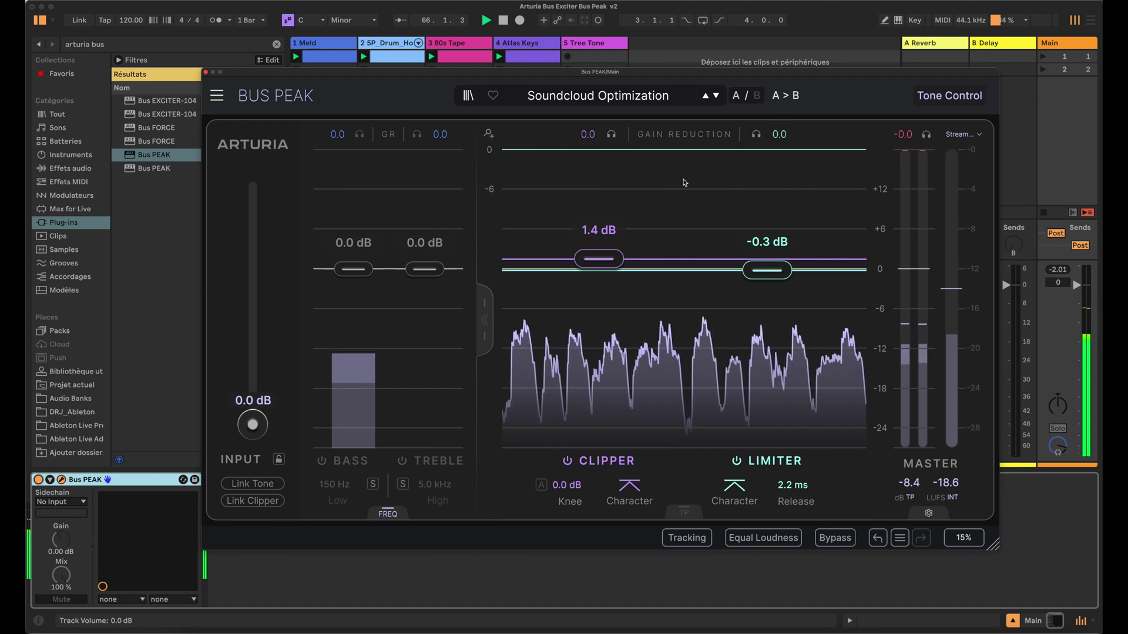
Step: Audition the Spotify But Denser preset from the full preset list during playback
click(685, 100)
mouse_move(686, 116)
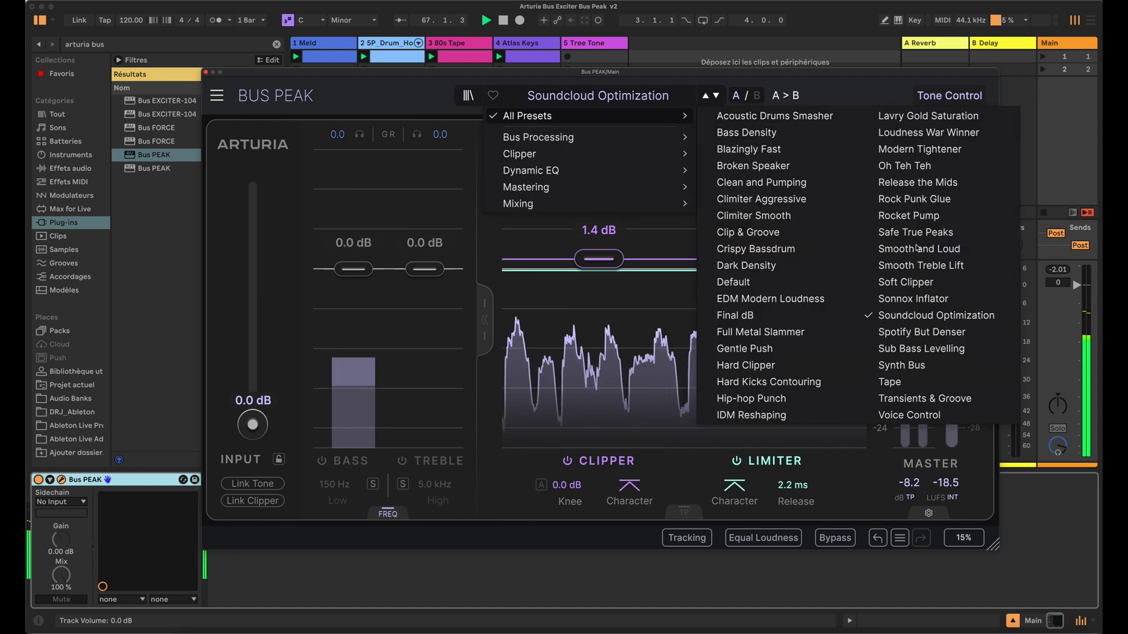
click(915, 333)
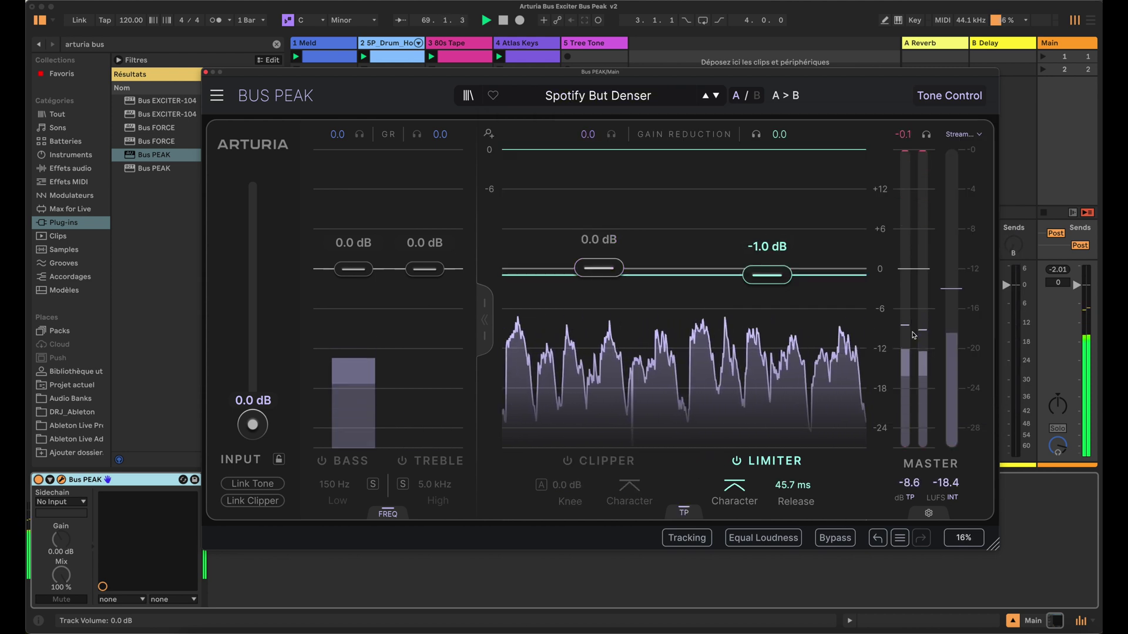
Step: Load the Default preset from the full preset list to return Bus PEAK to its starting settings
click(617, 101)
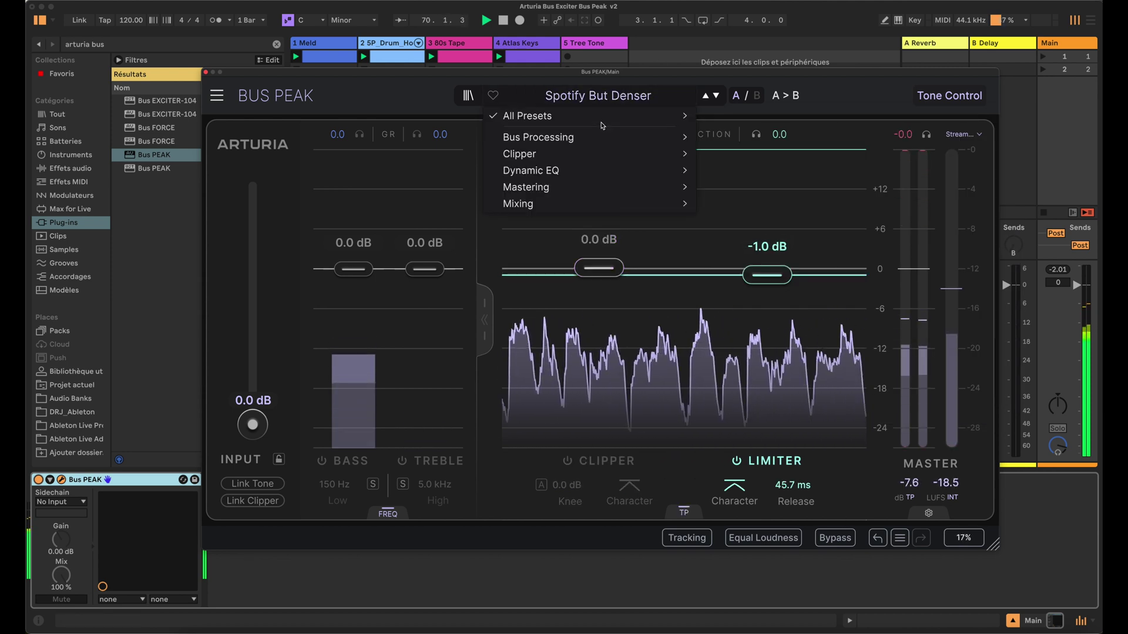
mouse_move(630, 119)
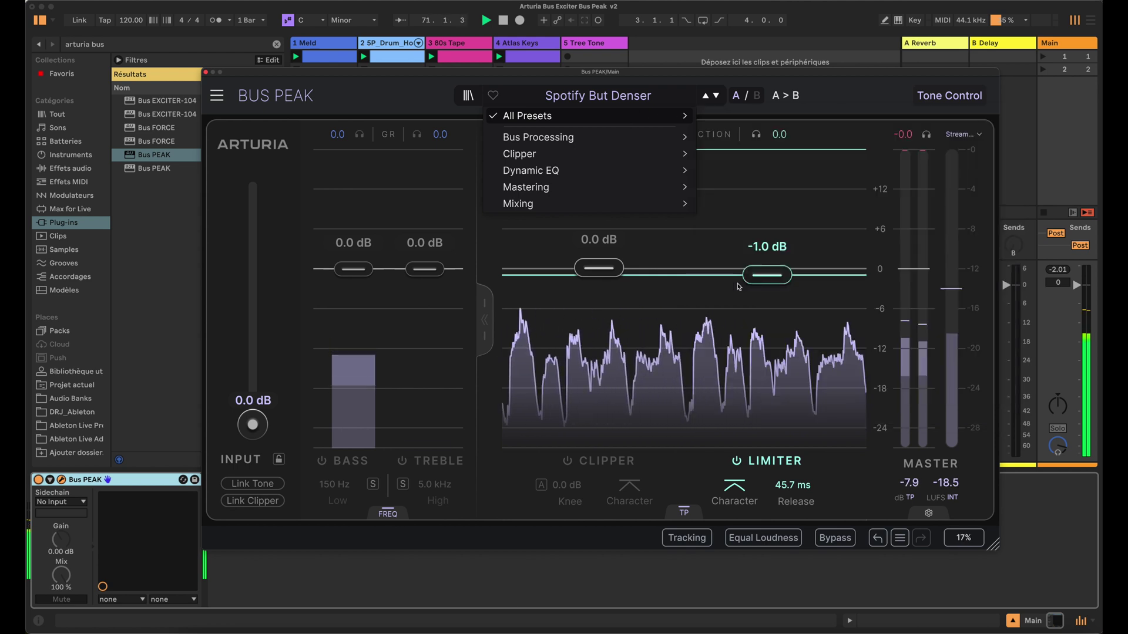
click(735, 283)
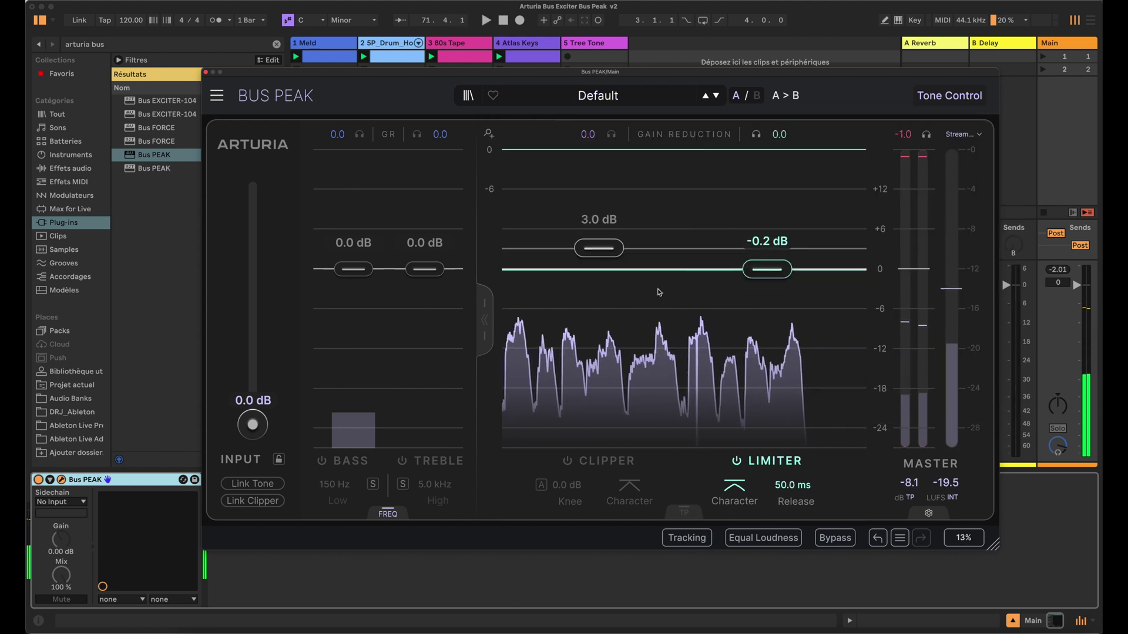